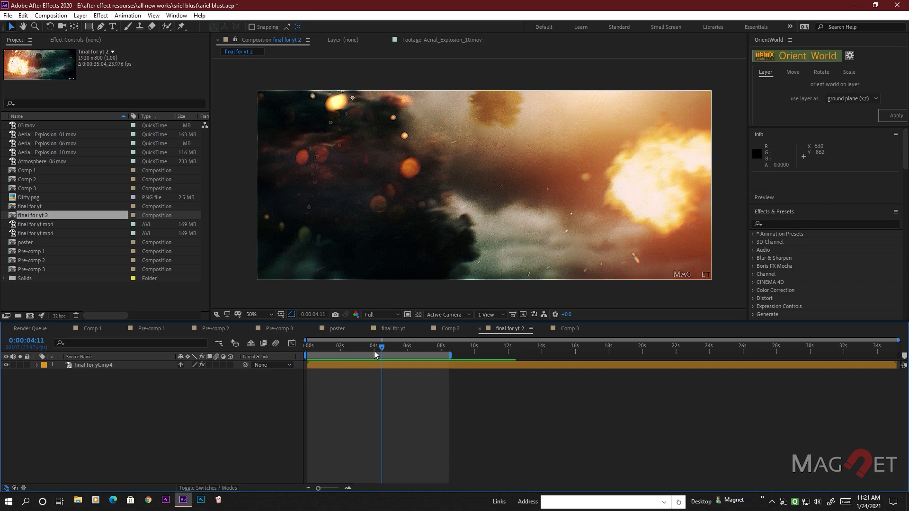
Create a new composition named Comp 4 at 1920 x 800, 23.976 fps, with a 12-second duration.
left_click_drag(383, 351, 341, 356)
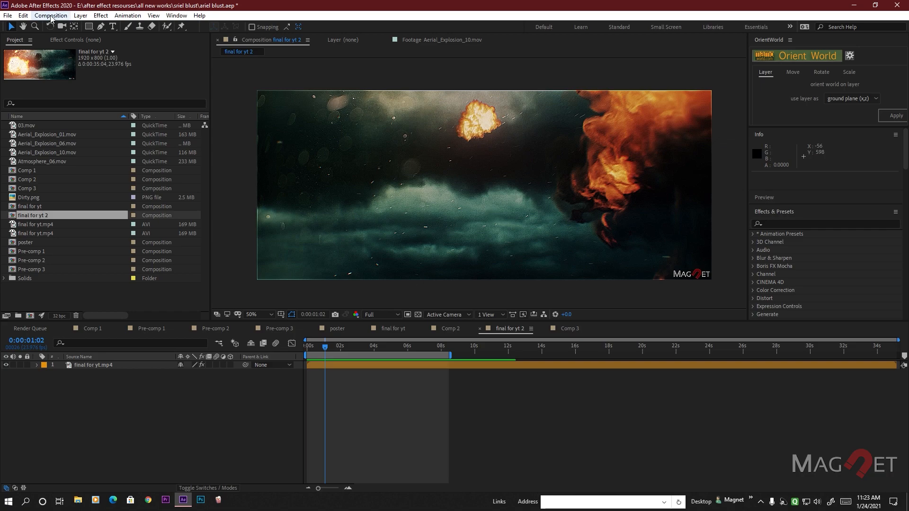
left_click(51, 16)
left_click(67, 26)
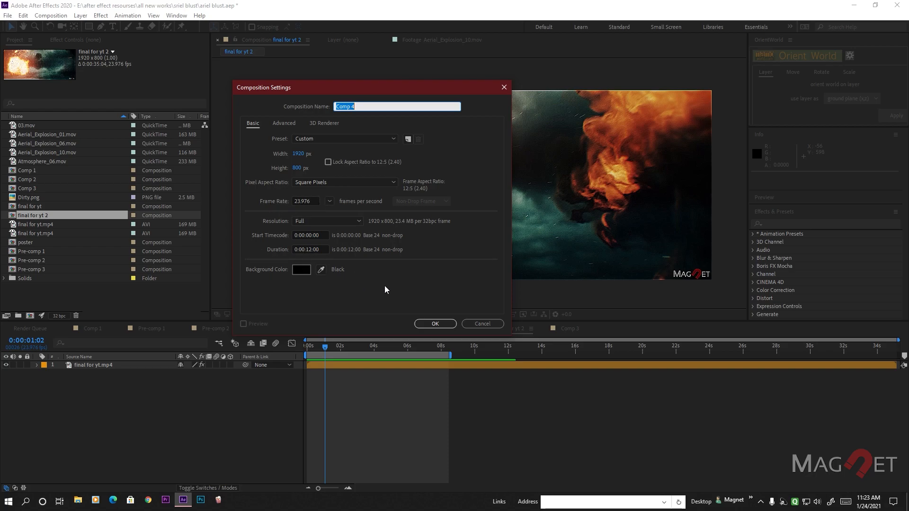
left_click(434, 324)
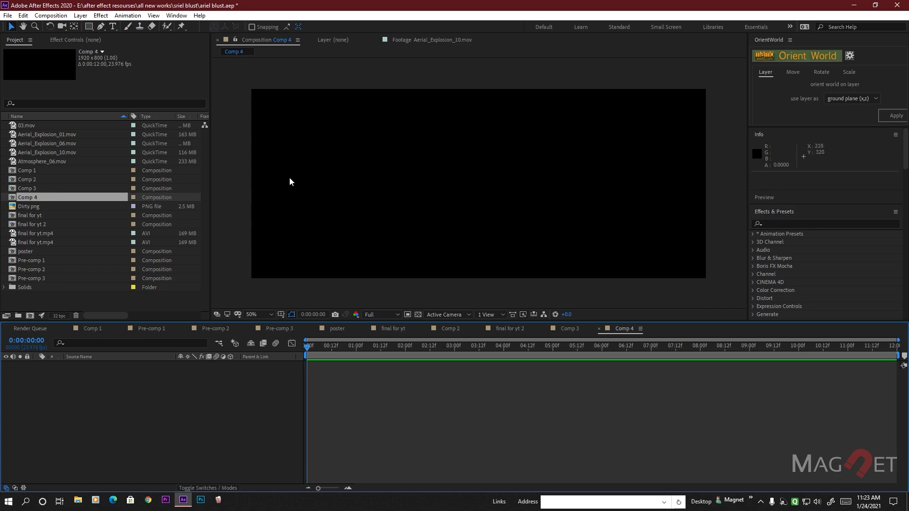
Preview the 03.mov cloud footage and add it to Comp 4 as a layer.
double_click(29, 125)
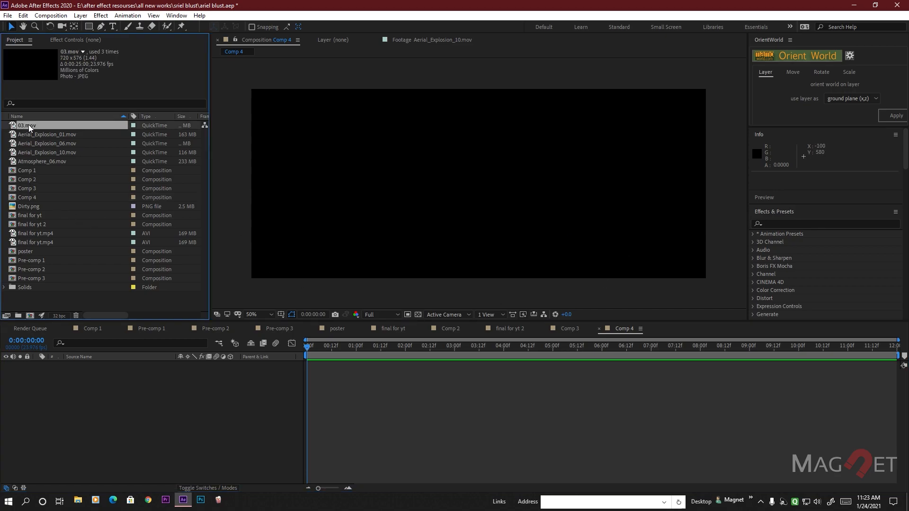
left_click_drag(231, 294, 342, 294)
scroll(477, 189, "up", 4)
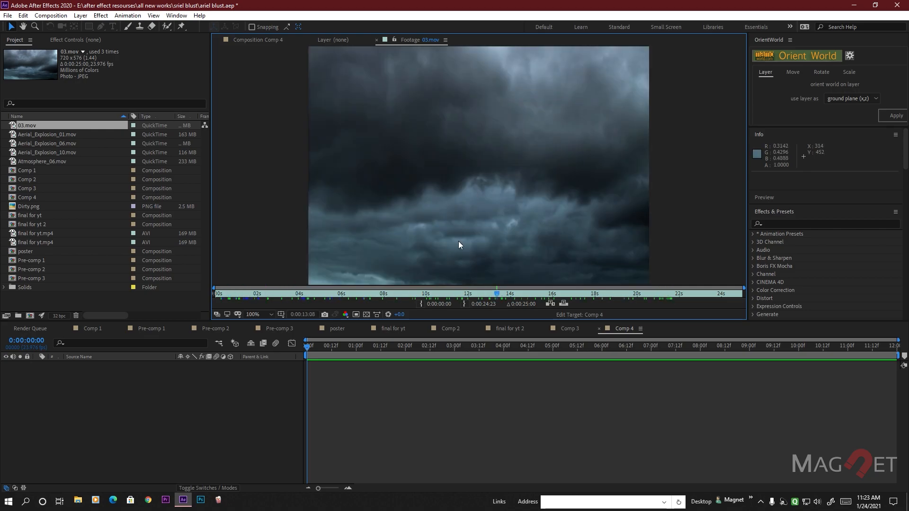
left_click(216, 292)
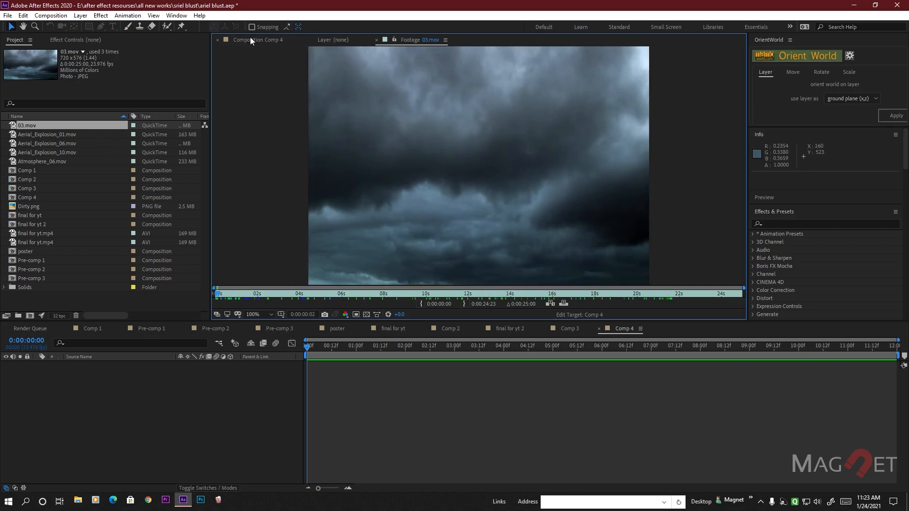
left_click(252, 40)
left_click_drag(35, 125, 85, 371)
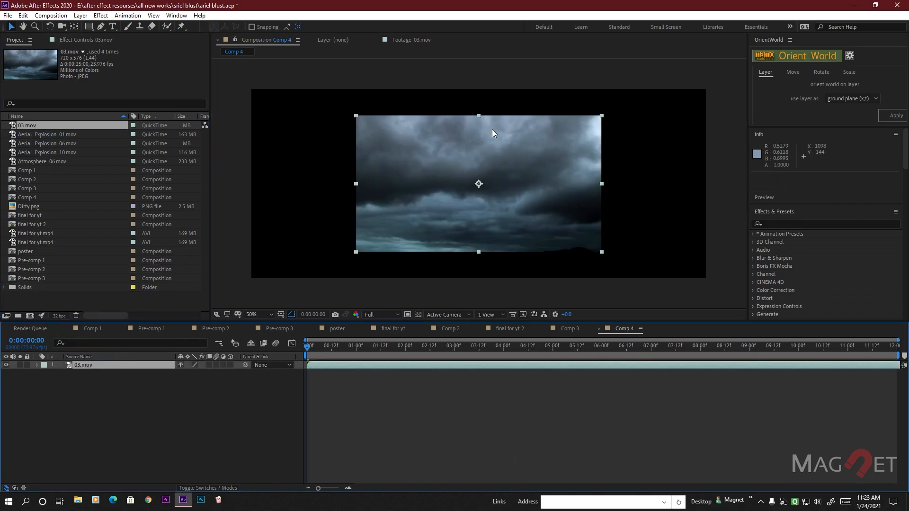
Make the 03.mov layer 3D and push it back in depth to a Z position of 32440.
left_click(231, 365)
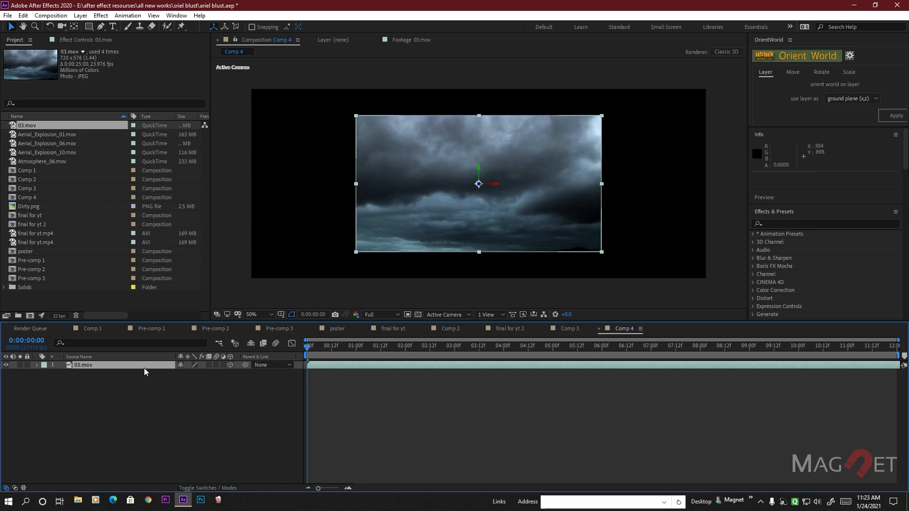
key("p")
left_click_drag(215, 376, 396, 406)
left_click_drag(213, 376, 117, 374)
Reveal the 03.mov layer's Scale alongside its Position and enlarge it uniformly to 2500%.
left_click(101, 365)
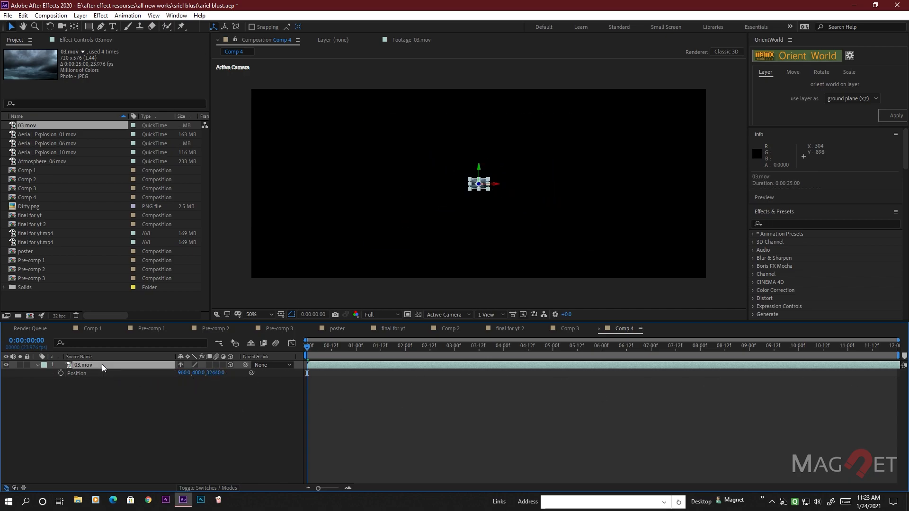
key("shift+s")
left_click_drag(197, 382, 318, 390)
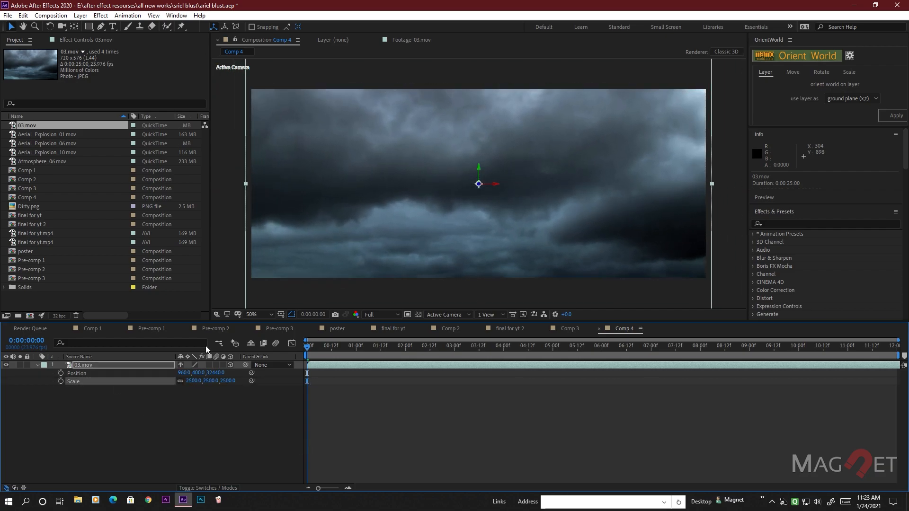
Add a two-node camera named Camera 1 with the 24mm preset and depth of field enabled.
left_click(80, 15)
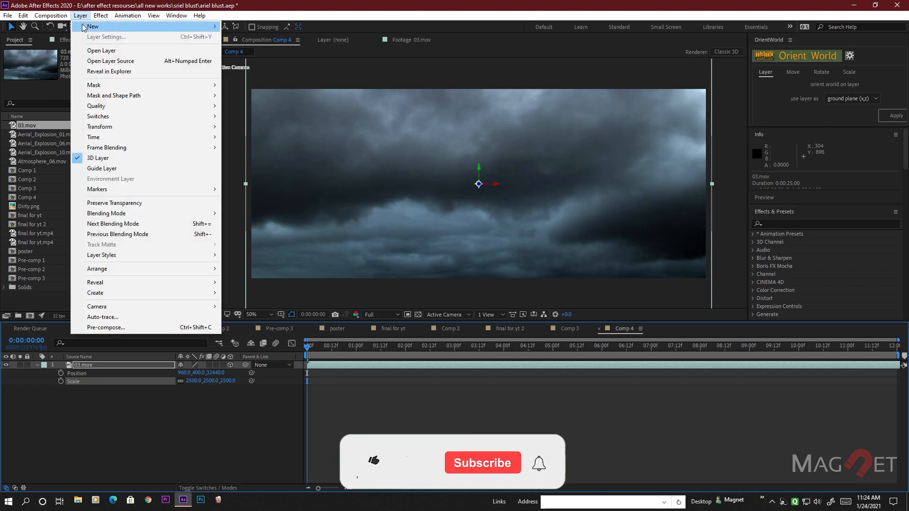
mouse_move(119, 26)
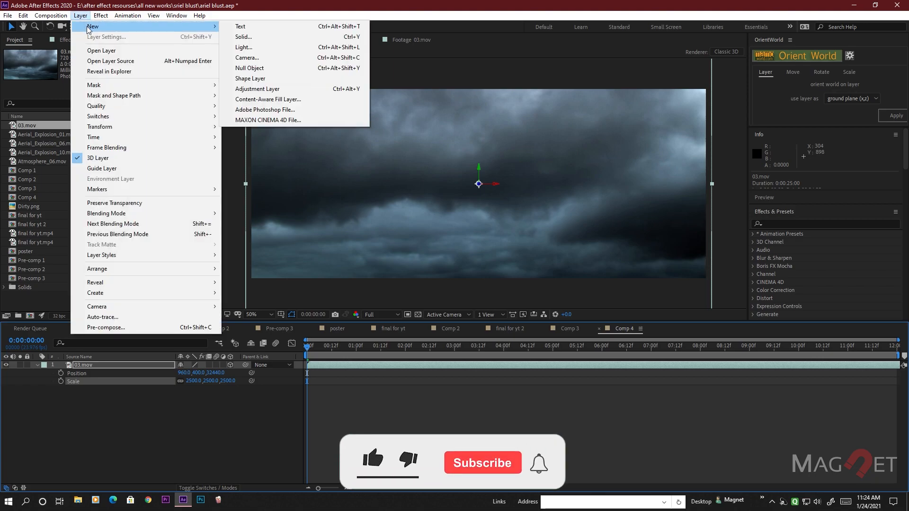
left_click(255, 59)
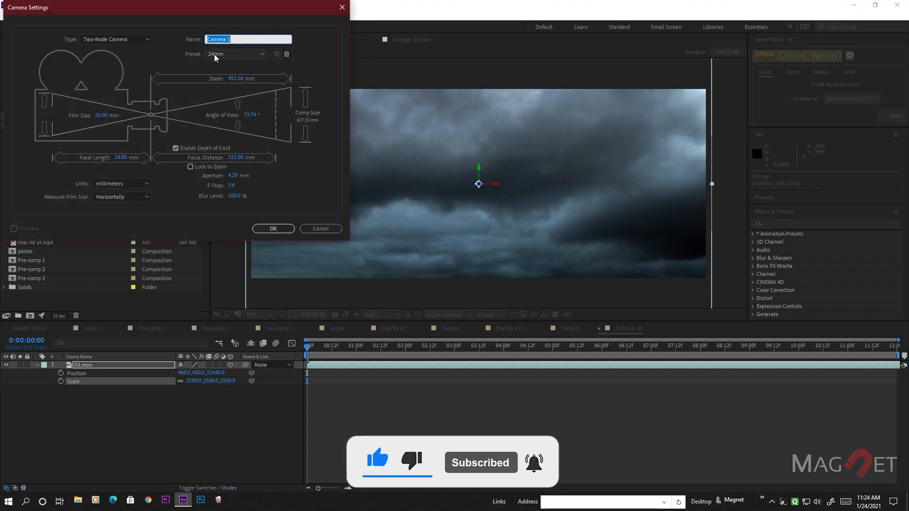
left_click(278, 229)
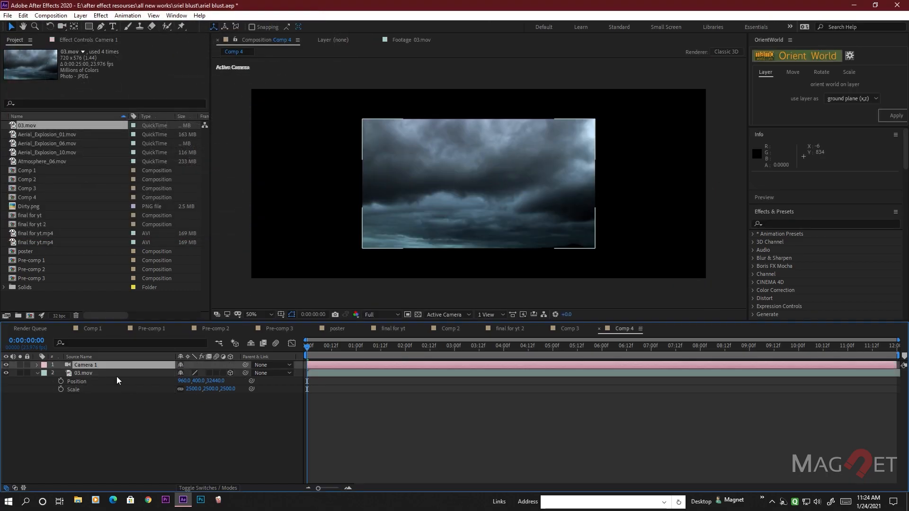
Scale the 03.mov layer uniformly to 5330% so the clouds fill the camera view.
left_click(89, 373)
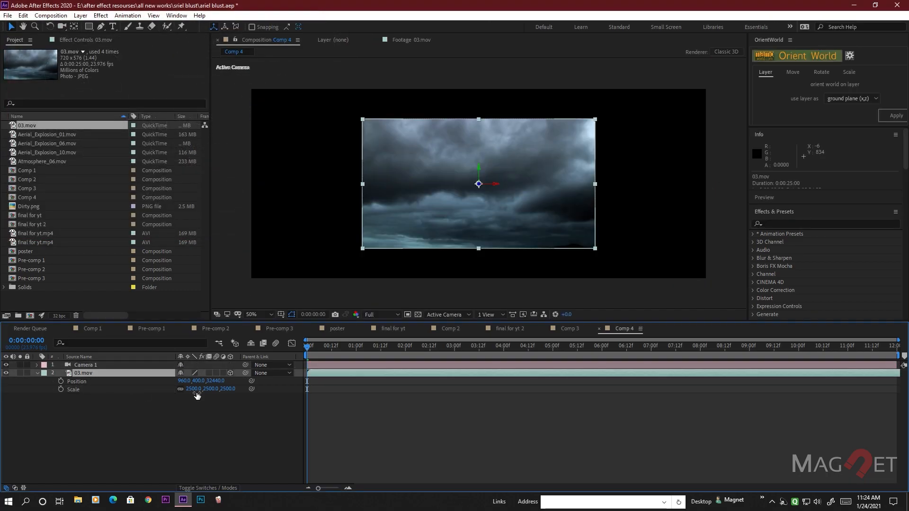
left_click_drag(196, 393, 331, 393)
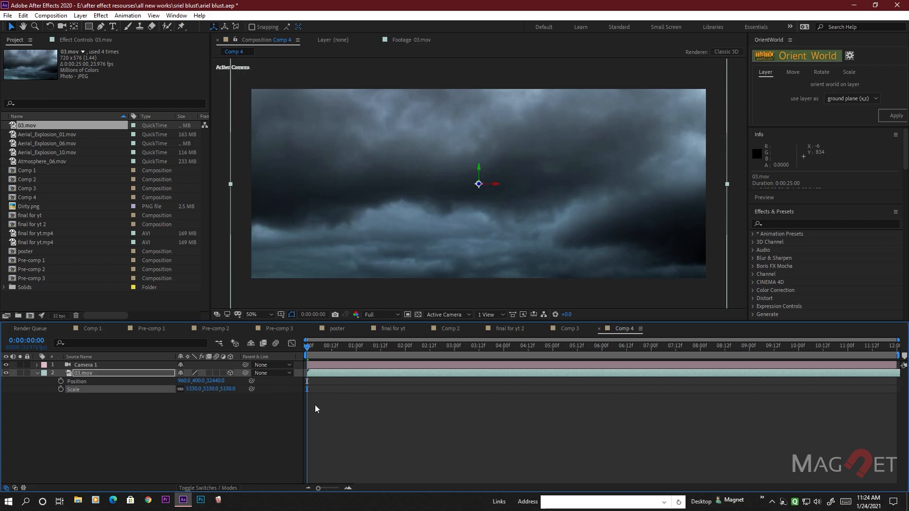
key("comma")
key("comma")
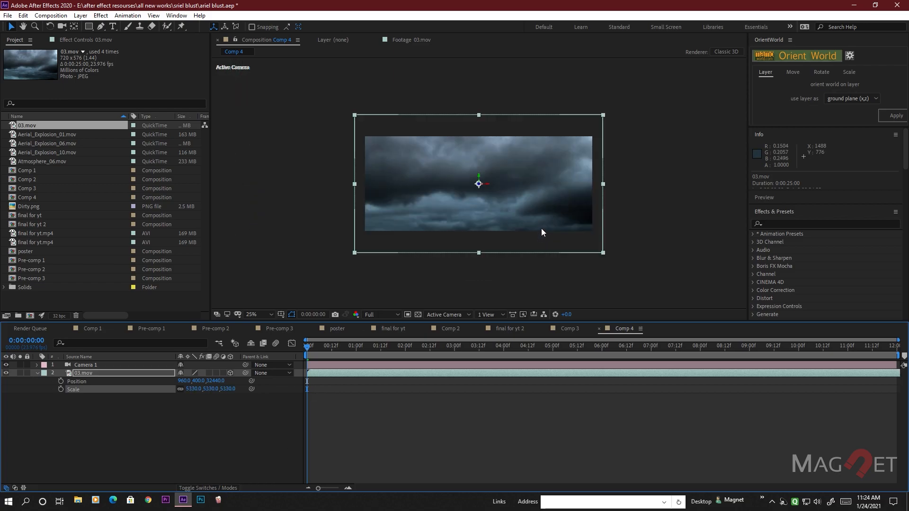
Preview the Aerial_Explosion_01, Aerial_Explosion_06 and Aerial_Explosion_10 clips by scrubbing through their footage.
left_click(90, 365)
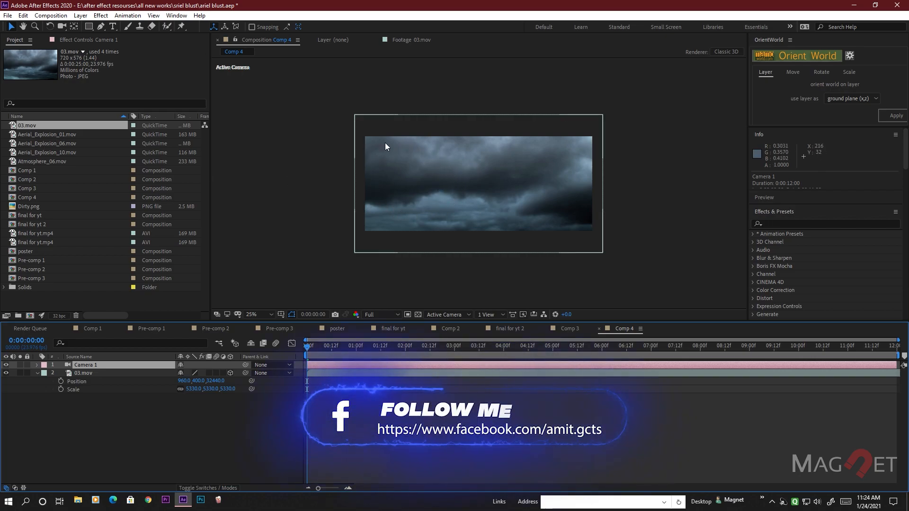
double_click(56, 135)
left_click(263, 294)
left_click_drag(264, 298, 437, 296)
double_click(44, 143)
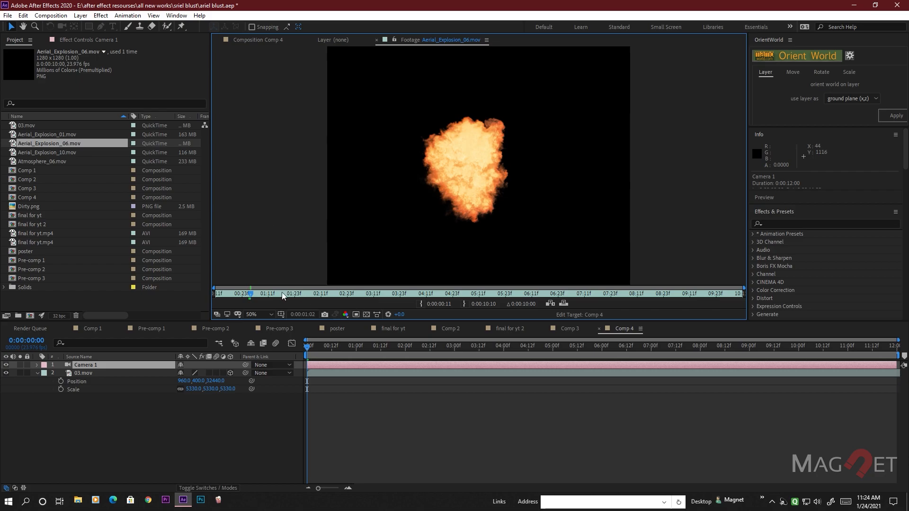
left_click_drag(251, 296, 475, 298)
double_click(56, 152)
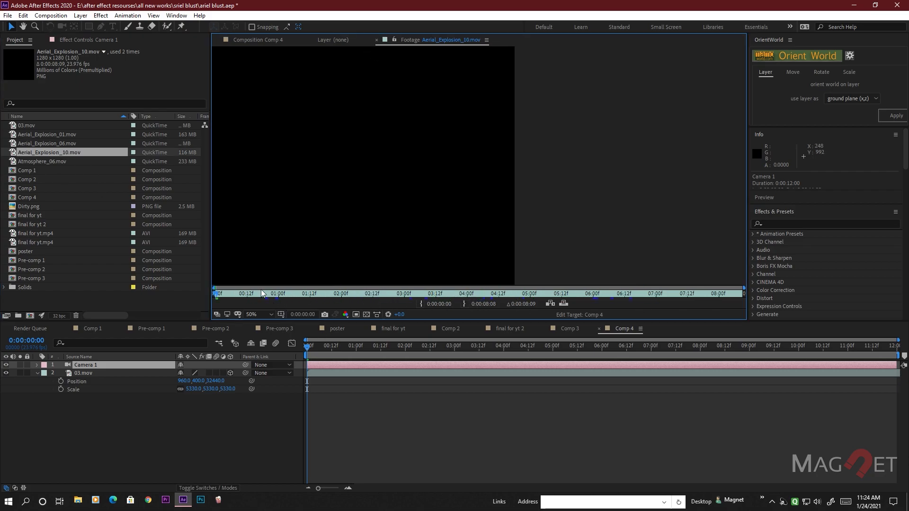
left_click_drag(217, 293, 357, 295)
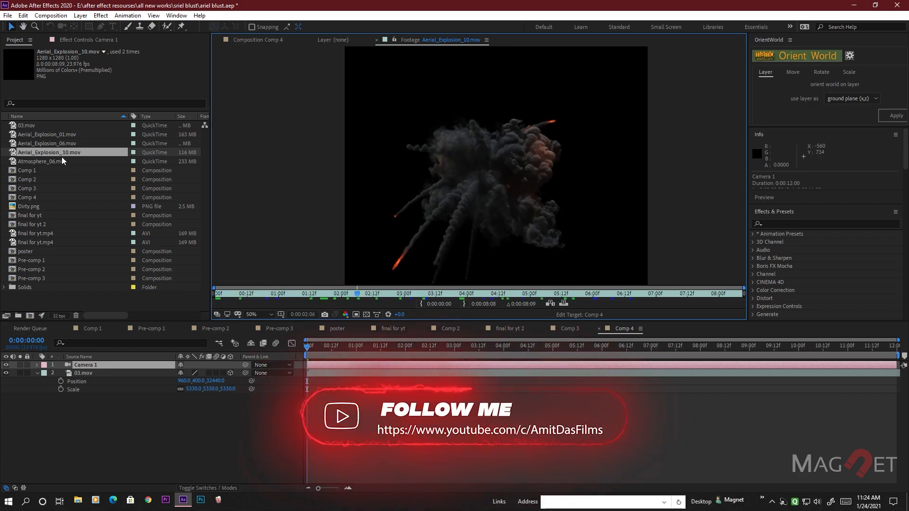
left_click(40, 161)
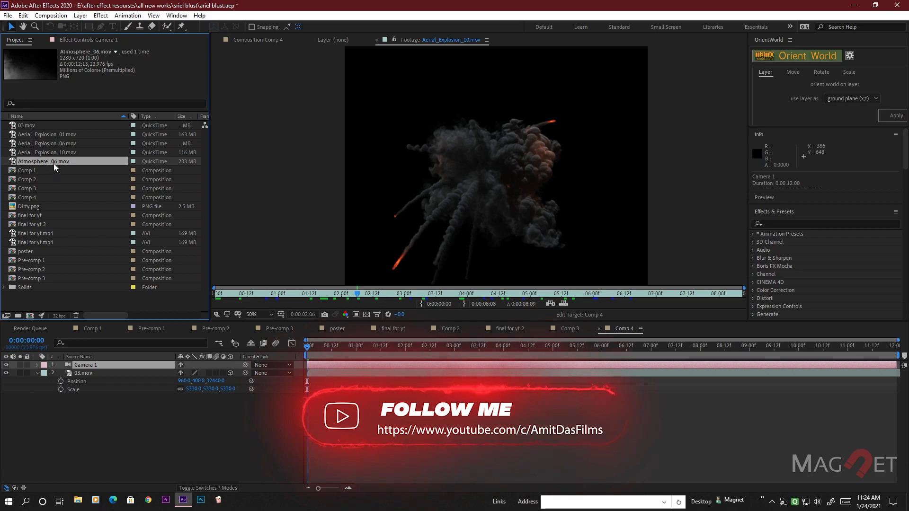
Add Aerial_Explosion_10.mov to Comp 4 between Camera 1 and 03.mov, make it 3D, and move the current time to 0:00:00:13.
left_click(61, 152)
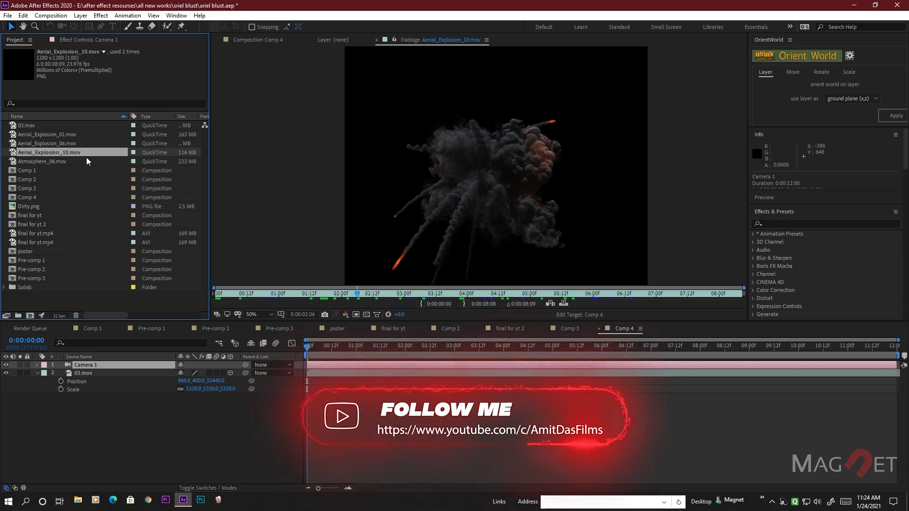
left_click(266, 41)
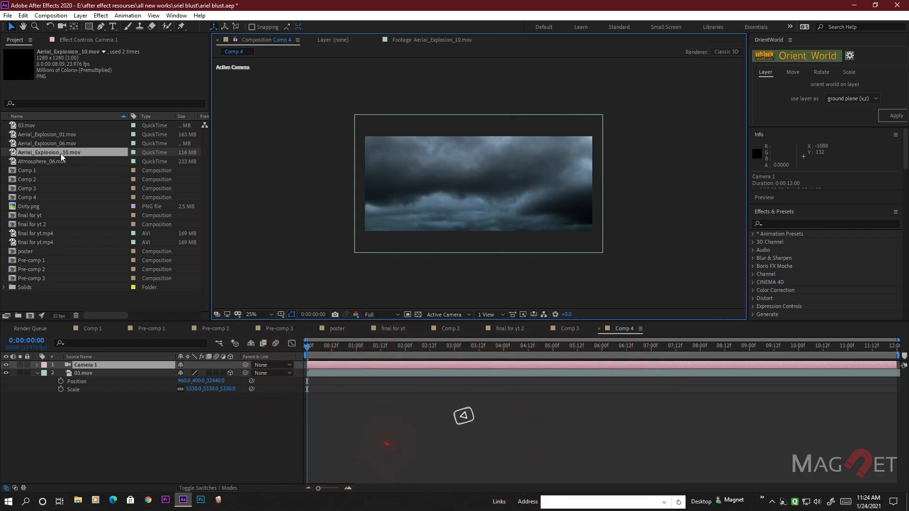
left_click_drag(61, 154, 119, 367)
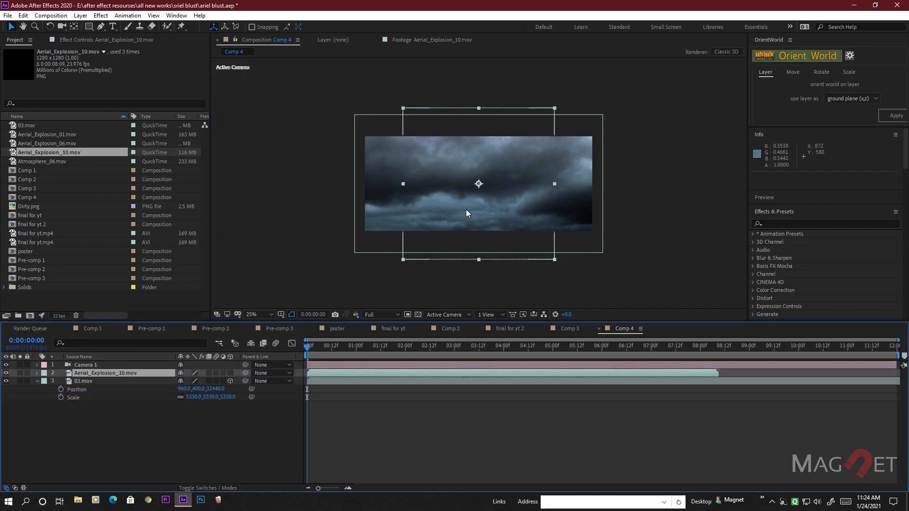
left_click(230, 373)
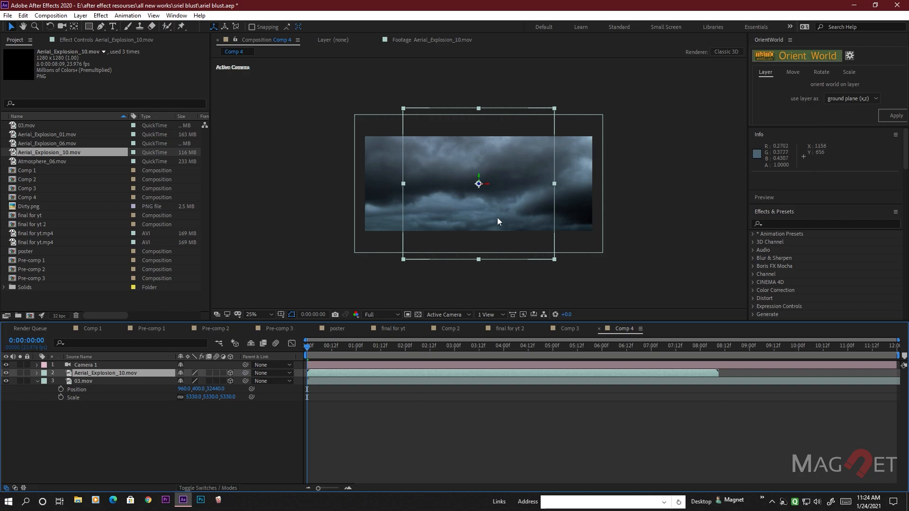
scroll(507, 209, "up", 3)
scroll(493, 221, "down", 1)
left_click_drag(308, 347, 335, 346)
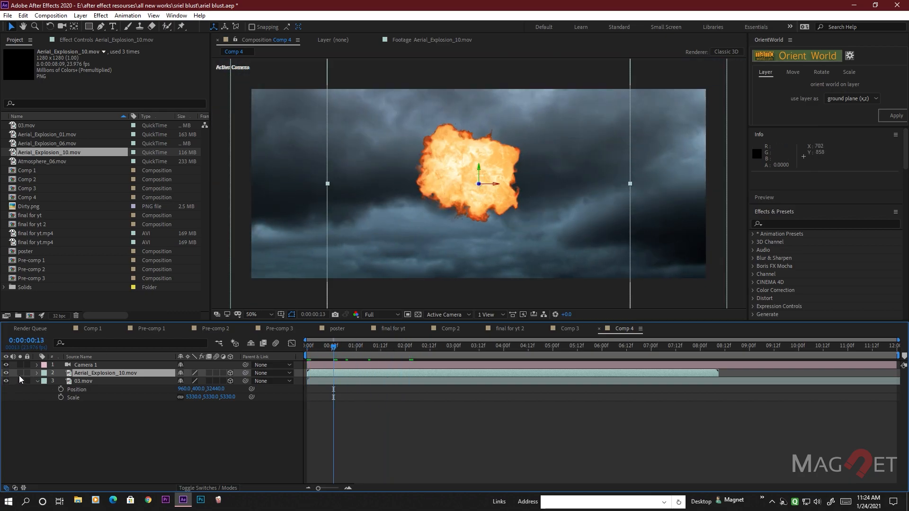
Turn off Depth of Field in Camera 1's camera options and collapse its properties.
left_click(84, 366)
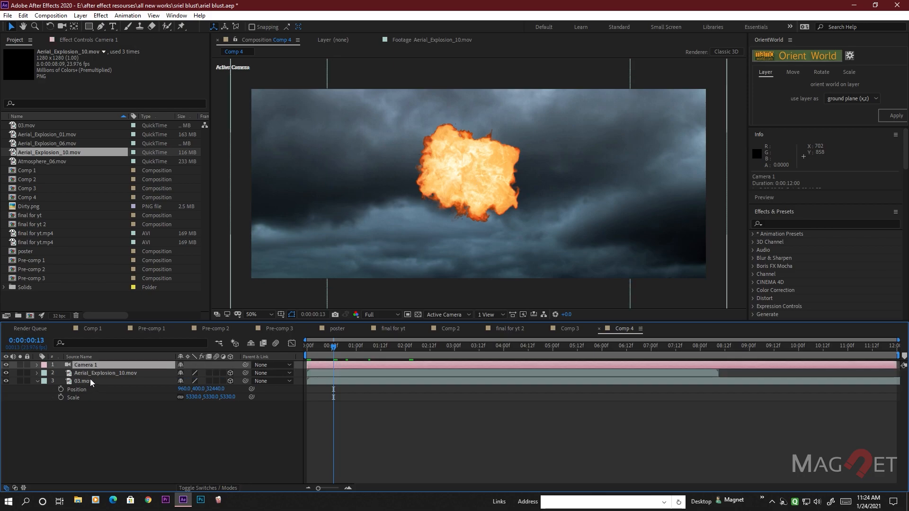
key("a")
key("a")
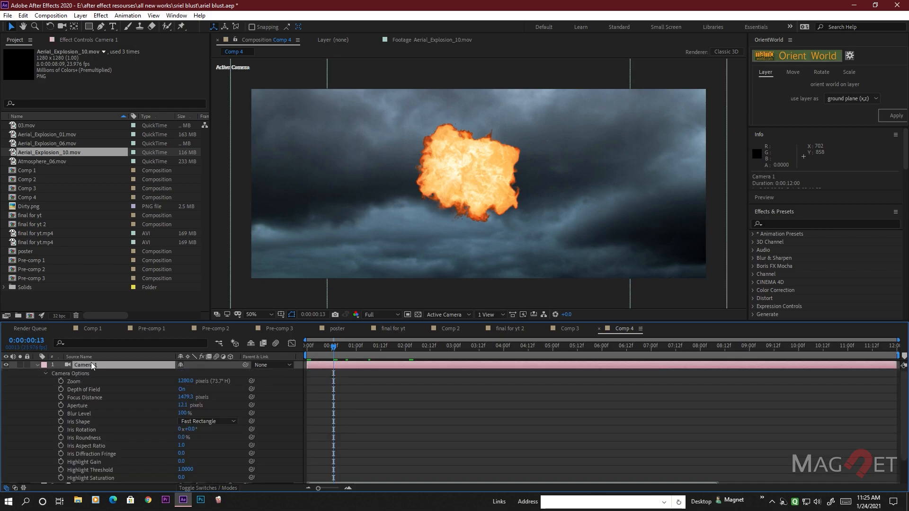
left_click(182, 389)
left_click(38, 365)
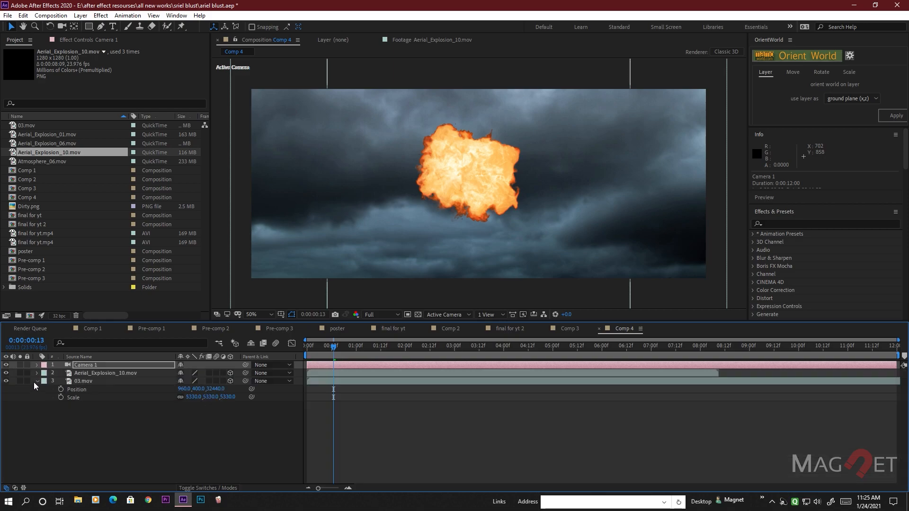
Play back the explosion over the clouds from the start, then park the current time at 0:00:01:17.
left_click(99, 374)
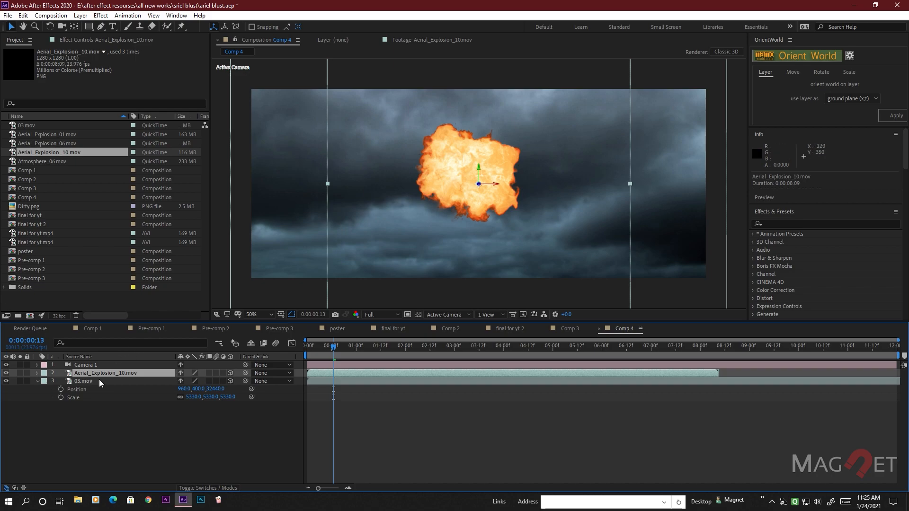
key("comma")
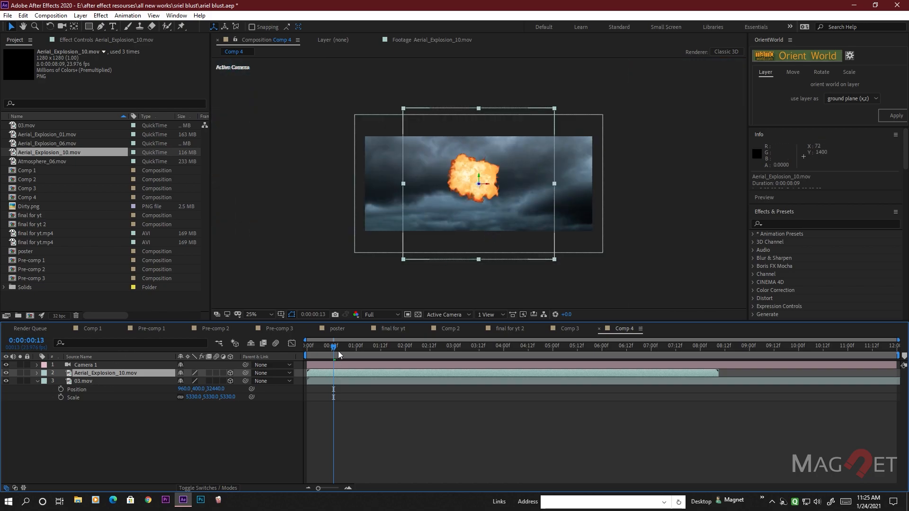
mouse_move(331, 349)
left_mouse_down()
mouse_move(309, 348)
mouse_move(369, 347)
mouse_move(346, 348)
left_mouse_up()
key("Home")
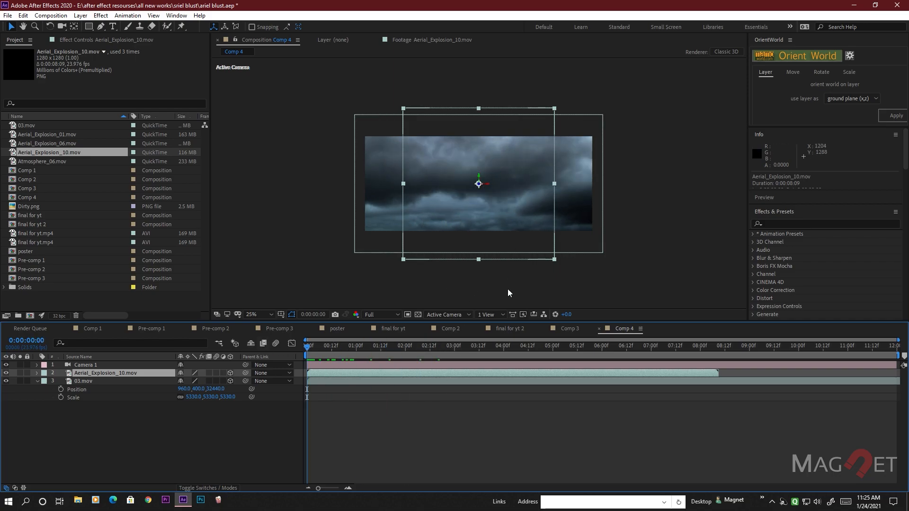
left_click(508, 289)
key("space")
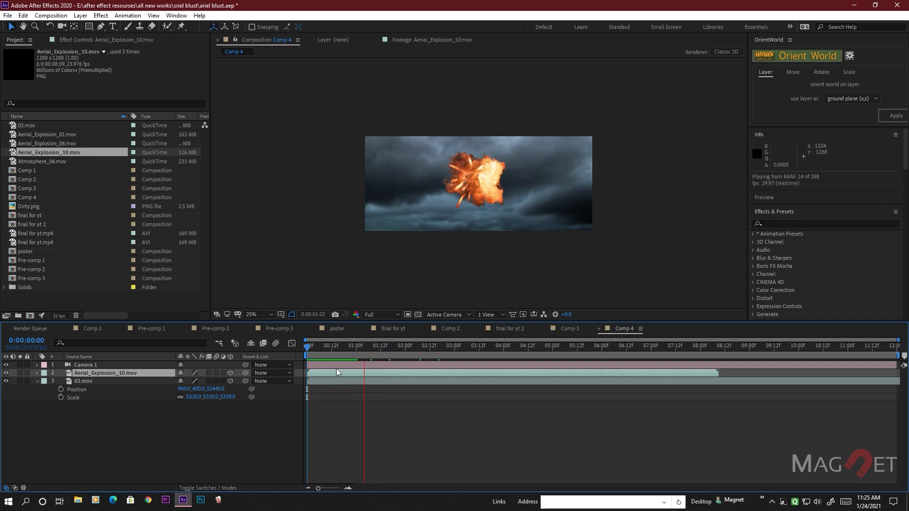
mouse_move(379, 352)
left_mouse_down()
mouse_move(297, 363)
mouse_move(323, 351)
mouse_move(308, 351)
mouse_move(333, 351)
mouse_move(320, 350)
mouse_move(682, 354)
mouse_move(391, 355)
left_mouse_up()
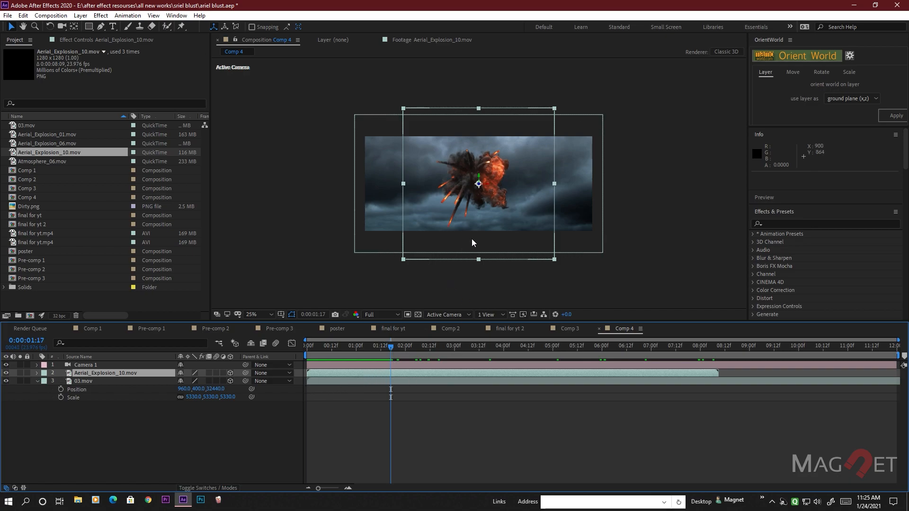
Enable time remapping on the Aerial_Explosion_10.mov layer and add a Time Remap keyframe at 0:00:00:10.
scroll(479, 230, "up", 4)
scroll(491, 220, "down", 2)
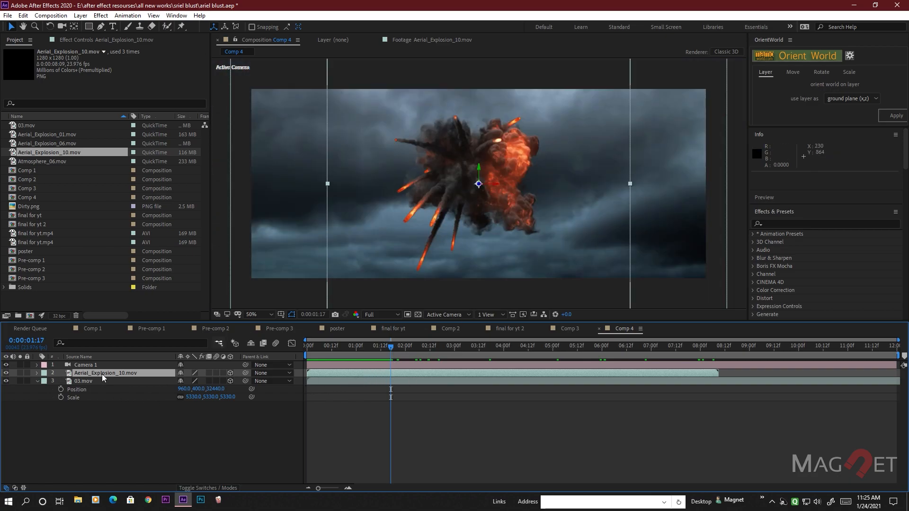
left_click(80, 16)
mouse_move(115, 137)
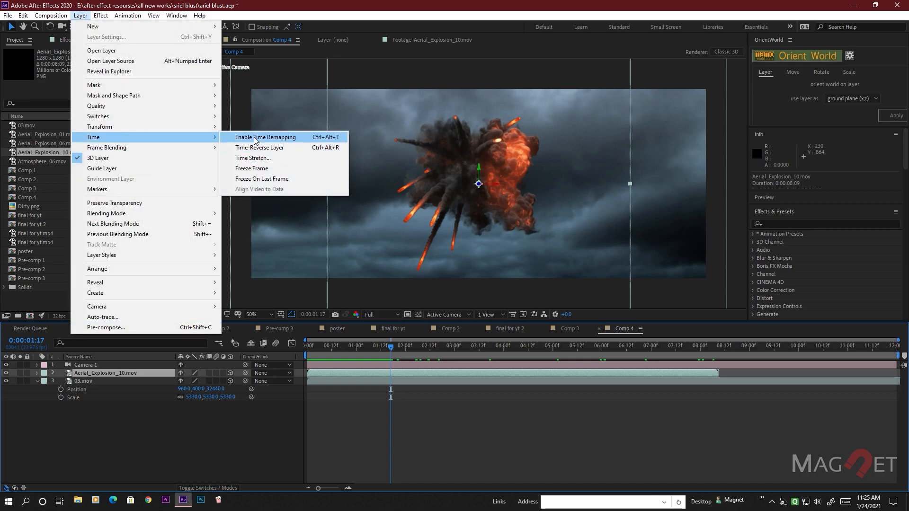
left_click(293, 141)
left_click_drag(391, 346, 329, 350)
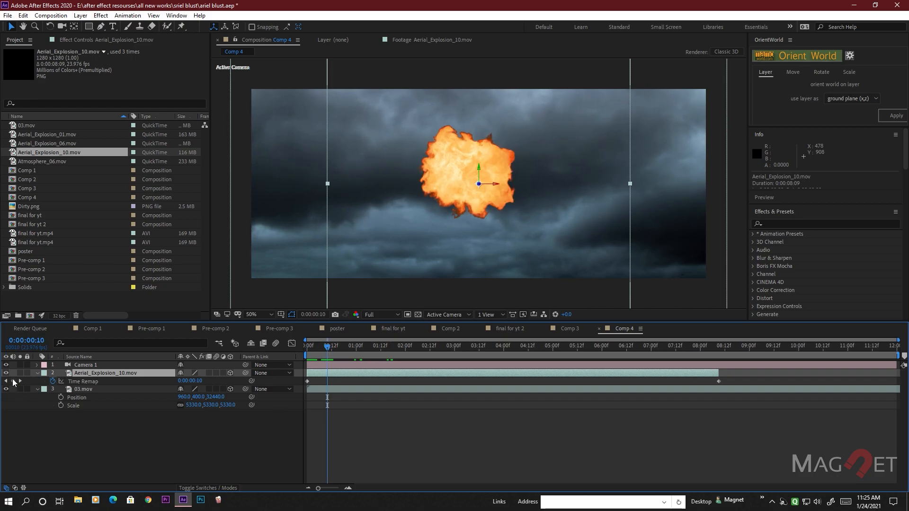
left_click(13, 381)
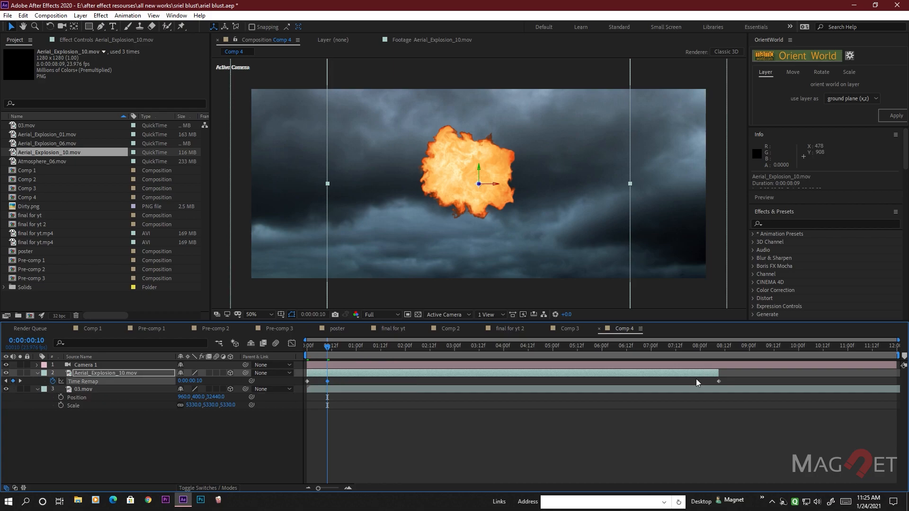
Shift the middle and last Time Remap keyframes earlier together, placing the middle one at 0:00:00:03, and preview from the start.
left_click_drag(732, 380, 317, 382)
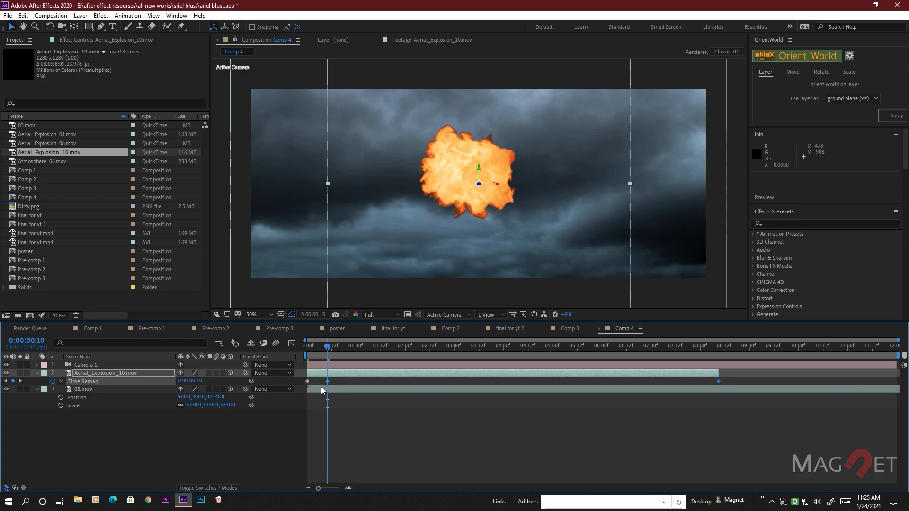
left_click_drag(328, 381, 313, 383)
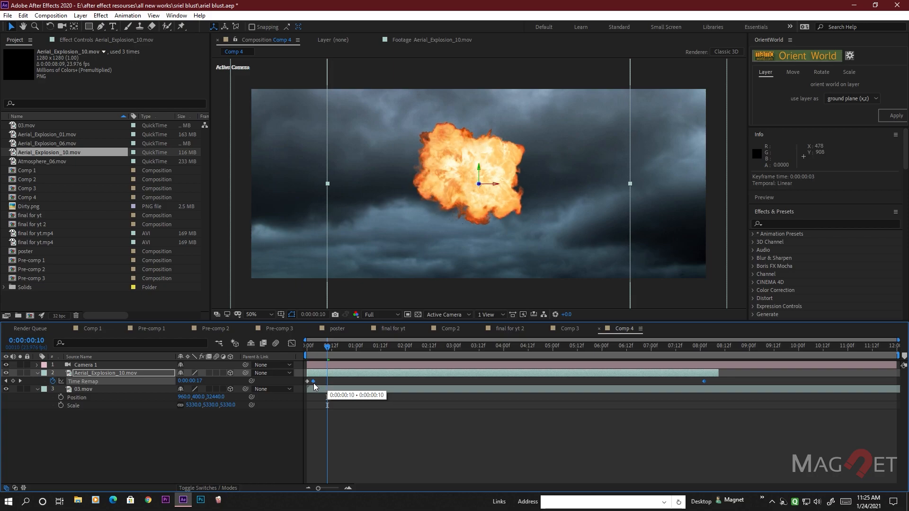
left_click(307, 346)
key("space")
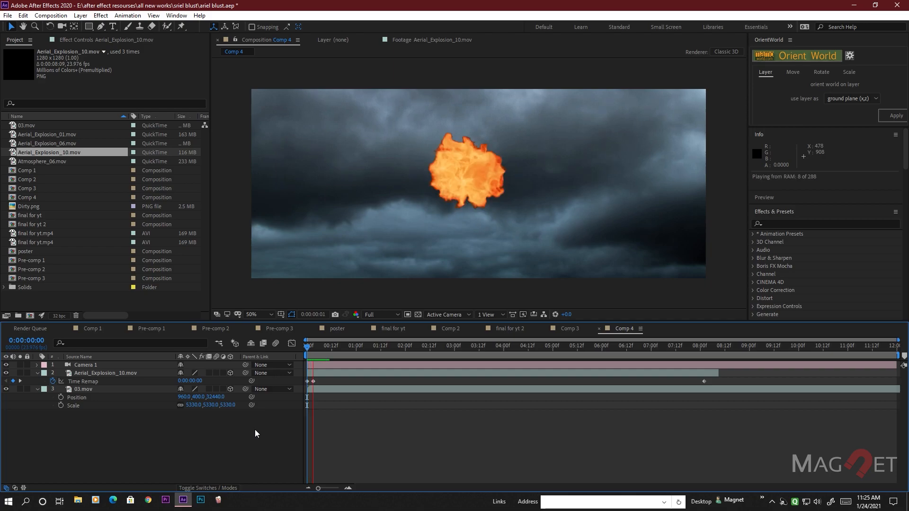
left_click_drag(352, 349, 307, 348)
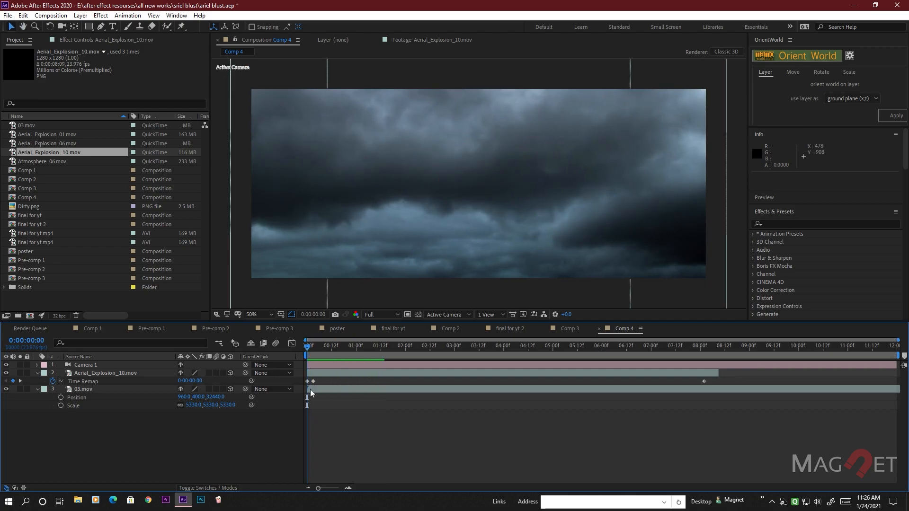
Shift the same two Time Remap keyframes slightly earlier, placing the middle one at 0:00:00:02, and play back the explosion.
left_click_drag(710, 382, 310, 383)
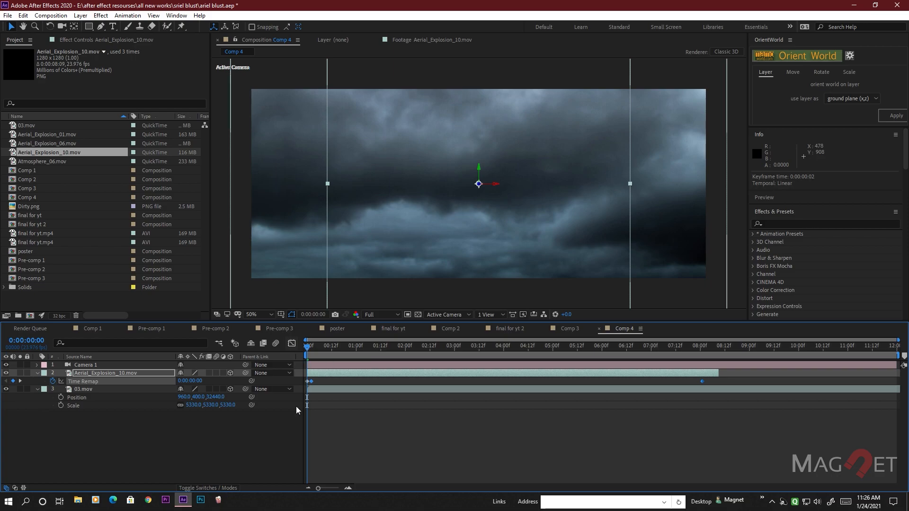
key("space")
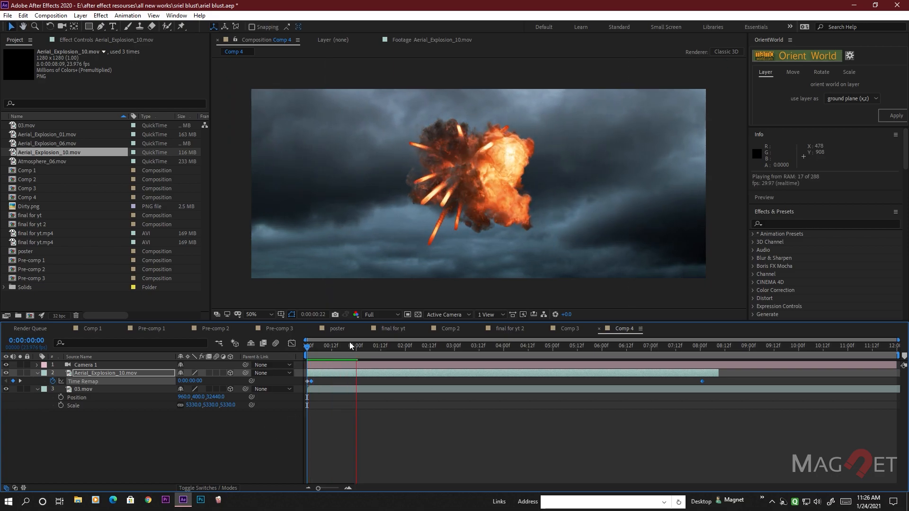
key("space")
left_click(406, 444)
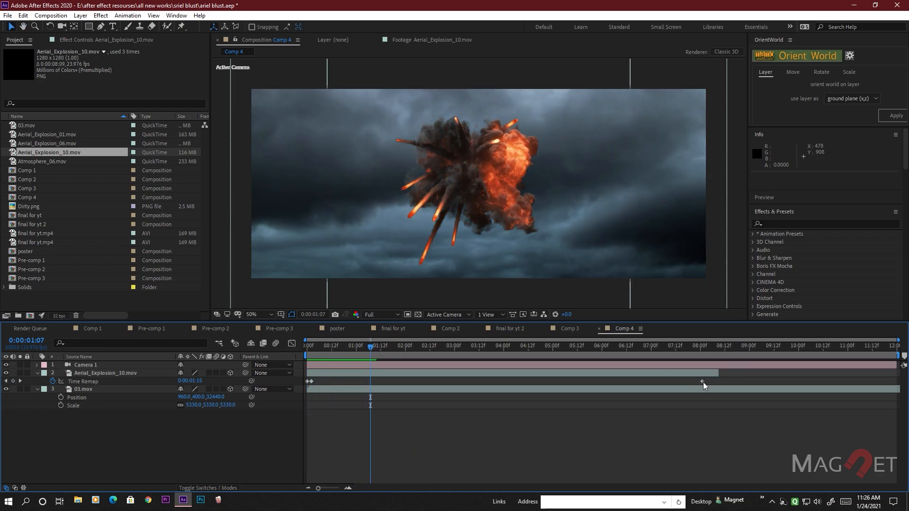
Move the last Time Remap keyframe to 0:00:06:02, trim the explosion layer's end to just after it, and preview the speed.
left_click_drag(703, 382, 672, 382)
left_click_drag(342, 348, 306, 348)
key("space")
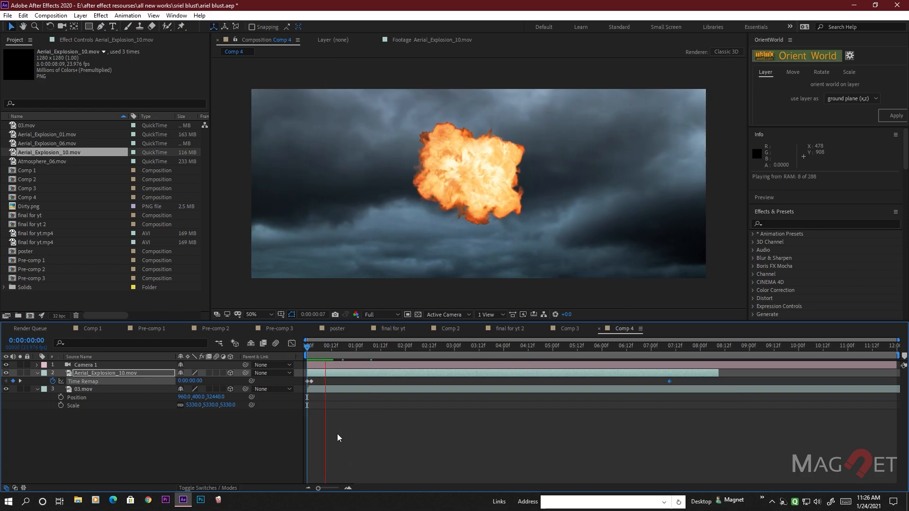
left_click_drag(670, 381, 606, 382)
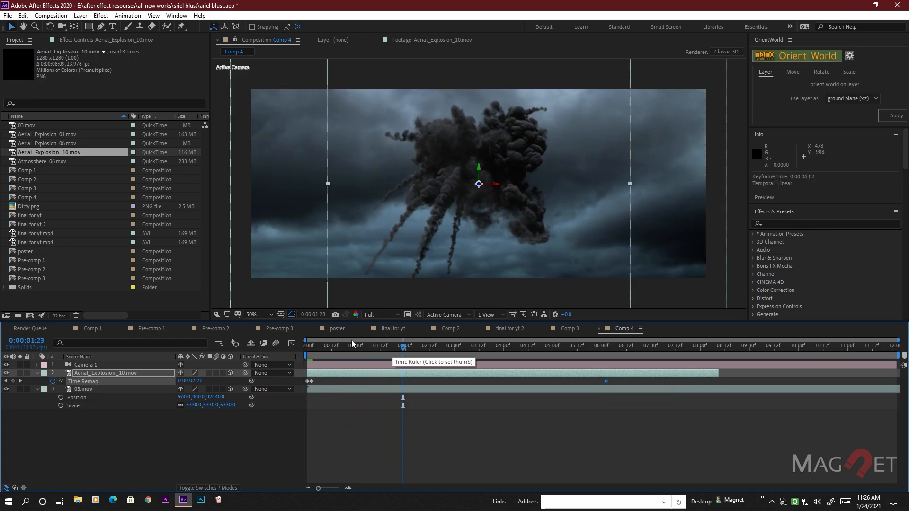
left_click(248, 462)
key("space")
key("space")
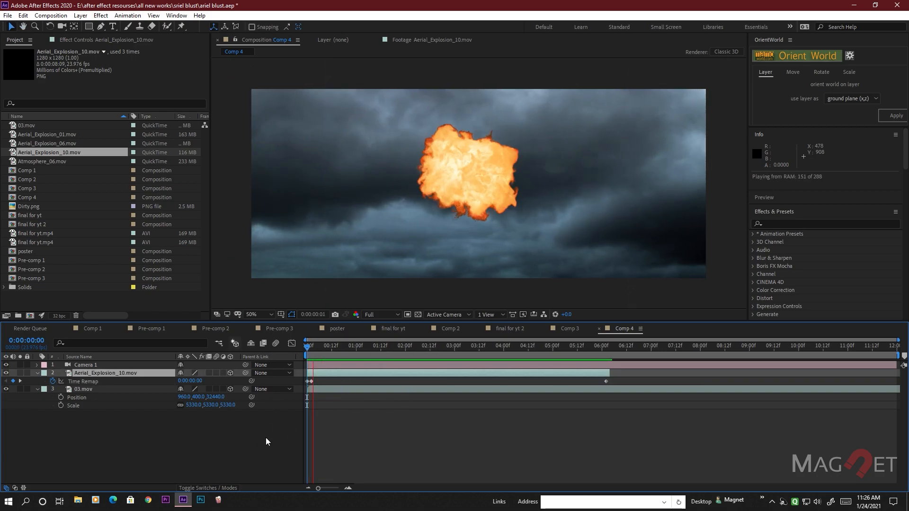
key("space")
Move the middle Time Remap keyframe to 0:00:00:04 and play back the explosion from the start.
left_click(310, 348)
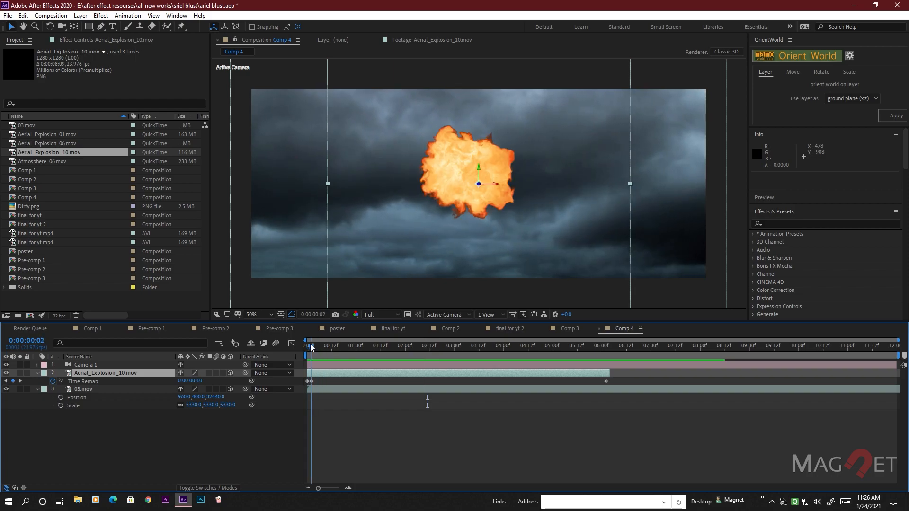
left_click(325, 380)
left_click_drag(311, 382, 315, 382)
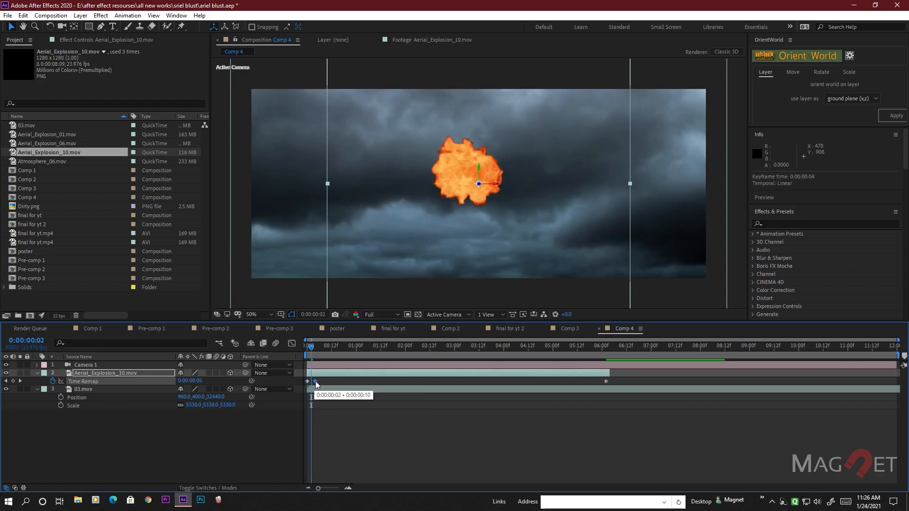
left_click(305, 347)
left_click(269, 427)
key("space")
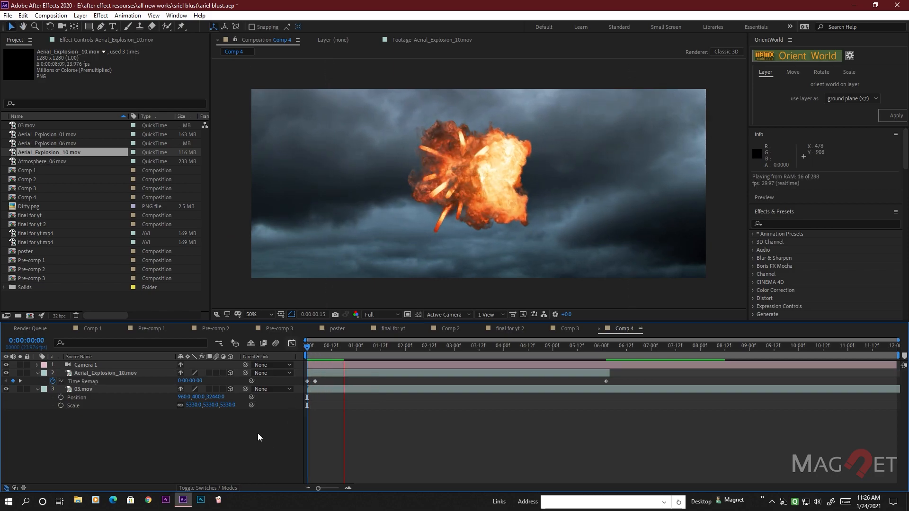
key("space")
left_click(307, 347)
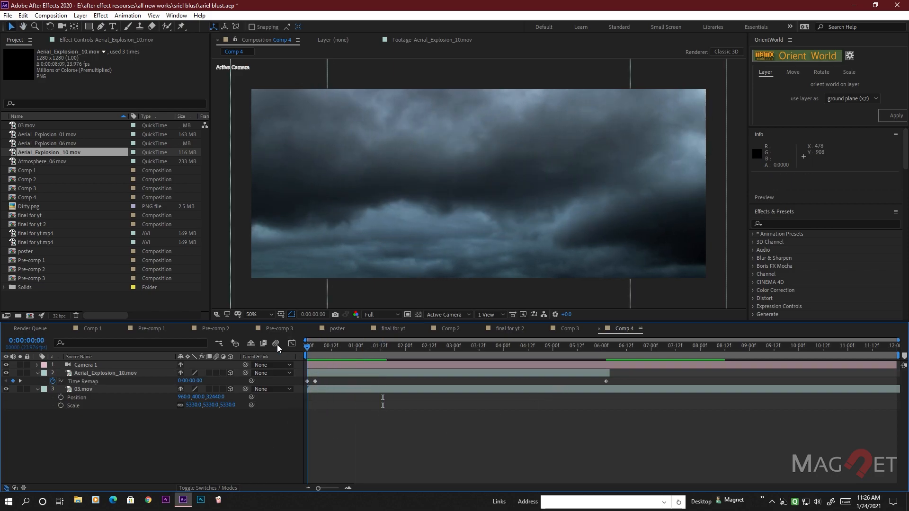
key("space")
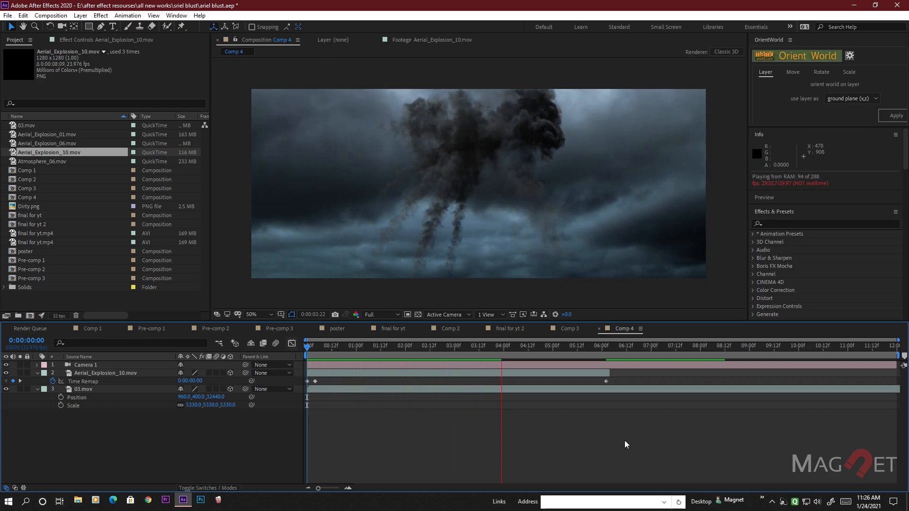
Move the last Time Remap keyframe earlier to about 0:00:05:18, preview the explosion, and return to the first frame.
left_click_drag(606, 382, 590, 384)
key("space")
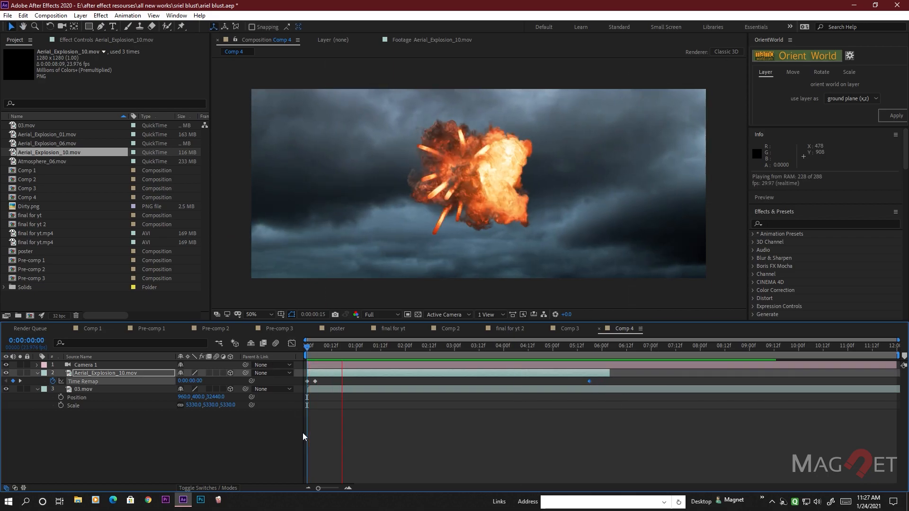
key("space")
key("space")
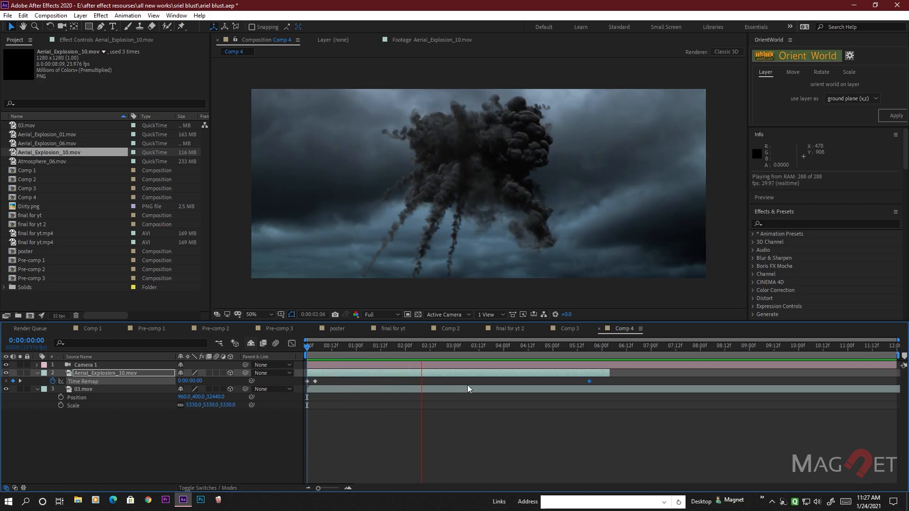
left_click_drag(442, 346, 305, 348)
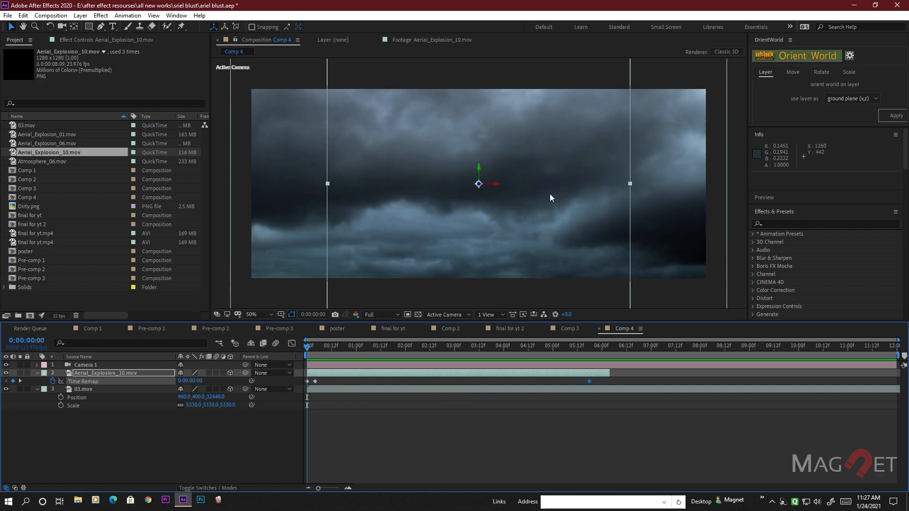
Move the Aerial_Explosion_10.mov layer to the right and closer to the camera, at position 1300.5, 427.8, -596.2.
left_click(107, 374)
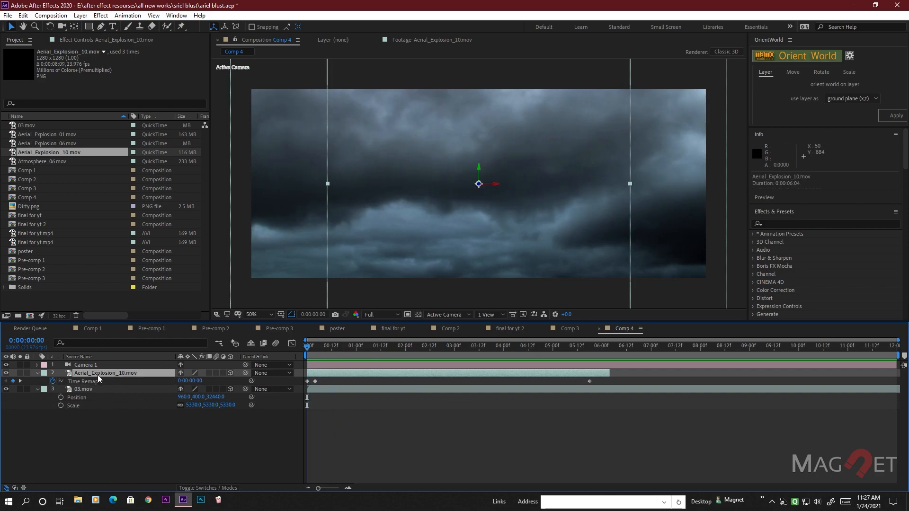
left_click(472, 190)
left_click_drag(472, 190, 575, 217)
left_click_drag(314, 348, 372, 354)
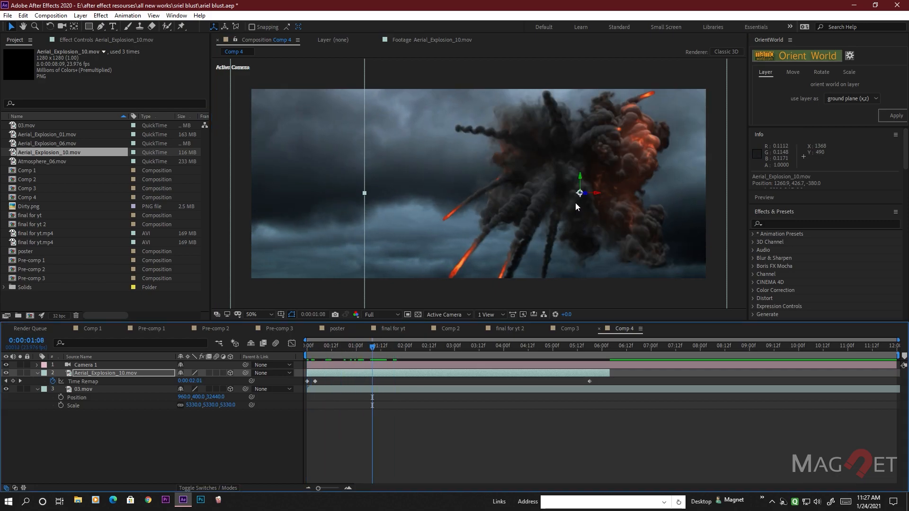
left_click(586, 196)
left_click_drag(586, 196, 521, 209)
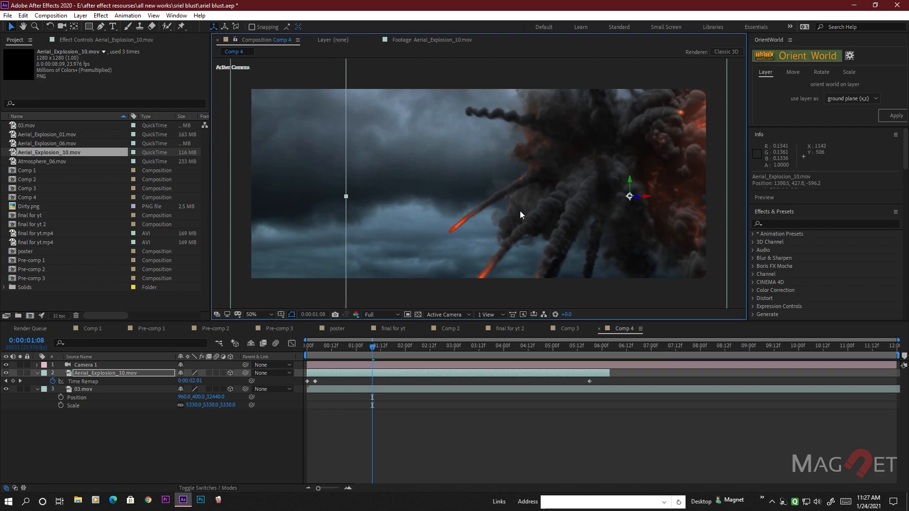
Play back and scrub the repositioned explosion to check its framing against the clouds.
left_click_drag(366, 350, 298, 349)
key("space")
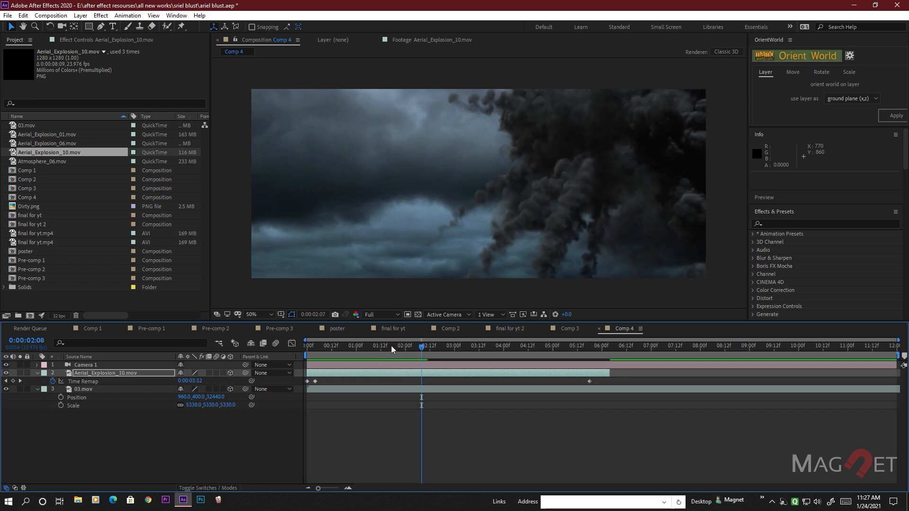
left_click_drag(391, 346, 299, 346)
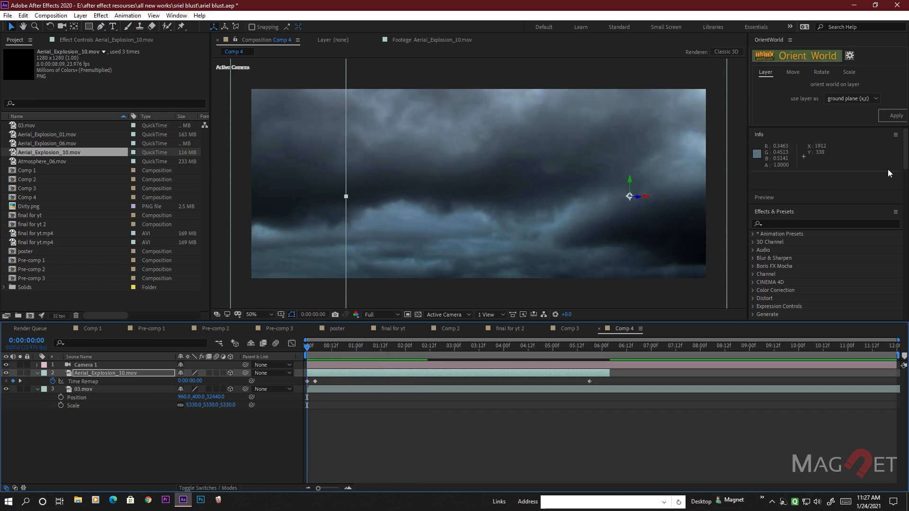
left_click_drag(306, 346, 377, 346)
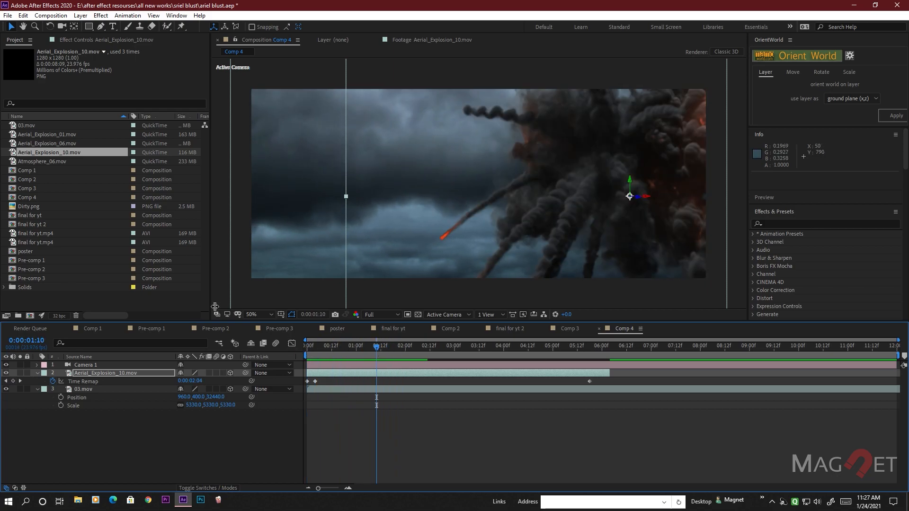
left_click(112, 373)
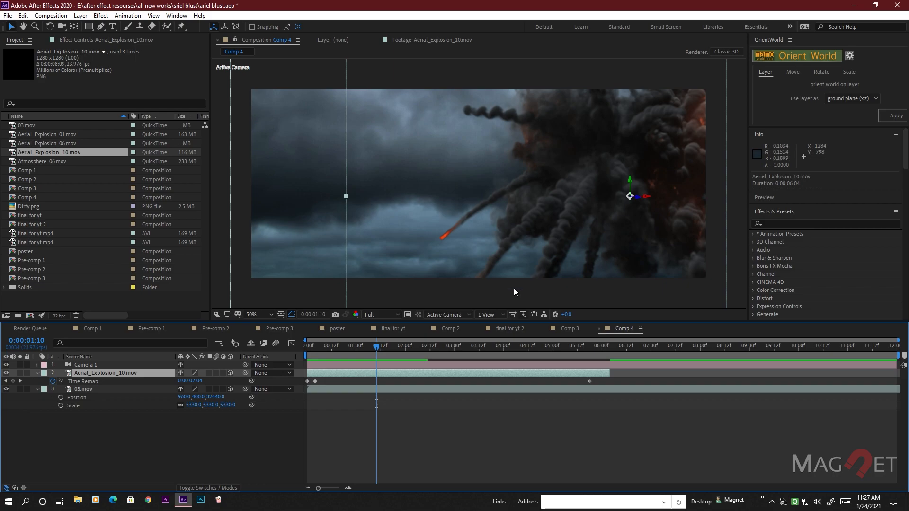
Keyframe the explosion layer's Position at 0:00:00:00 and at the layer's end, increasing the X value there so it drifts rightward.
left_click_drag(367, 345, 308, 347)
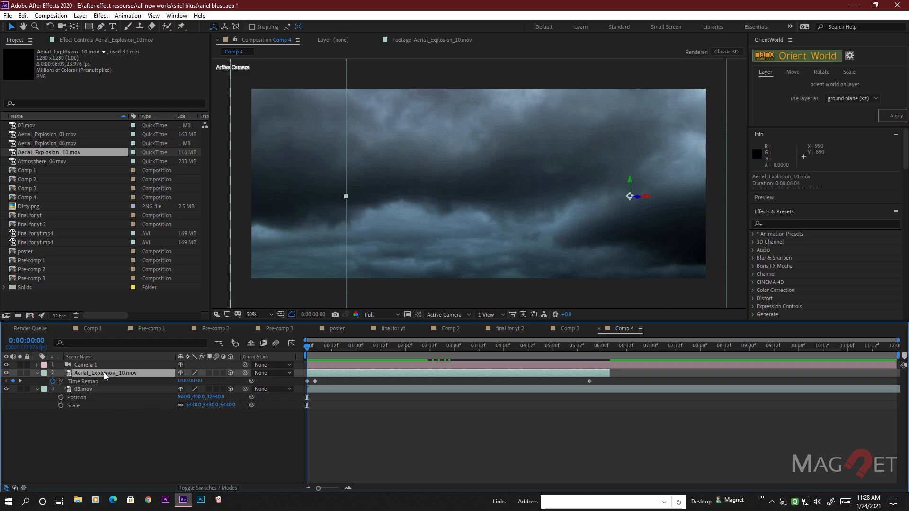
key("p")
left_click(61, 382)
left_click_drag(308, 352, 608, 346)
left_click_drag(186, 381, 305, 382)
Play back the explosion's rightward drift from the start, scrub through the rest, and return to the first frame.
left_click_drag(360, 351, 305, 348)
key("space")
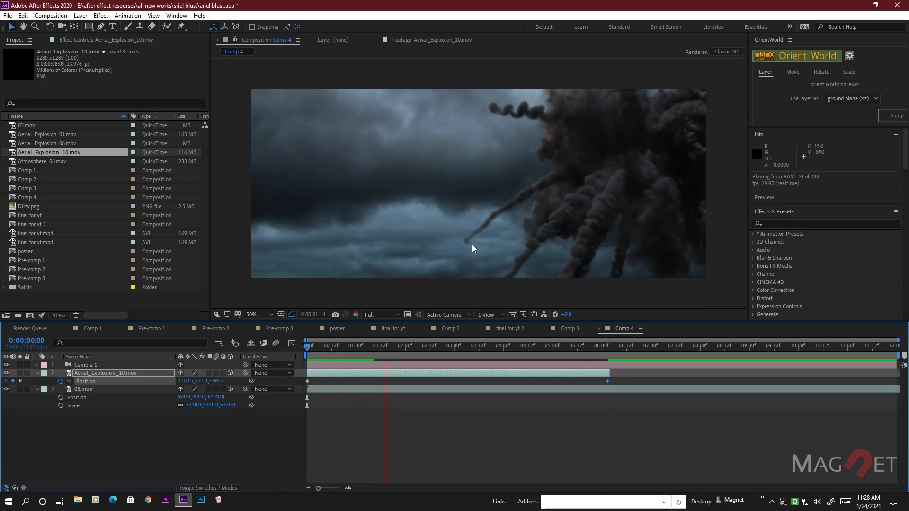
key("space")
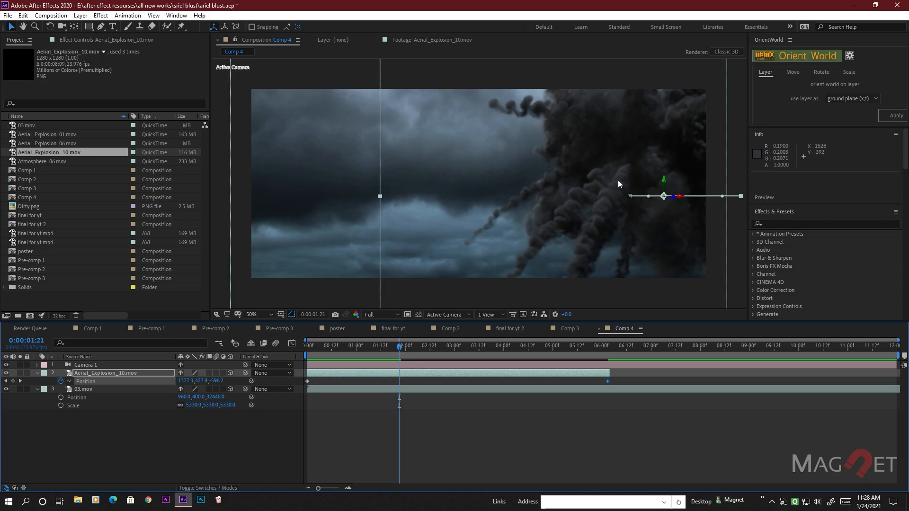
left_click_drag(393, 348, 534, 348)
left_click_drag(595, 351, 305, 347)
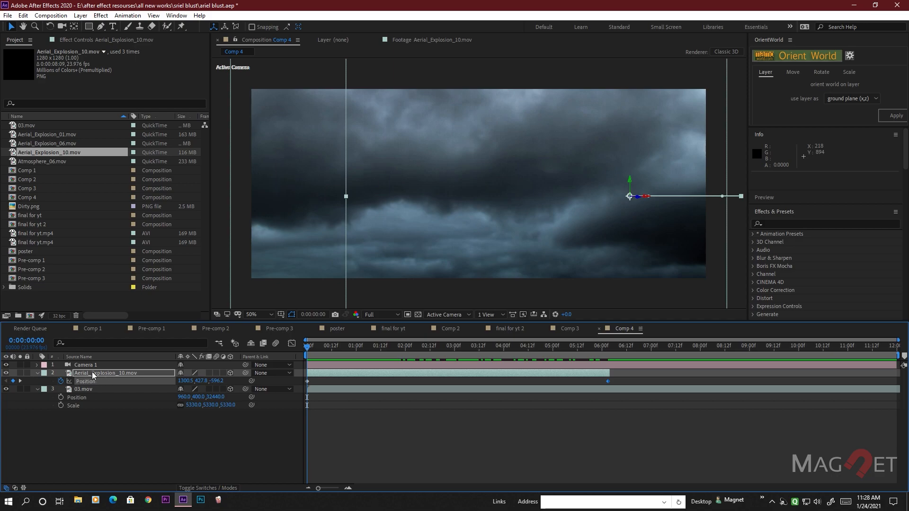
Collapse the 03.mov layer's properties, preview the Aerial_Explosion_01.mov footage by scrubbing through it, and return to Comp 4.
left_click(93, 375)
left_click(38, 390)
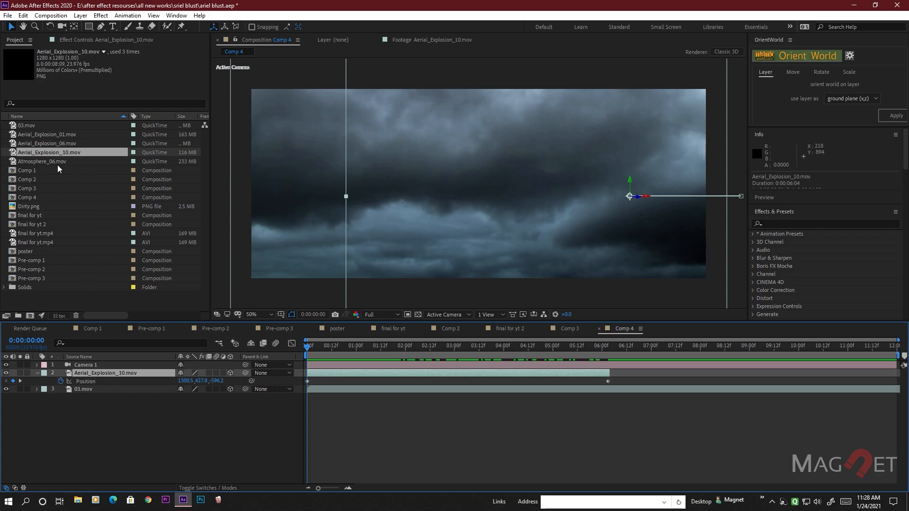
left_click(47, 142)
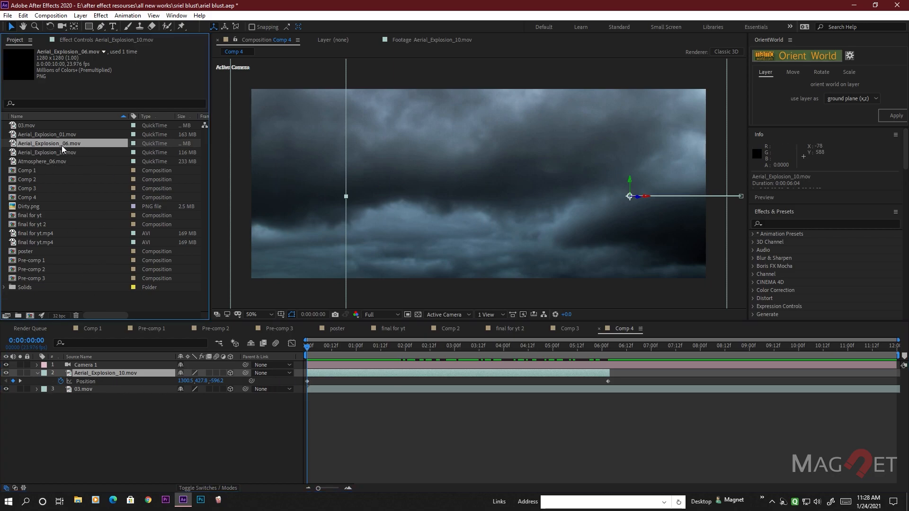
left_click(50, 136)
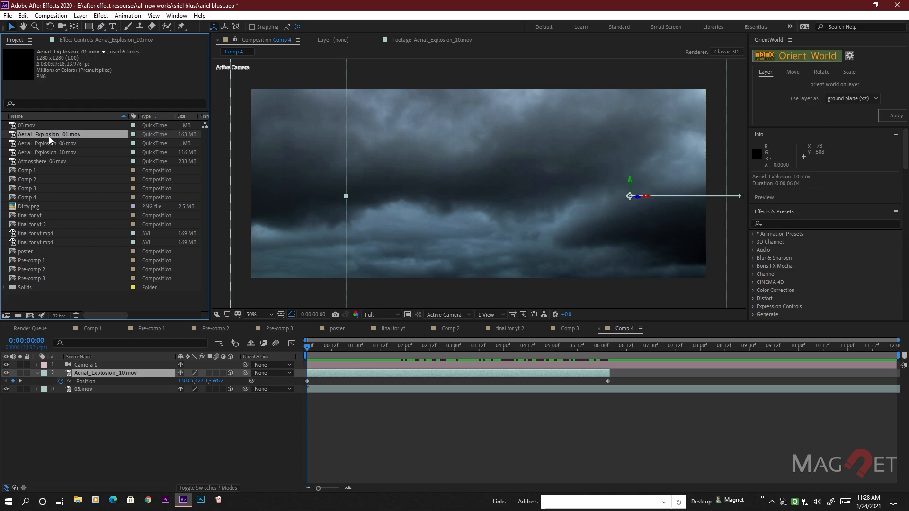
double_click(48, 135)
left_click(231, 294)
left_click_drag(231, 295, 435, 295)
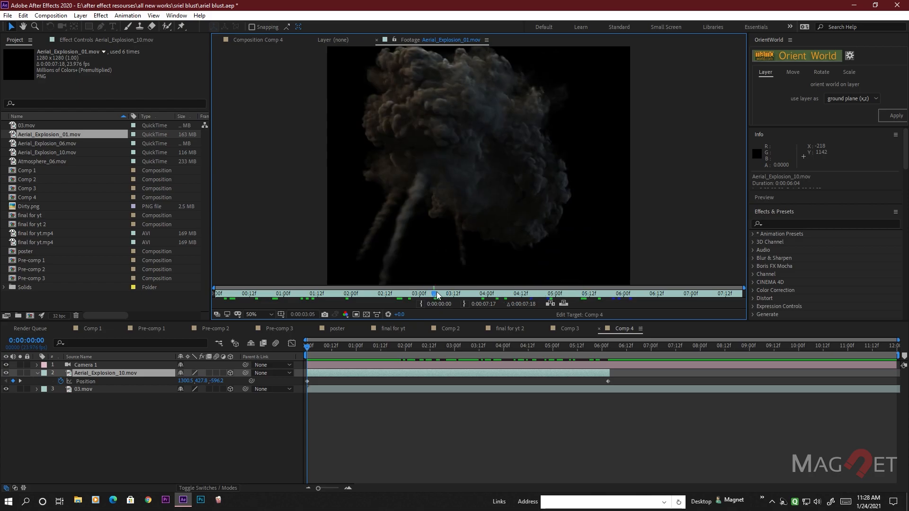
left_click(269, 40)
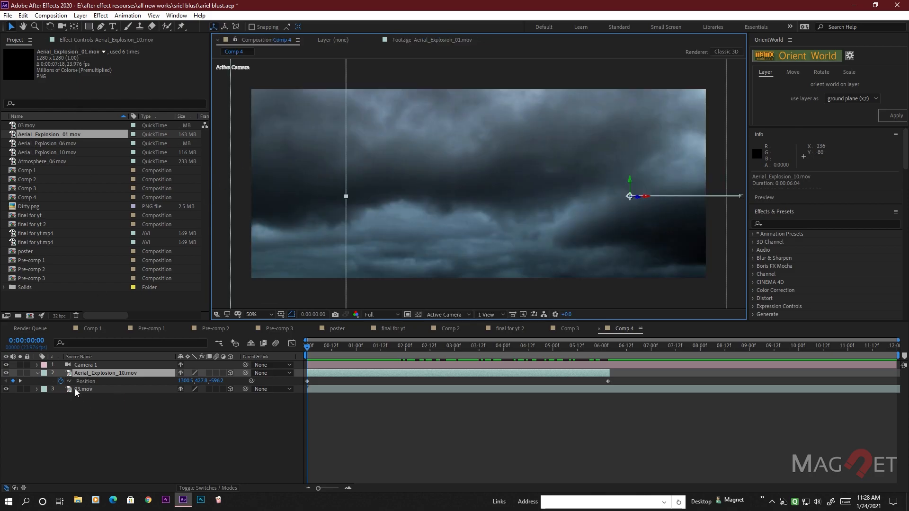
Duplicate the Aerial_Explosion_10.mov layer and replace the copy's source with Aerial_Explosion_01.mov.
left_click(90, 374)
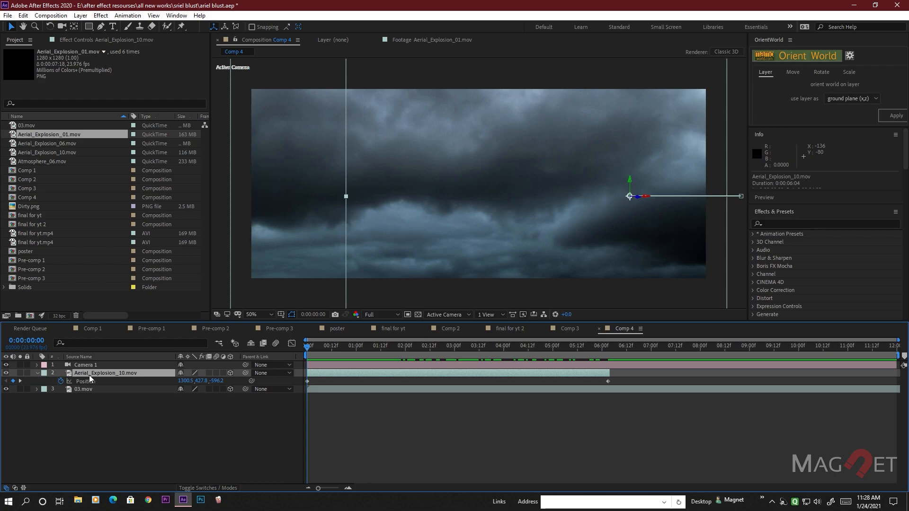
key("ctrl+d")
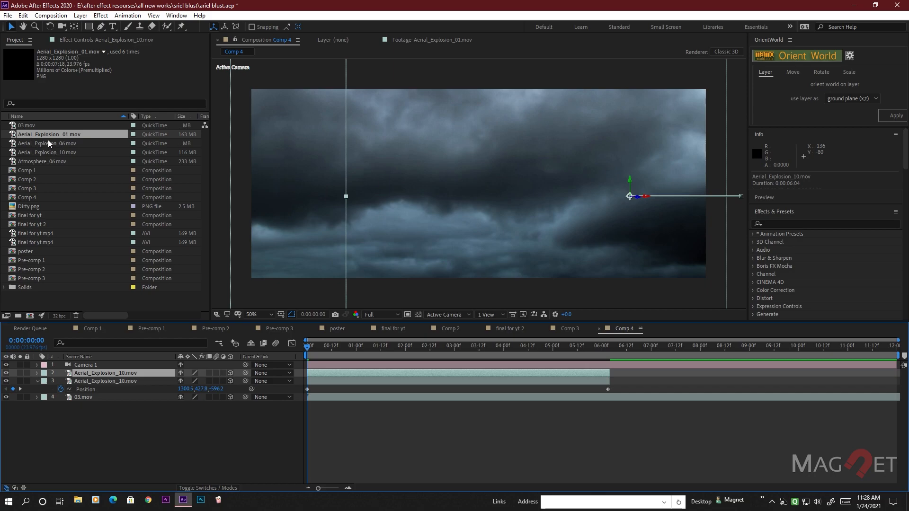
left_click_drag(47, 135, 108, 373)
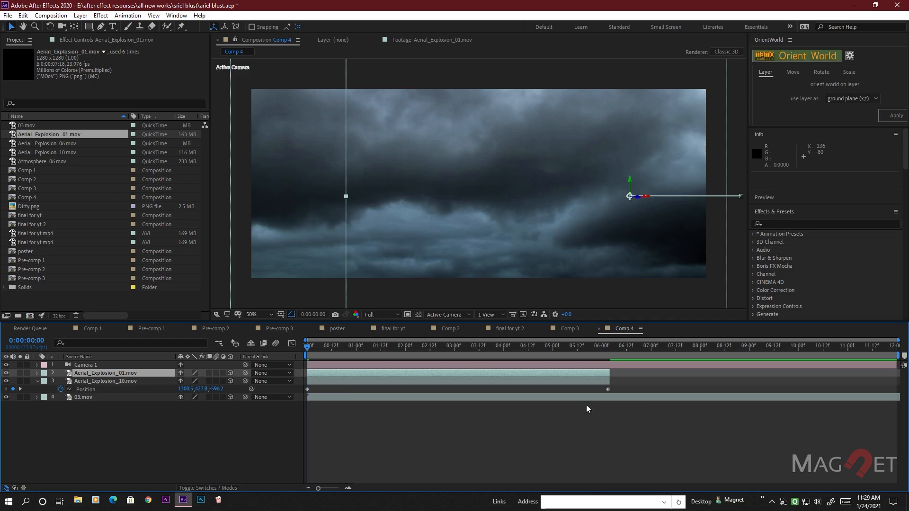
left_click(99, 382)
left_click(121, 372)
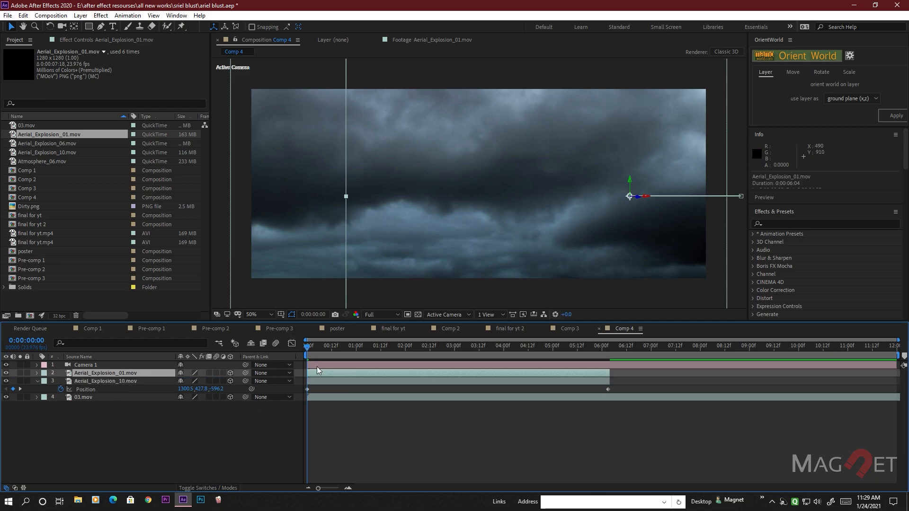
Try moving the Aerial_Explosion_01.mov layer farther back in depth at 0:00:00:10, and undo the move.
left_click_drag(309, 345, 351, 353)
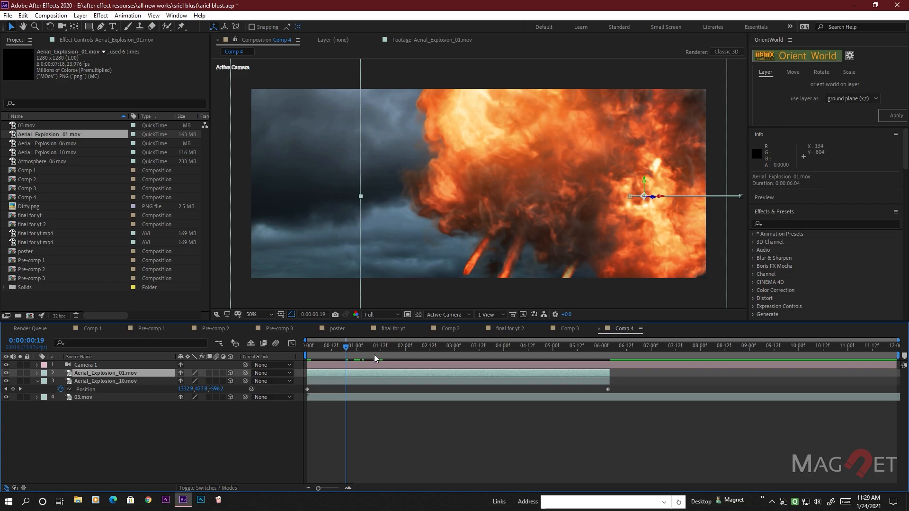
left_click_drag(346, 347, 327, 347)
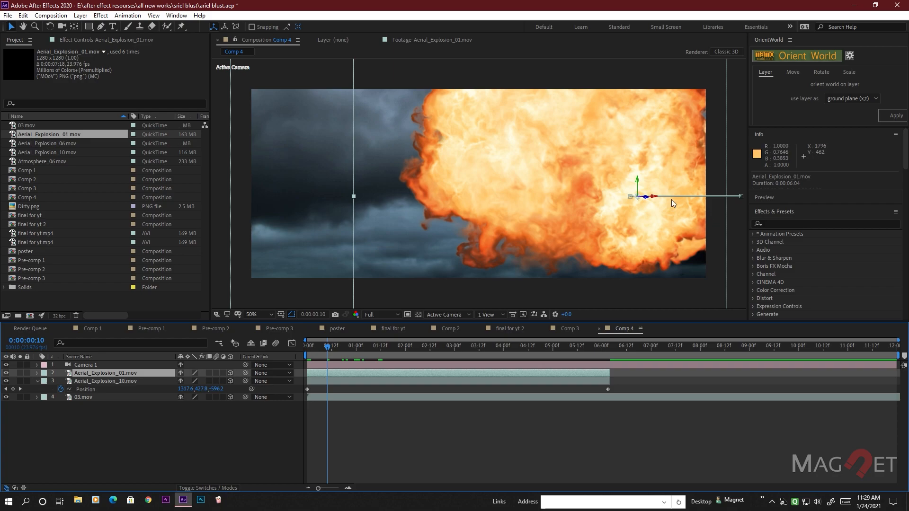
left_click_drag(650, 203, 585, 200)
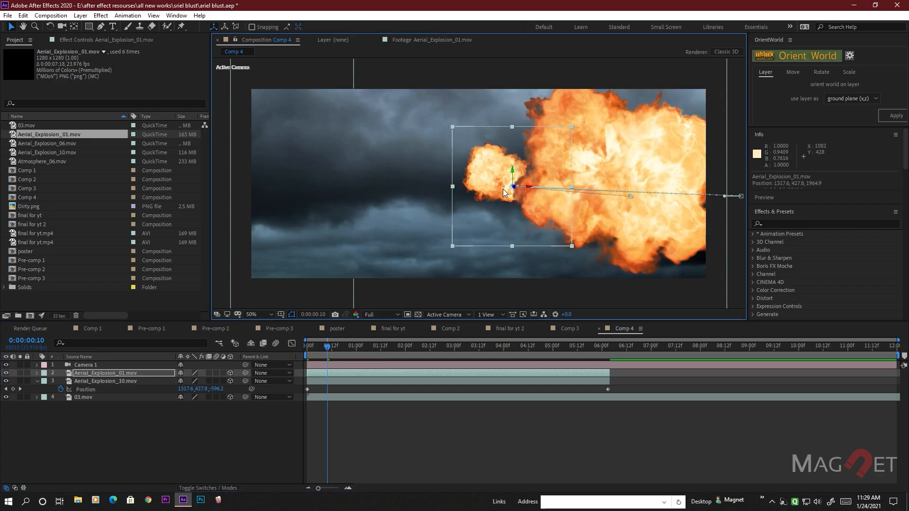
key("ctrl+z")
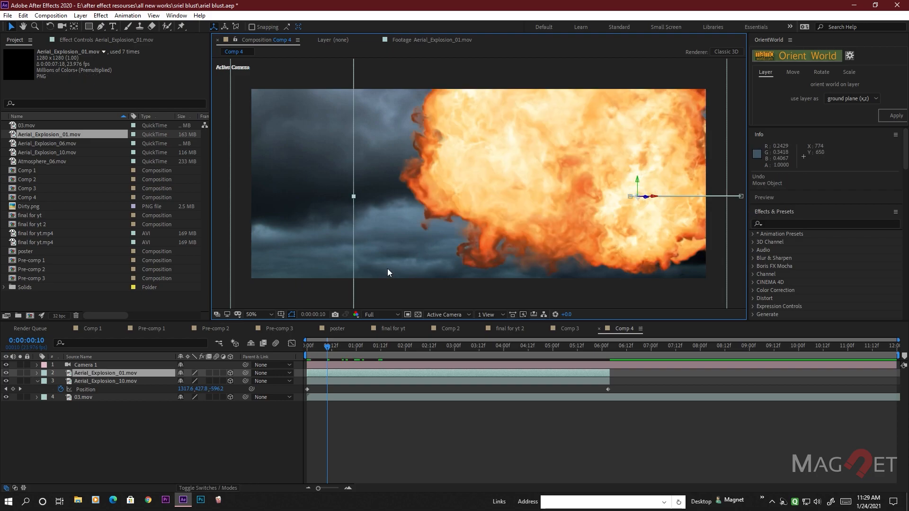
Add a Position keyframe to Aerial_Explosion_01.mov at 0:00:00:21 and move all its keyframes together, placing it there at 352.2, 408.7, 242.4.
left_click(95, 372)
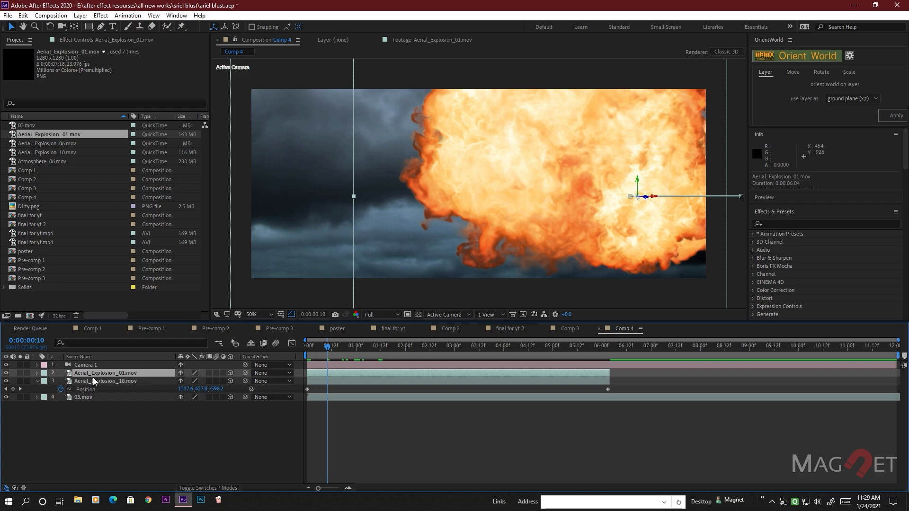
key("p")
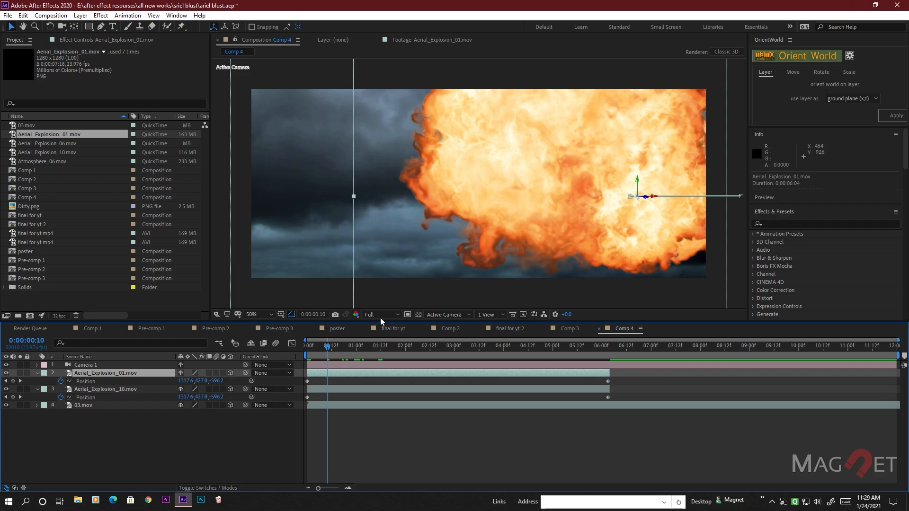
left_click_drag(326, 346, 349, 345)
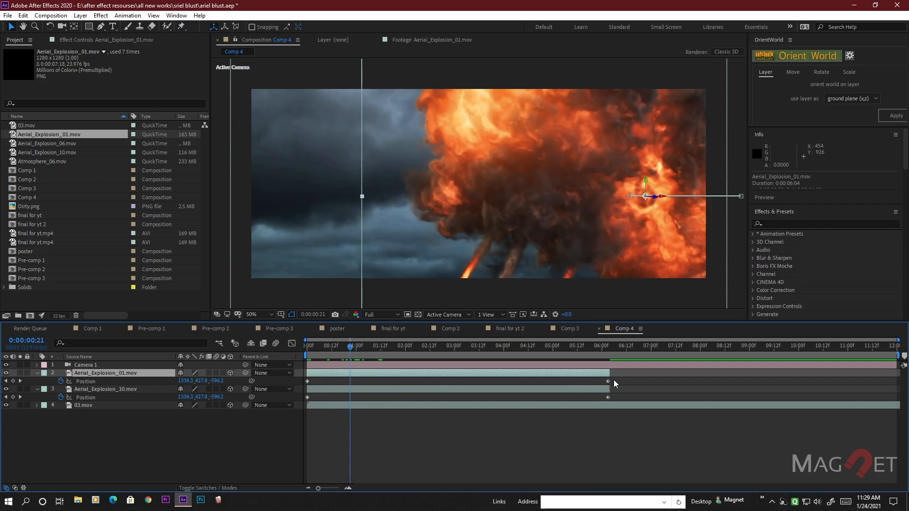
left_click(13, 381)
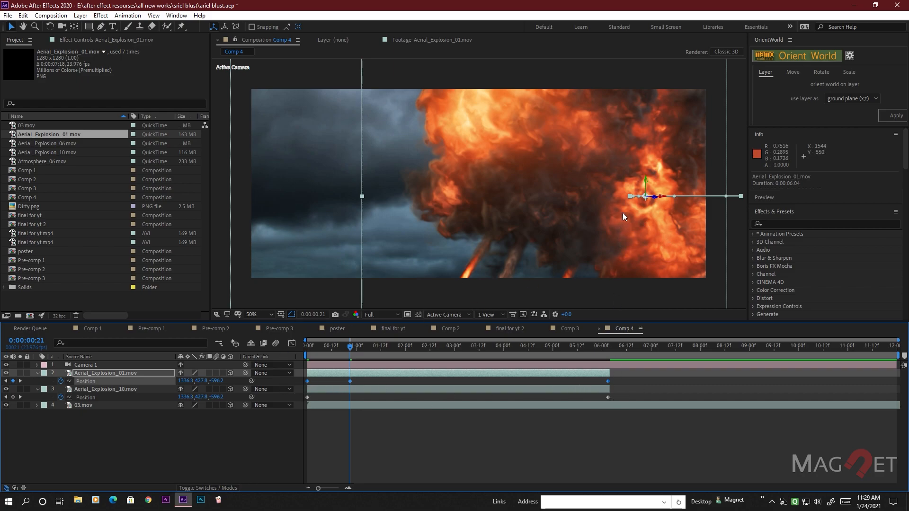
left_click(657, 200)
left_click_drag(657, 200, 496, 201)
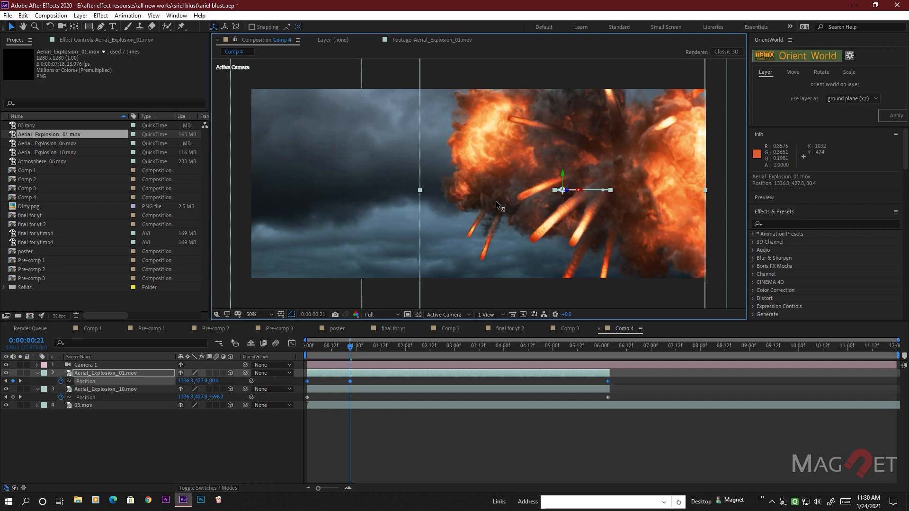
left_click_drag(473, 159, 272, 147)
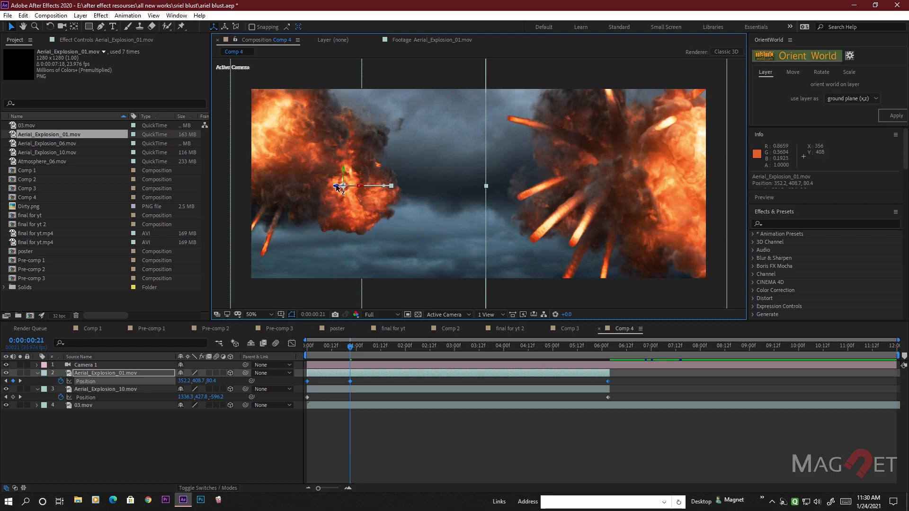
left_click_drag(344, 188, 375, 191)
left_click(247, 431)
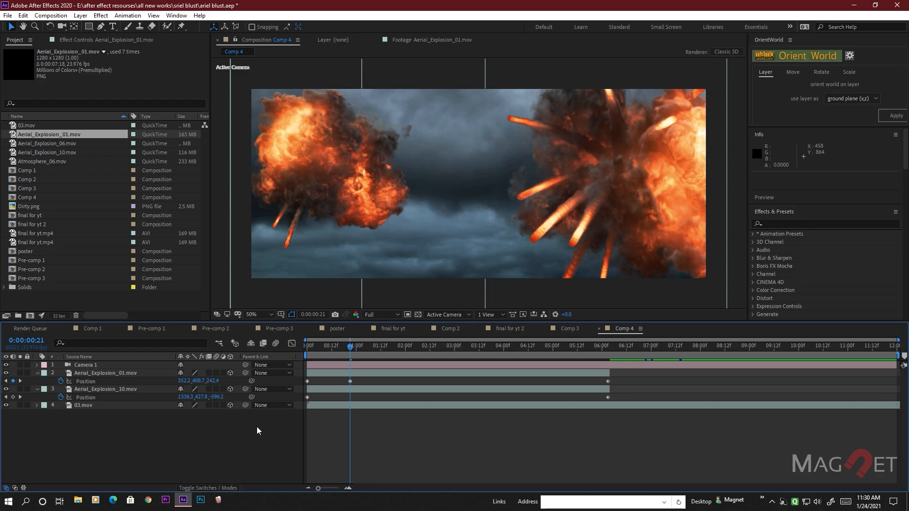
Delay the Aerial_Explosion_01.mov layer by one second, shift Aerial_Explosion_10.mov about 20 frames earlier, and preview the timing.
left_click_drag(317, 374, 534, 348)
left_click_drag(463, 355, 342, 360)
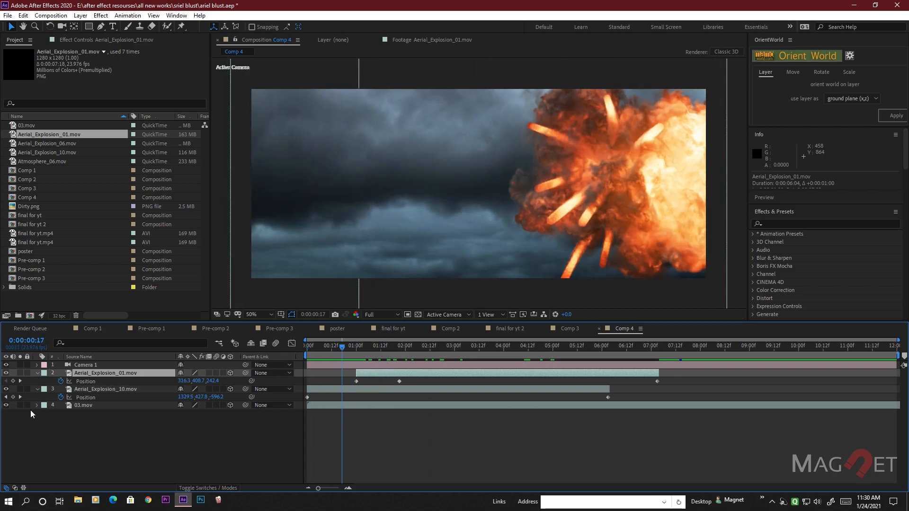
left_click(107, 390)
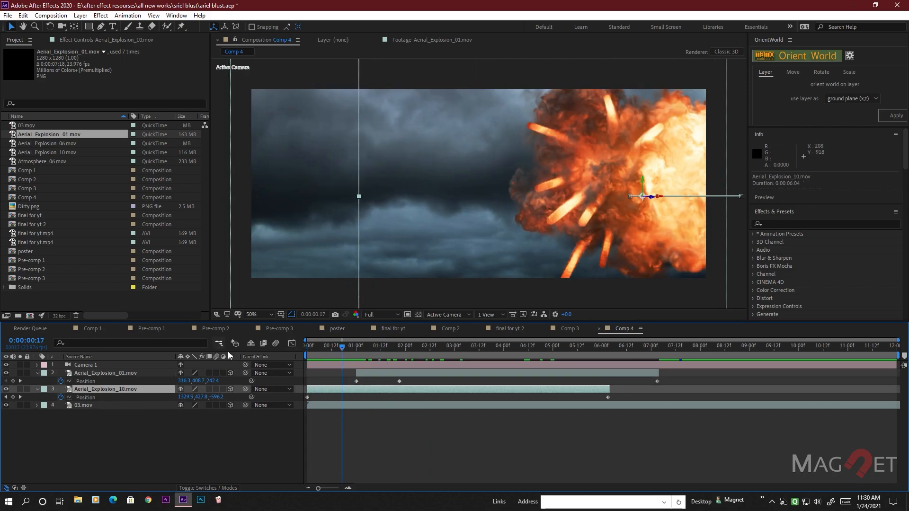
left_click_drag(442, 388, 414, 387)
left_click_drag(327, 345, 288, 340)
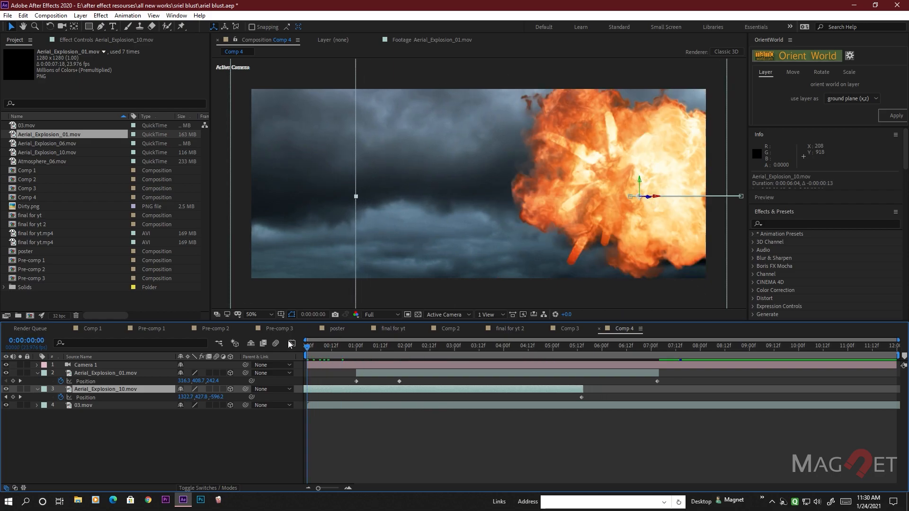
left_click_drag(364, 389, 347, 391)
key("space")
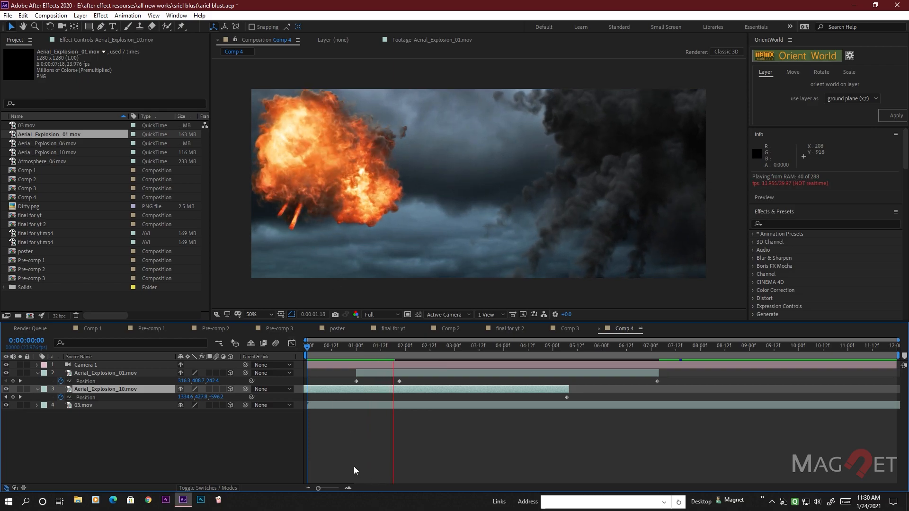
key("space")
Duplicate the Aerial_Explosion_10.mov layer, add a Position keyframe to the copy at 0:00:01:21, and push it back to Z 2877.4.
left_click(90, 389)
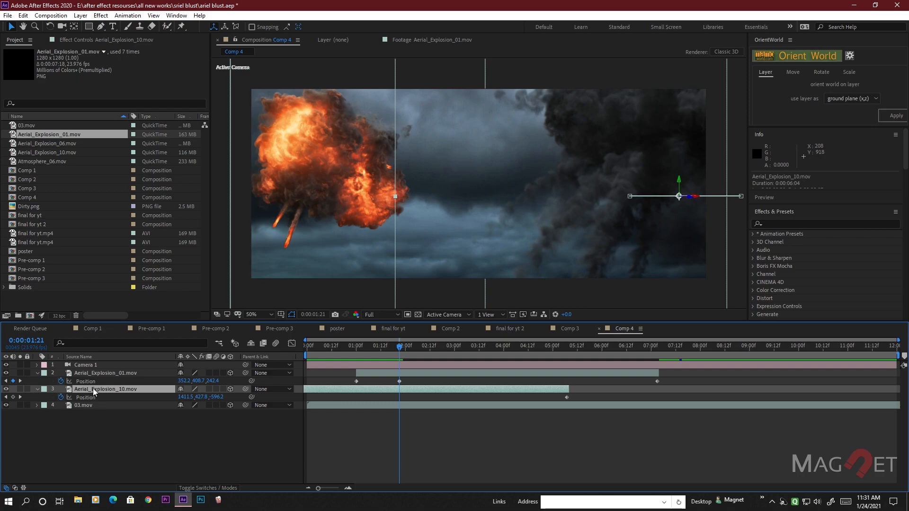
key("ctrl+d")
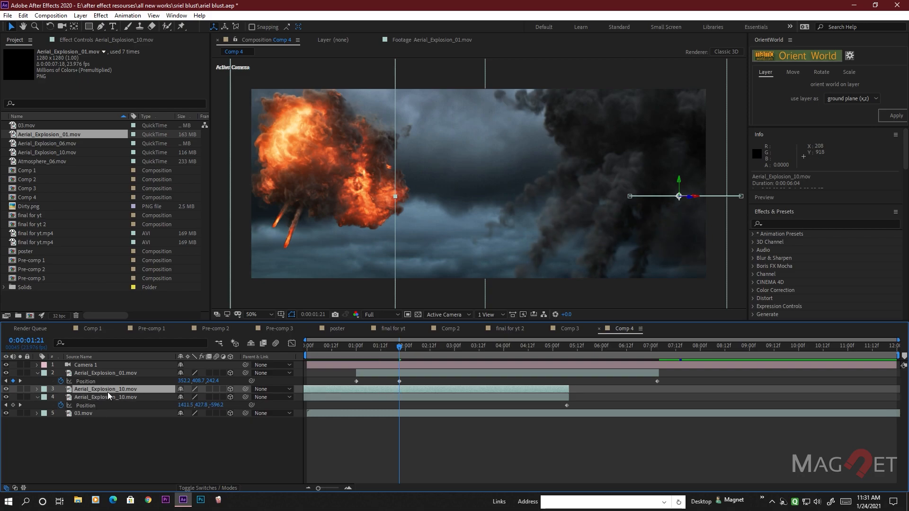
key("p")
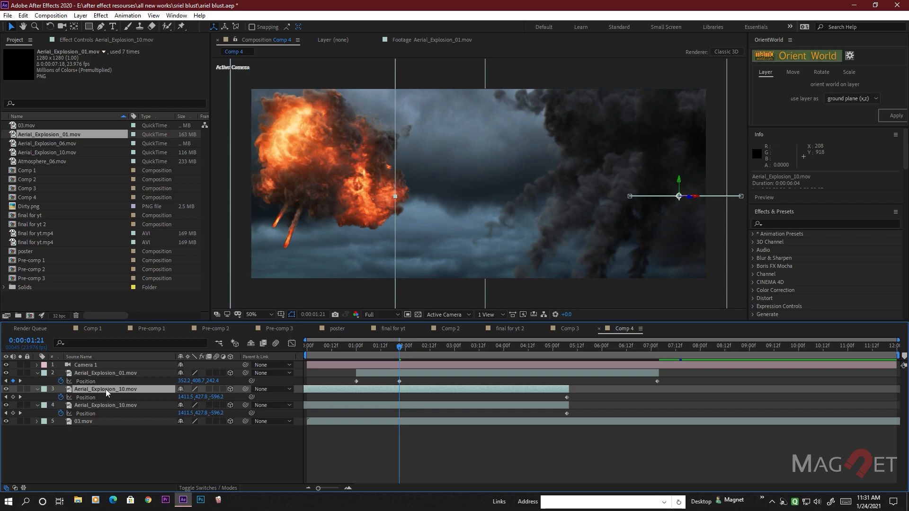
left_click(13, 397)
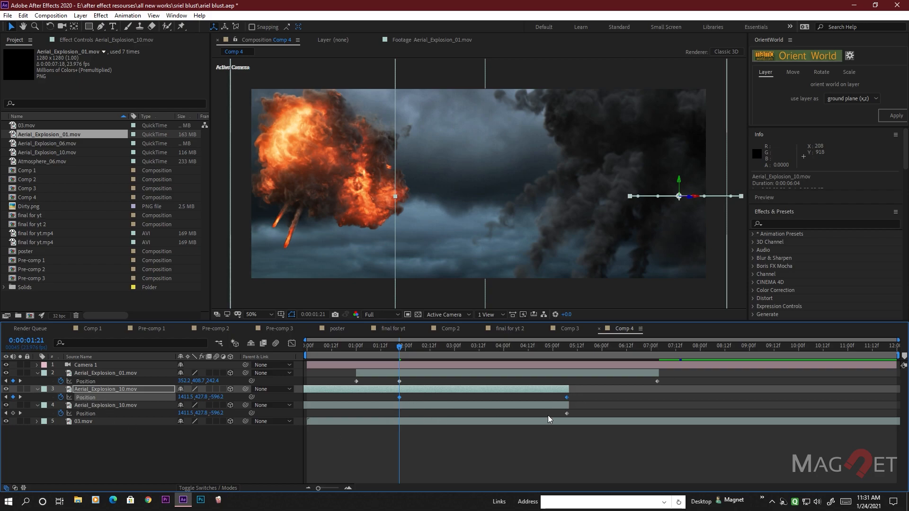
left_click_drag(692, 202, 609, 205)
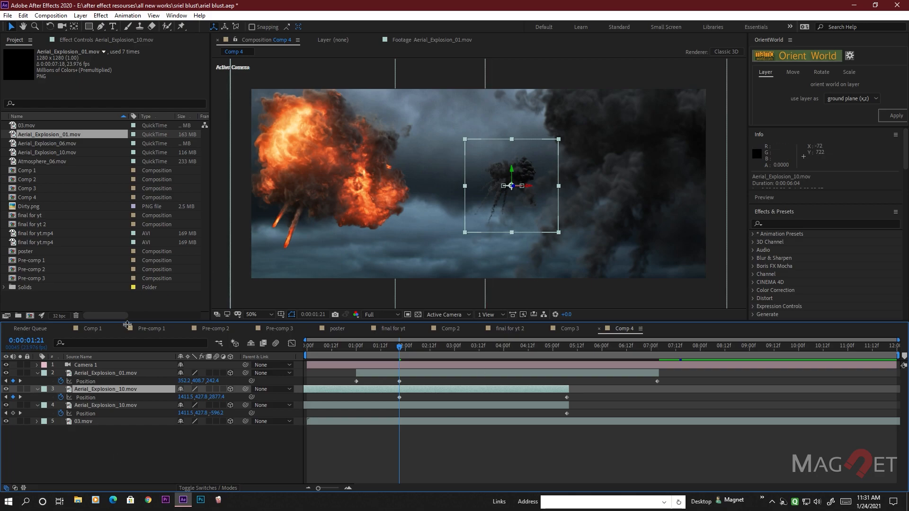
Set the distant explosion copy's Z Rotation to 58° and its Scale to 146%.
key("r")
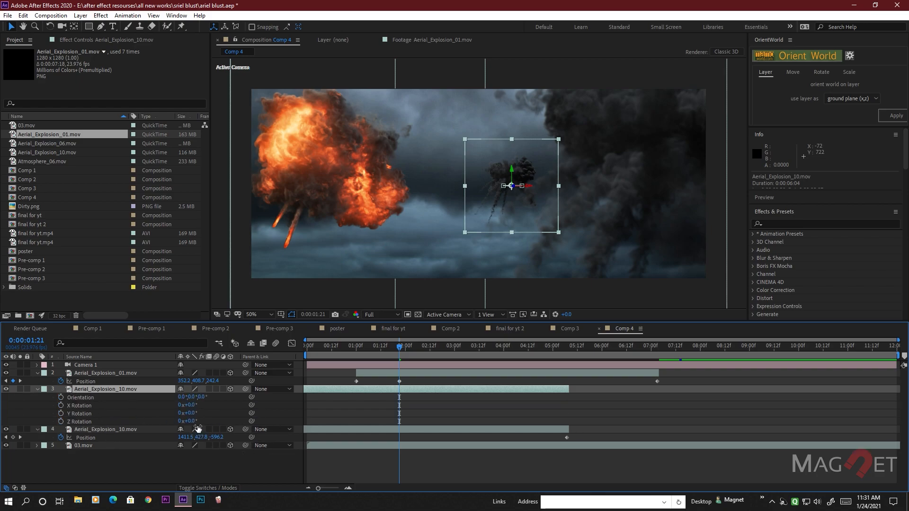
left_click_drag(197, 425, 230, 429)
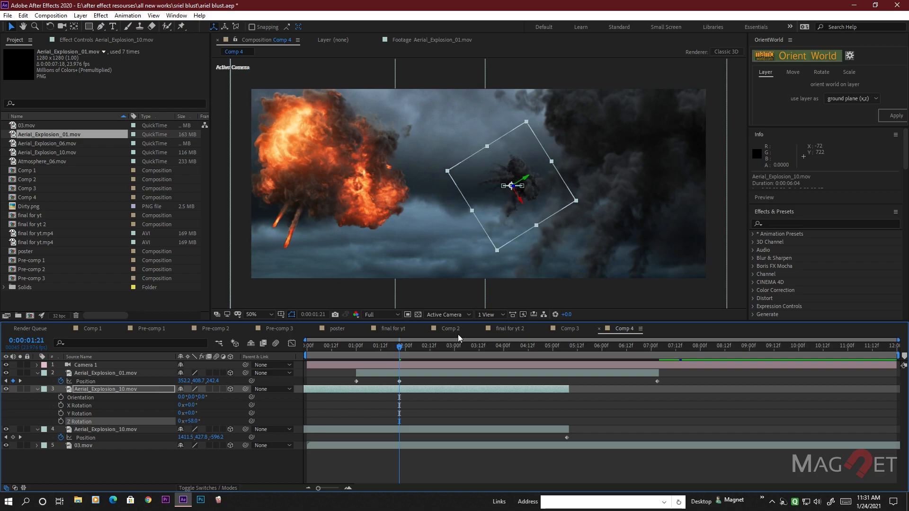
left_click(92, 390)
key("s")
left_click_drag(193, 397, 217, 397)
left_click(215, 451)
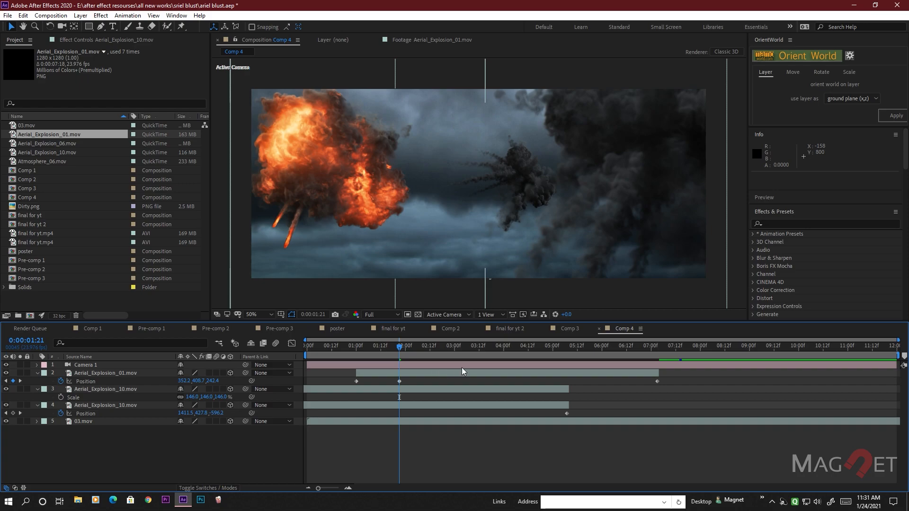
Shift the distant explosion copy later so it starts about 3.5 seconds in, and scrub to 0:00:06:00 to check it.
left_click(317, 391)
left_click_drag(320, 388, 497, 388)
left_click_drag(394, 349, 602, 350)
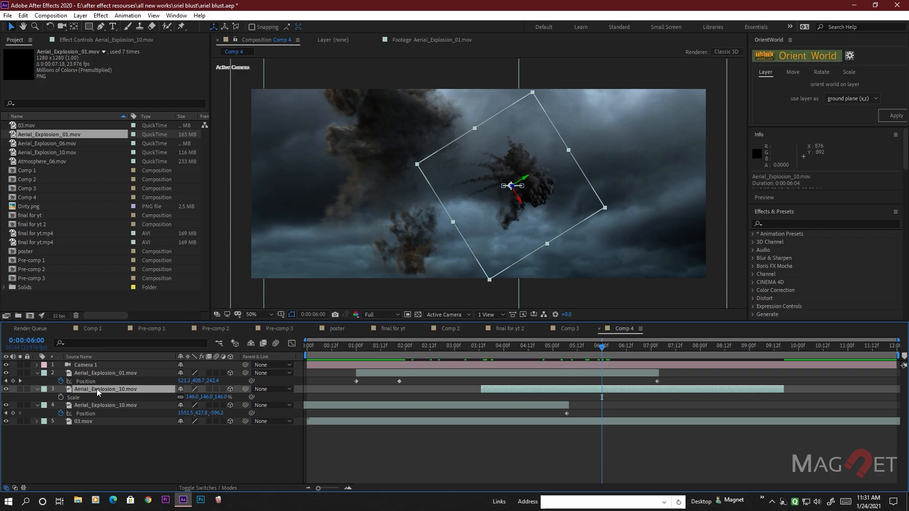
Select all Position keyframes of the distant Aerial_Explosion_10.mov copy at 0:00:06:06 and move it to the right and slightly up.
key("p")
left_click(20, 396)
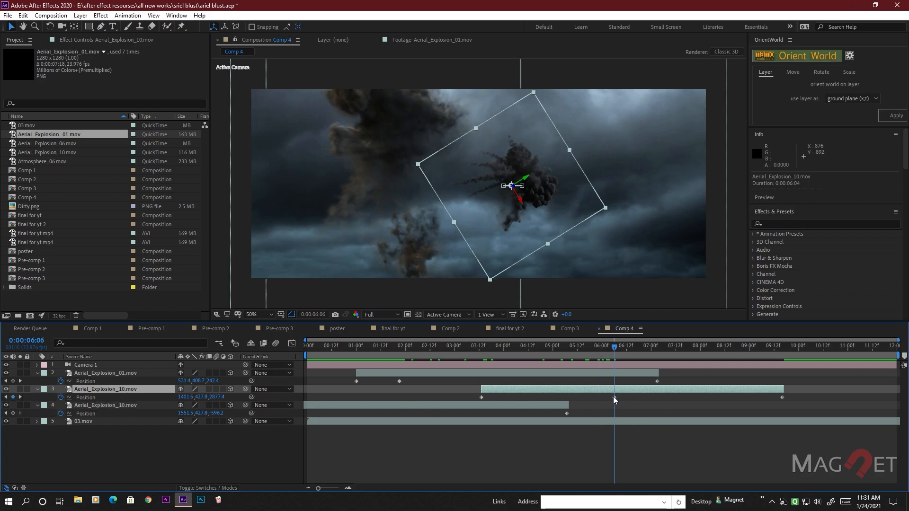
left_click(613, 398)
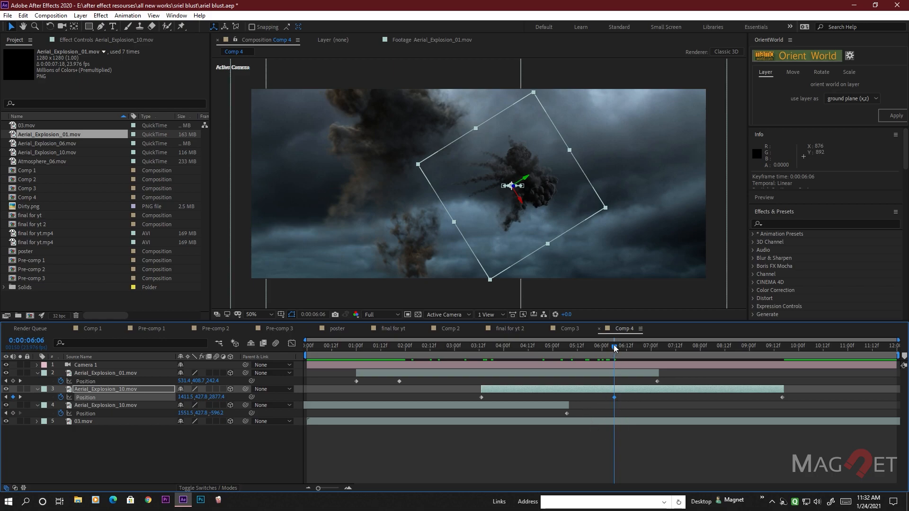
left_click(86, 399)
left_click_drag(510, 191, 624, 188)
Set the Scale of the distant explosion copy to 180%.
key("s")
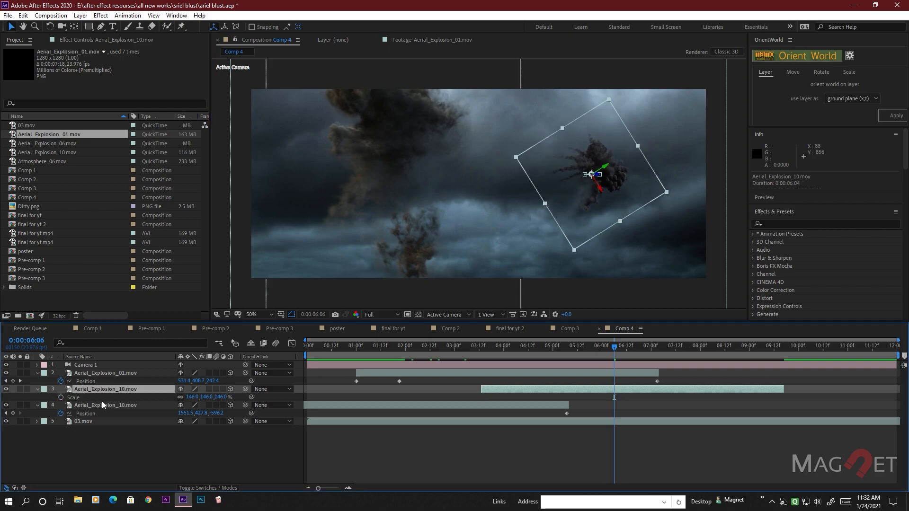
left_click_drag(193, 397, 214, 402)
left_click(212, 462)
Preview Comp 4 from the start to check the timing, position and size of the explosions.
left_click_drag(611, 349, 294, 348)
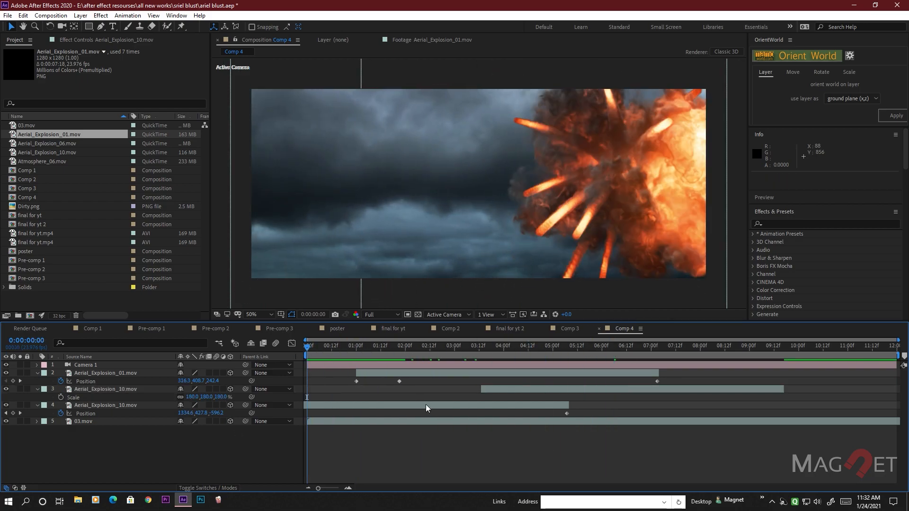
key("space")
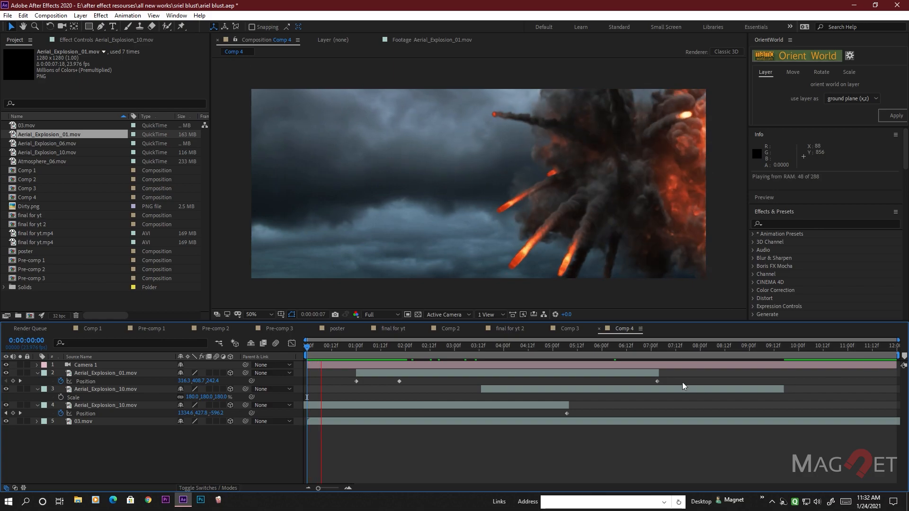
key("space")
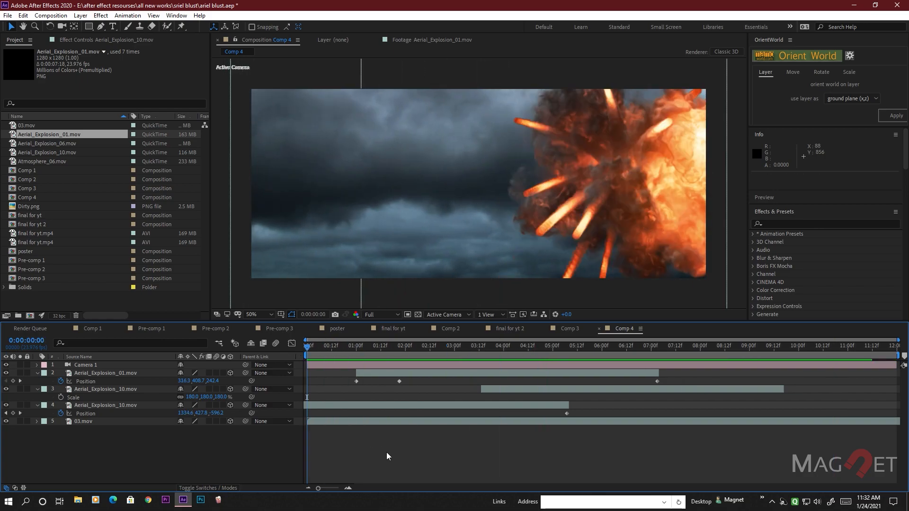
key("space")
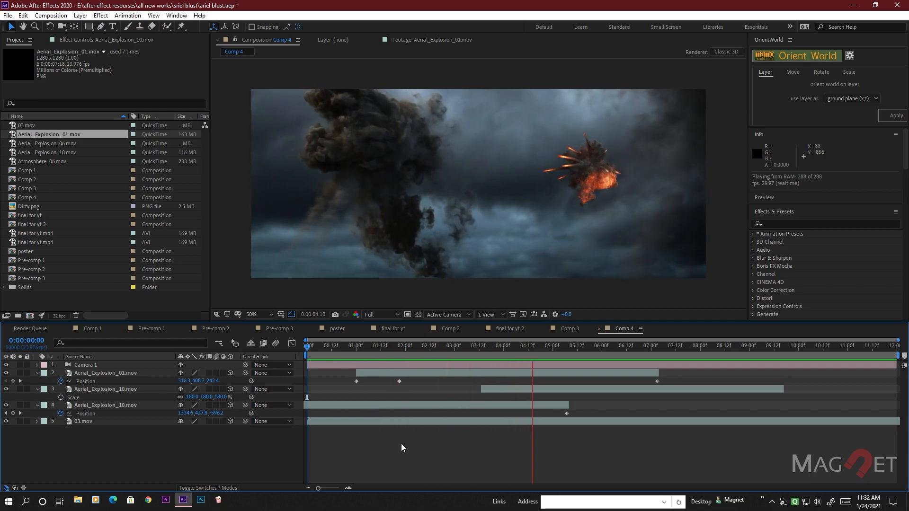
left_click(611, 353)
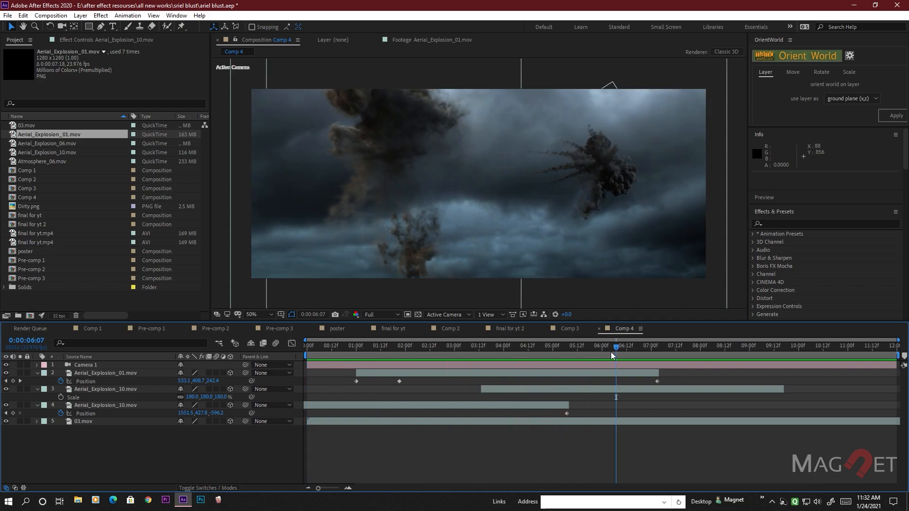
Fade out the foreground Aerial_Explosion_10.mov layer with Opacity keyframes of 100% at 0:00:02:05 and 0% at 0:00:05:07.
left_click_drag(612, 351, 414, 349)
left_click(561, 406)
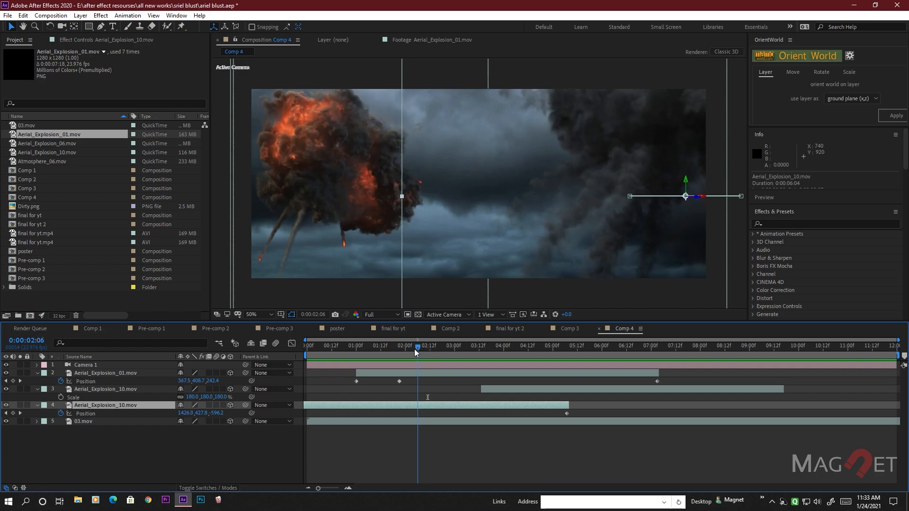
key("t")
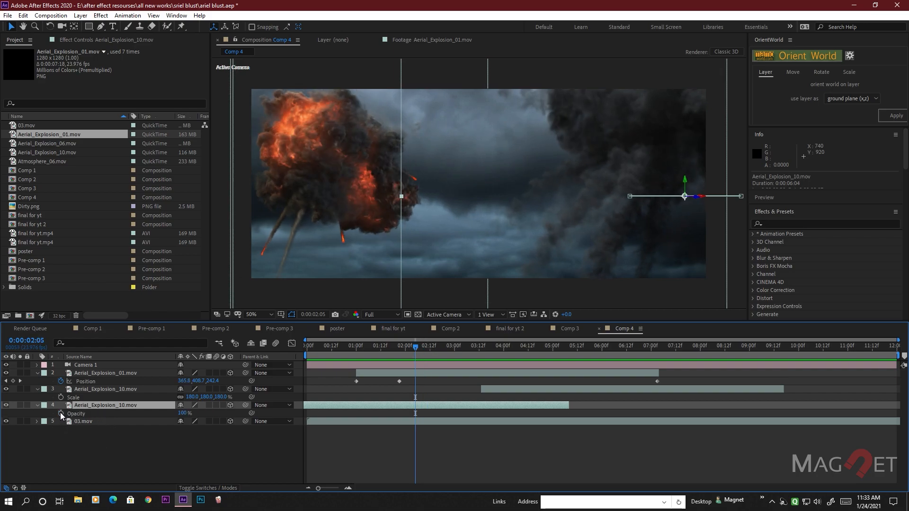
left_click(61, 413)
left_click_drag(443, 348, 564, 354)
left_click(521, 405)
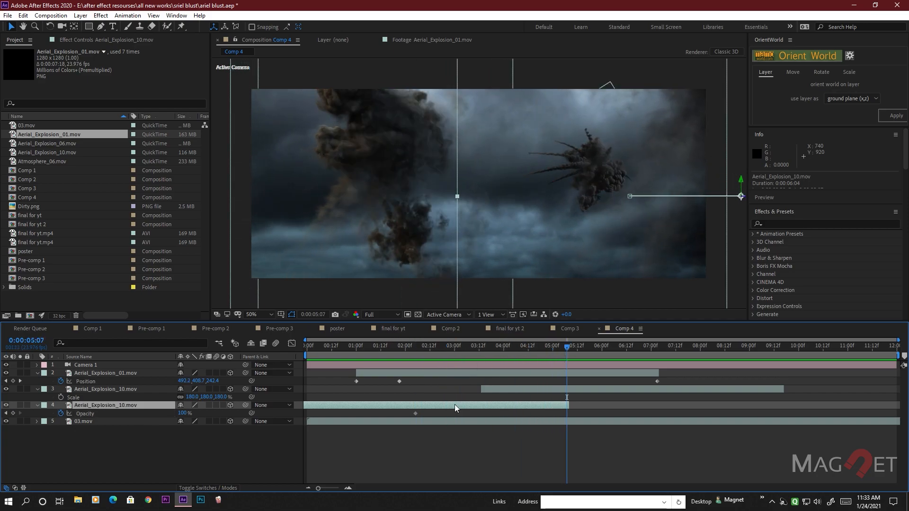
left_click_drag(184, 414, 52, 417)
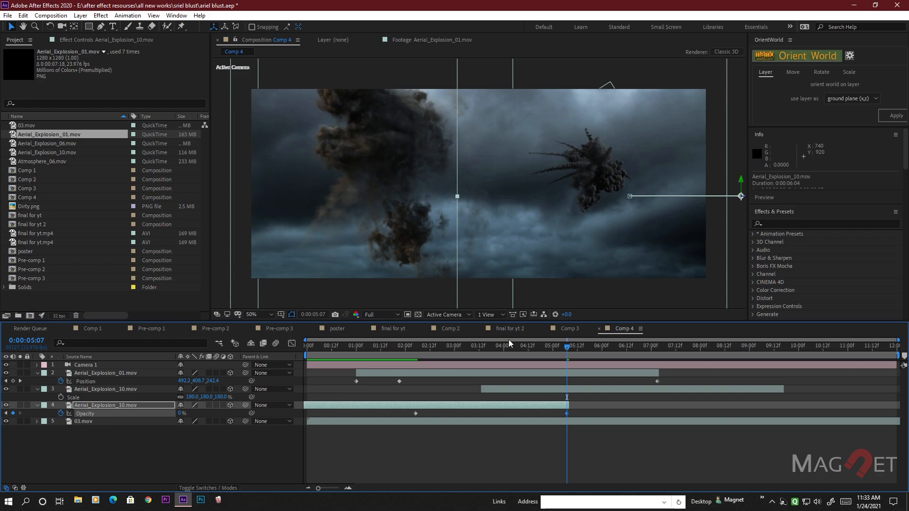
Preview the foreground explosion's fade-out from 0:00:01:08.
left_click_drag(559, 347, 373, 354)
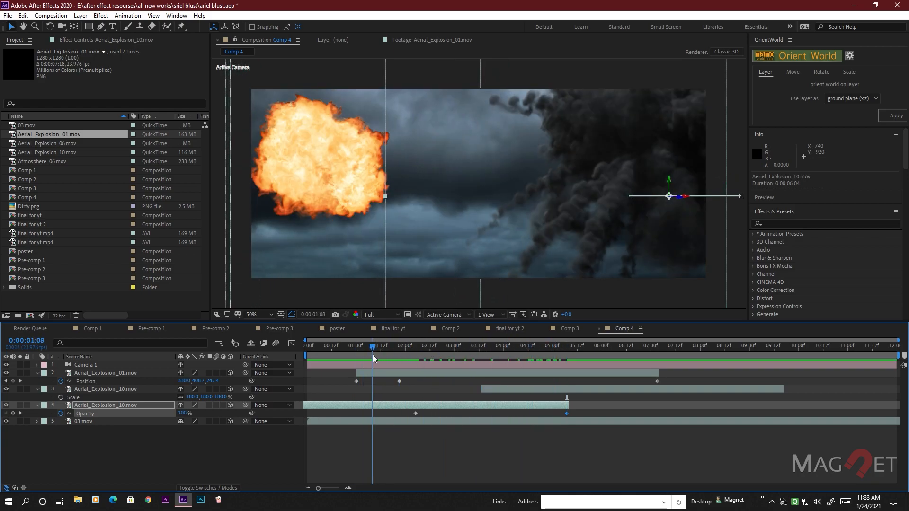
key("space")
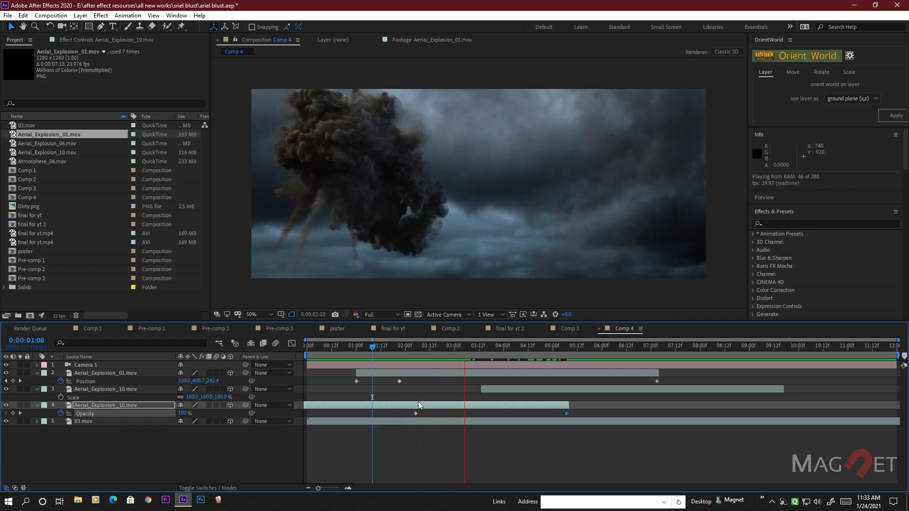
key("space")
Copy the Opacity fade keyframes to the distant Aerial_Explosion_10.mov copy and shift them so the fade ends at the layer's end.
left_click(85, 415)
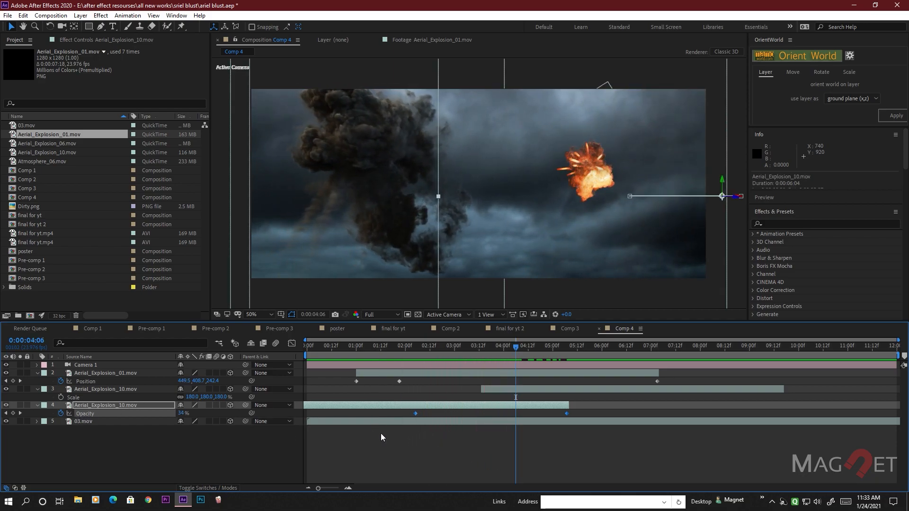
key("ctrl+c")
left_click(661, 389)
left_click_drag(525, 349, 706, 379)
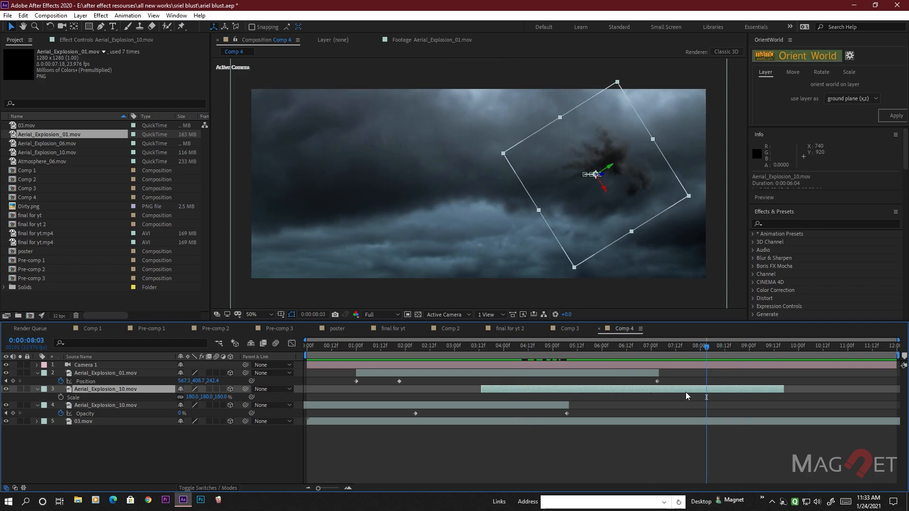
key("ctrl+v")
left_click(122, 390)
key("t")
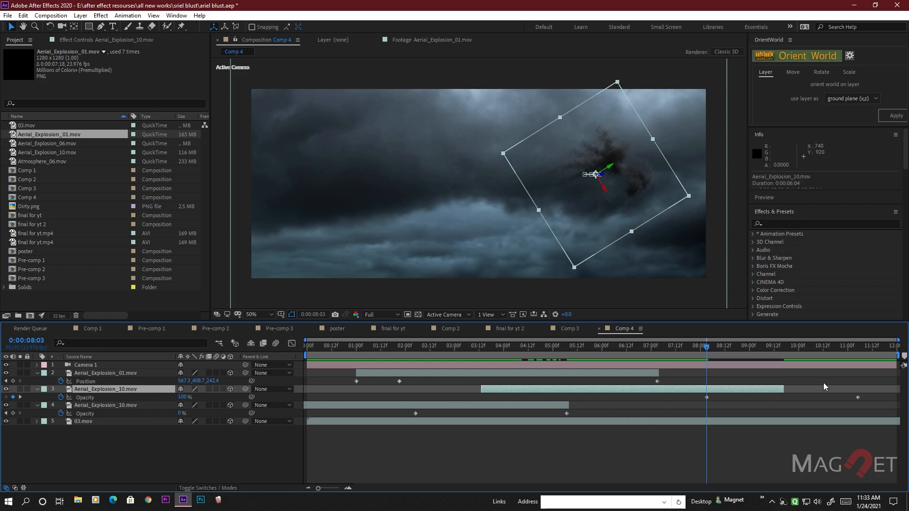
left_click_drag(693, 395, 785, 400)
Paste the Opacity fade keyframes onto the Aerial_Explosion_01.mov layer and shift them earlier to finish at the layer's end.
left_click(633, 373)
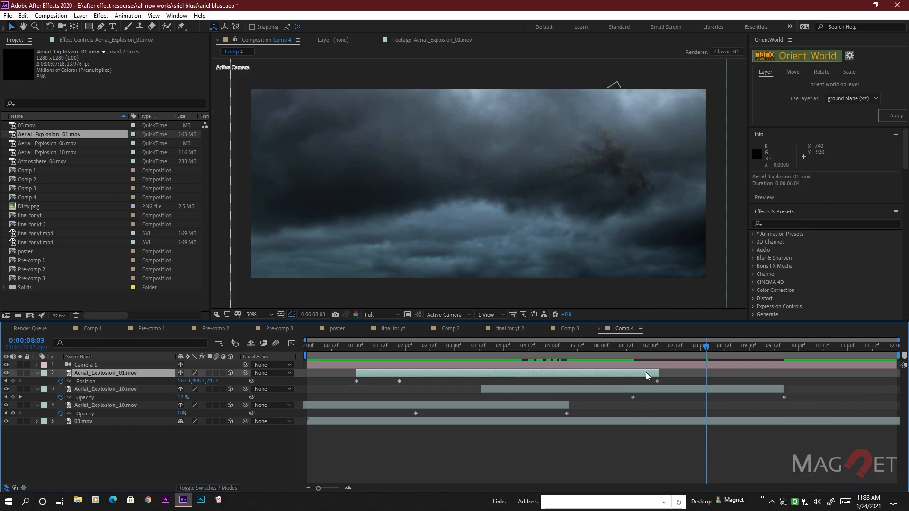
left_click_drag(687, 343, 592, 345)
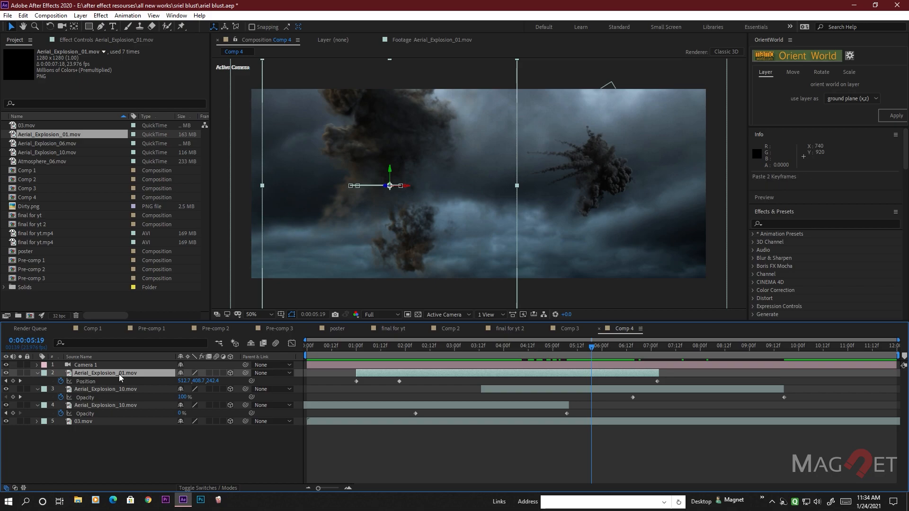
key("ctrl+v")
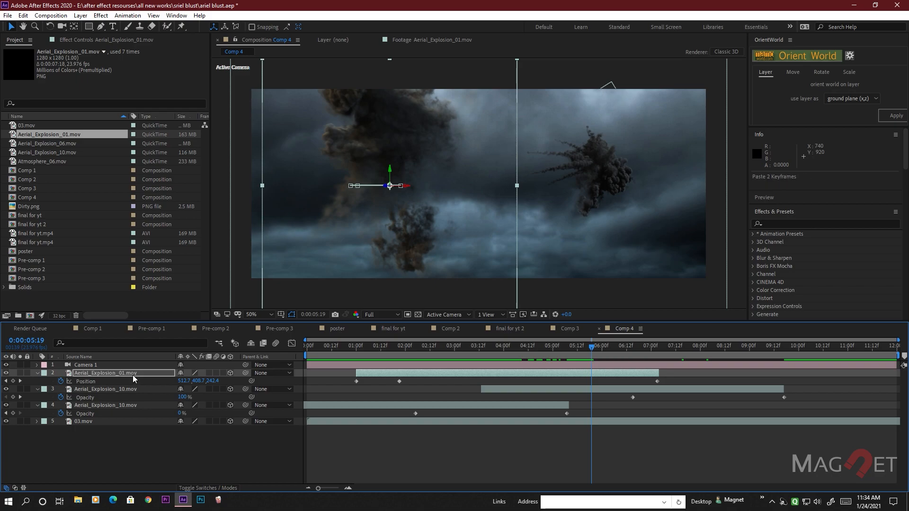
key("ctrl+v")
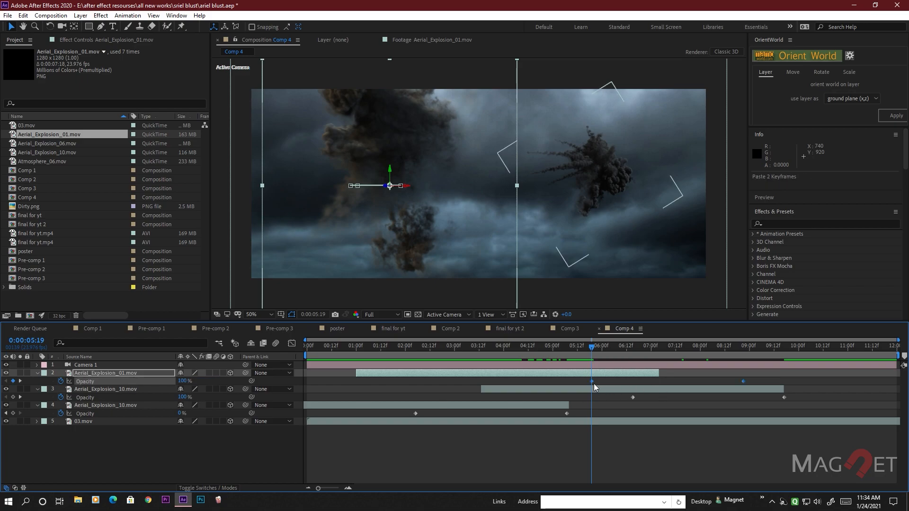
left_click_drag(593, 382, 507, 388)
Scrub through and play the whole composition to check the fades of all three explosions.
left_click_drag(549, 348, 307, 364)
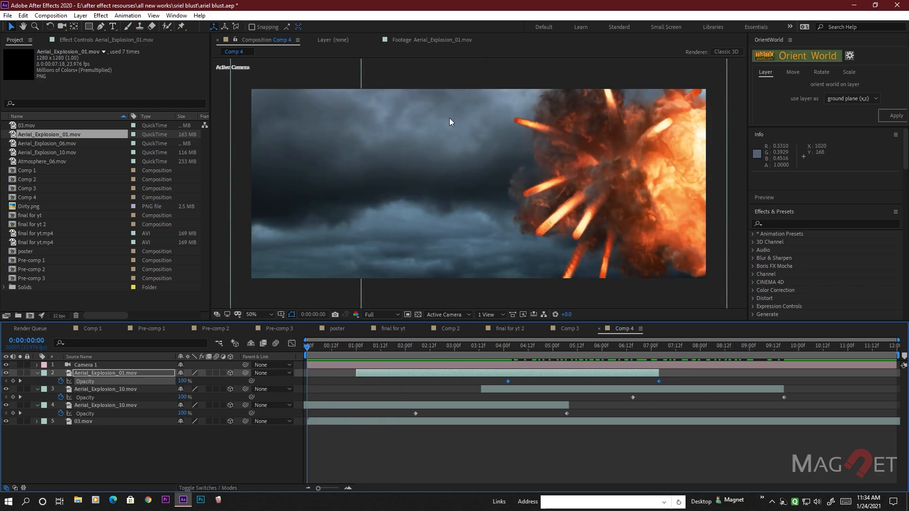
left_click_drag(308, 348, 370, 349)
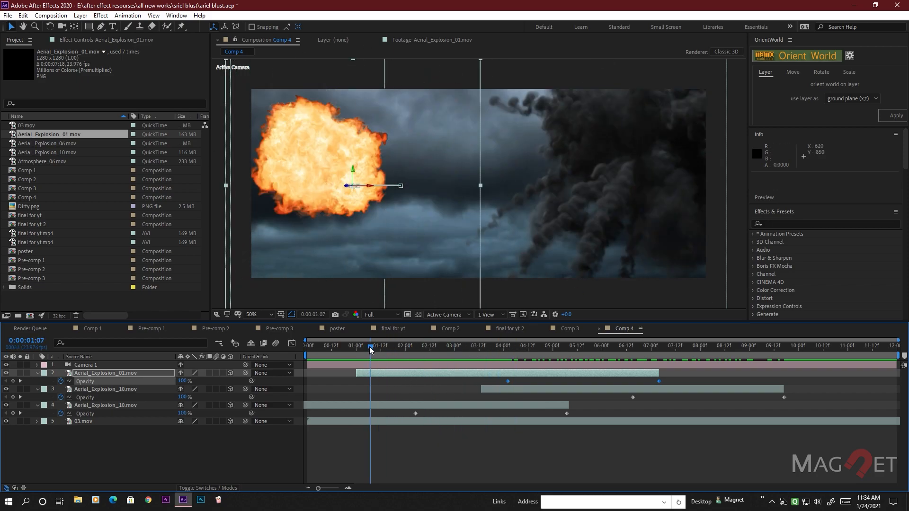
left_click_drag(369, 350, 350, 350)
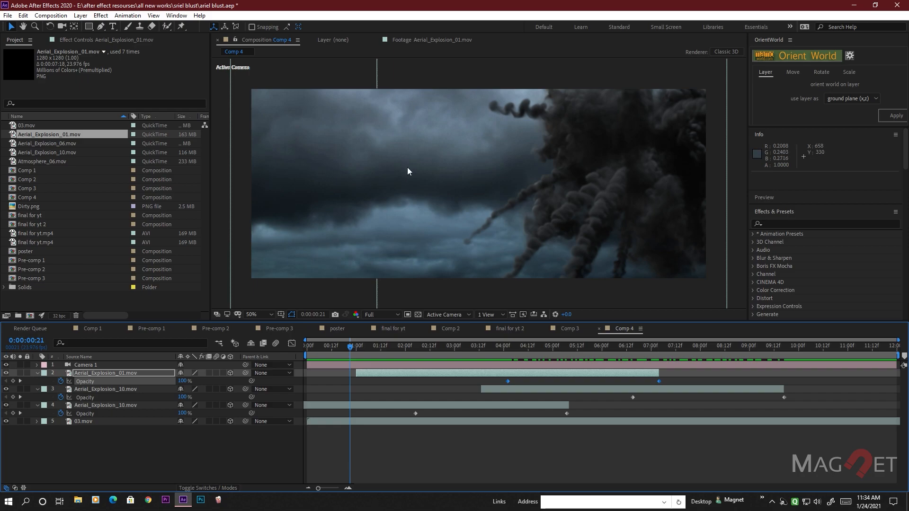
left_click_drag(350, 350, 775, 358)
key("space")
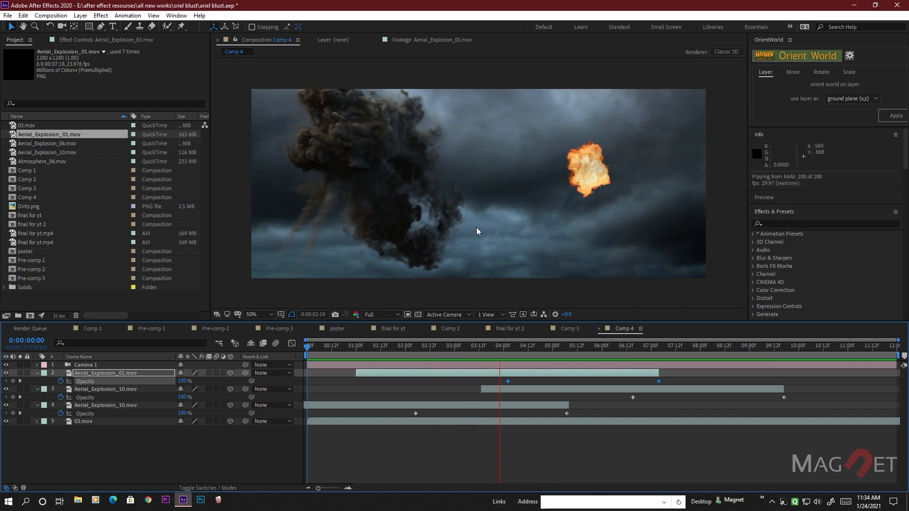
key("space")
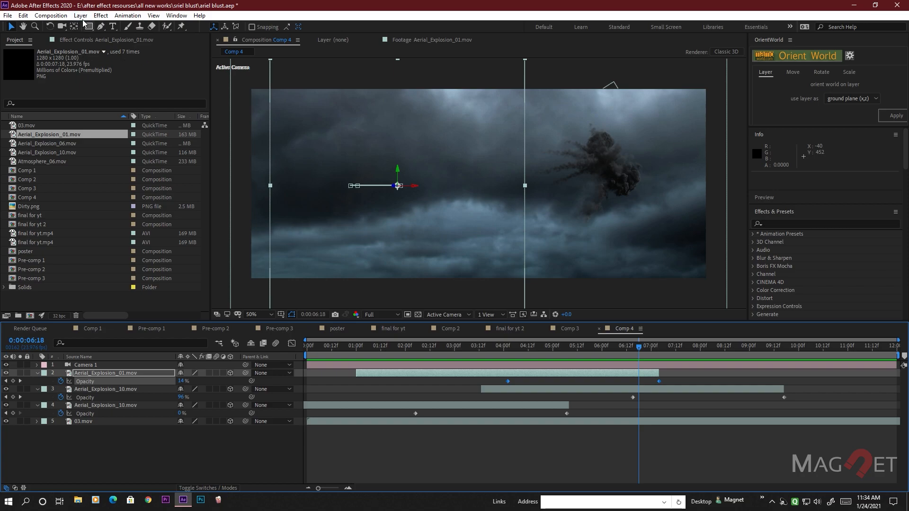
Create a black 1920 × 800 px solid layer named "particuler".
left_click(81, 15)
mouse_move(95, 26)
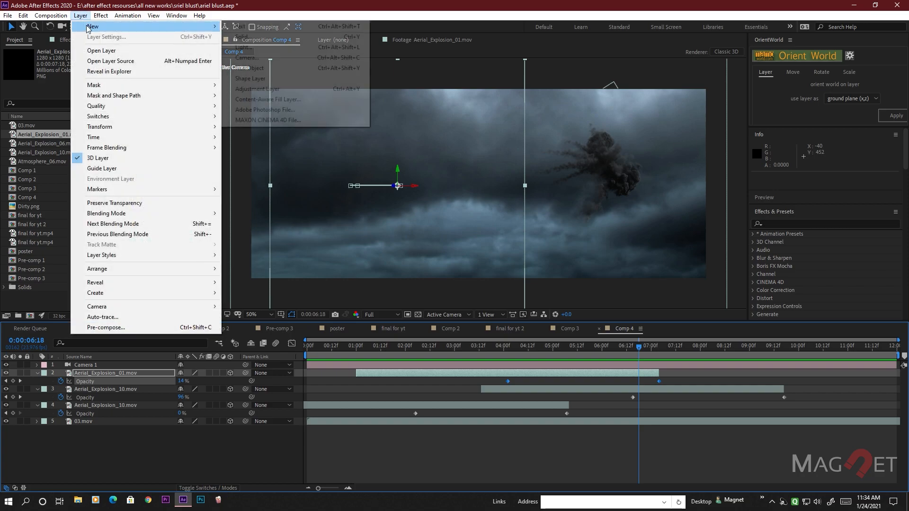
left_click(256, 38)
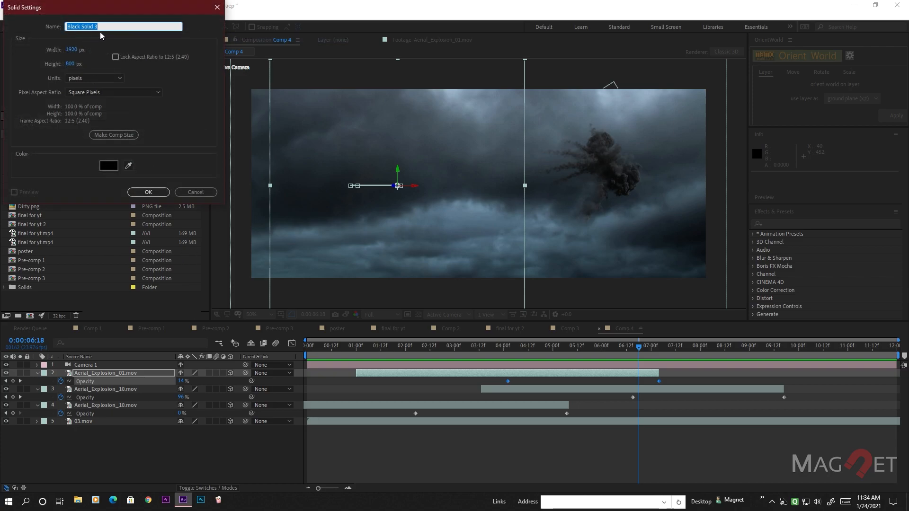
type("particuler")
left_click(148, 192)
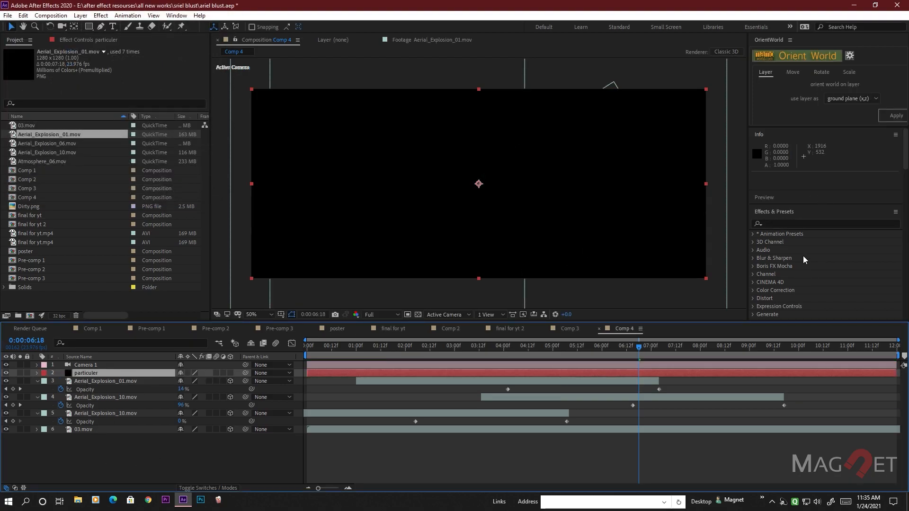
Apply the RG Trapcode Particular effect to the "particuler" solid.
scroll(803, 257, "down", 3)
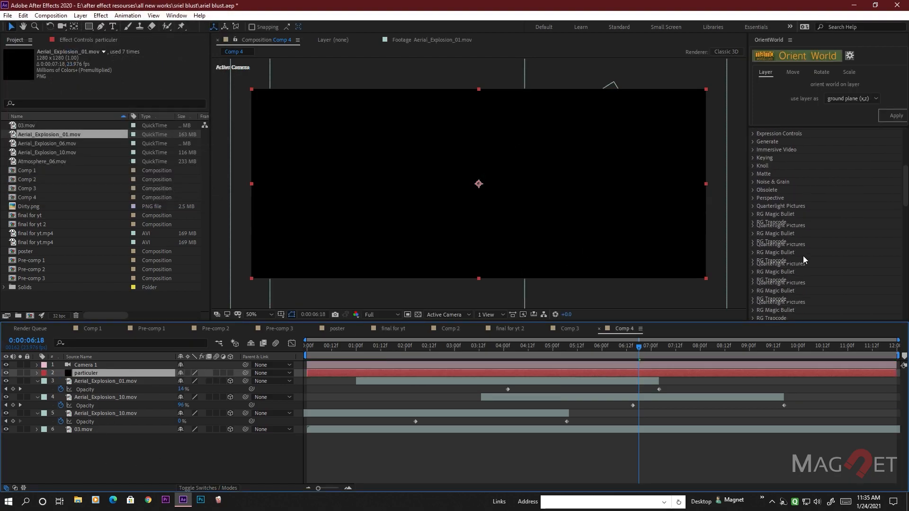
left_click(753, 223)
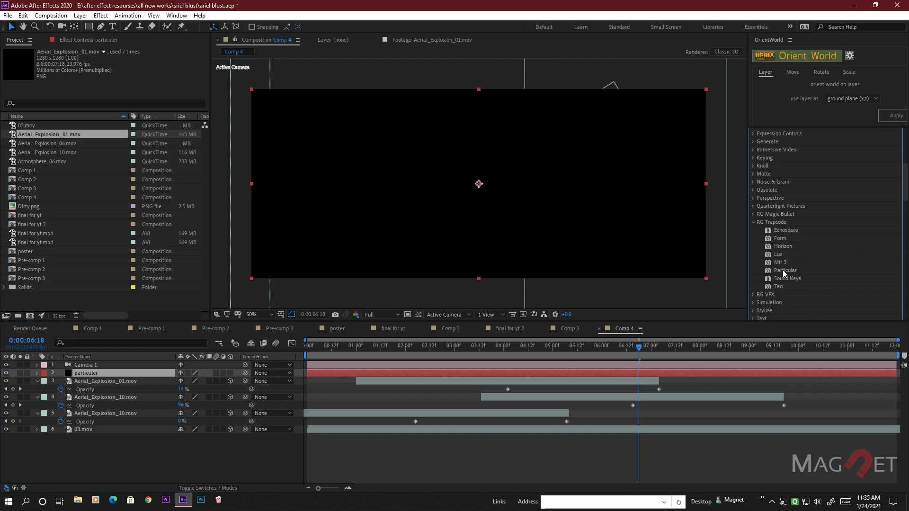
left_click_drag(781, 271, 442, 190)
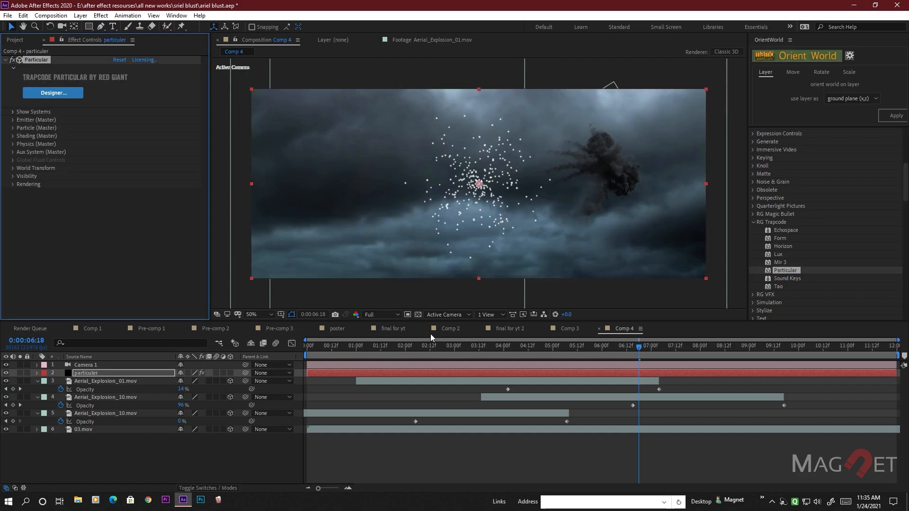
Load the Horizontal Dust preset from Dust and Debris in Particular's Designer and apply it to the "particuler" solid.
left_click_drag(461, 352, 561, 349)
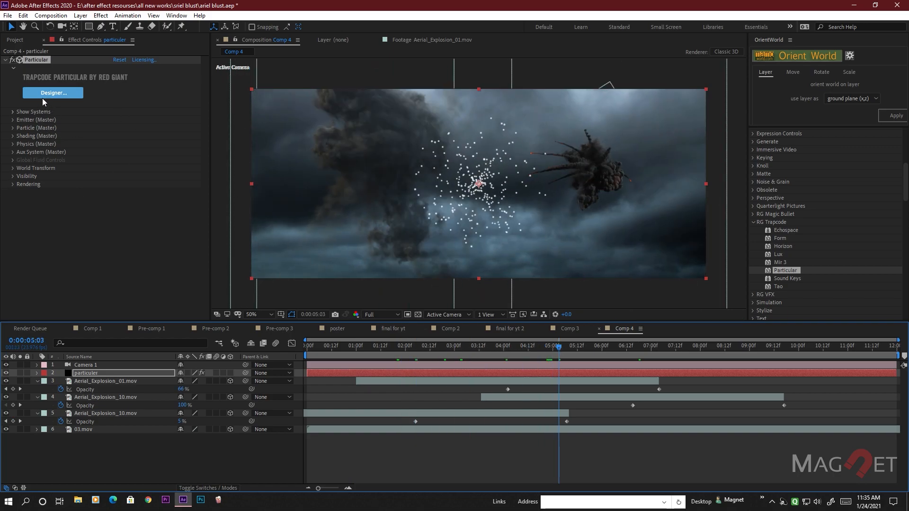
left_click(43, 94)
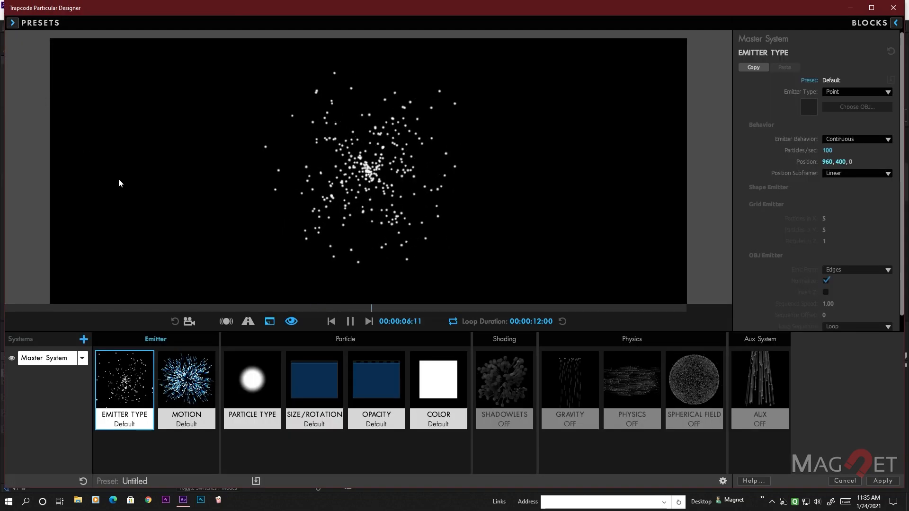
left_click(14, 23)
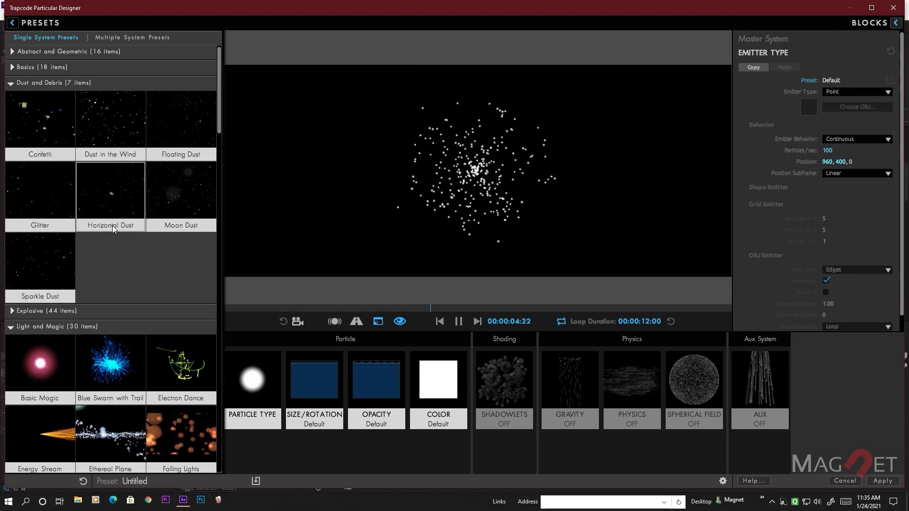
left_click(109, 200)
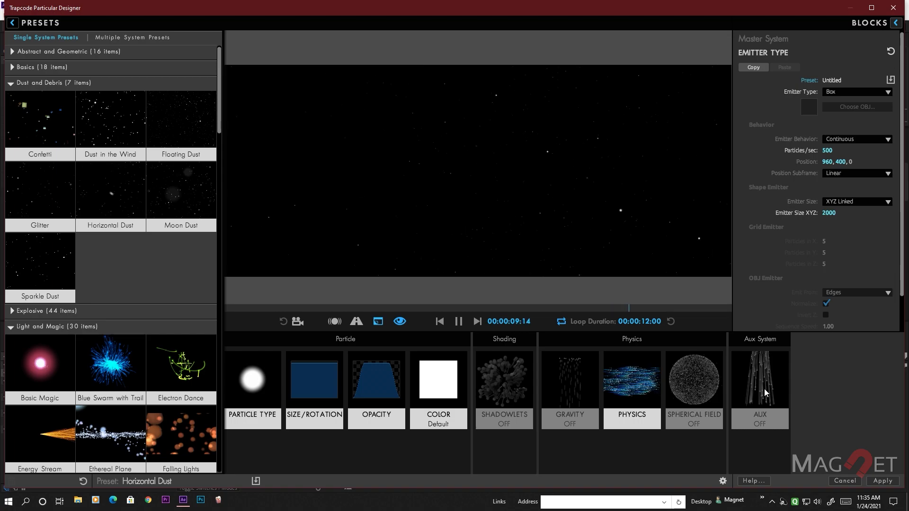
left_click(883, 481)
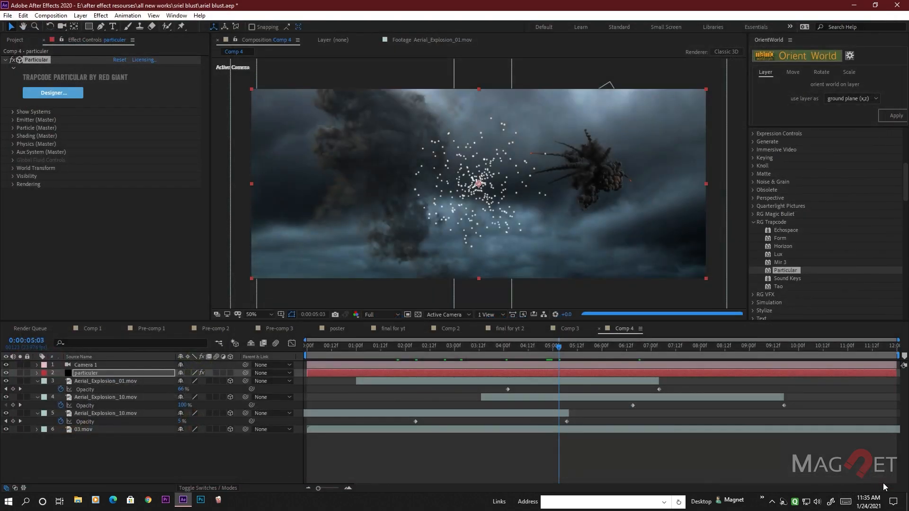
Solo the "particuler" layer and scrub through the composition to check the dust particles.
left_click(21, 372)
left_click_drag(404, 353, 759, 351)
left_click_drag(569, 351, 240, 352)
mouse_move(308, 348)
left_mouse_down()
mouse_move(329, 345)
mouse_move(299, 345)
mouse_move(359, 349)
mouse_move(295, 348)
left_mouse_up()
Shift the "particuler" layer about 2 seconds earlier and extend its end back to the end of the composition.
left_click(92, 373)
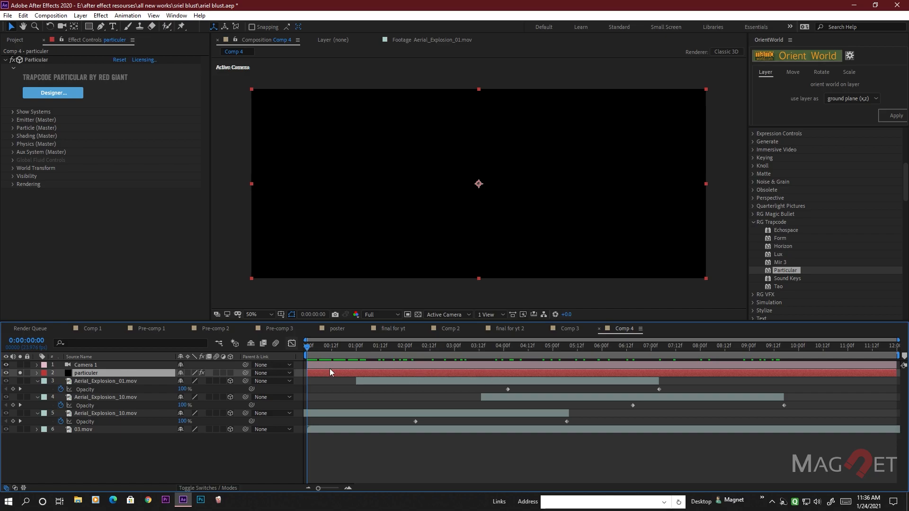
left_click_drag(476, 371, 381, 372)
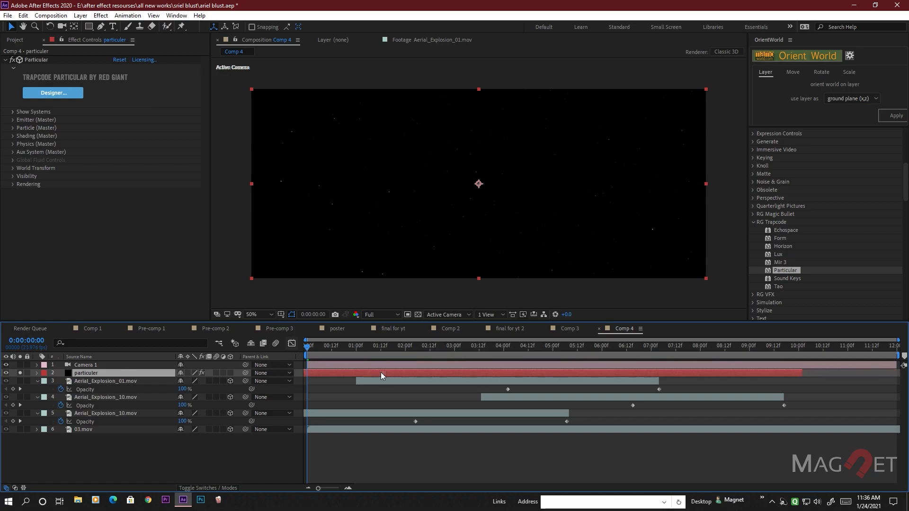
left_click_drag(772, 377, 899, 374)
left_click_drag(310, 349, 460, 352)
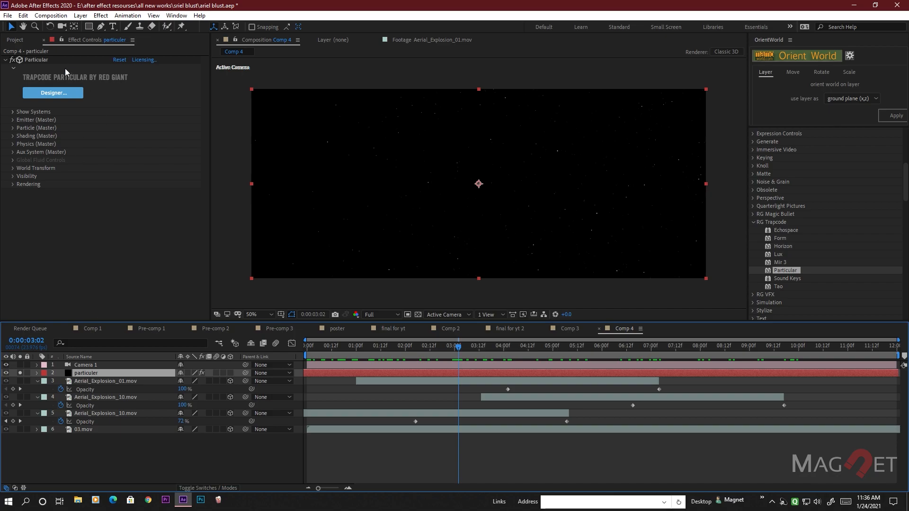
Set the emitter's Particles/sec to 730 and the particles' Size Random and Opacity Random to 100%.
left_click(13, 120)
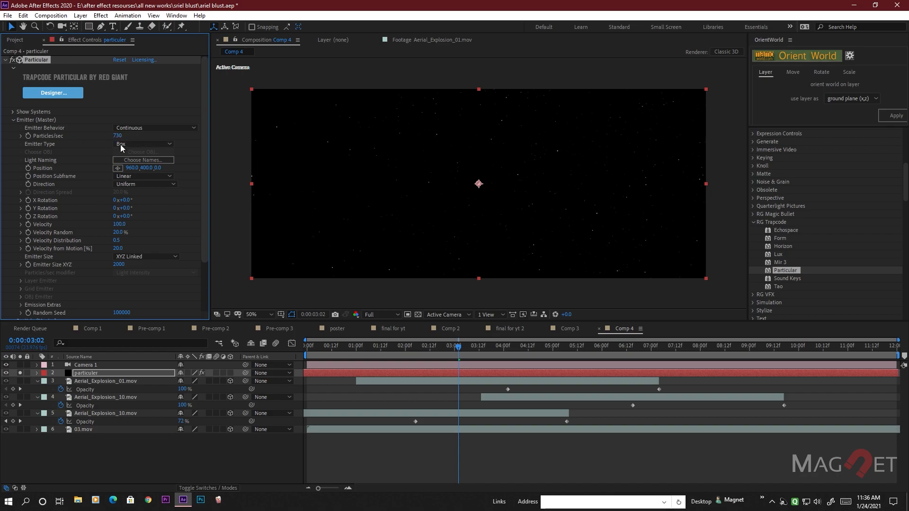
scroll(37, 265, "down", 3)
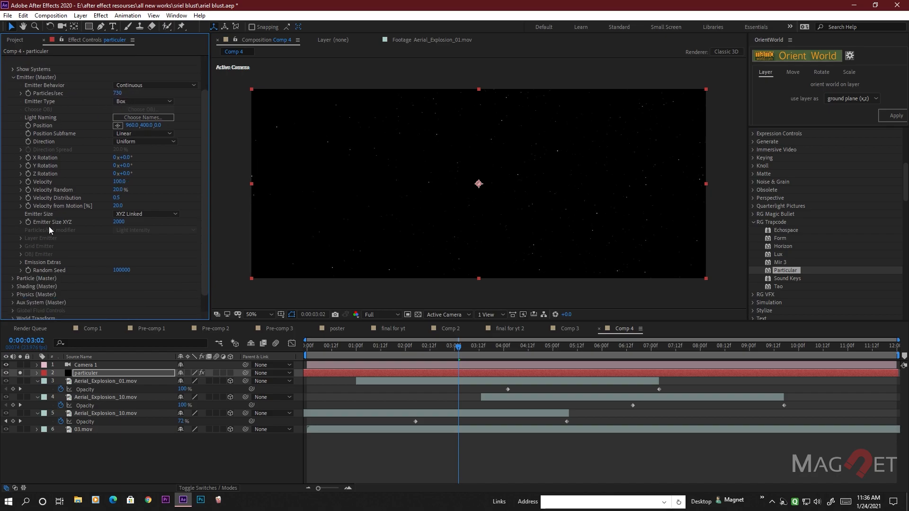
left_click(13, 279)
scroll(87, 246, "down", 11)
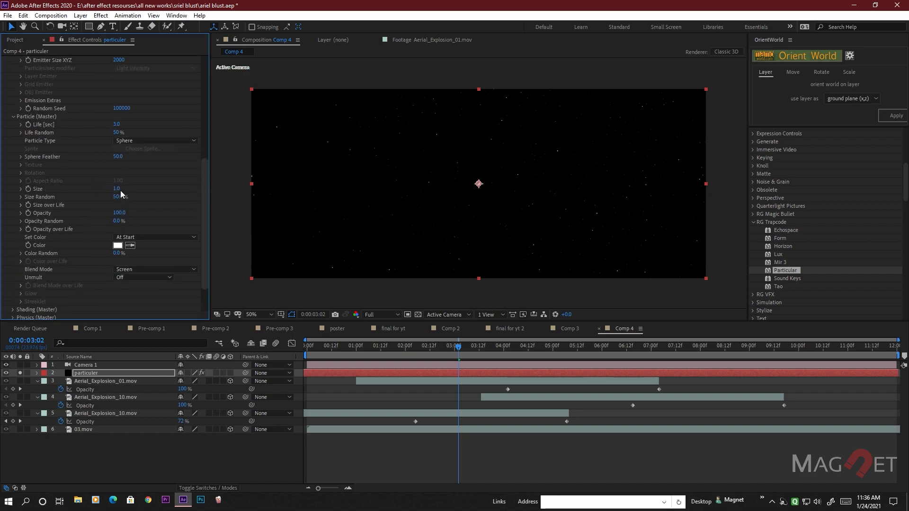
left_click_drag(120, 196, 228, 197)
left_click_drag(114, 224, 316, 222)
Try a particle Size of 2 and restore it to 1.
type("2")
key("Return")
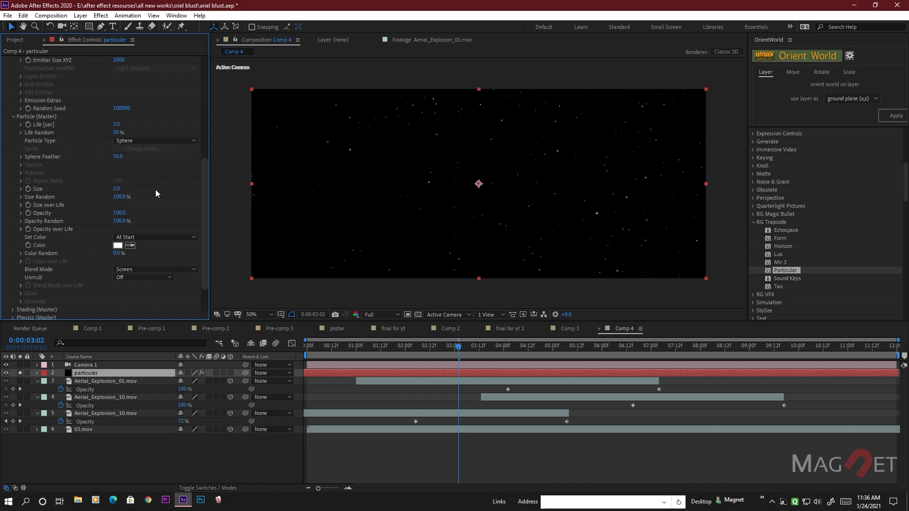
left_click(119, 189)
type("1")
key("Return")
Set Wind Z to -216 in Particular's Air physics and play back the particle motion.
scroll(37, 223, "down", 2)
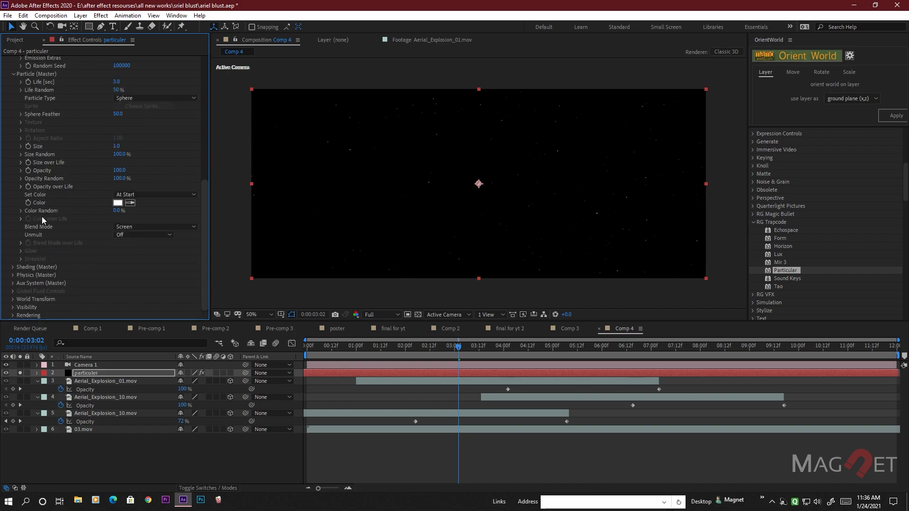
left_click(12, 275)
scroll(101, 259, "down", 1)
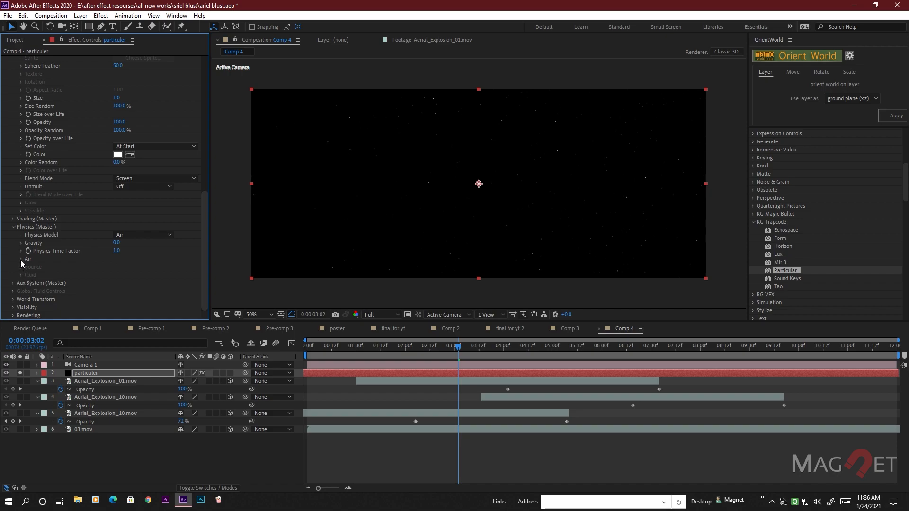
left_click(20, 260)
scroll(59, 247, "down", 1)
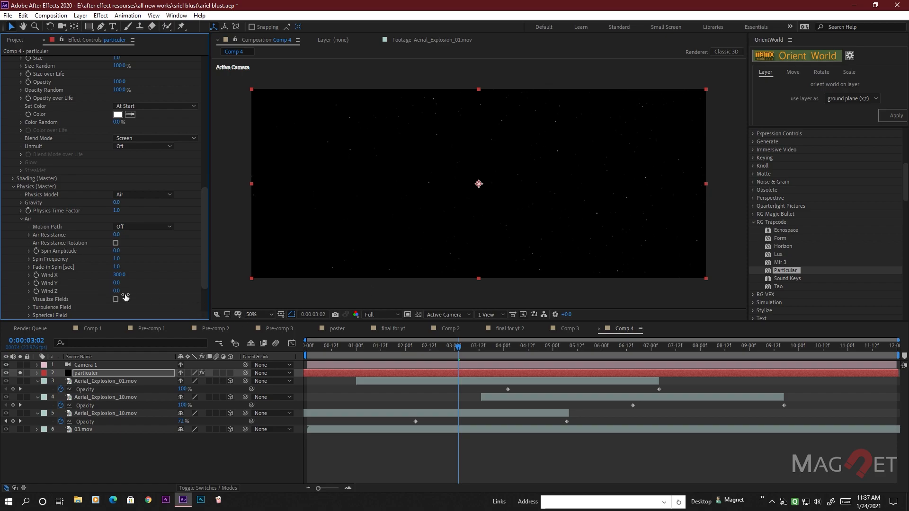
left_click_drag(122, 293, 60, 295)
key("space")
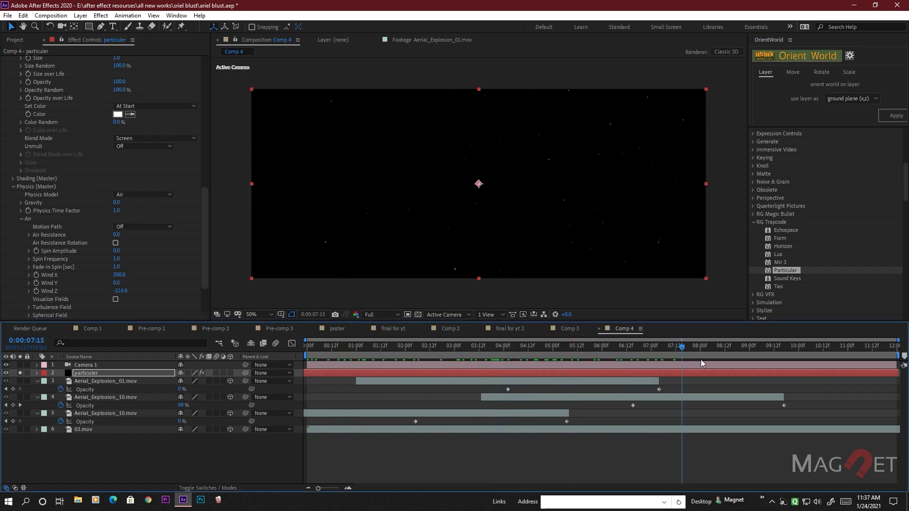
left_click_drag(793, 356, 324, 358)
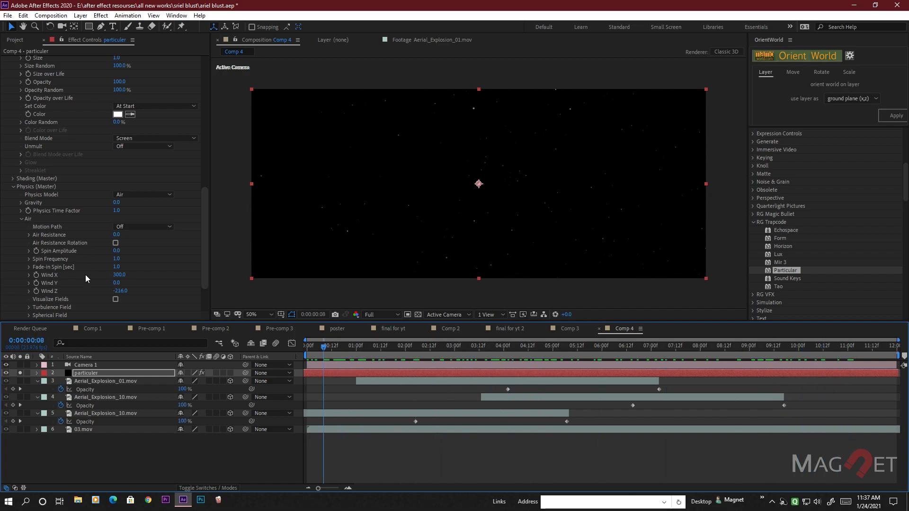
Lower Wind Z to -303 and further to -408, playing back the particles after each change.
left_click_drag(121, 291, 99, 294)
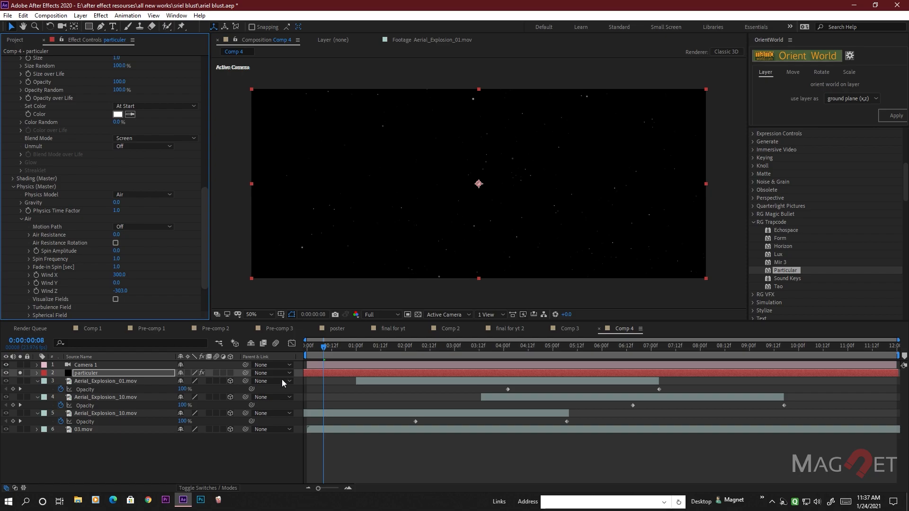
left_click_drag(326, 351, 346, 348)
key("space")
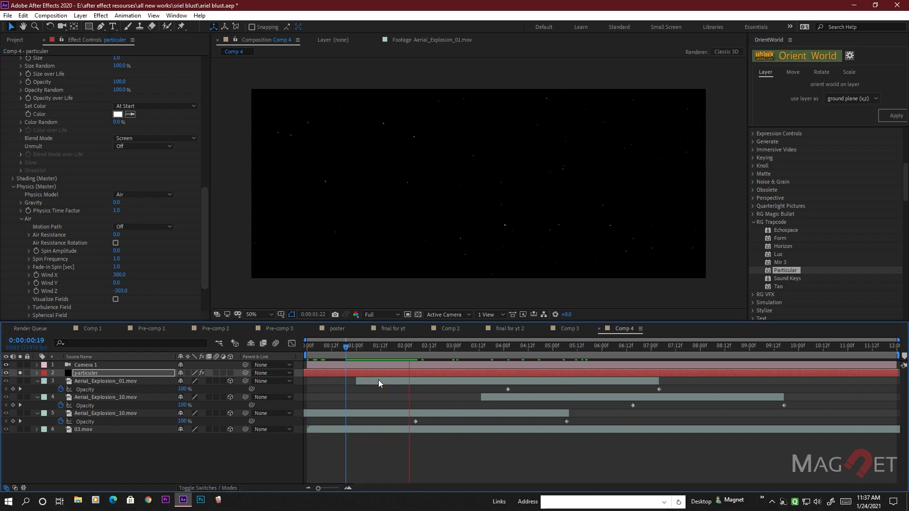
key("space")
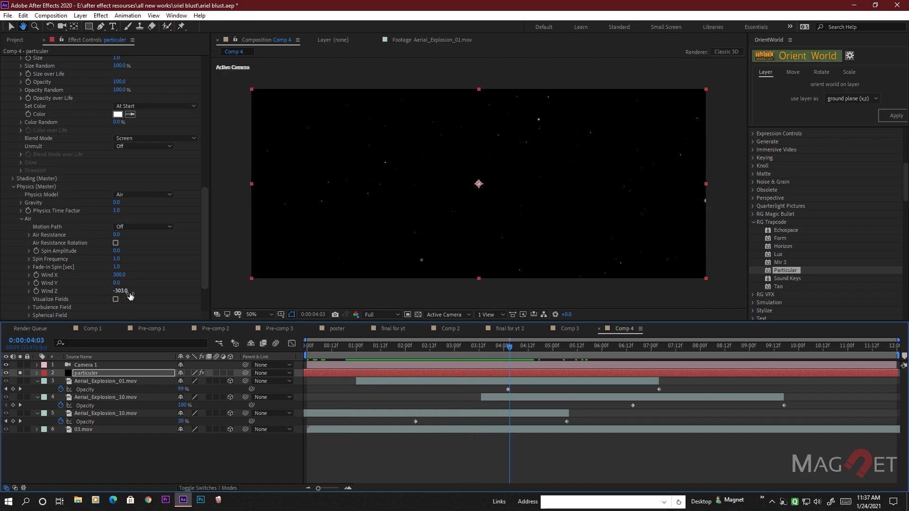
left_click_drag(114, 290, 106, 300)
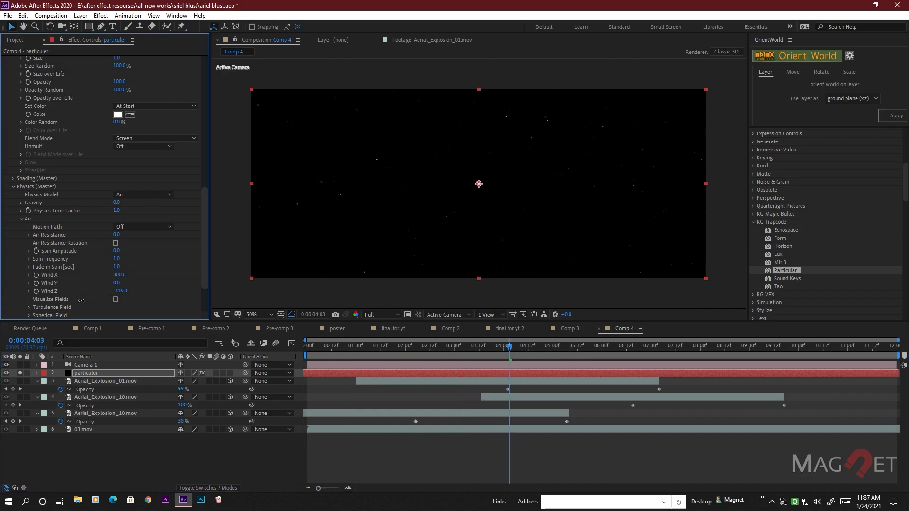
left_click_drag(347, 343, 307, 345)
key("space")
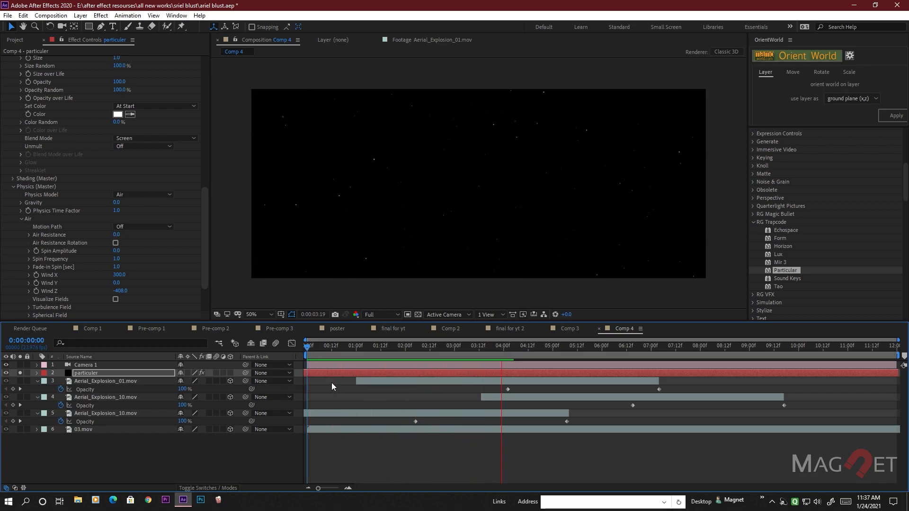
key("space")
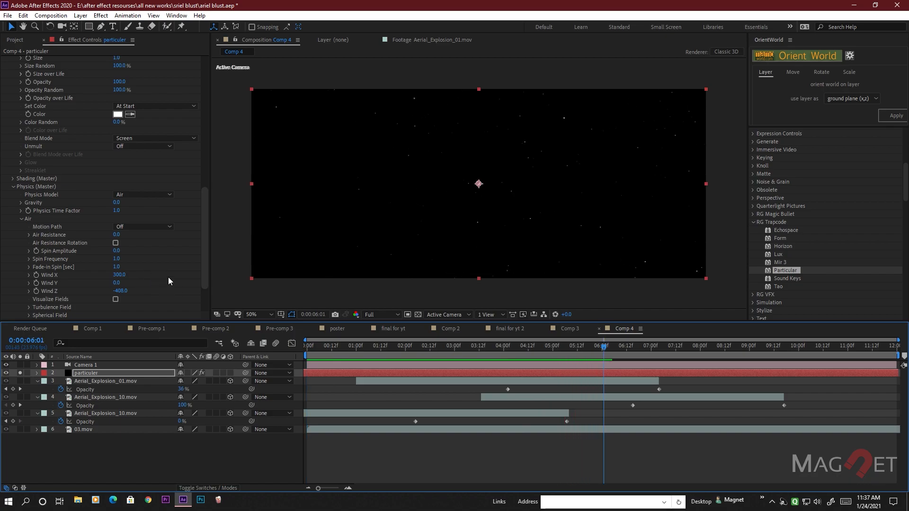
Enable motion blur for the "particuler" layer and the composition, and play back the blurred particles.
left_click(216, 374)
left_click(276, 344)
left_click(489, 346)
left_click_drag(460, 351, 411, 352)
key("space")
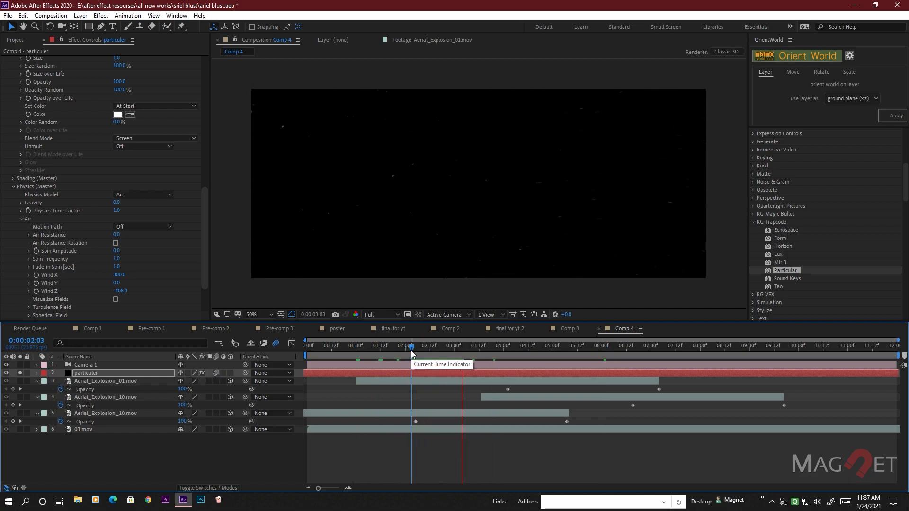
key("space")
Change the particle Color to orange, FFA145.
left_click(117, 115)
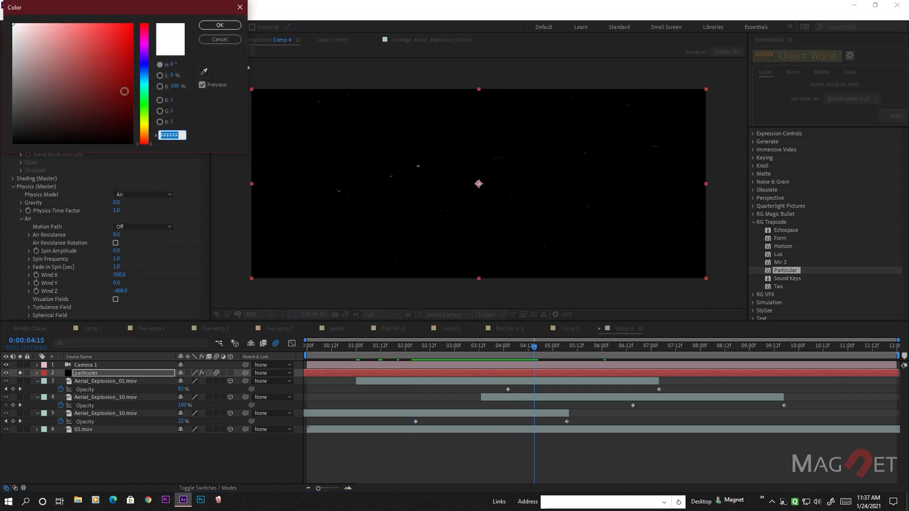
left_click_drag(151, 144, 150, 135)
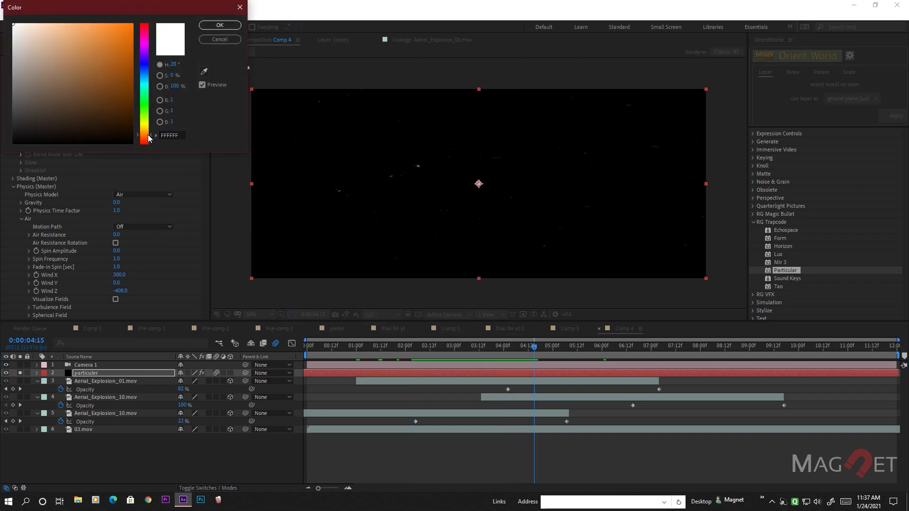
left_click_drag(103, 38, 105, 19)
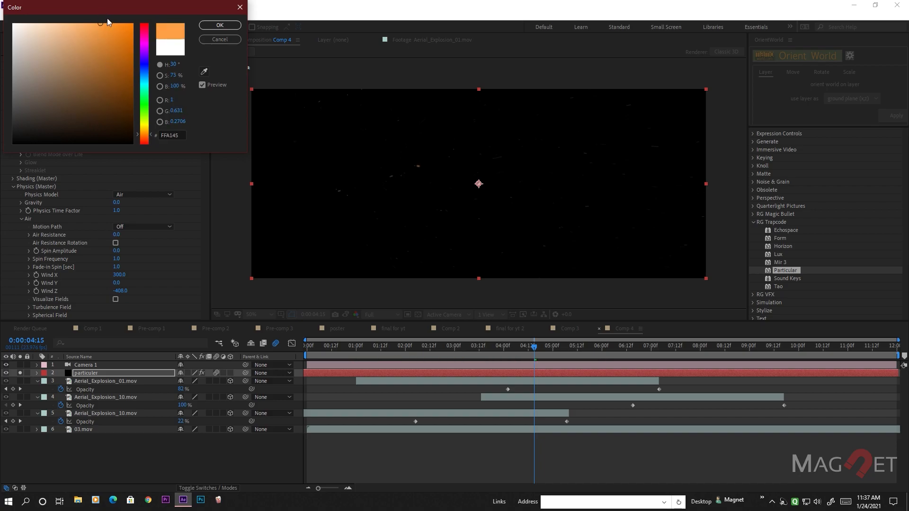
left_click(228, 28)
Apply the RG VFX Optical Glow effect to the "particuler" layer with the playhead at 0:00:03:00.
left_click_drag(420, 350, 456, 368)
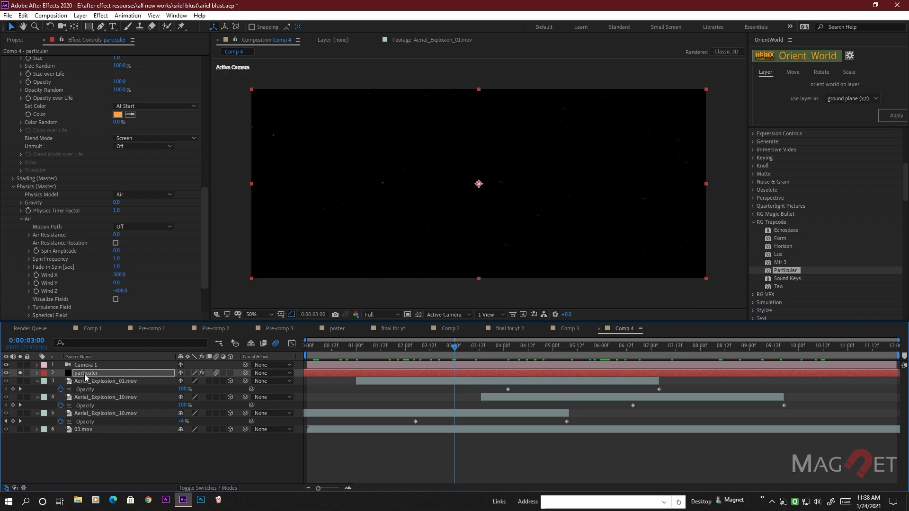
key("Return")
left_click(101, 15)
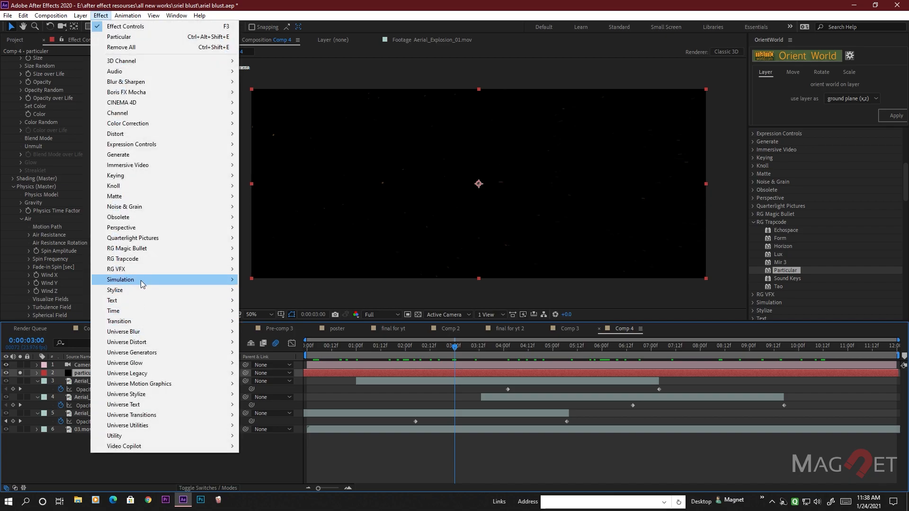
mouse_move(123, 274)
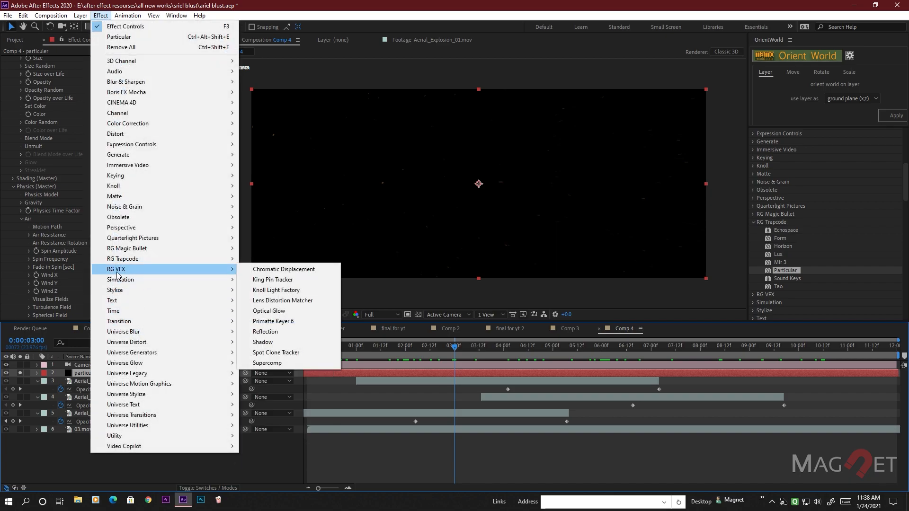
left_click(269, 311)
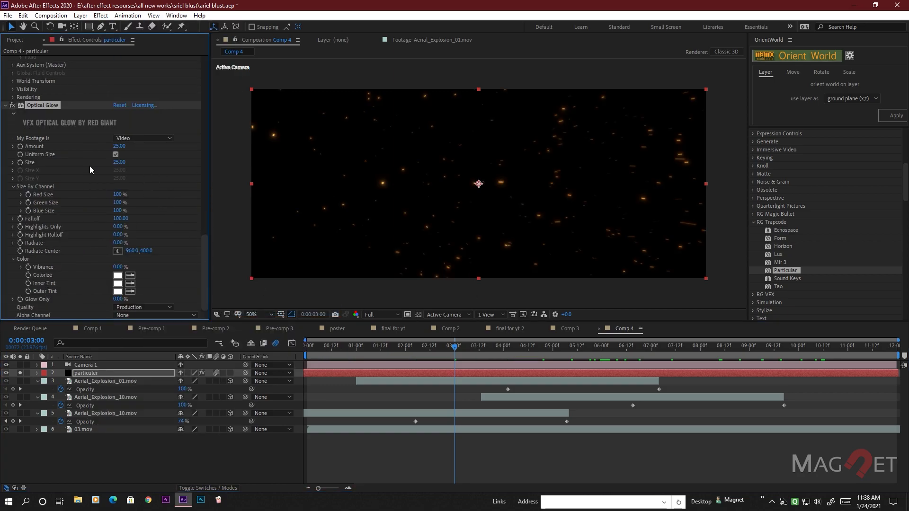
Set the Optical Glow Colorize color to orange, FF8F2C.
left_click(118, 276)
left_click_drag(140, 143, 150, 137)
left_click_drag(111, 37, 126, 12)
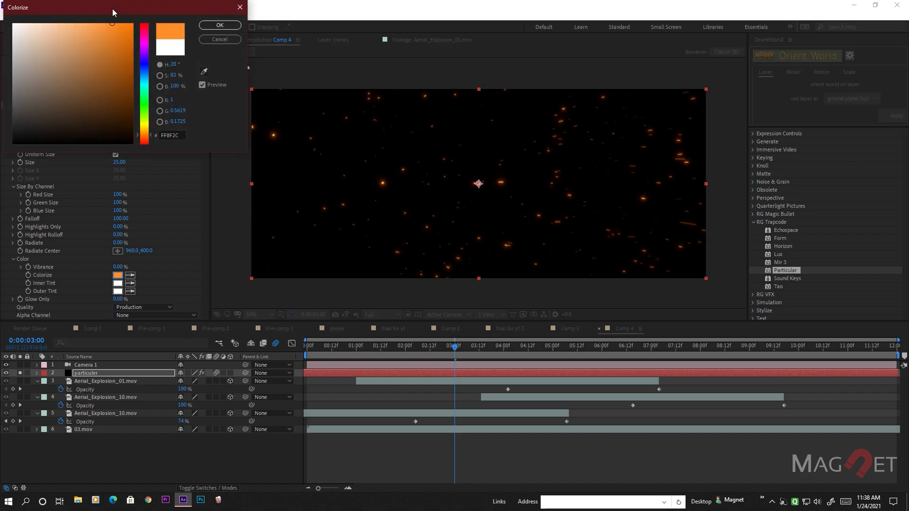
left_click(219, 25)
Set the Optical Glow Inner Tint to a dark golden yellow, D1930F.
left_click(118, 283)
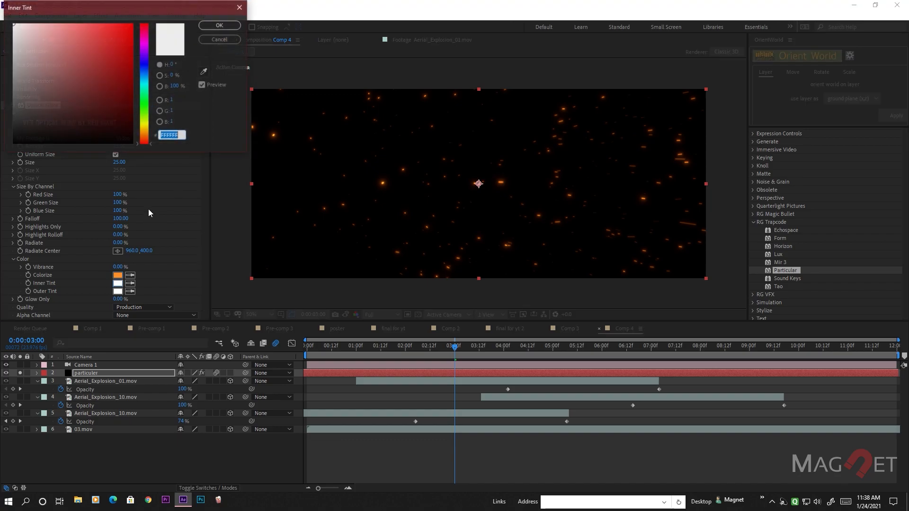
left_click(146, 82)
left_click_drag(128, 38, 128, 49)
left_click_drag(148, 90, 148, 134)
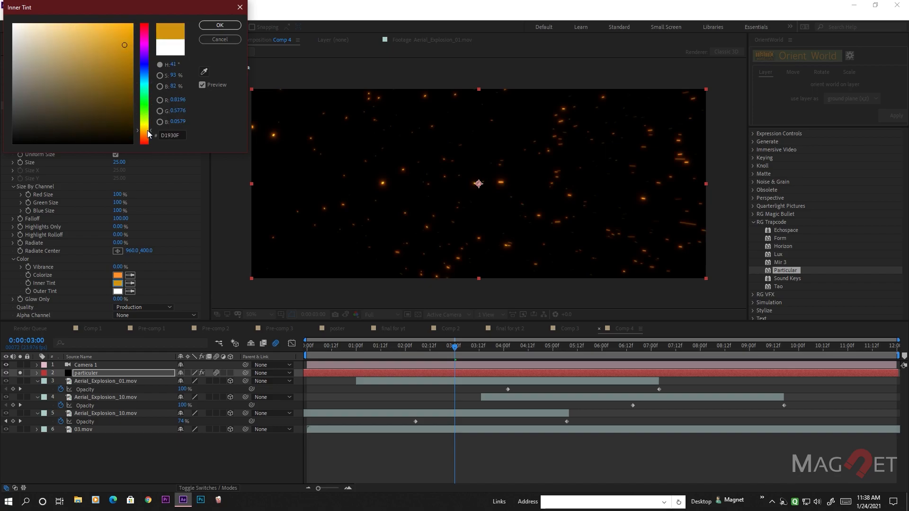
left_click(216, 25)
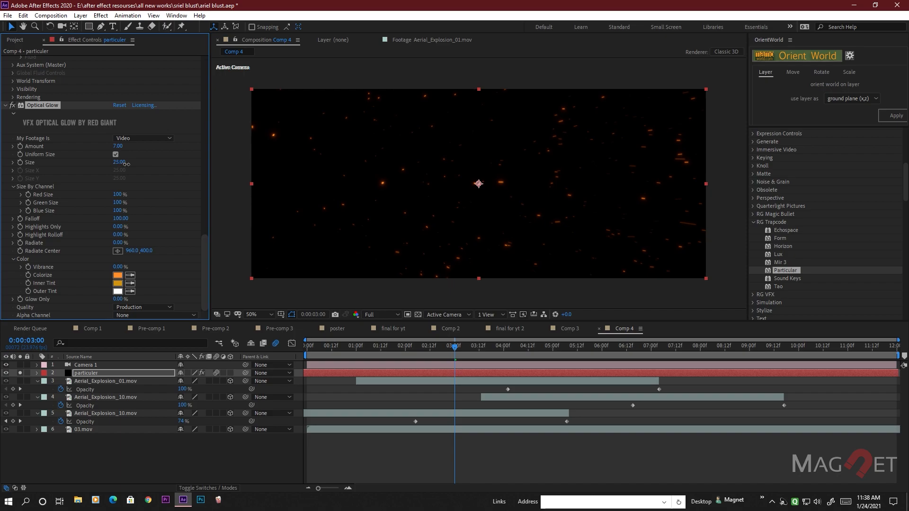
Set the Optical Glow Size to 17 and its Alpha Channel to Extend (Unmult) on the particle layer.
left_click_drag(114, 171, 113, 171)
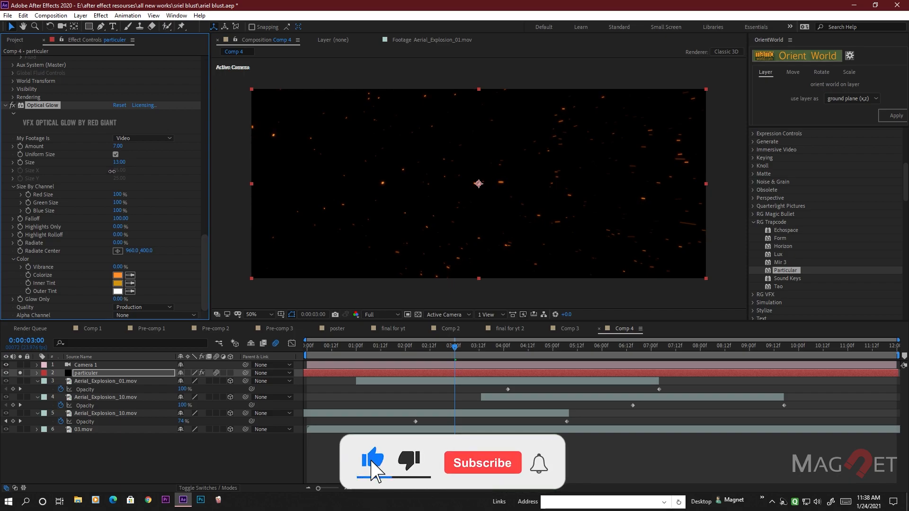
left_click(330, 348)
left_click_drag(330, 348, 534, 348)
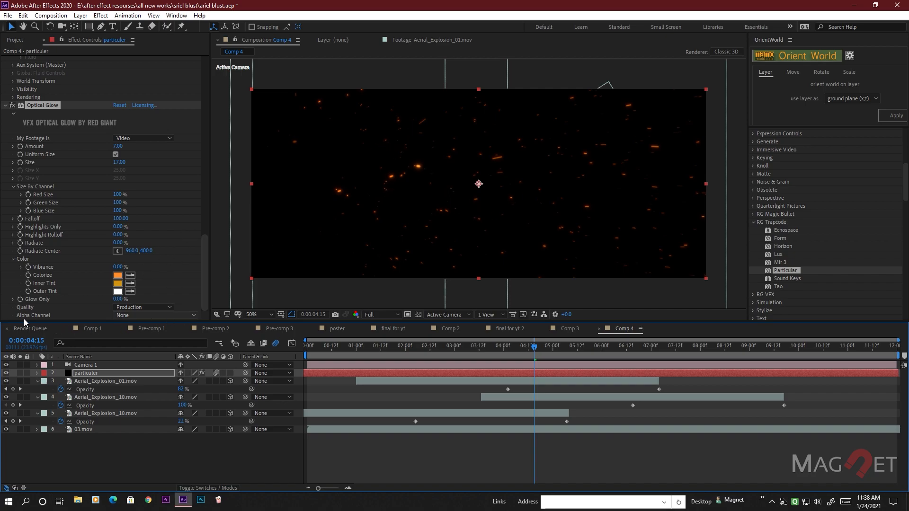
left_click(121, 315)
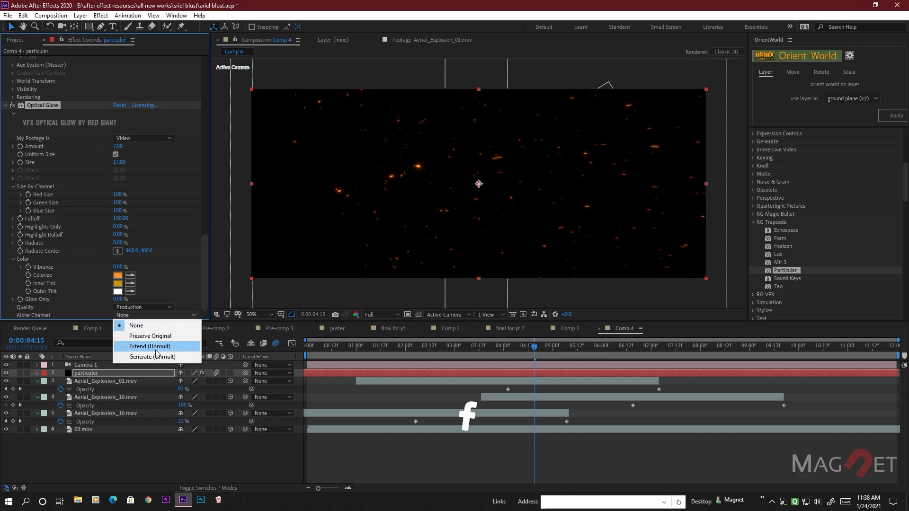
left_click(171, 347)
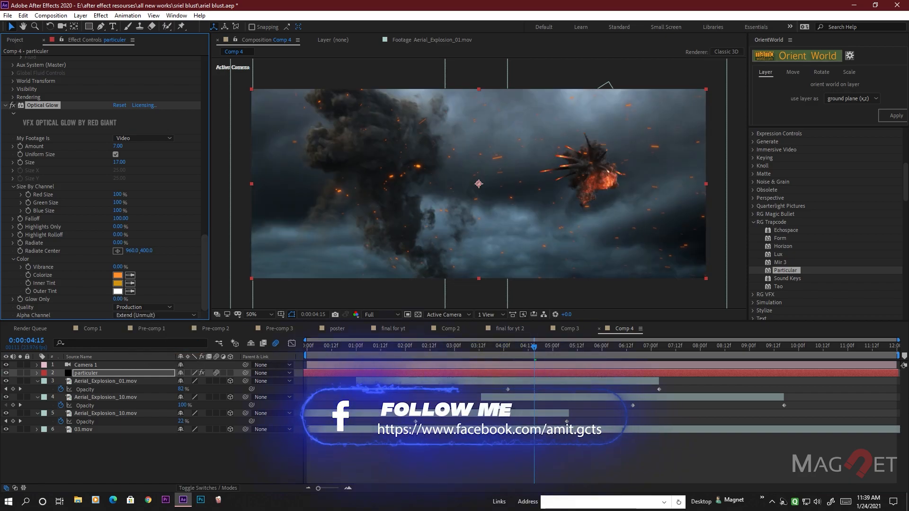
left_click_drag(499, 349, 291, 353)
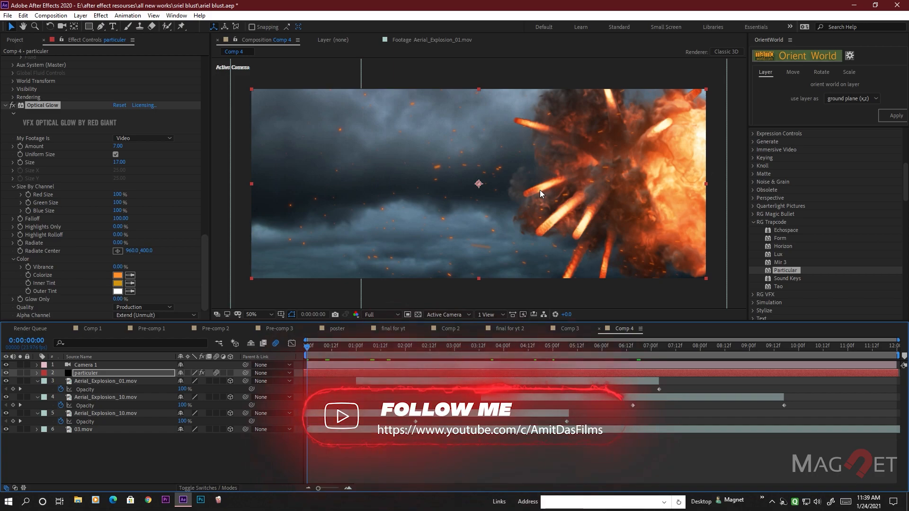
Create a null object above Camera 1 and make it a 3D layer.
left_click(84, 364)
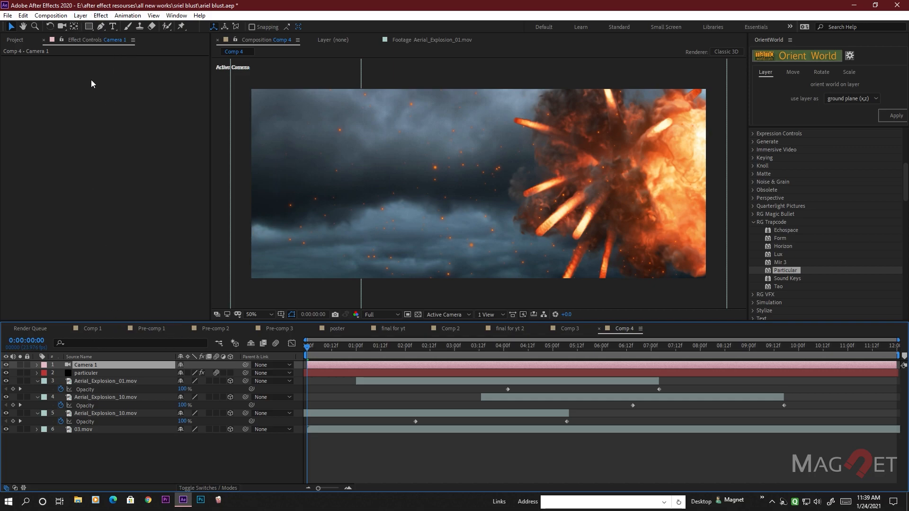
left_click(80, 15)
mouse_move(91, 30)
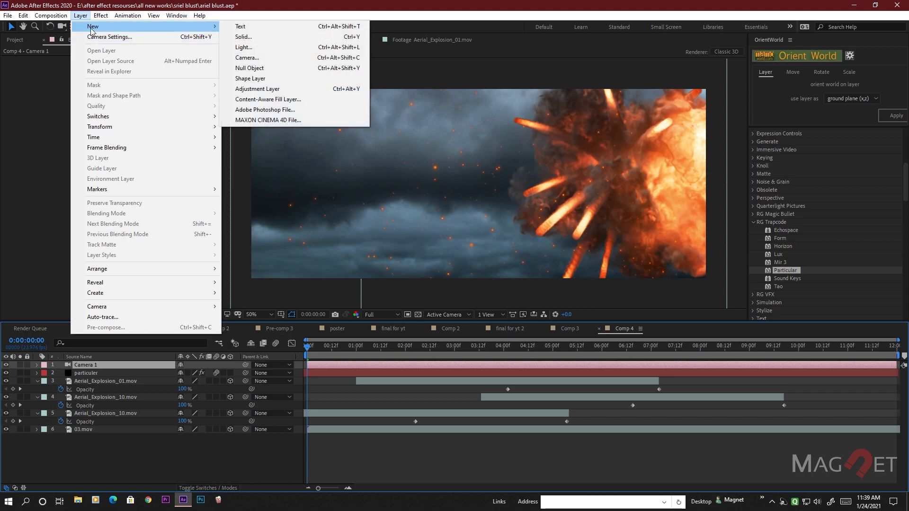
left_click(265, 67)
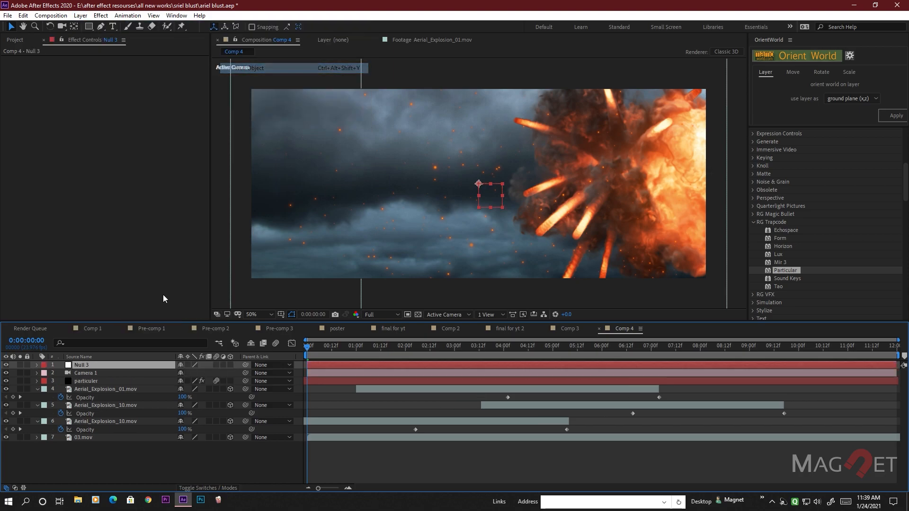
left_click(230, 365)
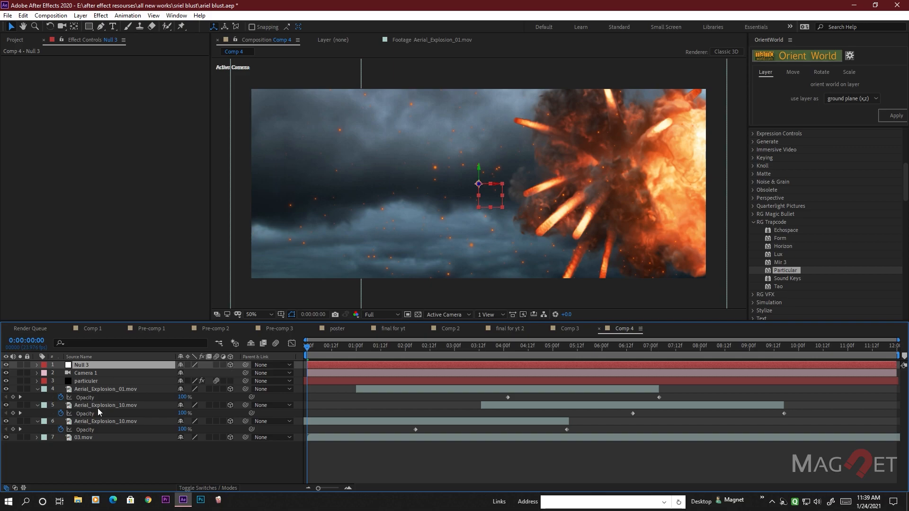
Parent Camera 1 to the new null and rename the null "cam control".
left_click(245, 373)
left_click_drag(245, 373, 94, 365)
left_click(95, 365)
key("Return")
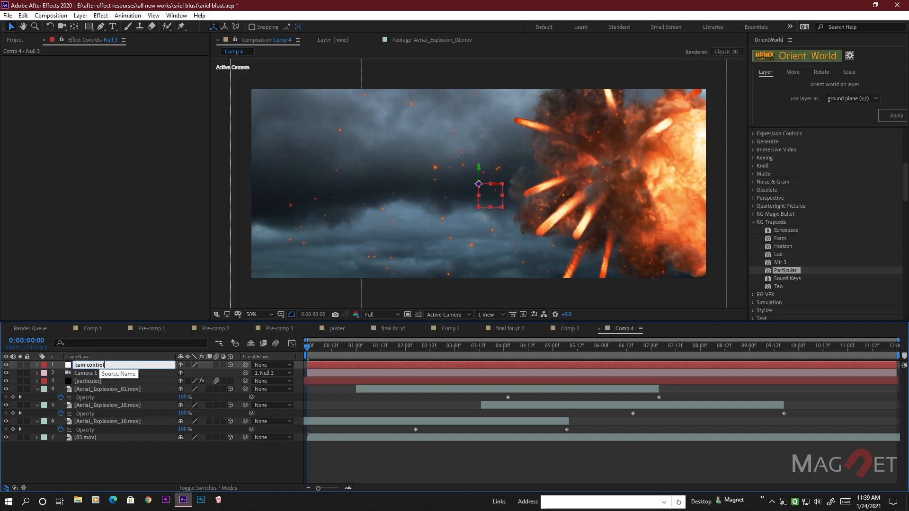
left_click(115, 455)
Add a Position keyframe to the "cam control" null at 0:00:00:00.
left_click(103, 367)
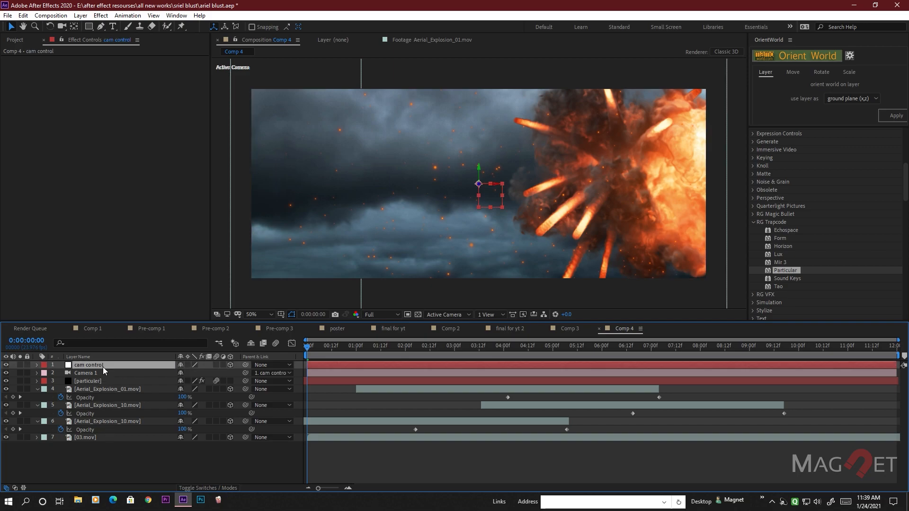
key("p")
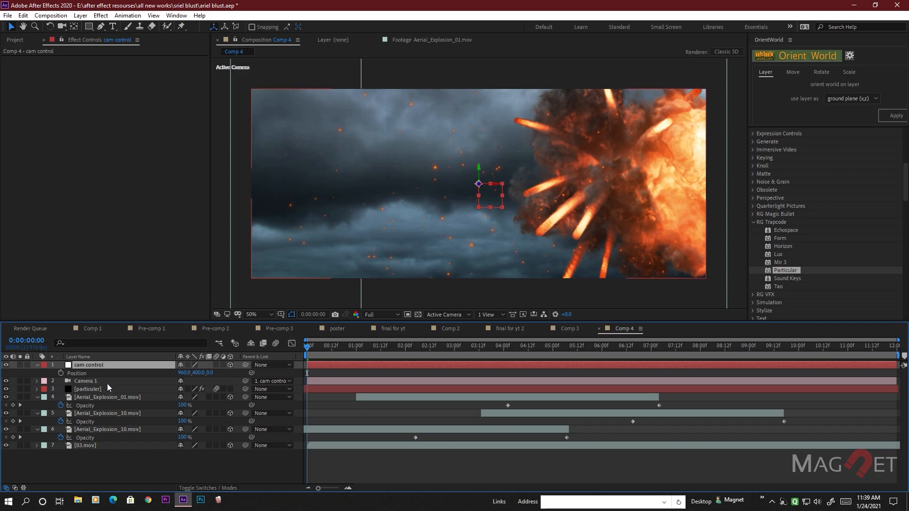
left_click(61, 373)
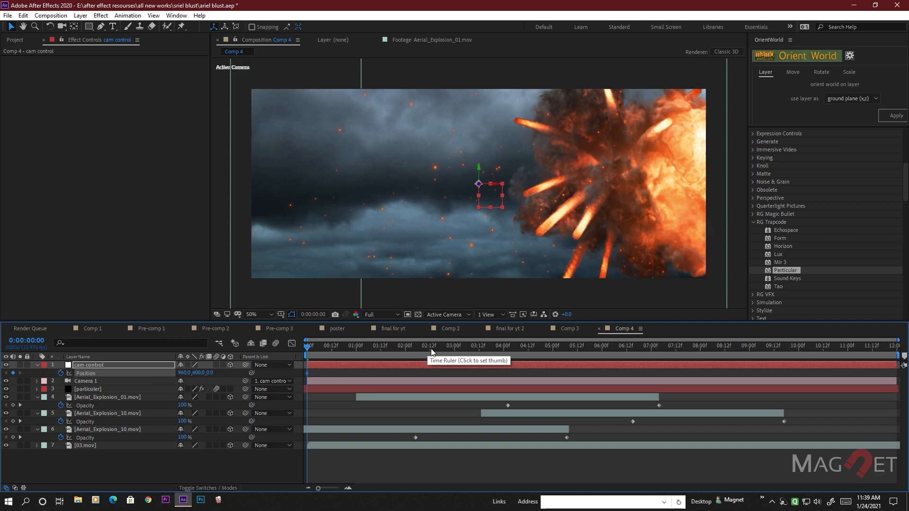
End the work area at 0:00:07:00 and trim the composition to the work area.
left_click_drag(308, 350, 652, 363)
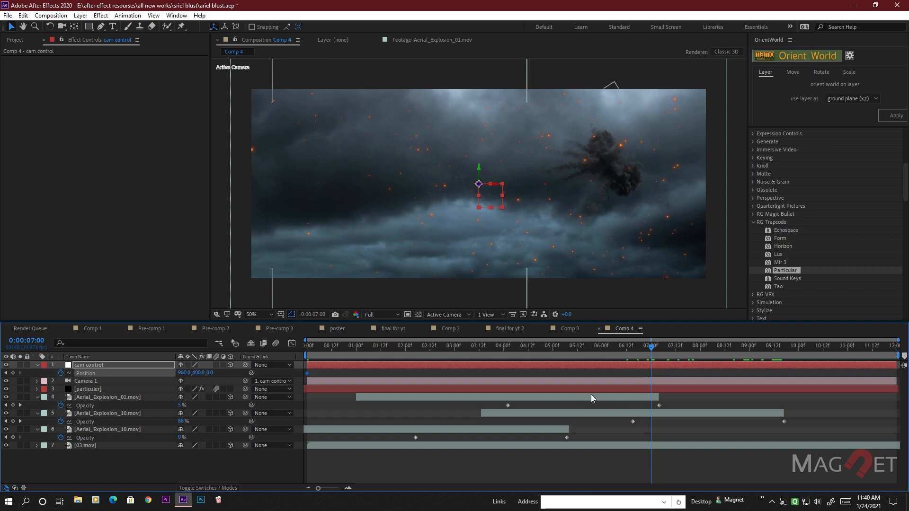
key("n")
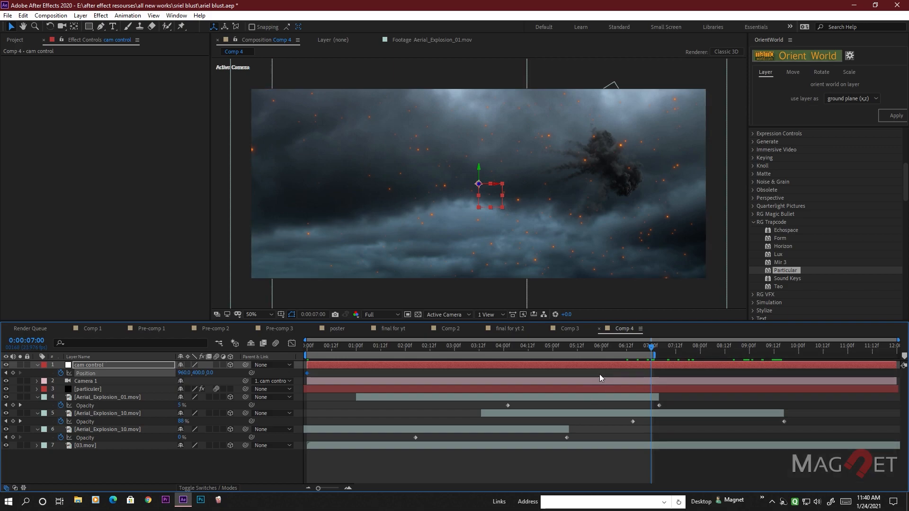
right_click(625, 358)
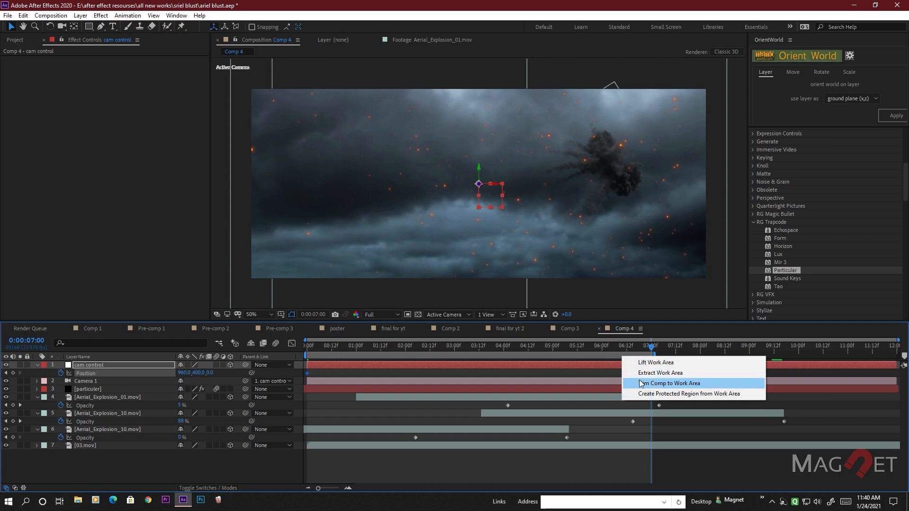
left_click(687, 388)
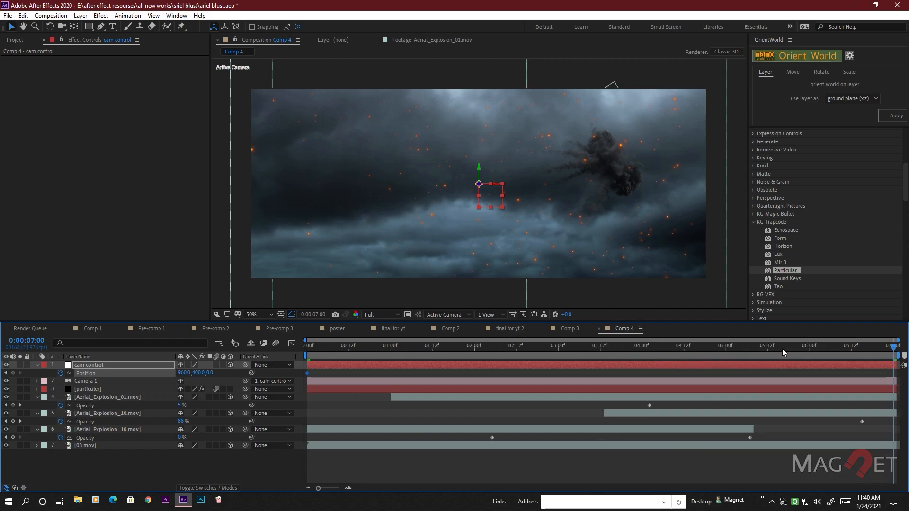
Keyframe an increased Z Position for the "cam control" null at the composition's end and preview the camera push-in.
left_click_drag(823, 351, 896, 350)
left_click_drag(214, 375, 623, 389)
left_click_drag(473, 346, 339, 356)
key("Home")
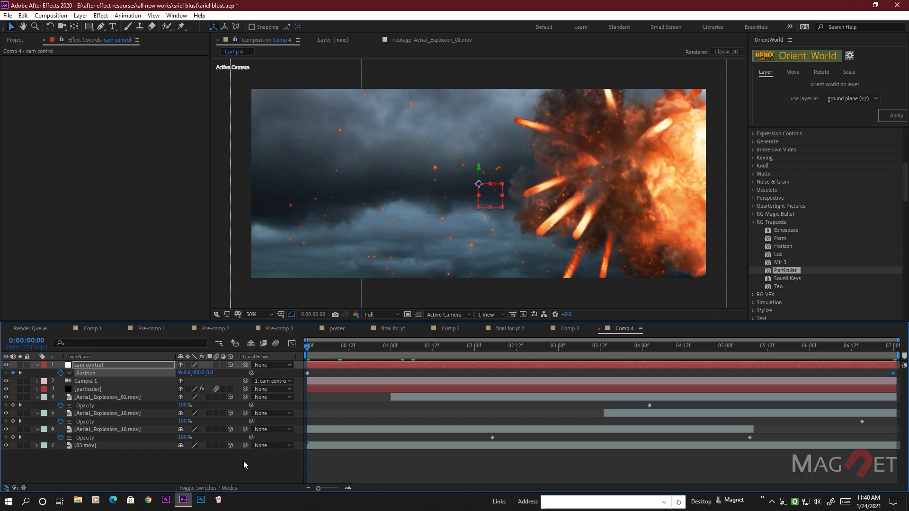
key("space")
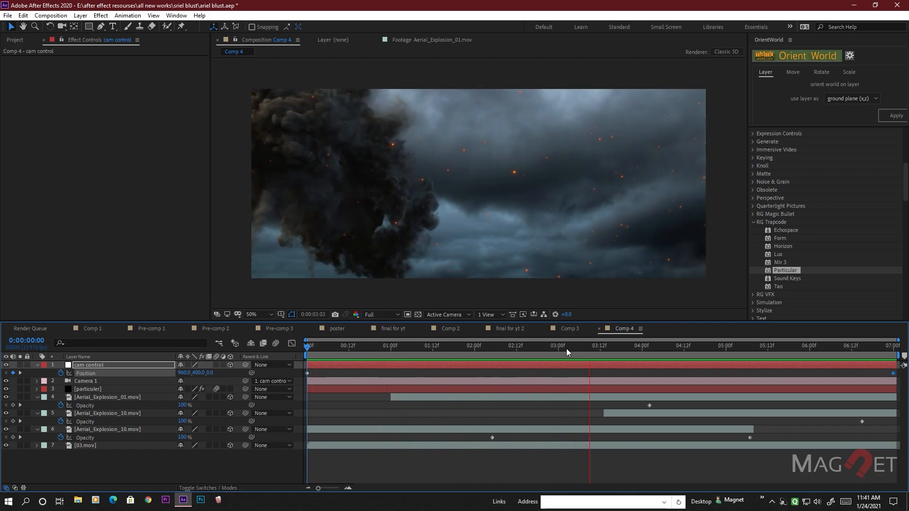
left_click_drag(426, 348, 329, 349)
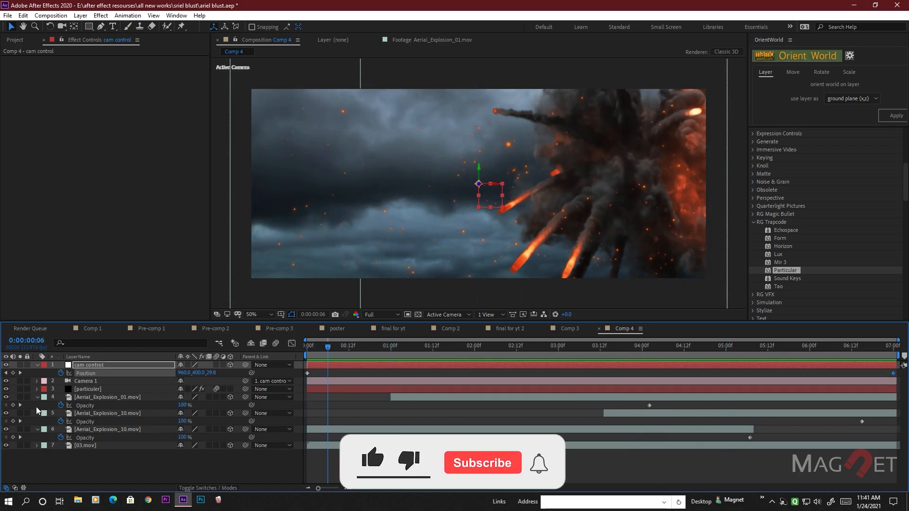
Set the Particular emitter's Z Position to -419 on the "particuler" layer.
left_click(86, 393)
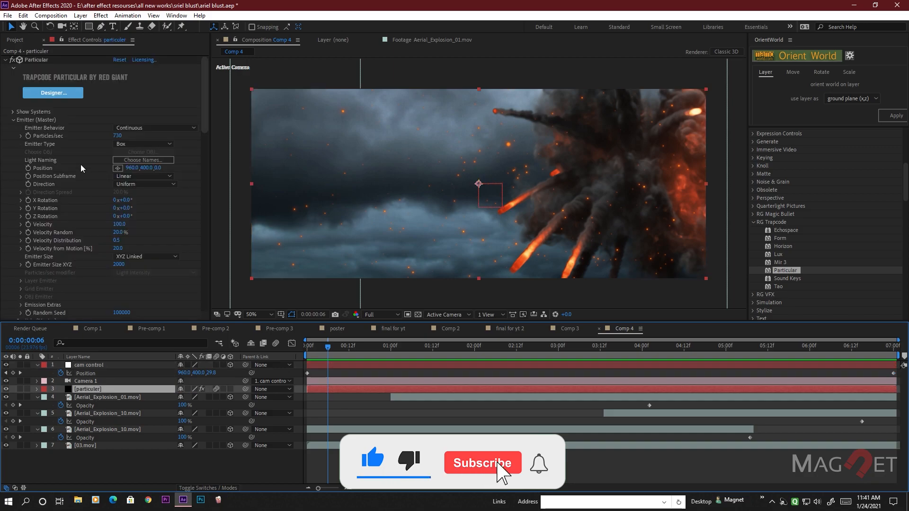
left_click_drag(162, 171, 110, 179)
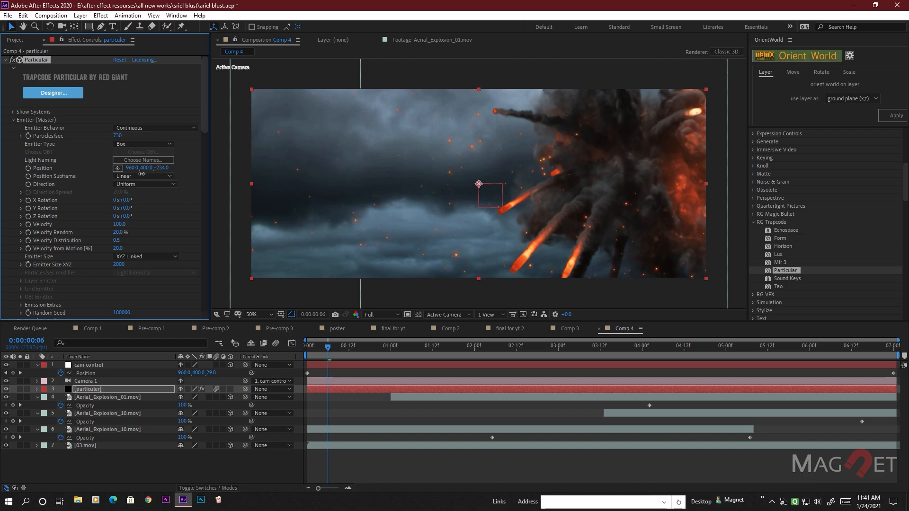
left_click_drag(121, 177, 85, 180)
Lower the preview resolution to Half and play the animation from the start.
left_click_drag(333, 353, 308, 351)
left_click(379, 313)
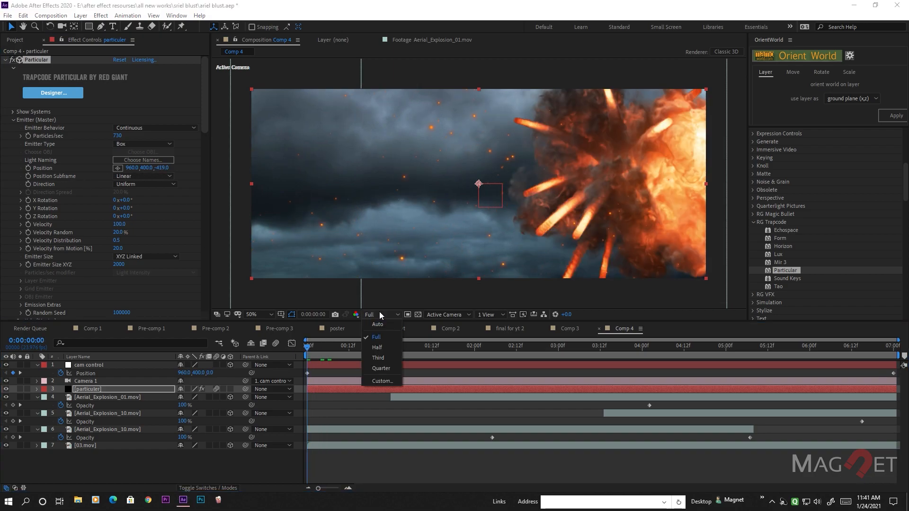
left_click(380, 347)
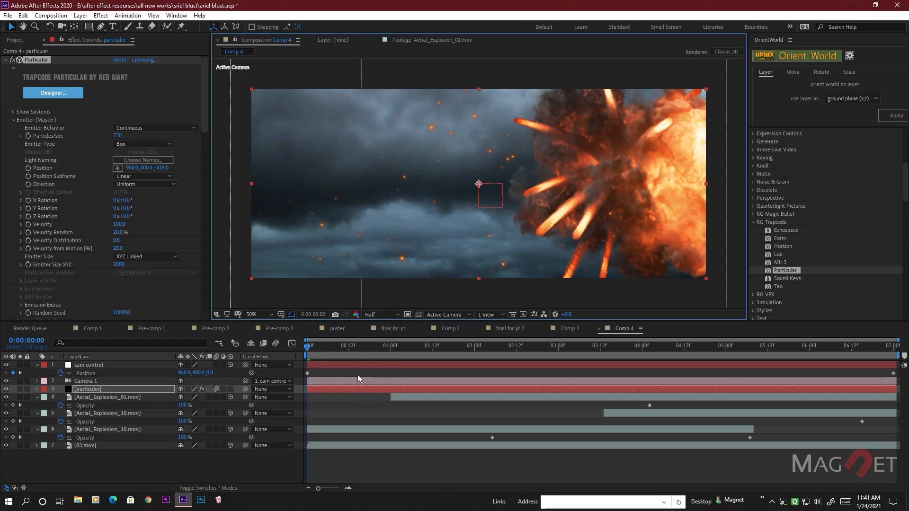
key("space")
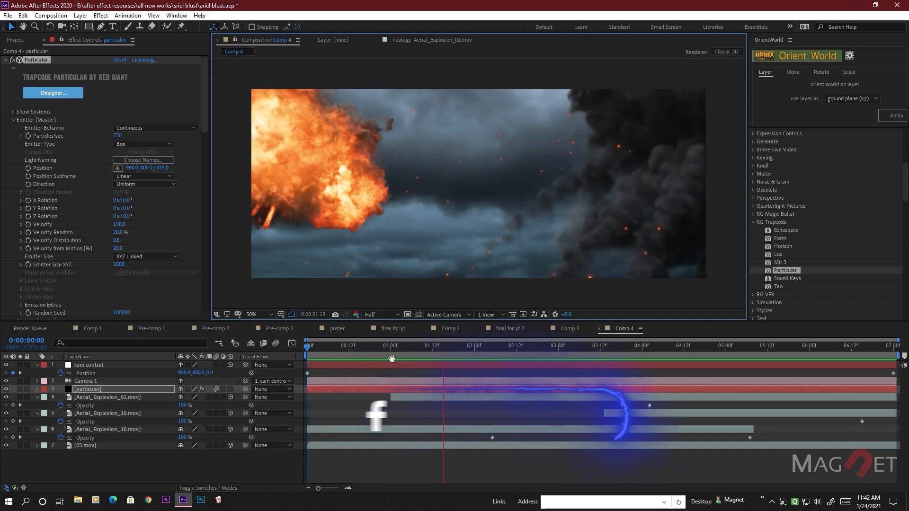
left_click(324, 347)
key("space")
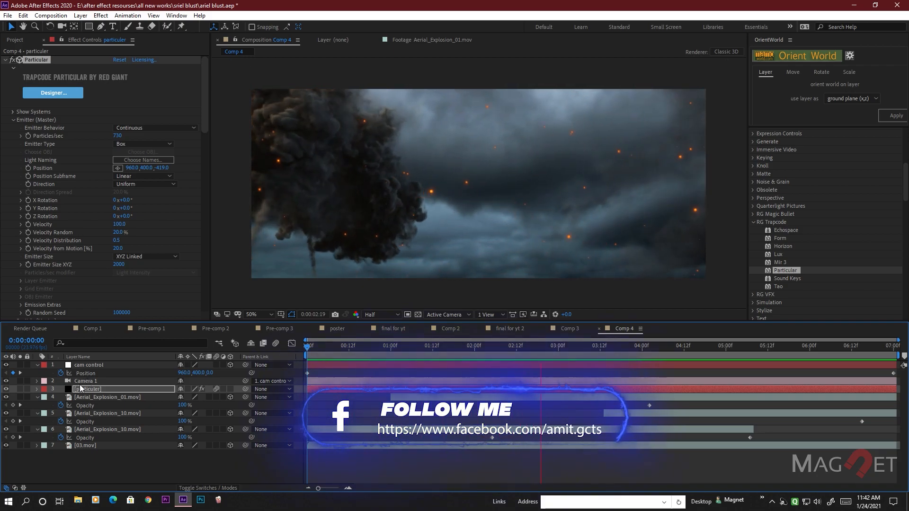
key("space")
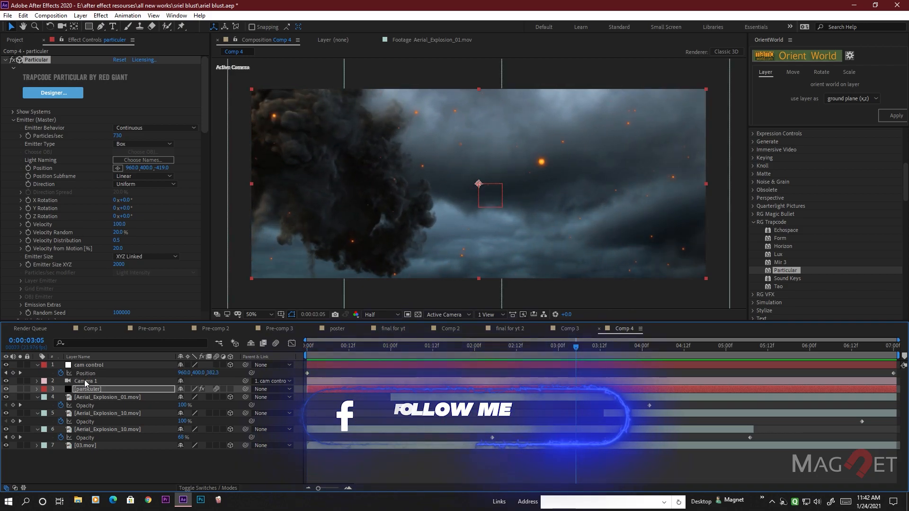
Return to 0:00:00:00 and add an adjustment layer directly above Camera 1.
left_click(85, 382)
left_click(95, 365)
left_click(86, 381)
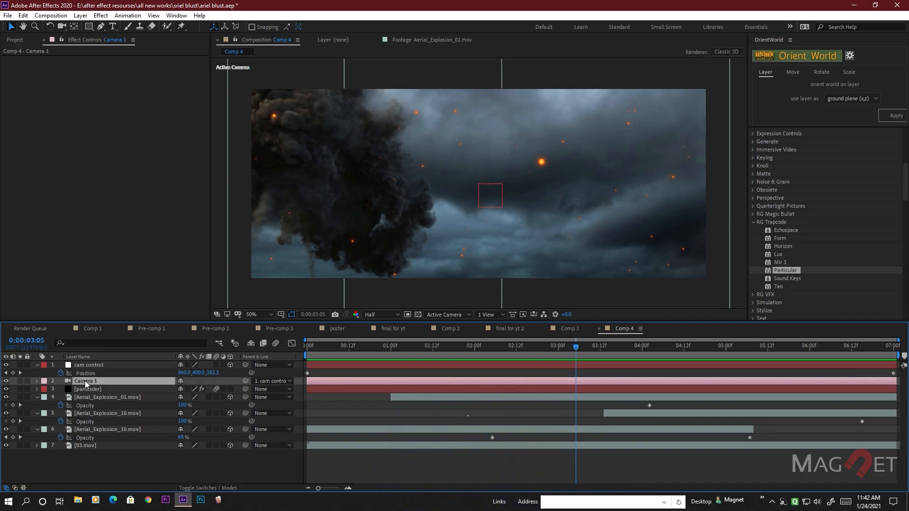
left_click_drag(534, 348, 393, 350)
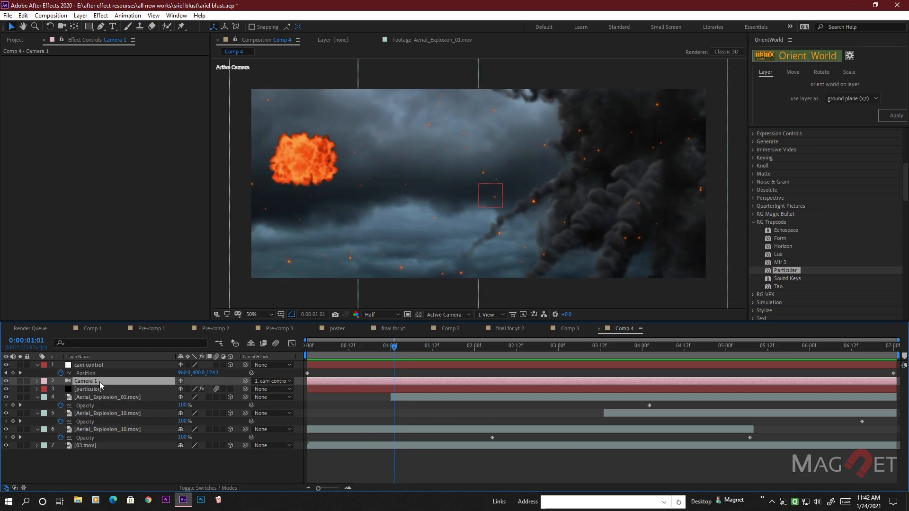
left_click_drag(393, 349, 303, 350)
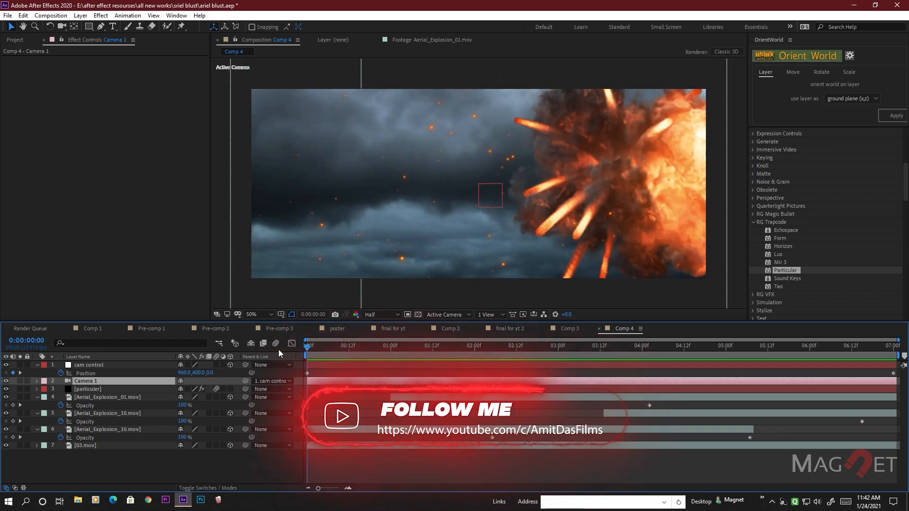
left_click(81, 17)
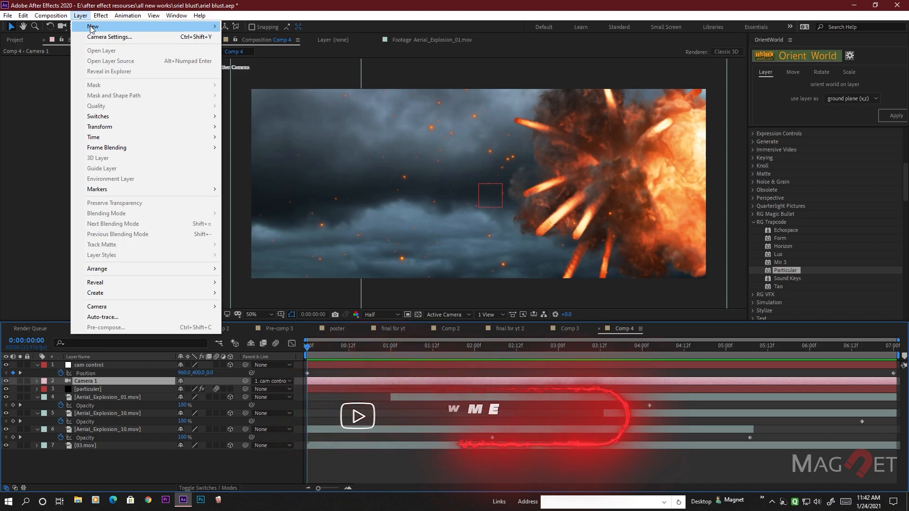
mouse_move(142, 26)
left_click(269, 91)
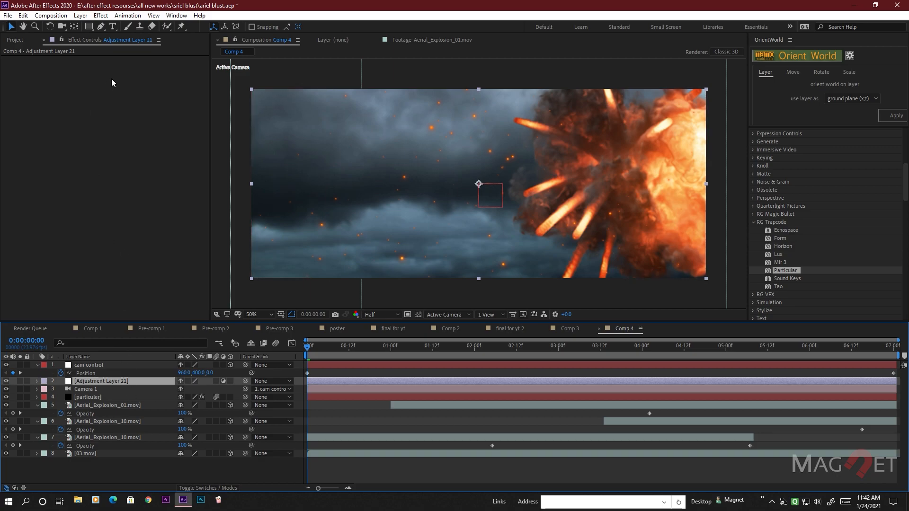
Apply a Slider Control expression effect to the new adjustment layer.
left_click(105, 16)
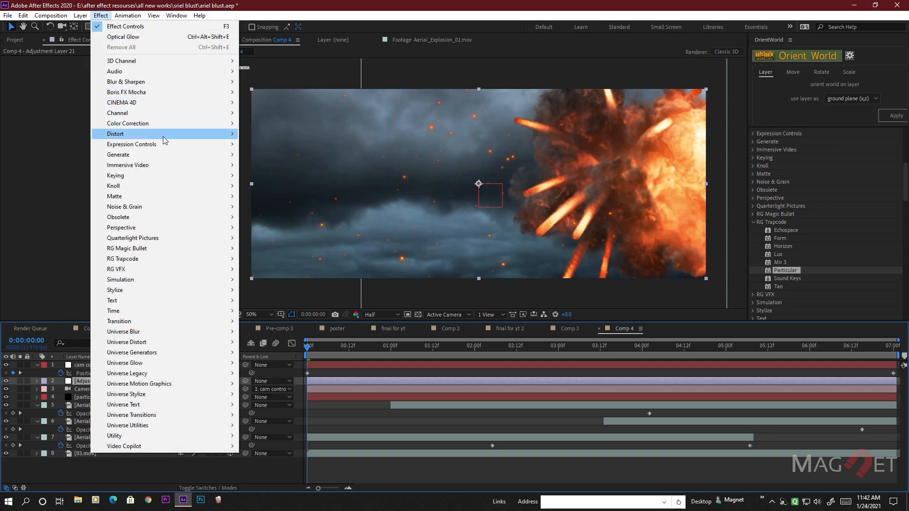
mouse_move(163, 145)
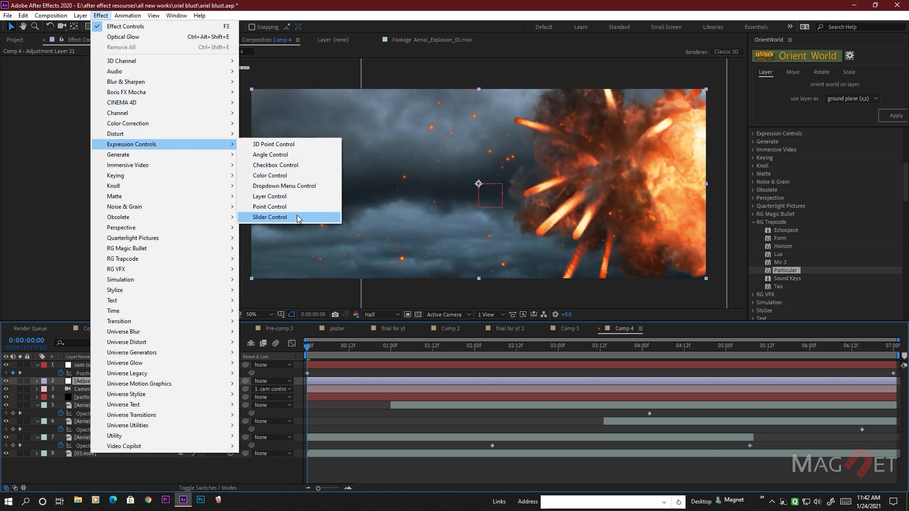
left_click(270, 217)
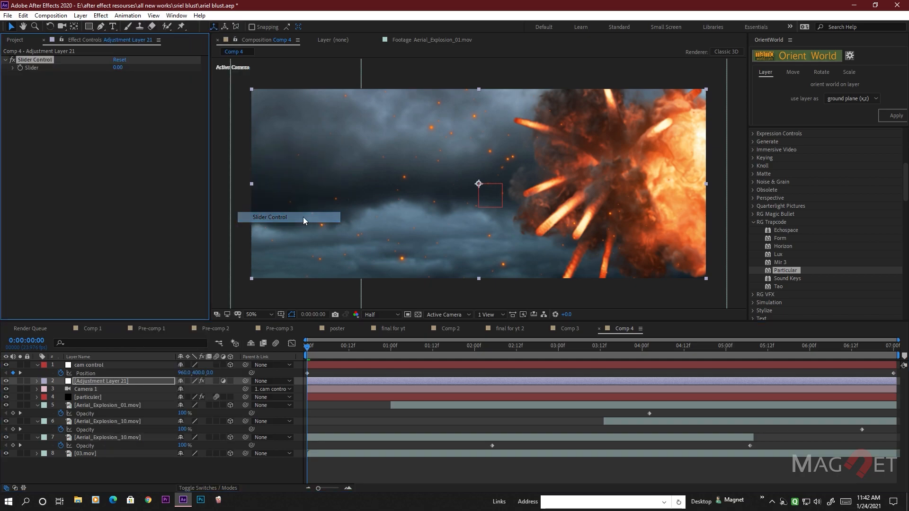
Duplicate the Slider Control on the adjustment layer and expand both slider effects in an enlarged timeline.
key("ctrl+d")
left_click(40, 60)
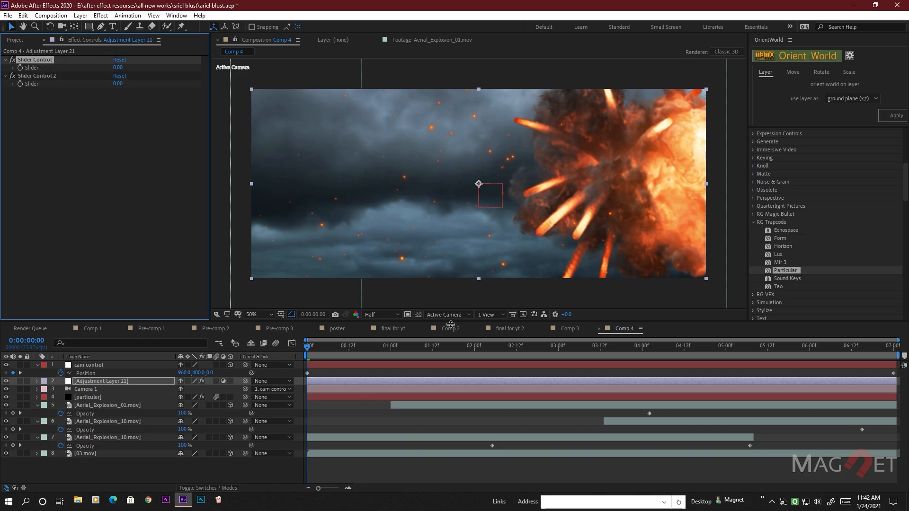
left_click_drag(450, 324, 450, 173)
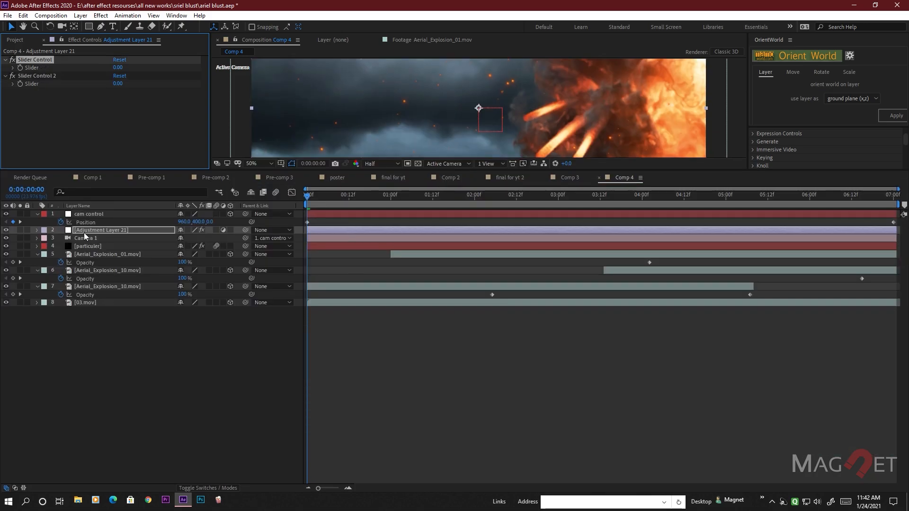
left_click(92, 231)
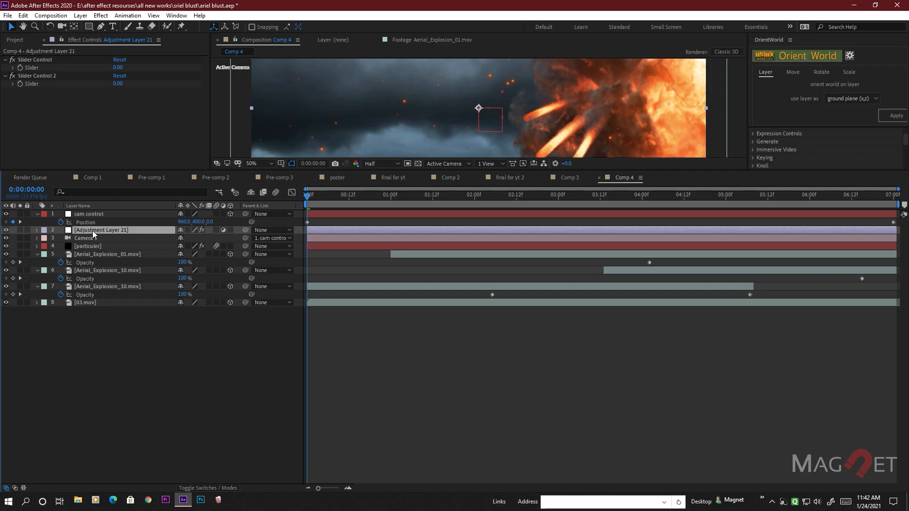
left_click(37, 231)
left_click(45, 238)
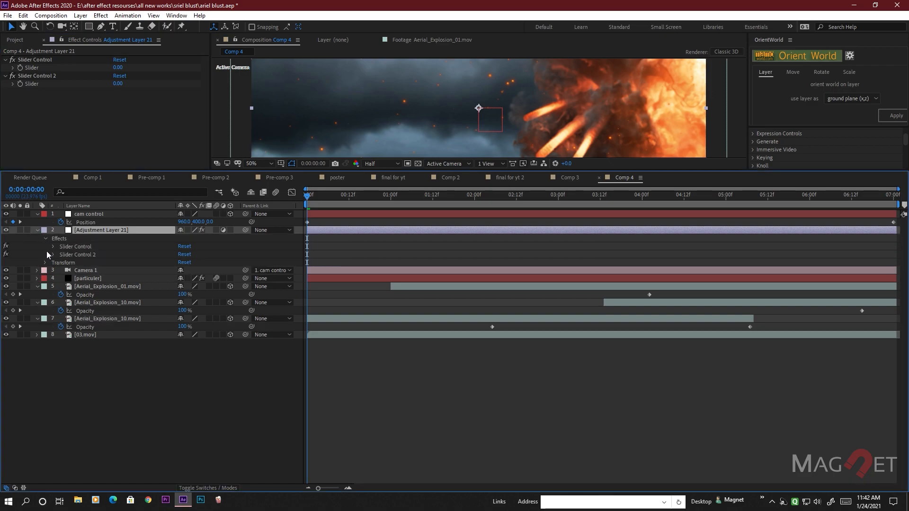
left_click(54, 247)
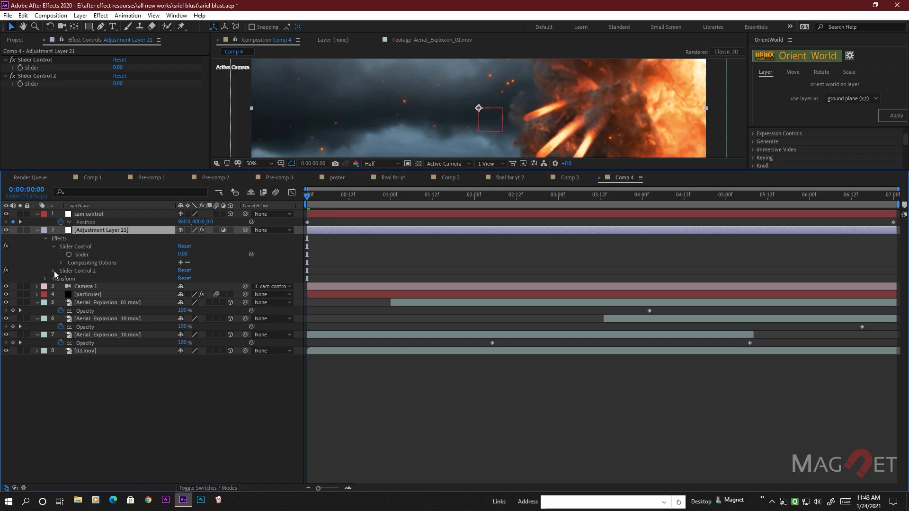
left_click(53, 271)
Reveal Camera 1's Point of Interest and start a wiggle() expression on it.
left_click(91, 302)
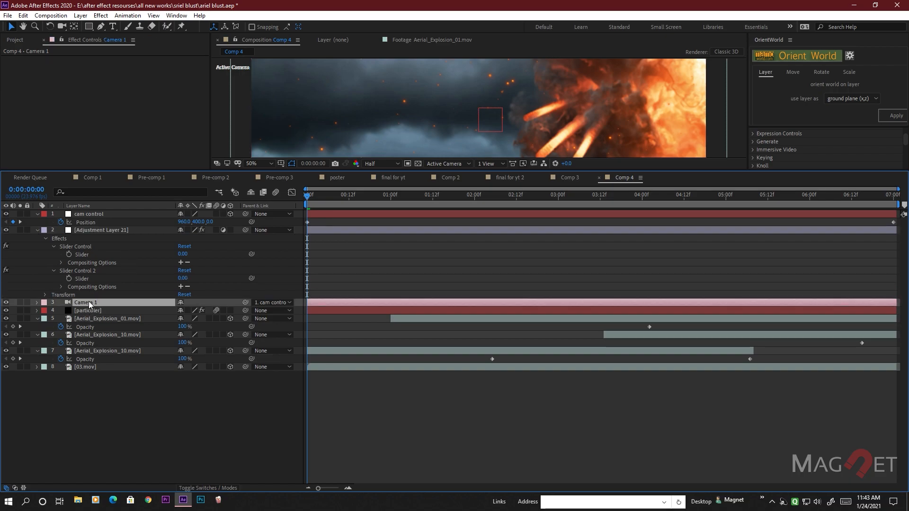
key("a")
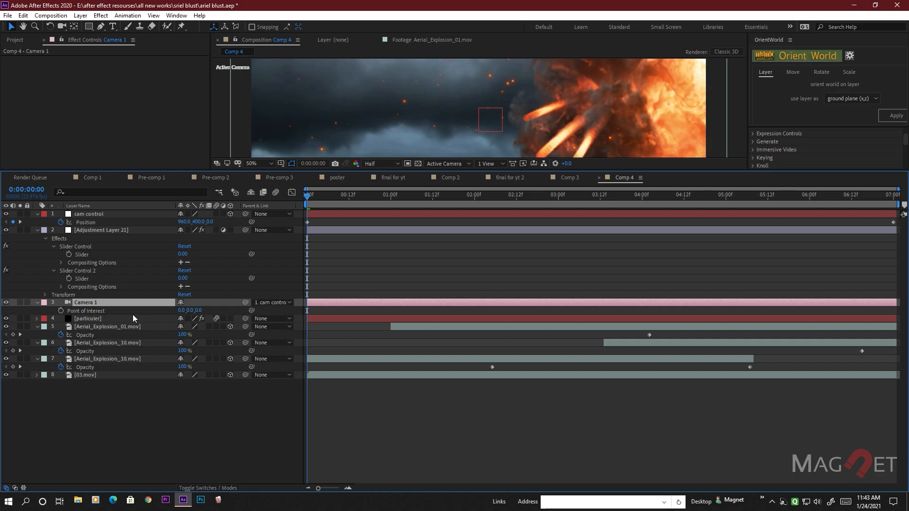
left_click(61, 311, "alt")
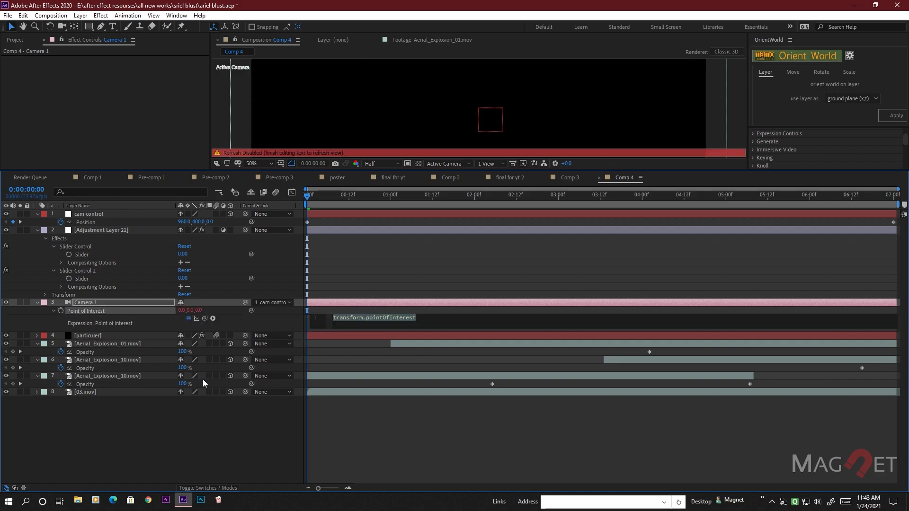
type("wiggle")
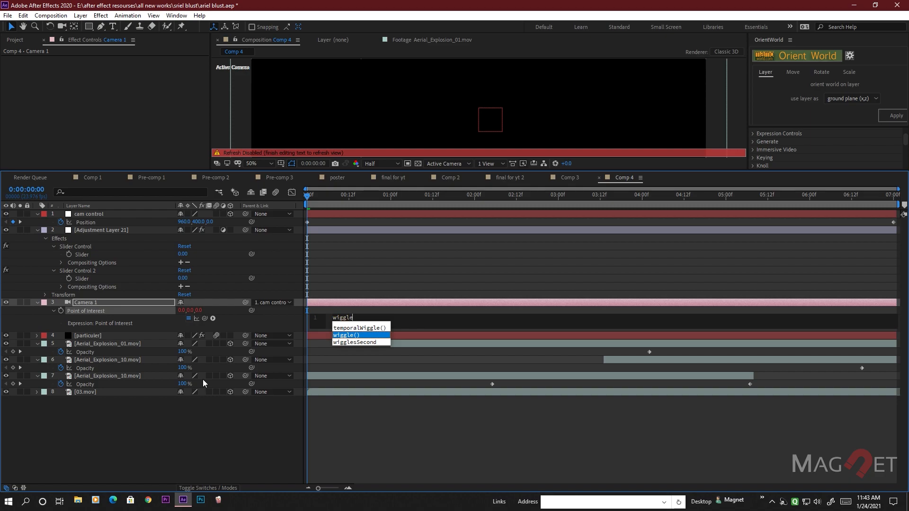
left_click(240, 434)
left_click(341, 322)
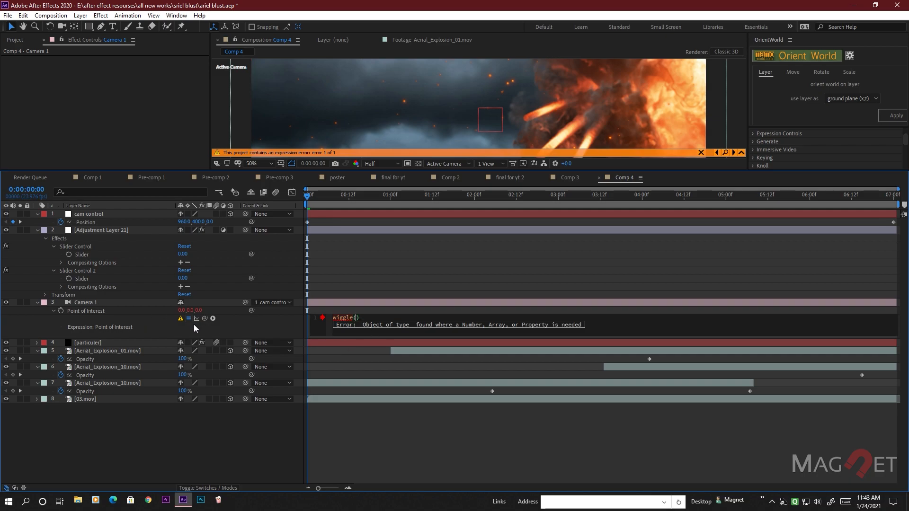
Link the wiggle's first argument to Slider Control and its second to Slider Control 2, then commit the expression.
left_click_drag(205, 321, 85, 255)
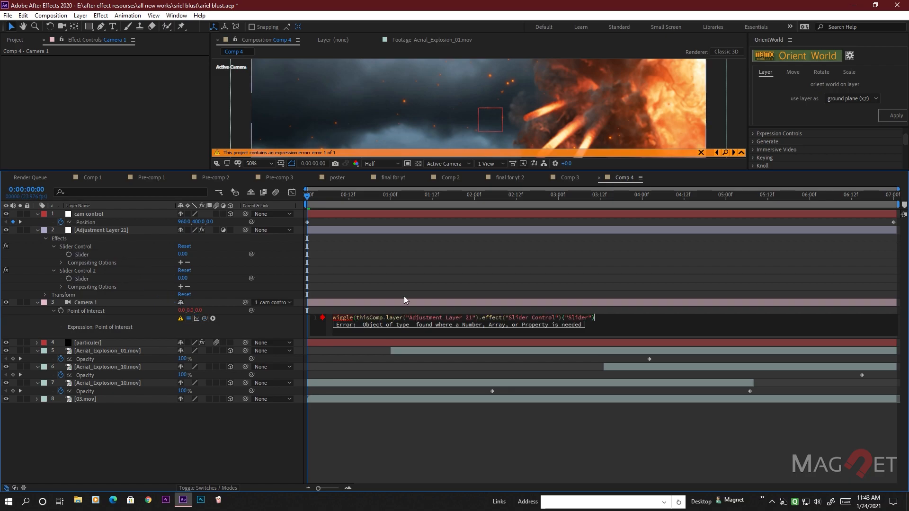
left_click_drag(204, 317, 86, 280)
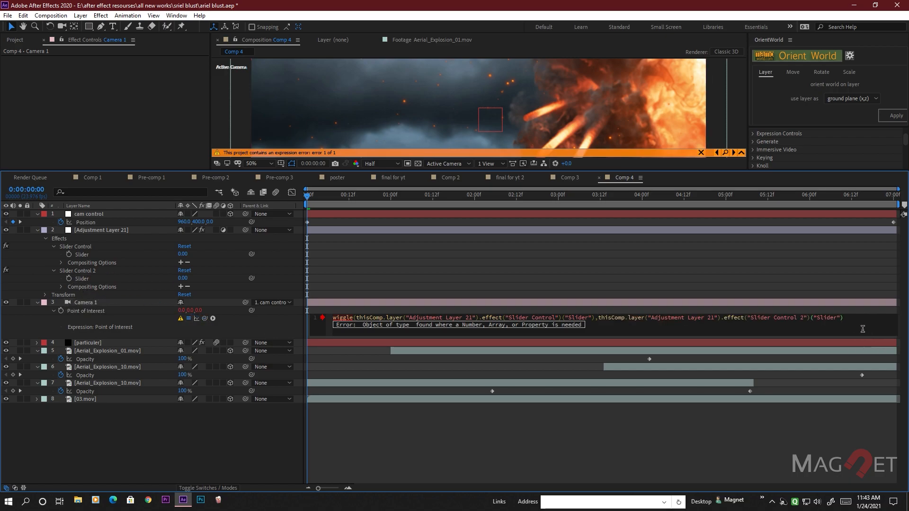
left_click(374, 442)
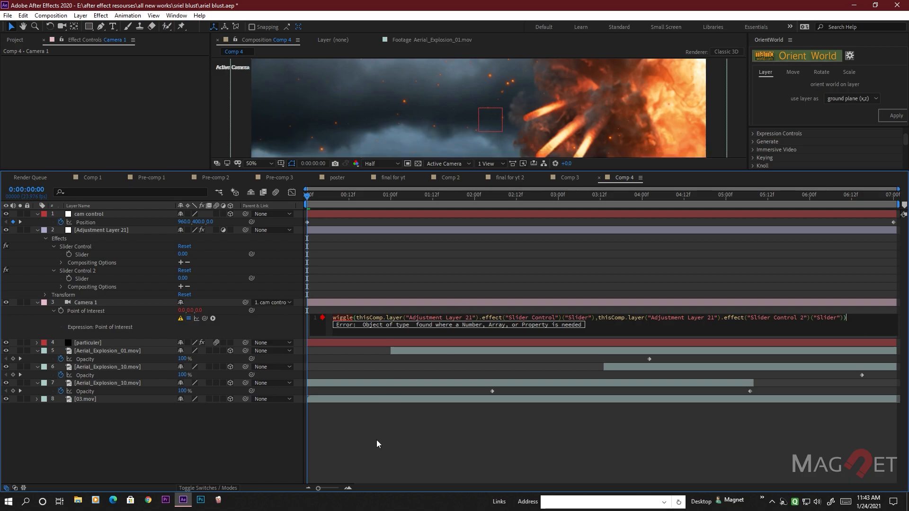
key("space")
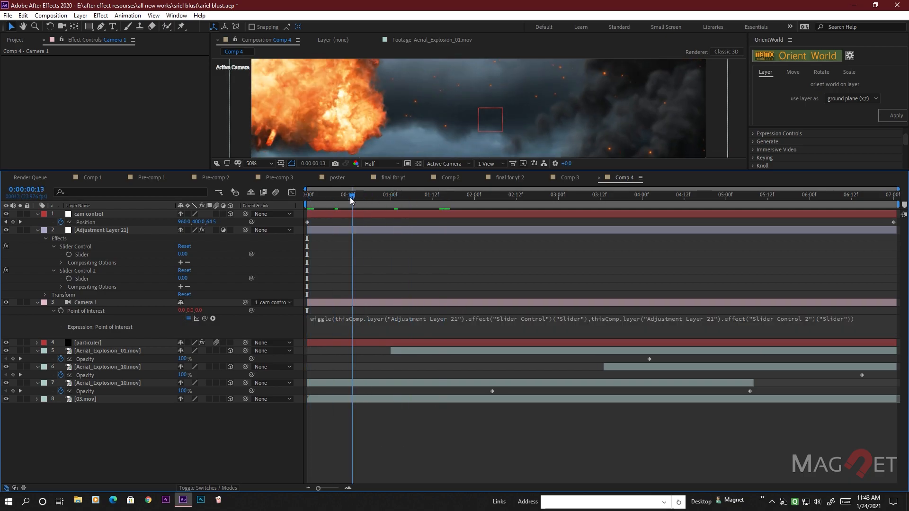
Return to 0:00:00:00 and set the adjustment layer's Slider Control to 22 and Slider Control 2 to 50.
left_click_drag(442, 173, 447, 327)
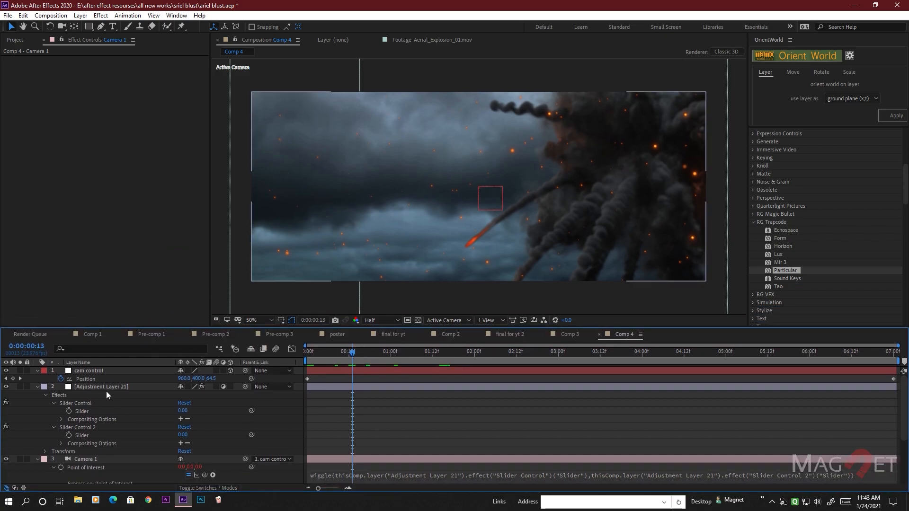
left_click(94, 387)
left_click_drag(345, 359, 303, 354)
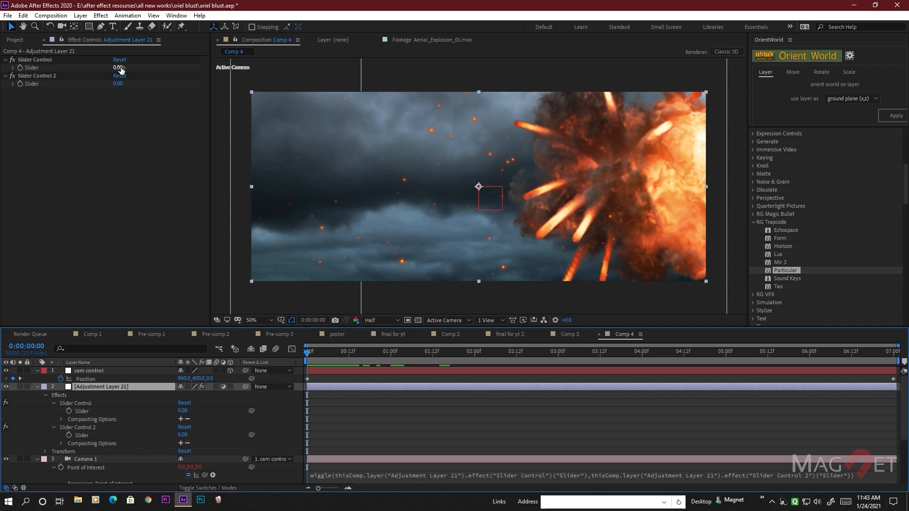
left_click_drag(124, 71, 127, 68)
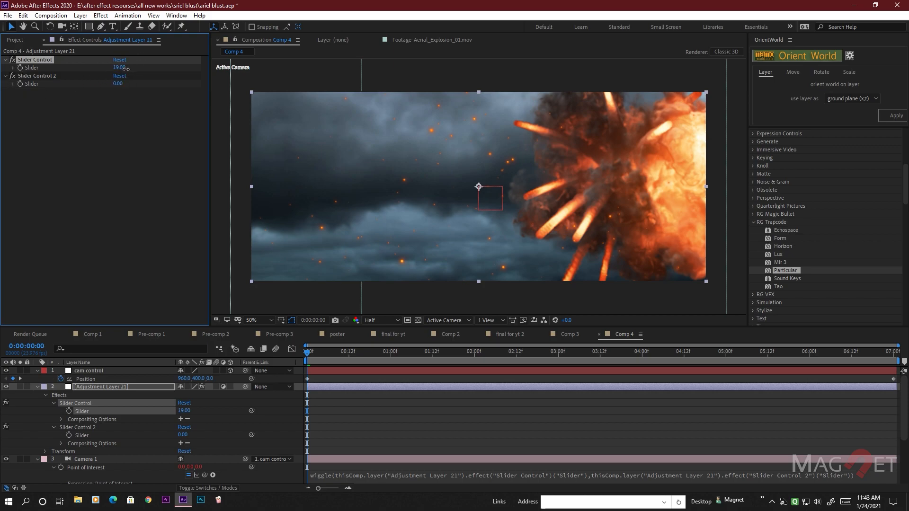
left_click_drag(117, 83, 165, 97)
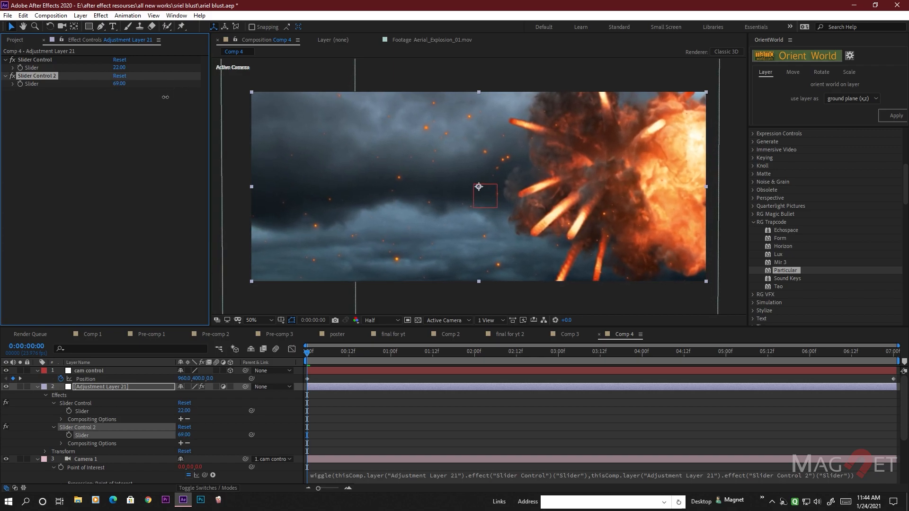
left_click(120, 83)
type("50")
left_click(415, 392)
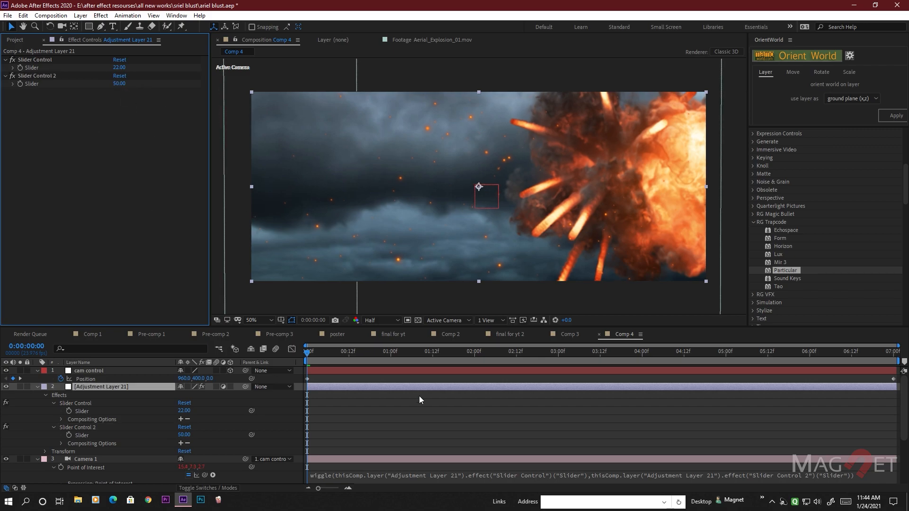
Play the camera shake from the start and scrub back through the first second.
key("space")
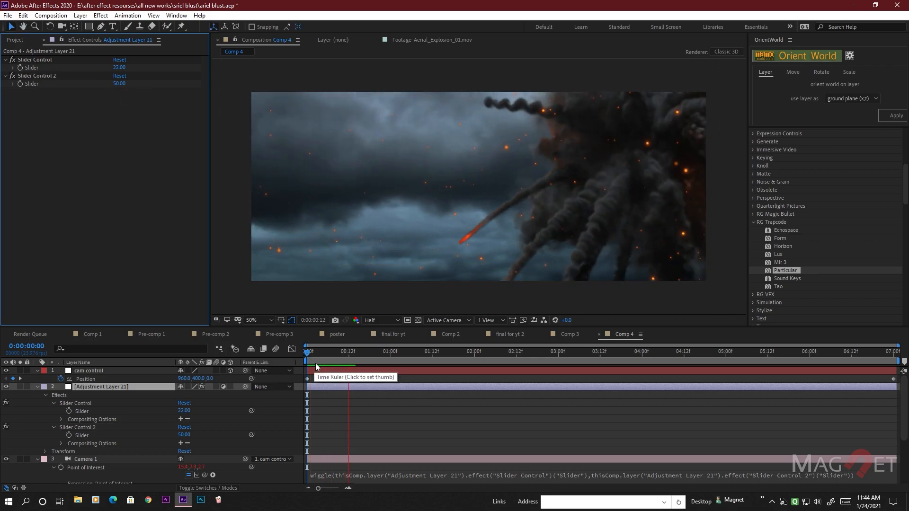
key("space")
left_click_drag(409, 353, 334, 354)
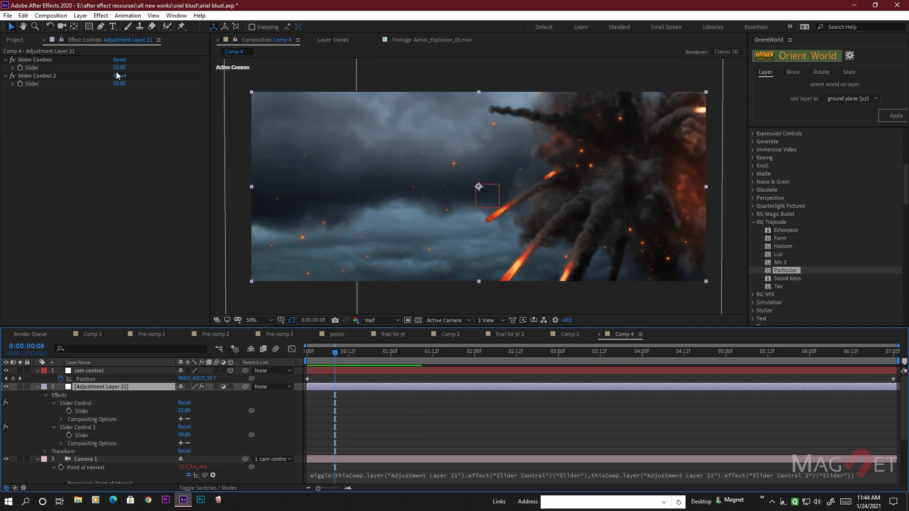
Enable keyframing for both sliders at 0:00:00:00.
left_click_drag(336, 354, 291, 349)
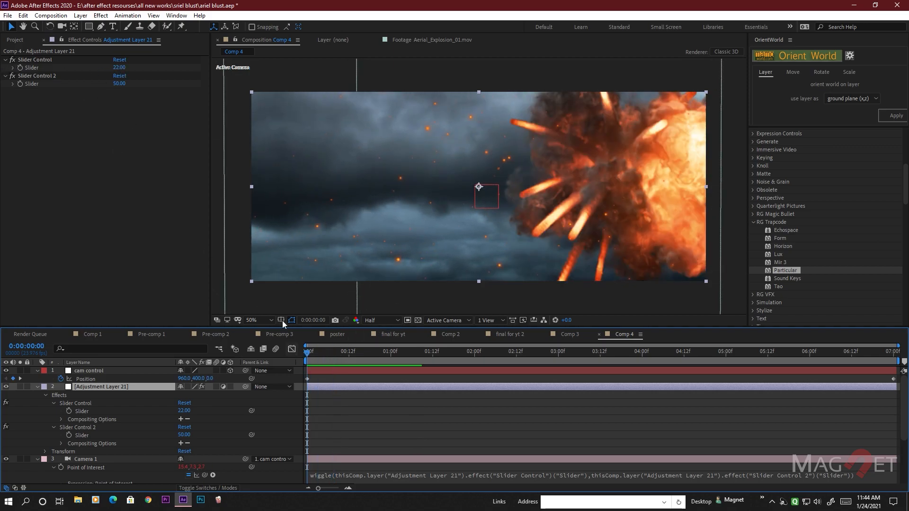
left_click(20, 67)
left_click(20, 84)
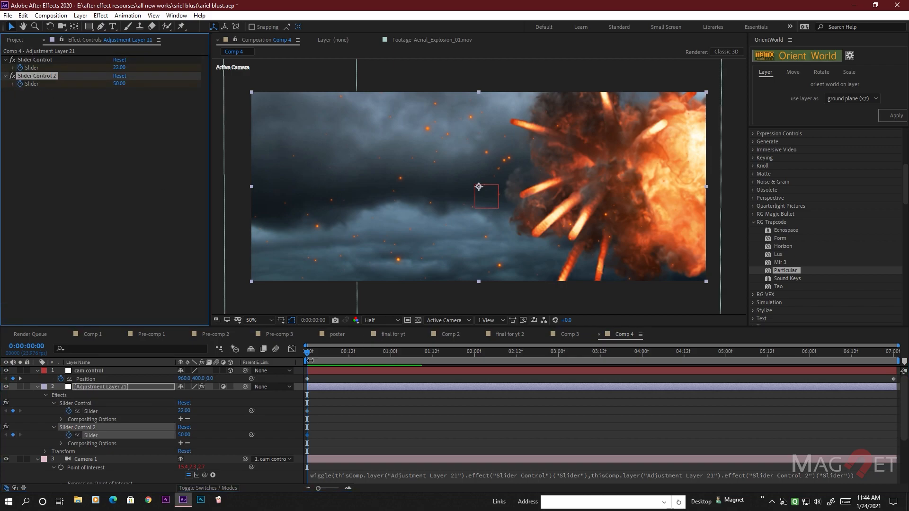
At 0:00:00:11, set Slider Control to 5 and Slider Control 2 to 20.
left_click_drag(309, 353, 343, 351)
left_click(118, 67)
type("5")
key("Return")
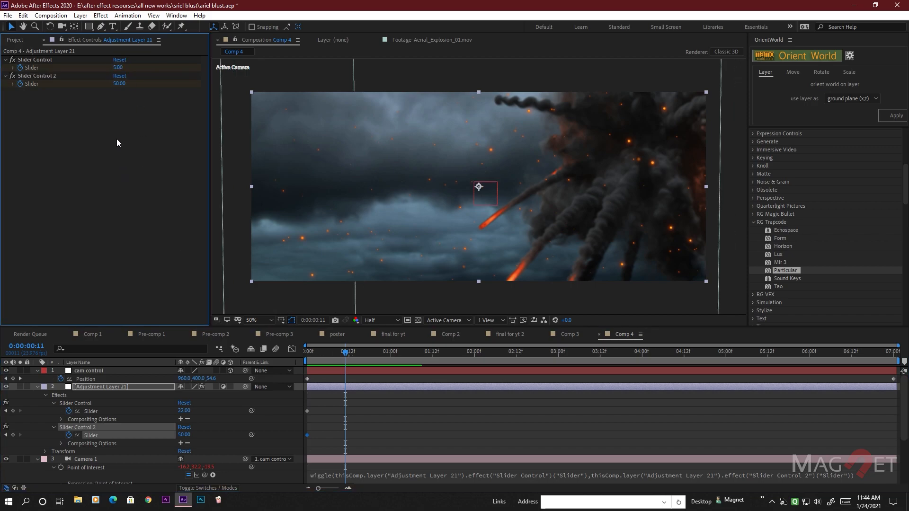
type("20")
key("Return")
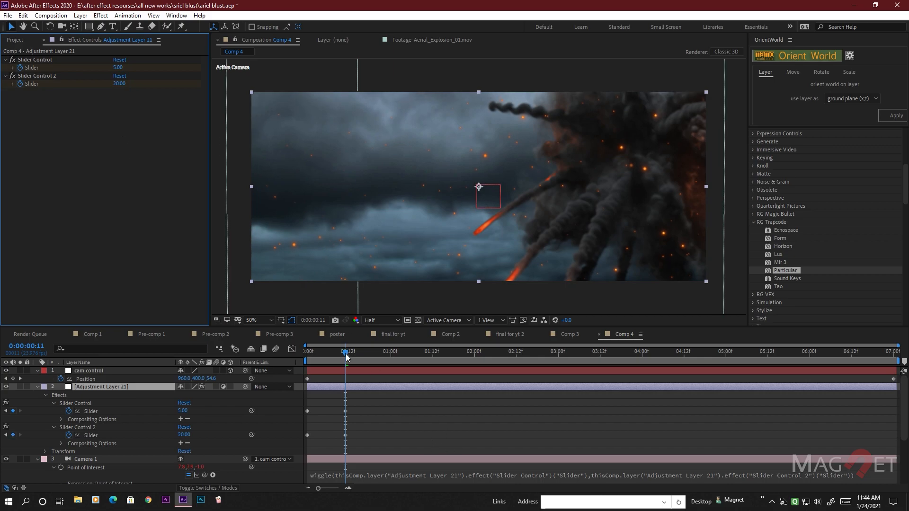
Preview the keyframed camera shake from the beginning of the composition.
left_click_drag(346, 356, 292, 353)
key("space")
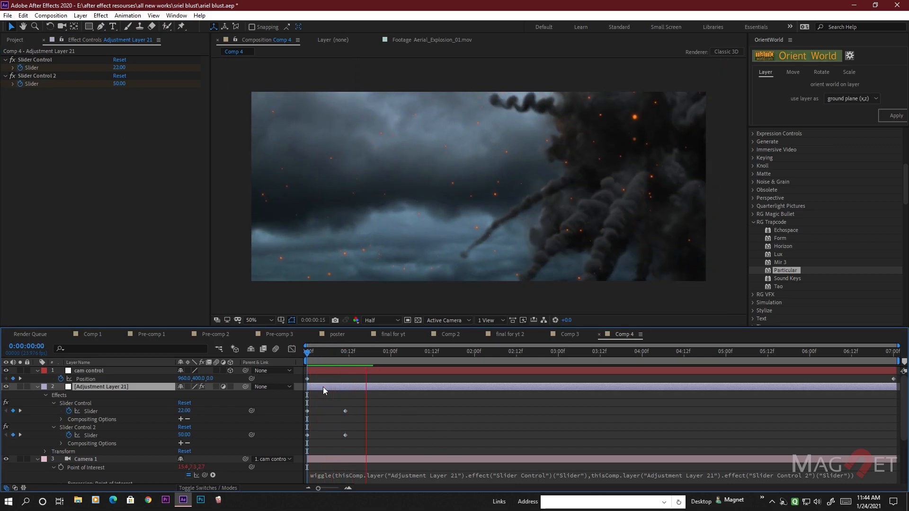
key("space")
Add hold-value keyframes for both sliders at 0:00:01:01, where the second explosion starts.
left_click_drag(431, 354, 397, 355)
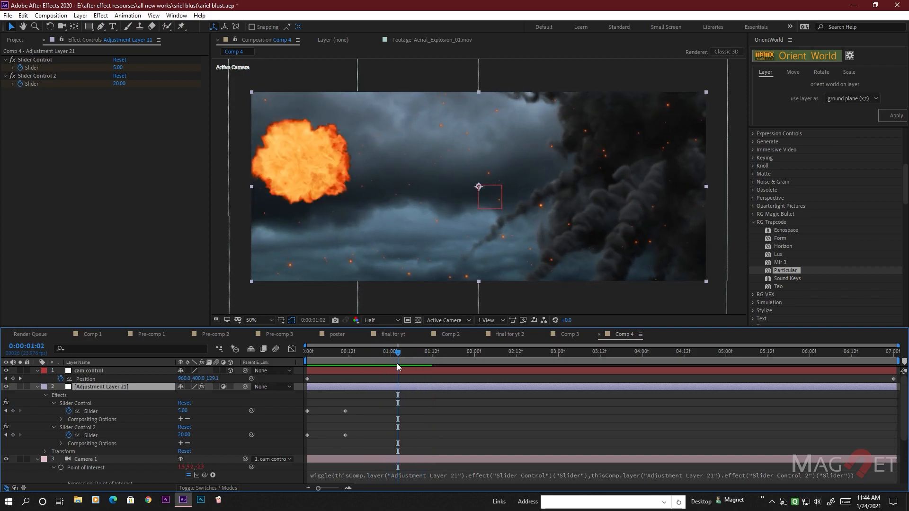
left_click(392, 356)
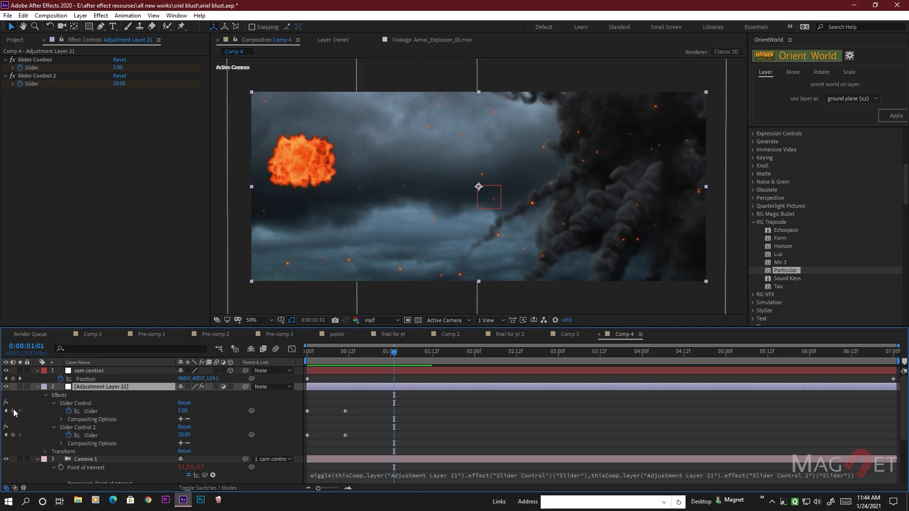
left_click(13, 411)
left_click(13, 435)
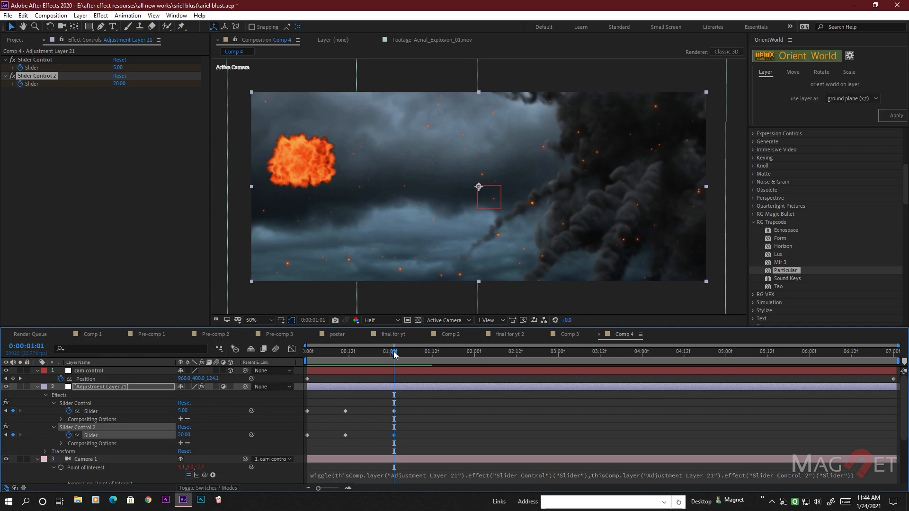
At 0:00:01:03, set Slider Control to 50 and Slider Control 2 to 60.
left_click_drag(396, 355, 402, 355)
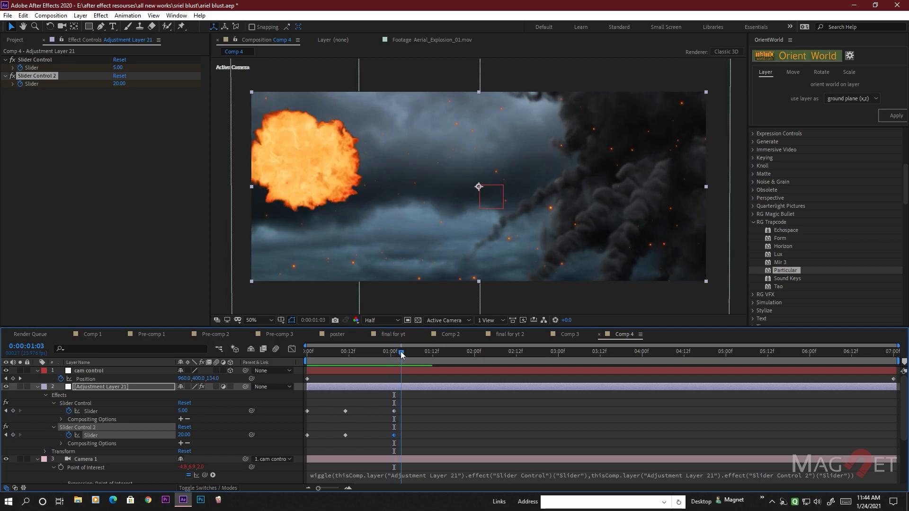
left_click(117, 68)
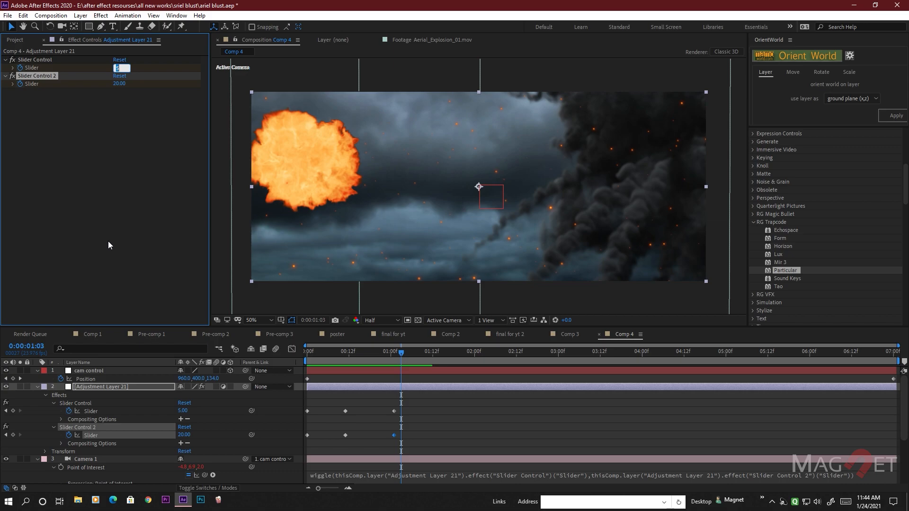
key("Tab")
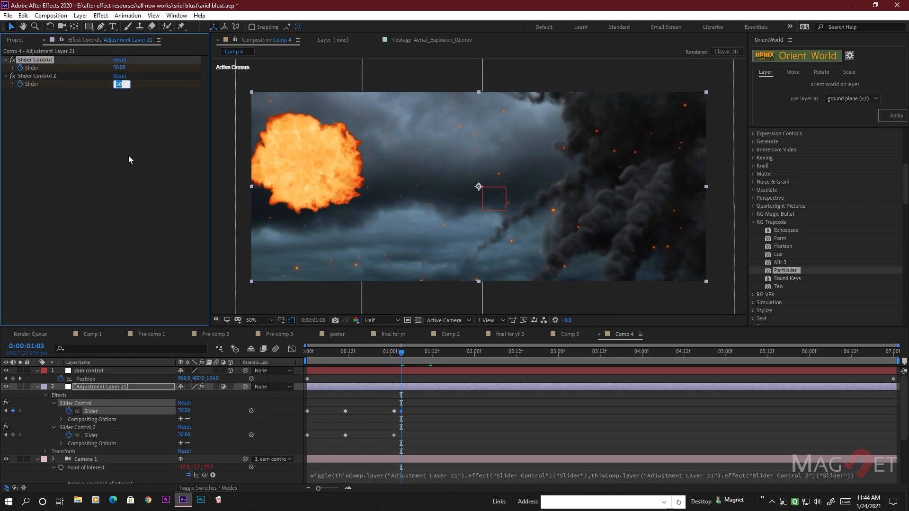
type("60")
key("Return")
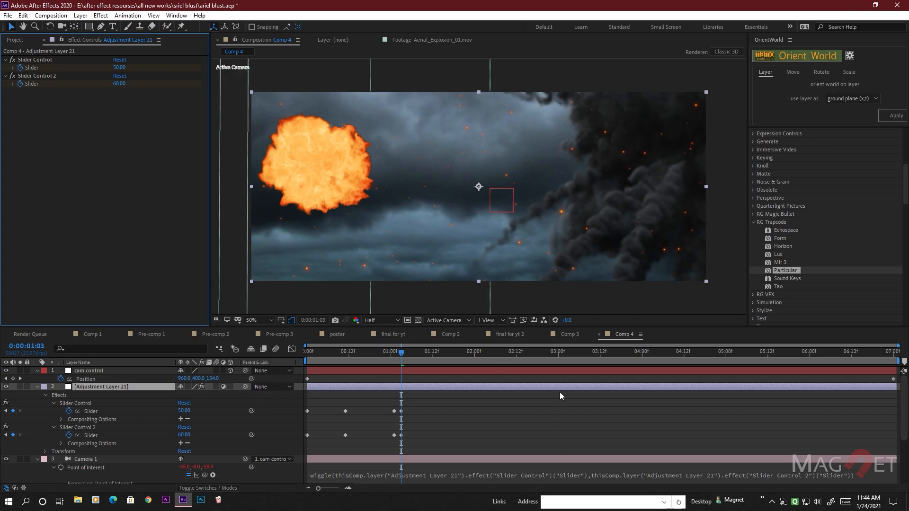
Just past 0:00:01:12, set Slider Control to 5 and Slider Control 2 to 10.
left_click_drag(401, 356, 439, 362)
key("space")
type("5")
key("Return")
type("10")
key("Return")
Play the animation from the start, then go to the third explosion's opening frames at 0:00:03:16.
key("Home")
key("space")
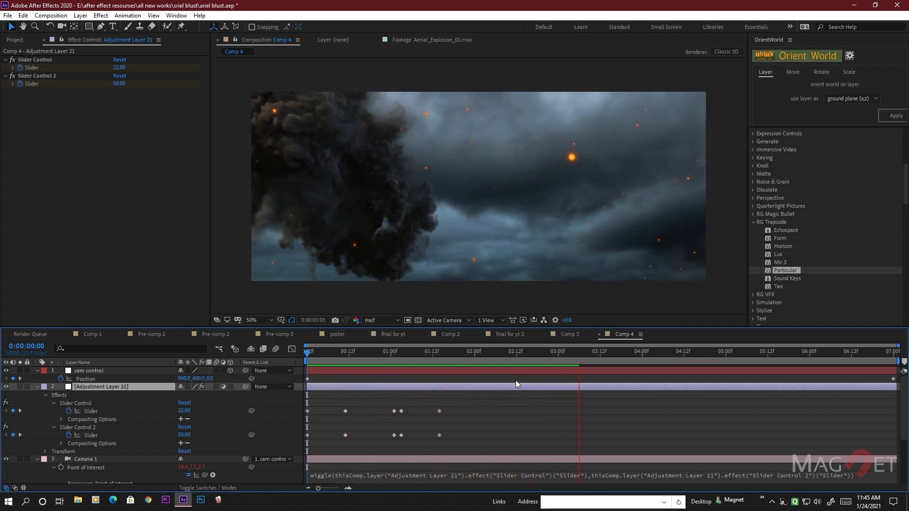
key("space")
left_click_drag(638, 351, 614, 355)
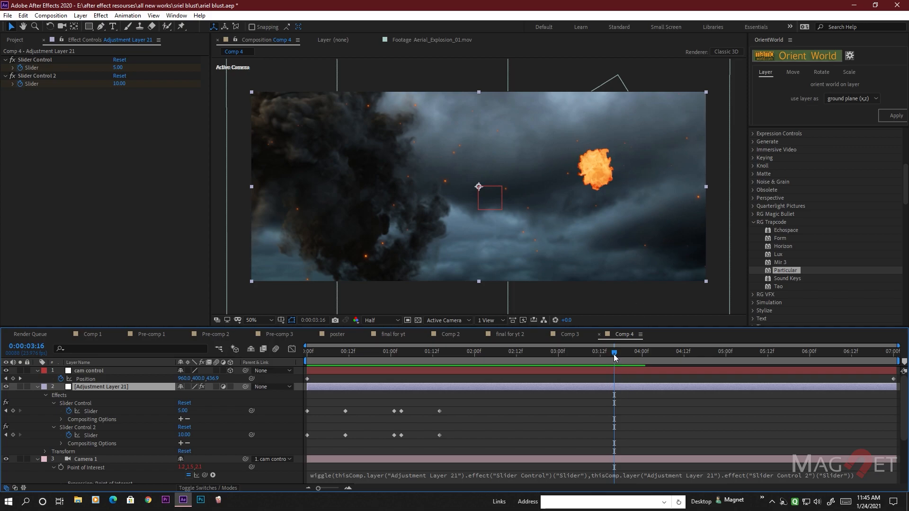
Copy both sliders' second-explosion keyframes to 0:00:03:22 for the third explosion.
left_click_drag(615, 353, 619, 349)
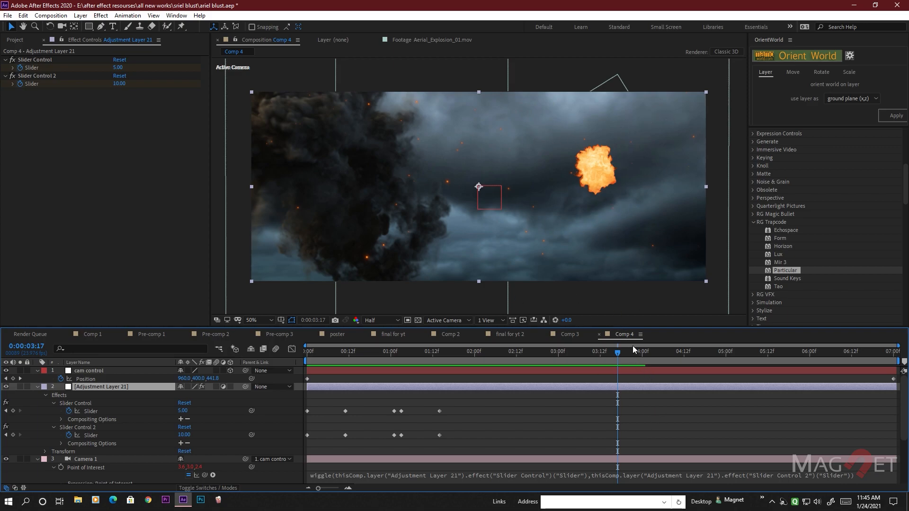
left_click_drag(618, 356, 638, 358)
left_click_drag(453, 403, 382, 445)
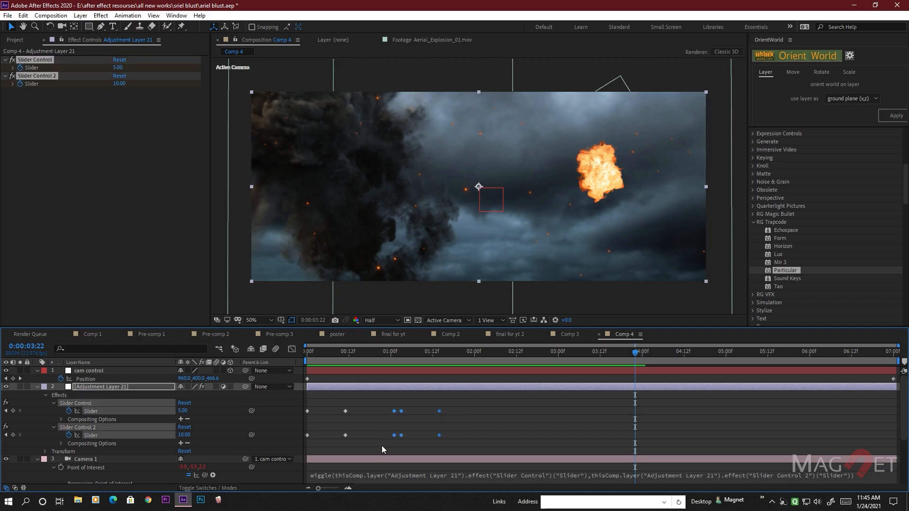
key("ctrl+v")
At 0:00:04:00, set Slider Control to 34 and play the animation from the start.
left_click_drag(636, 351, 644, 353)
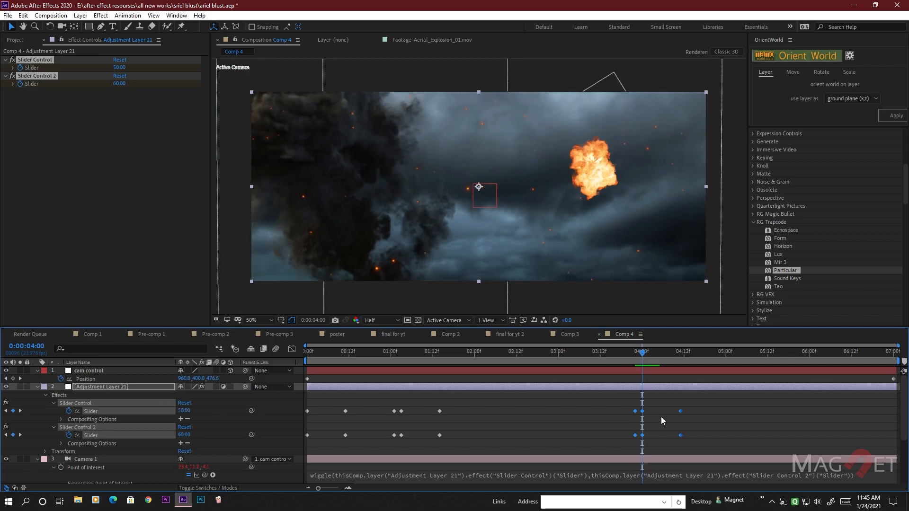
left_click(652, 398)
left_click(642, 411)
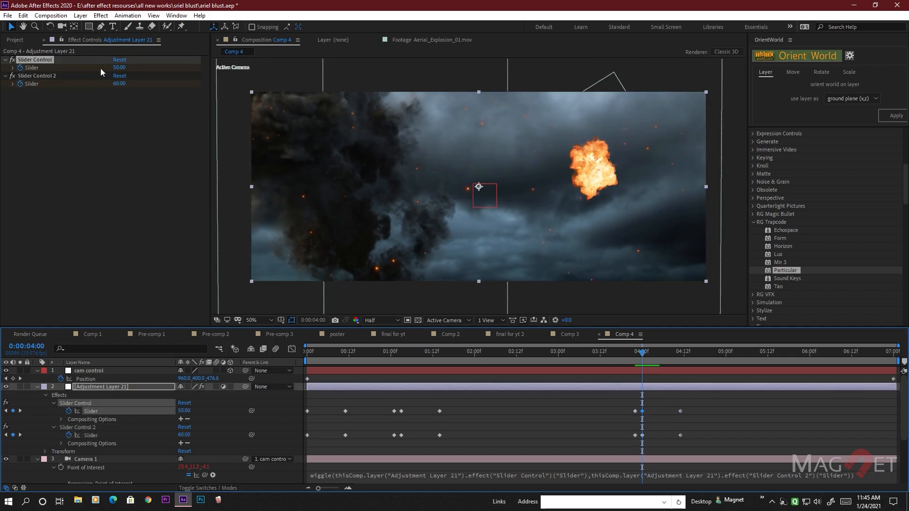
left_click_drag(125, 71, 123, 75)
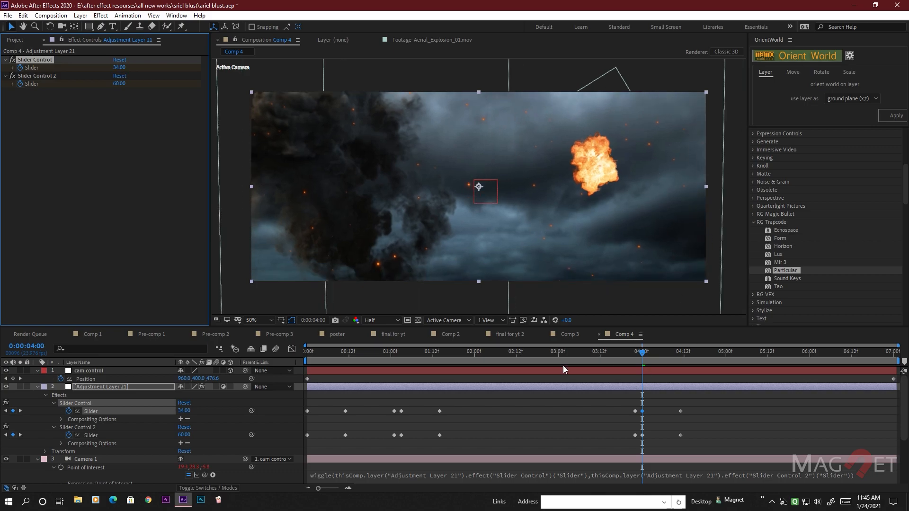
left_click_drag(643, 355, 278, 346)
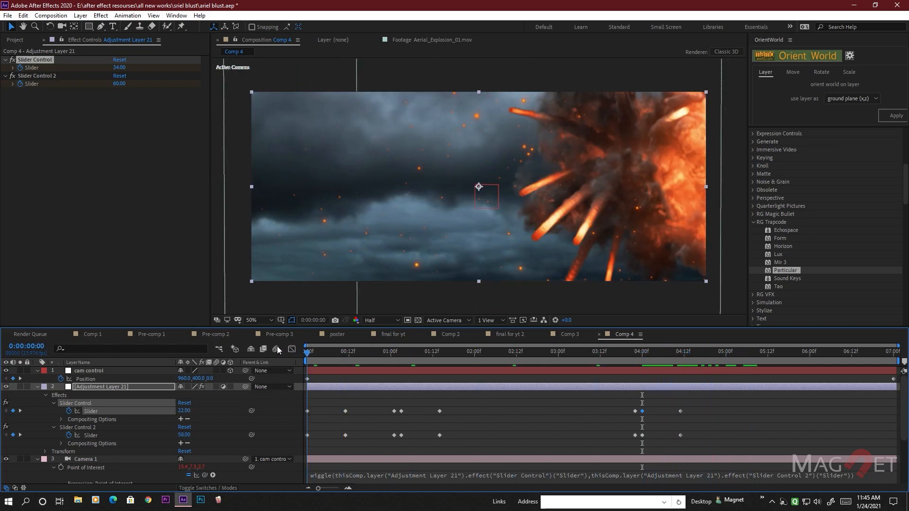
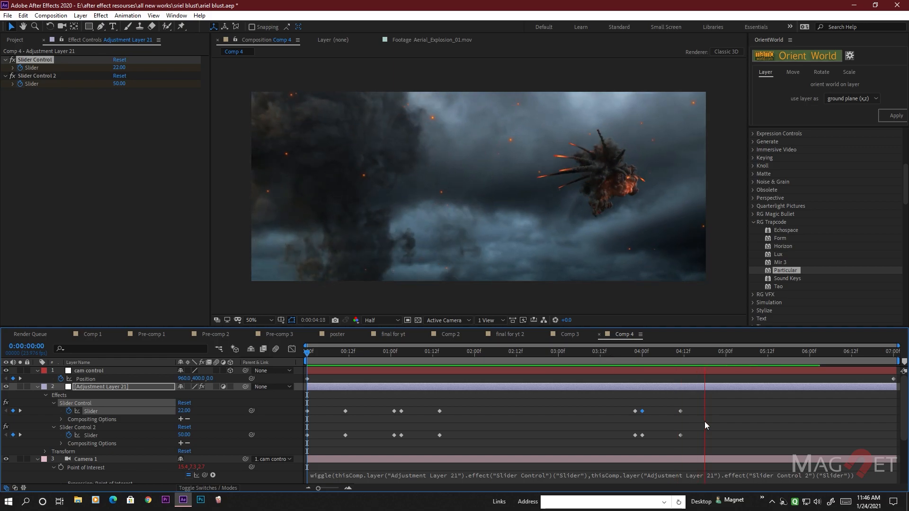
left_click_drag(727, 355, 287, 361)
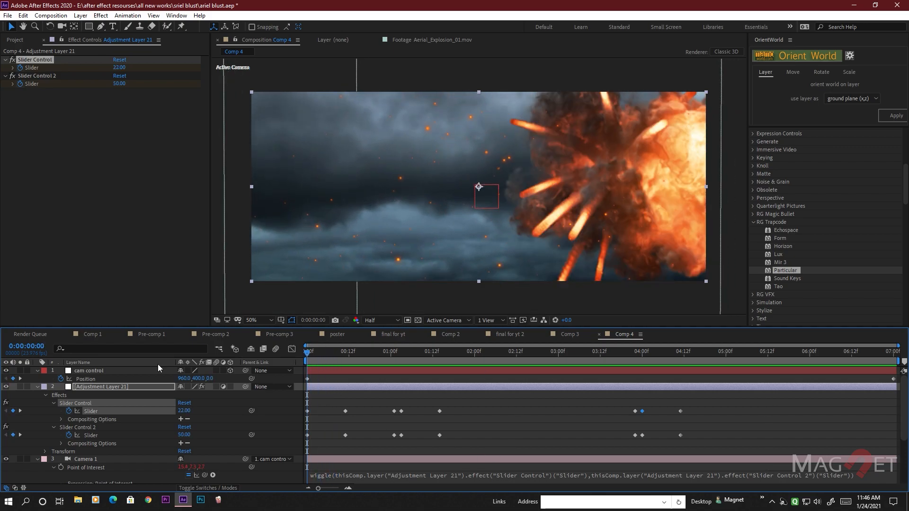
Enable keyframing for Camera 1's X, Y and Z Rotation at 0:00:00:00.
left_click(37, 387)
left_click(89, 397)
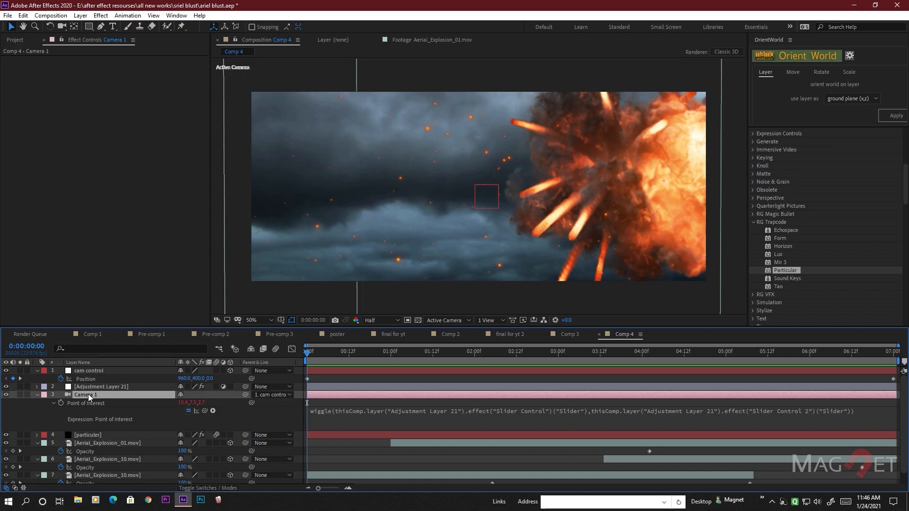
key("r")
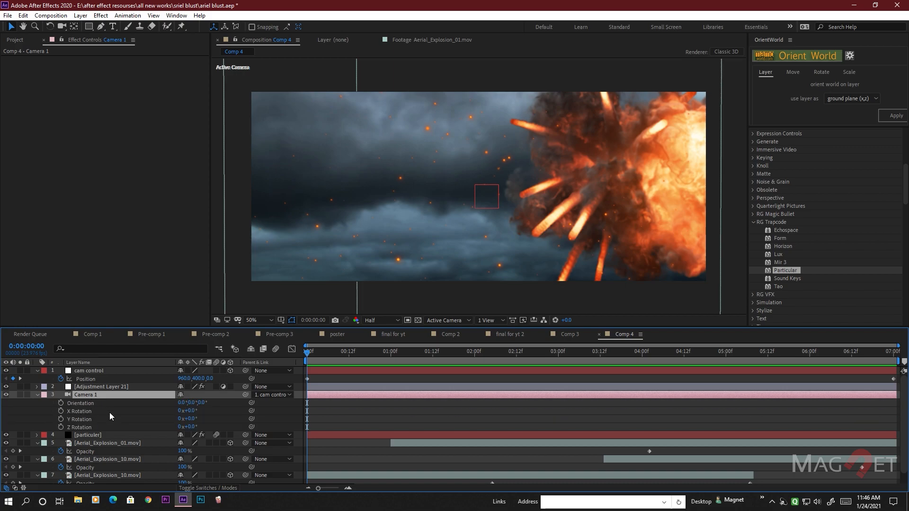
scroll(109, 413, "down", 1)
left_click_drag(417, 328, 420, 291)
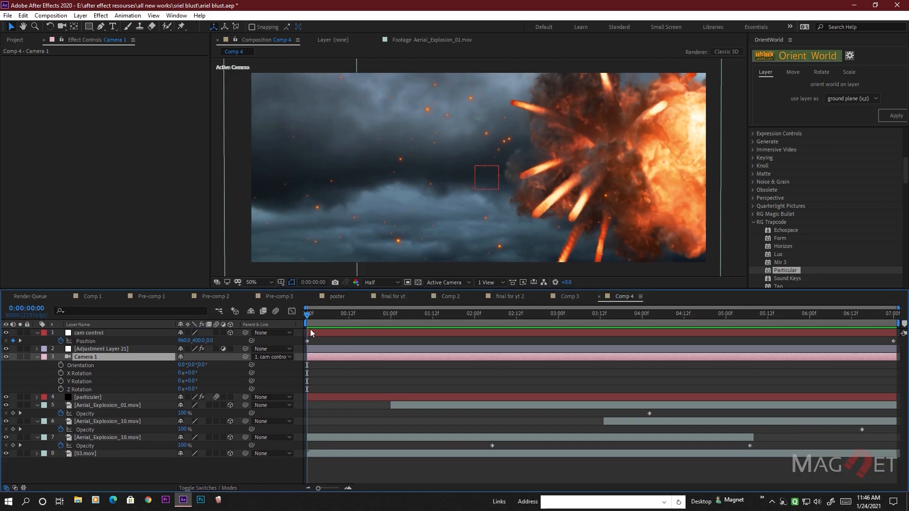
left_click(61, 373)
left_click(60, 381)
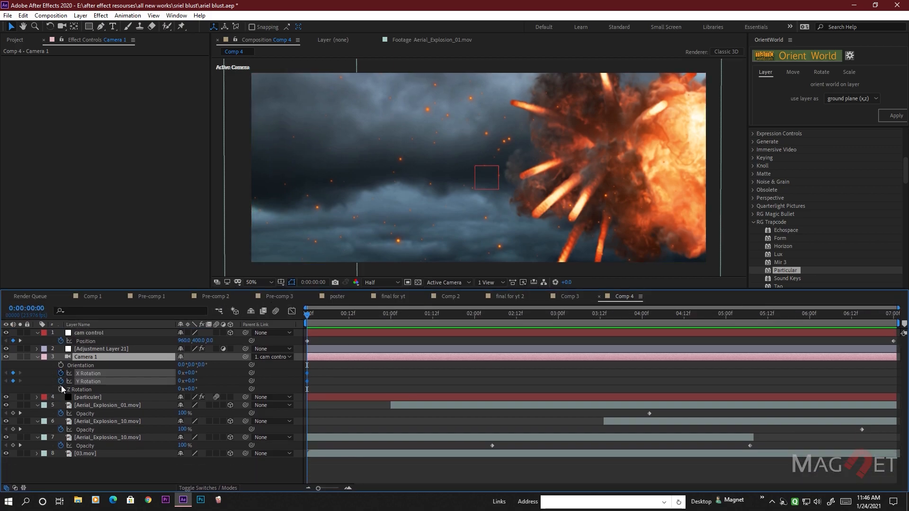
left_click(61, 389)
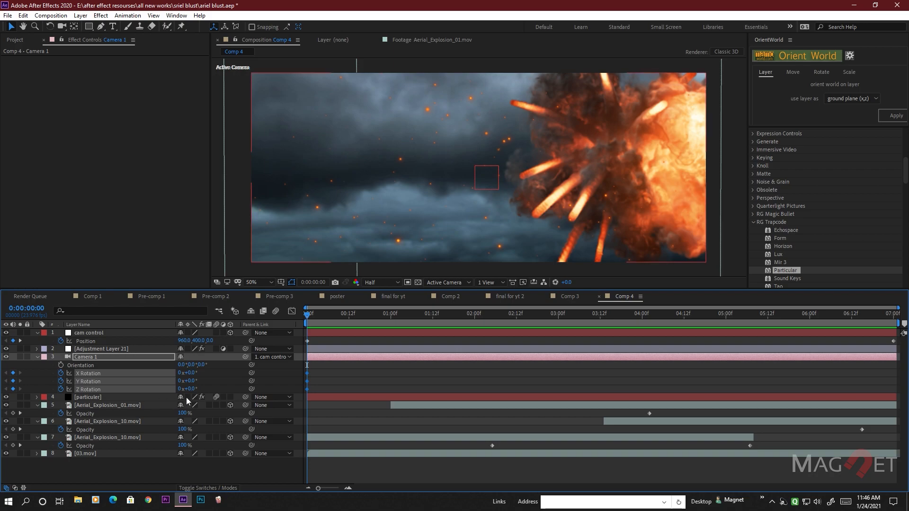
Set Camera 1's X Rotation to 8° and Z Rotation to 10°, and shift the rotation keyframes a few frames past the start.
left_click(210, 386)
mouse_move(197, 374)
left_mouse_down()
mouse_move(200, 405)
mouse_move(201, 390)
left_mouse_up()
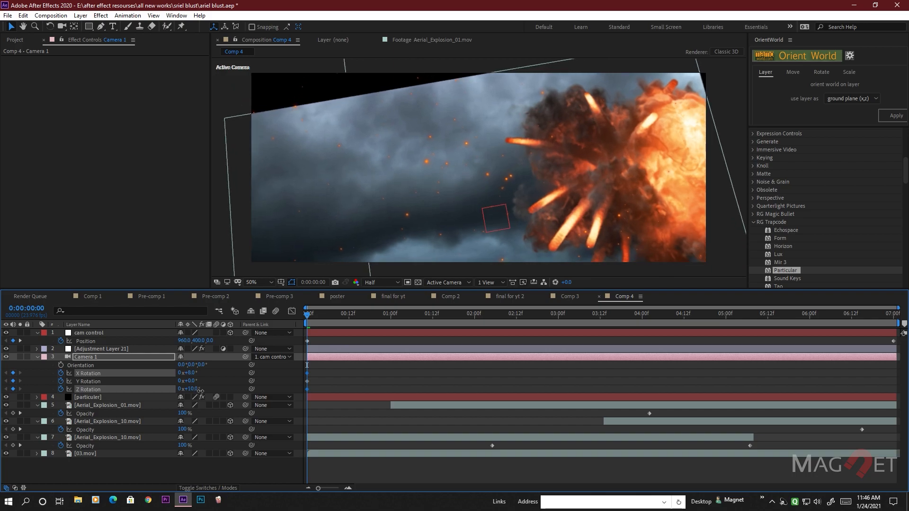
left_click(325, 388)
mouse_move(317, 373)
left_mouse_down()
mouse_move(308, 389)
mouse_move(307, 374)
mouse_move(317, 374)
left_mouse_up()
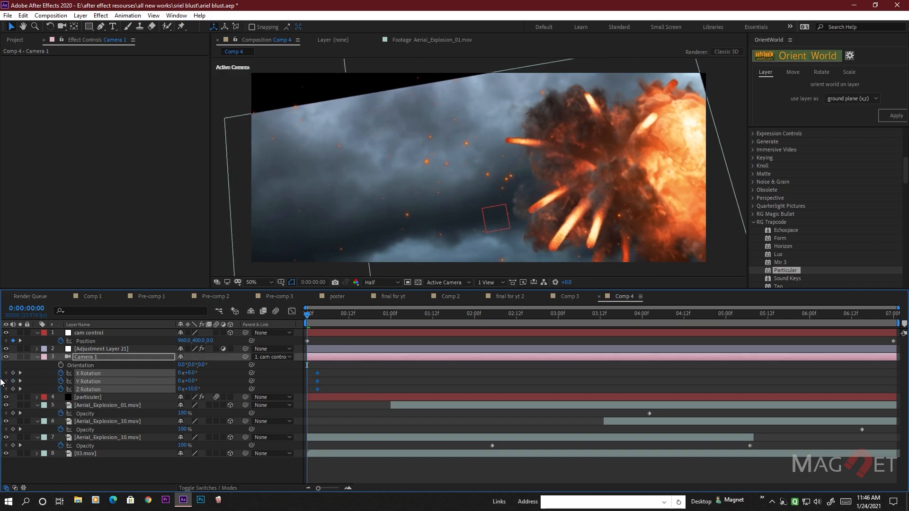
Reset Camera 1's X, Y and Z Rotation with keyframes at 0:00:00:00 and 0:00:00:10.
right_click(118, 381)
left_click(119, 321)
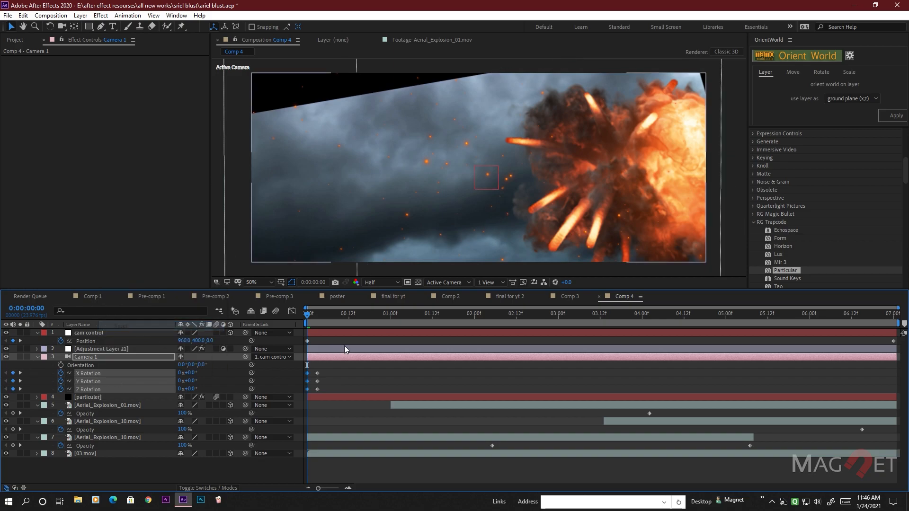
left_click_drag(306, 314, 342, 319)
right_click(107, 379)
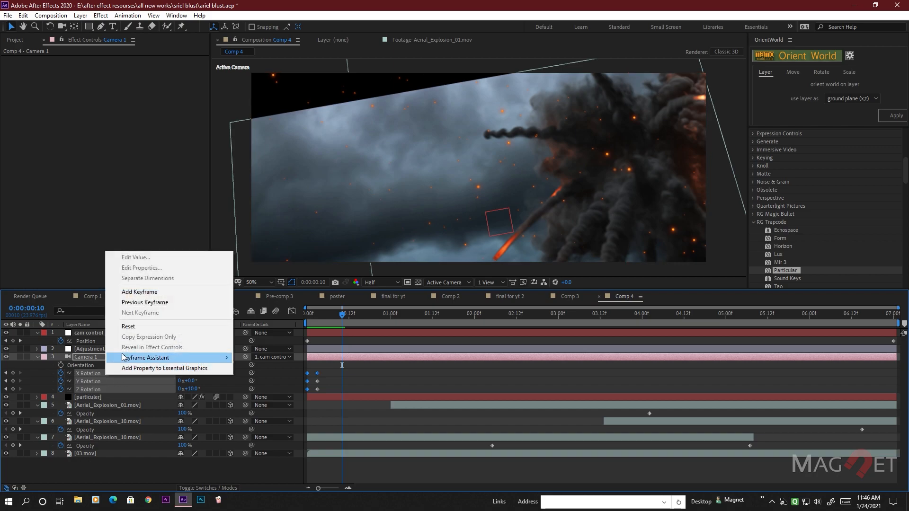
left_click(138, 320)
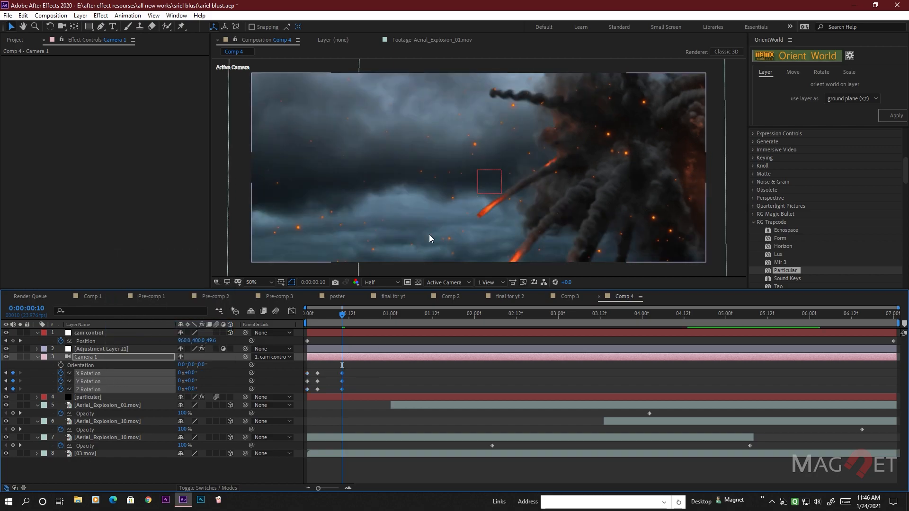
Apply Easy Ease to all of Camera 1's rotation keyframes.
left_click_drag(362, 368, 302, 399)
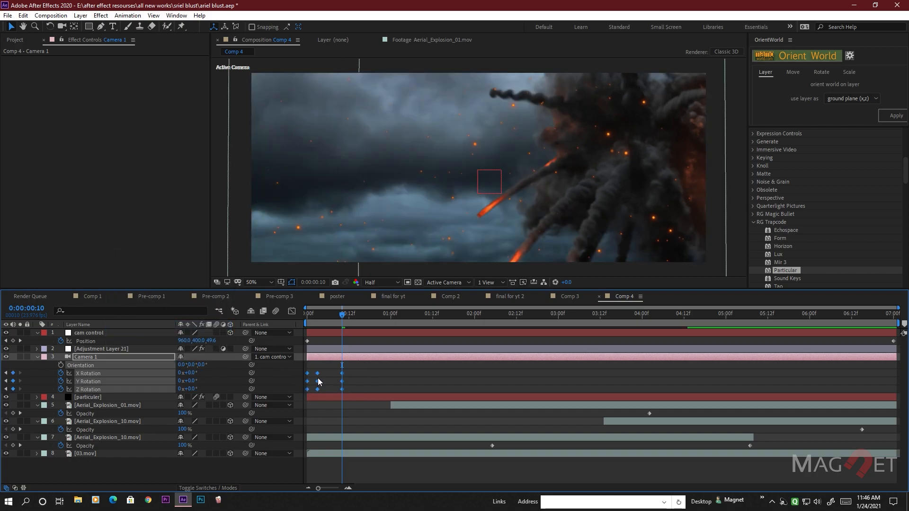
key("F9")
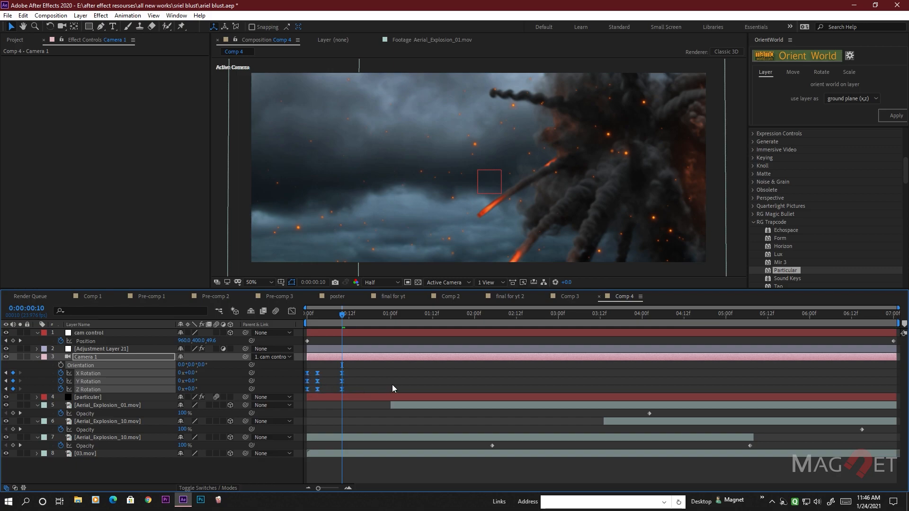
left_click(364, 377)
Add hold-value keyframes for Camera 1's X, Y and Z Rotation at 0:00:01:01, where the second explosion starts.
left_click_drag(344, 317, 399, 323)
left_click(131, 376)
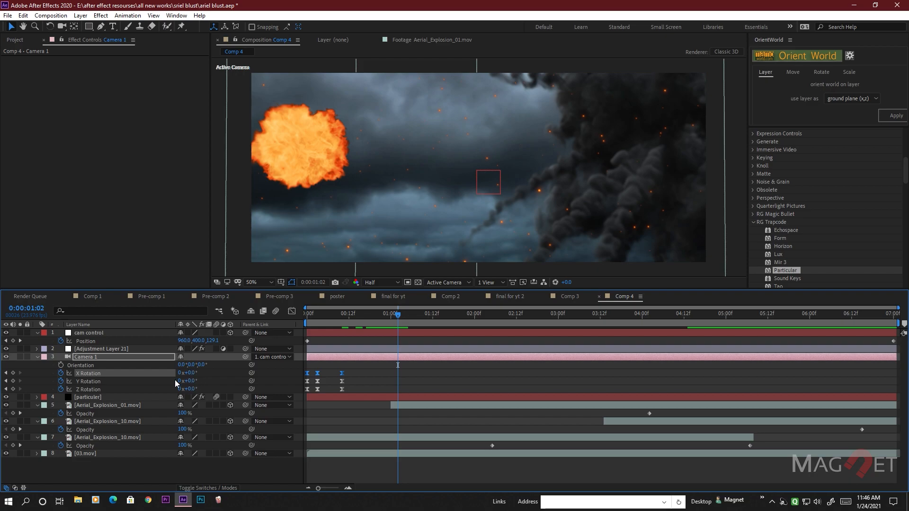
left_click(393, 315)
left_click_drag(392, 320, 391, 321)
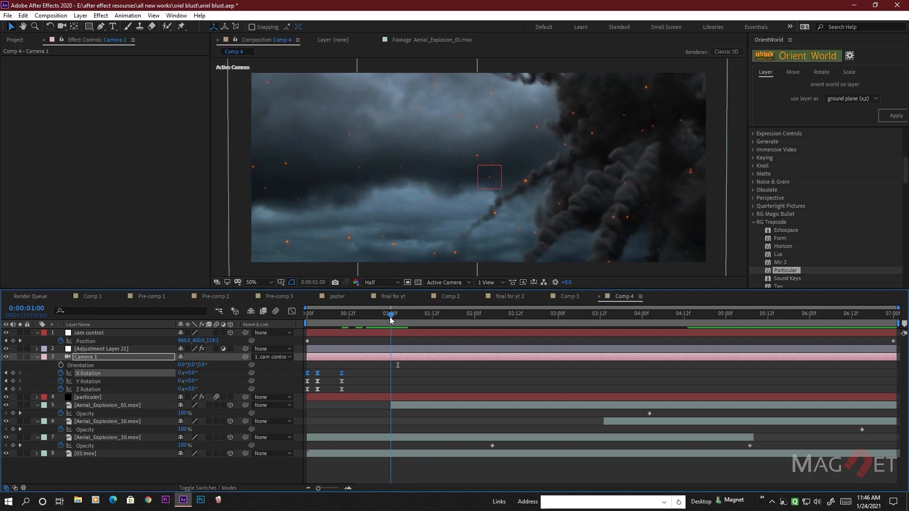
left_click(13, 373)
left_click(12, 381)
left_click(13, 389)
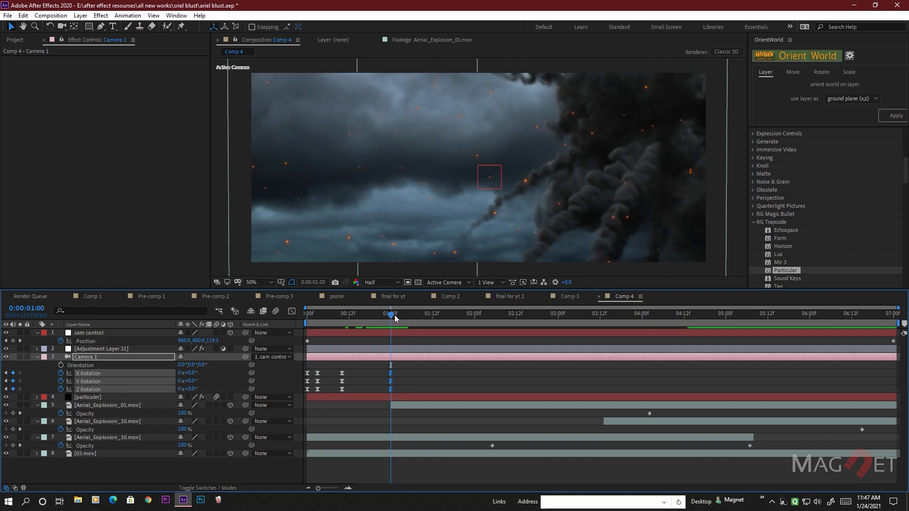
left_click_drag(395, 319, 405, 335)
left_click_drag(391, 376, 394, 375)
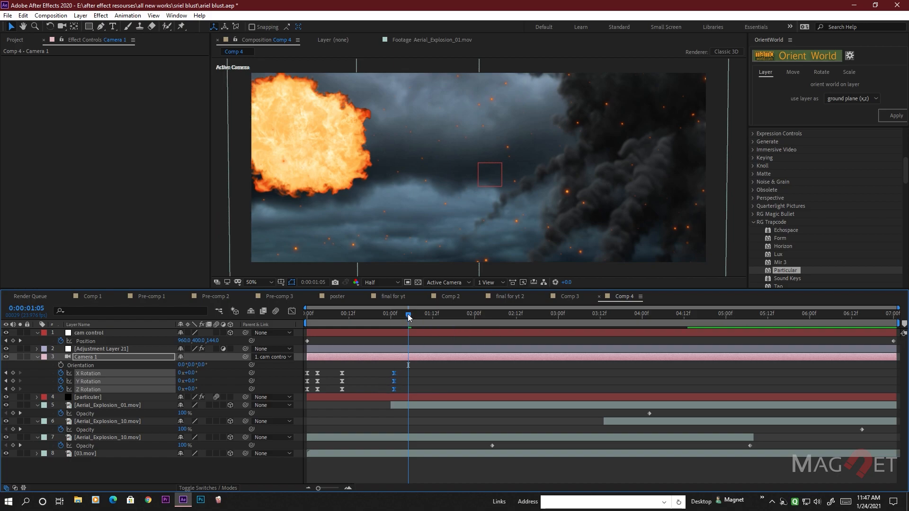
At 0:00:01:06, set Camera 1's X Rotation to 7°, Y Rotation to -8° and Z Rotation to -17°.
left_click(412, 316)
left_click(229, 387)
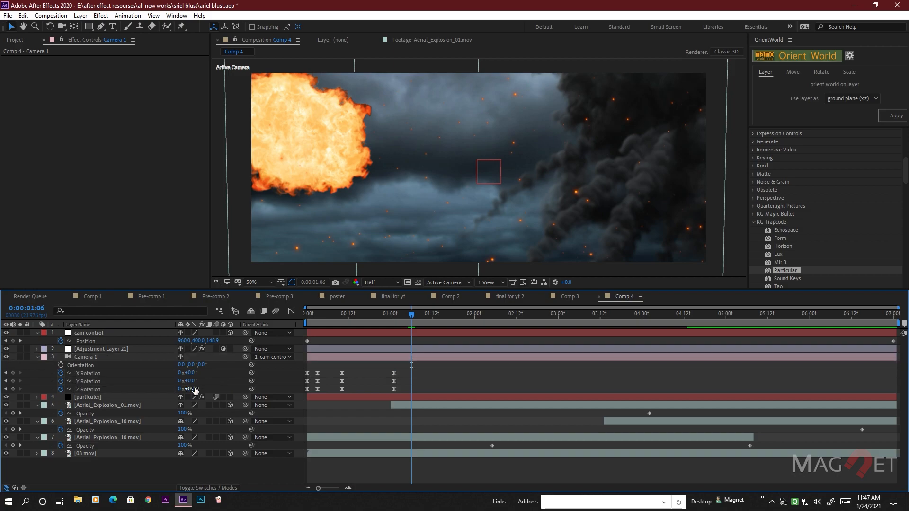
mouse_move(197, 389)
left_mouse_down()
mouse_move(189, 391)
mouse_move(199, 375)
mouse_move(192, 385)
left_mouse_up()
Reset Camera 1's X, Y and Z Rotation at 0:00:01:15.
left_click_drag(412, 315, 443, 315)
right_click(93, 374)
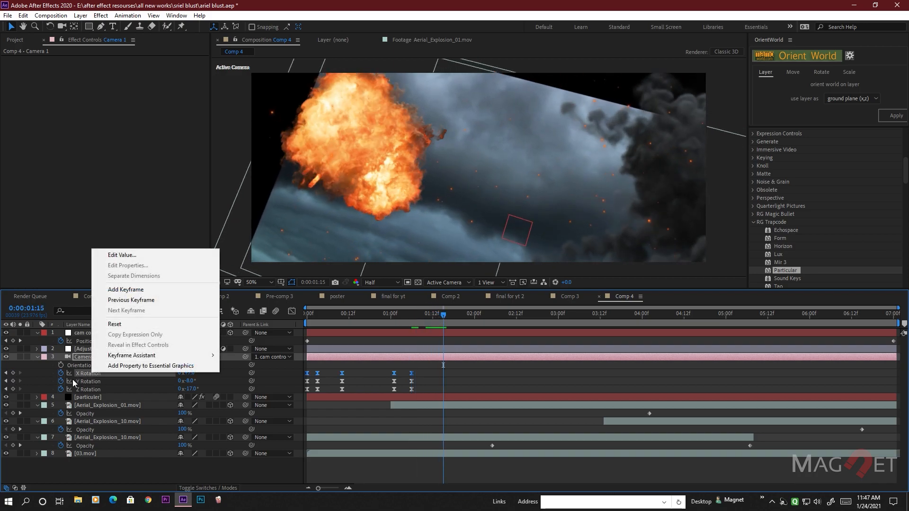
left_click(89, 389, "ctrl")
left_click(91, 382, "ctrl")
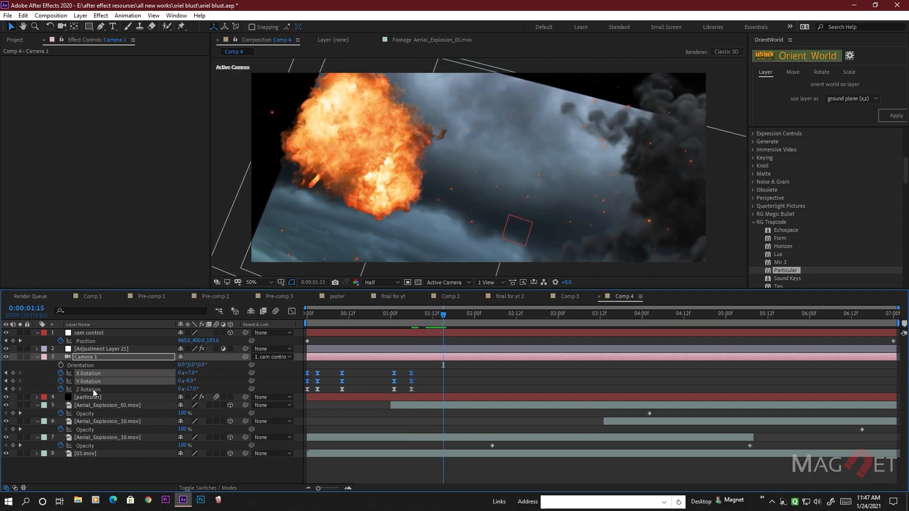
left_click(93, 389, "ctrl")
right_click(94, 389)
left_click(133, 333)
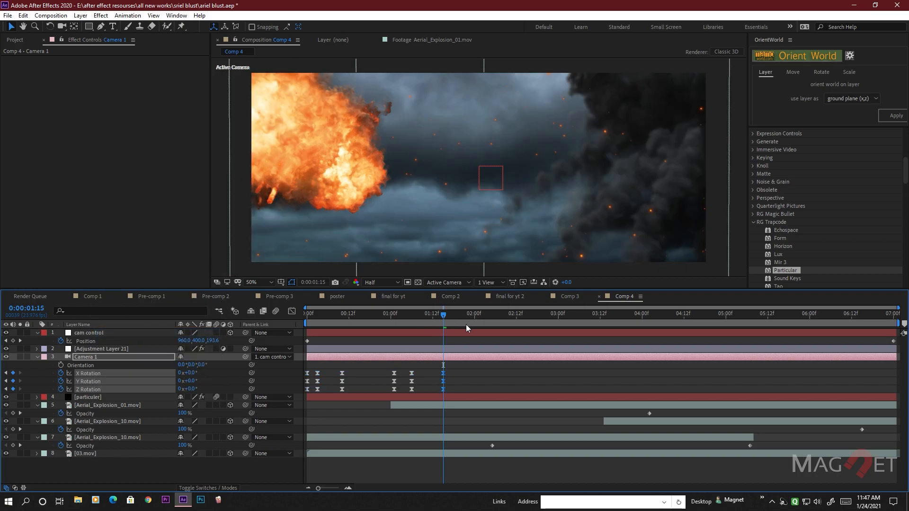
Play the animation from the start through the second explosion to check the camera rotation.
left_click_drag(441, 314, 308, 331)
left_click(367, 376)
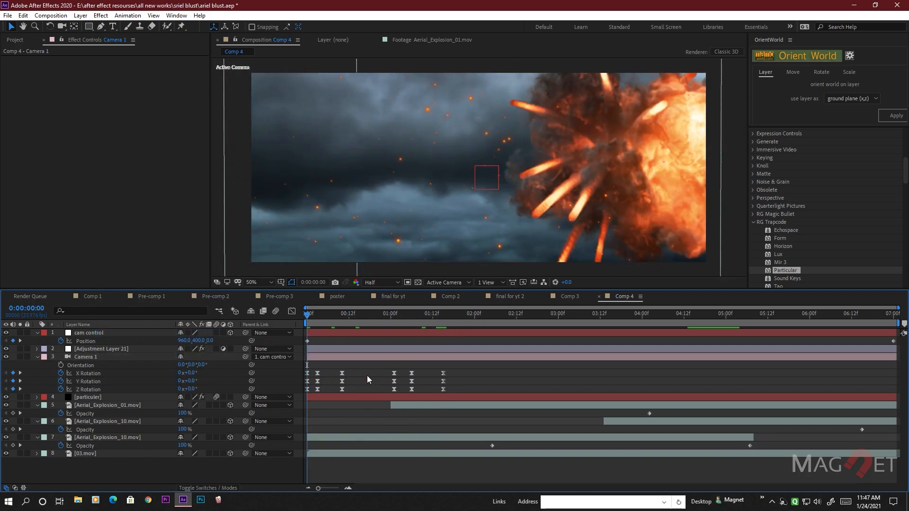
scroll(589, 216, "down", 2)
key("space")
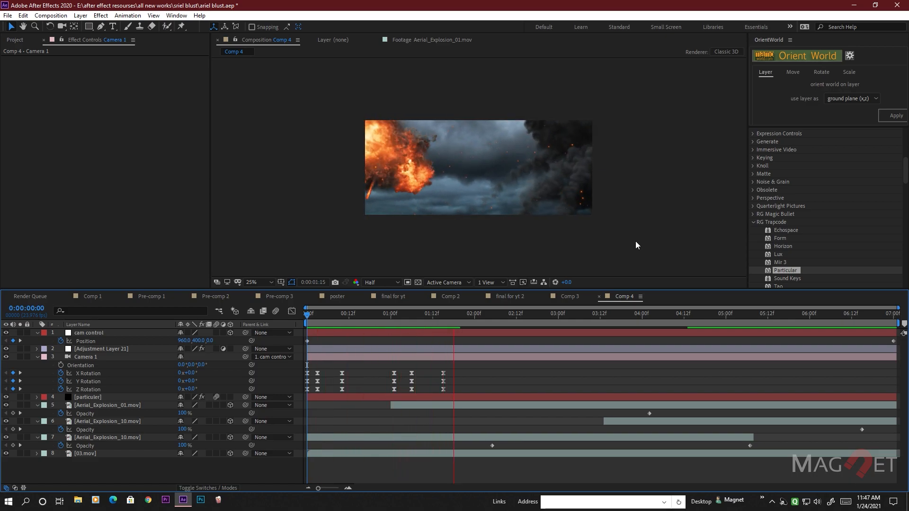
key("space")
At 0:00:01:06, set Camera 1's X Rotation to 14°, Y to 0° and Z to 6°, and replay the second explosion.
left_click_drag(471, 314, 412, 323)
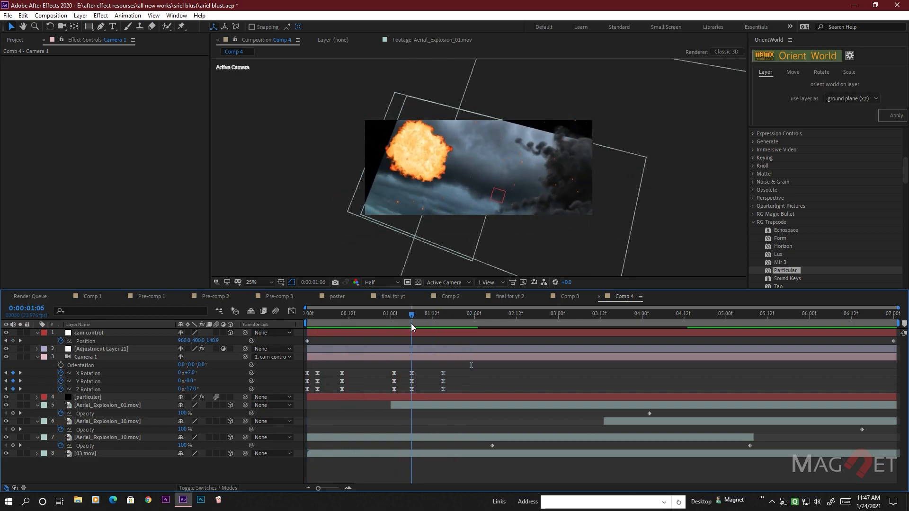
mouse_move(194, 389)
left_mouse_down()
mouse_move(205, 389)
mouse_move(191, 373)
mouse_move(198, 383)
left_mouse_up()
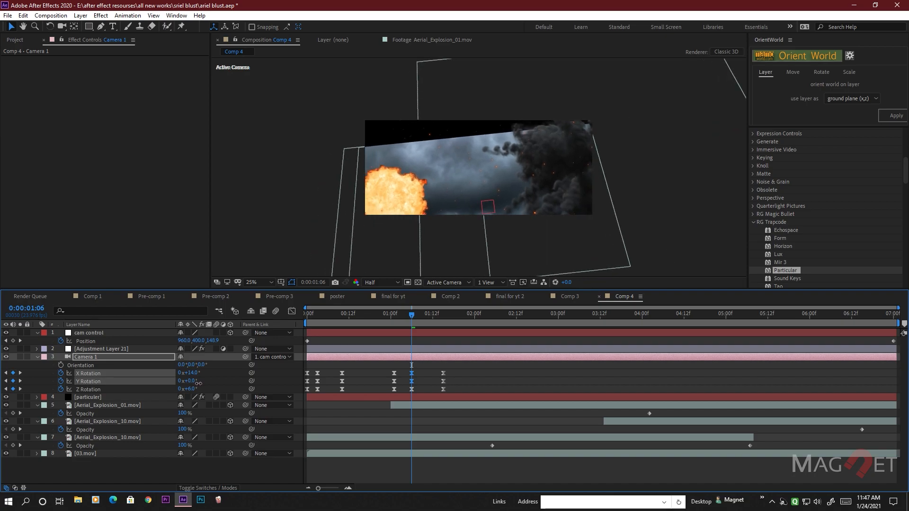
left_click_drag(410, 315, 385, 321)
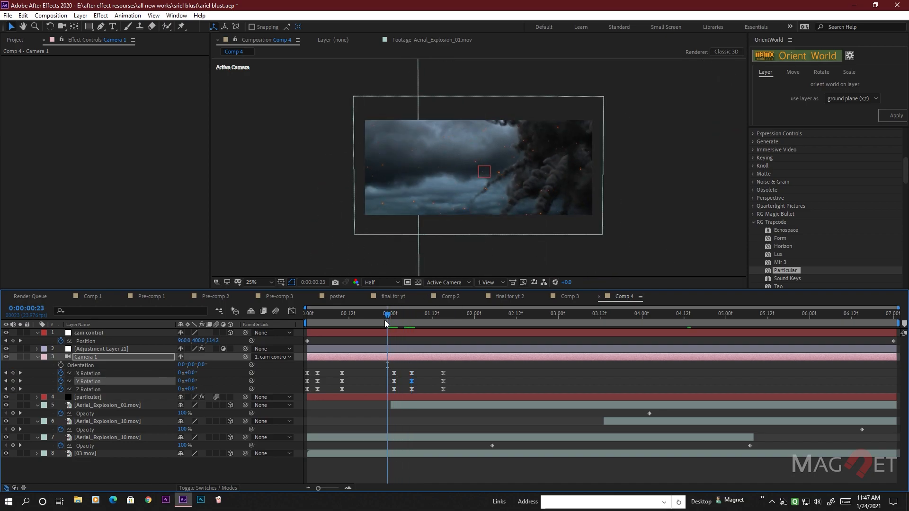
key("space")
left_click_drag(448, 316, 416, 322)
Scale the 03.mov cloud background up to 6330% so that it fills the tilted frame.
scroll(450, 182, "up", 2)
scroll(451, 183, "down", 3)
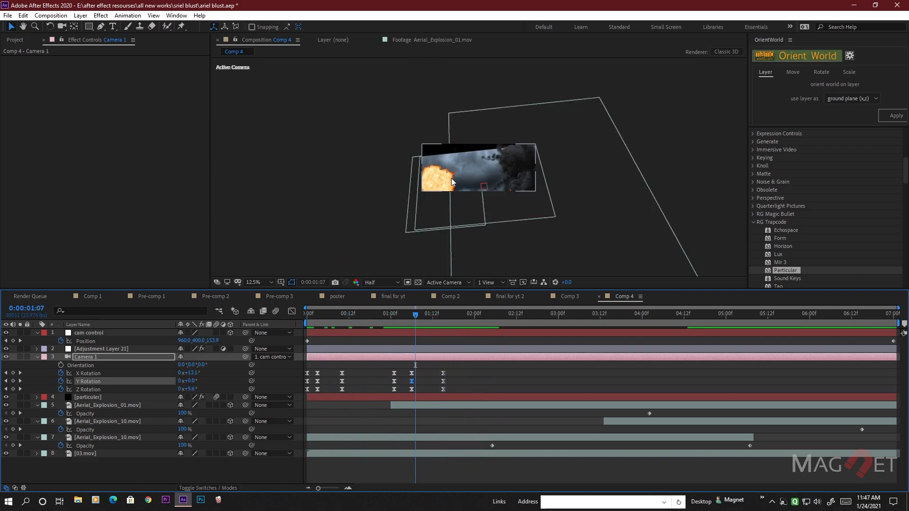
scroll(496, 195, "up", 1)
left_click(83, 455)
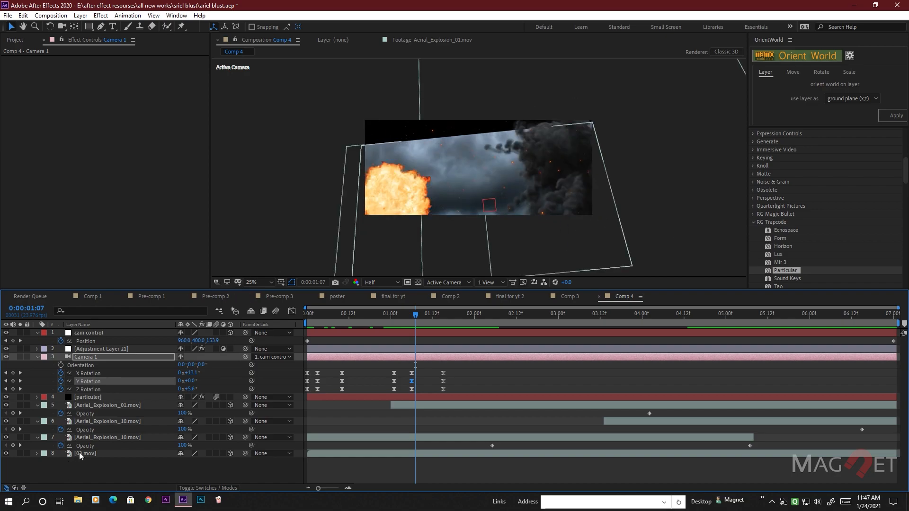
key("s")
left_click_drag(199, 467, 241, 465)
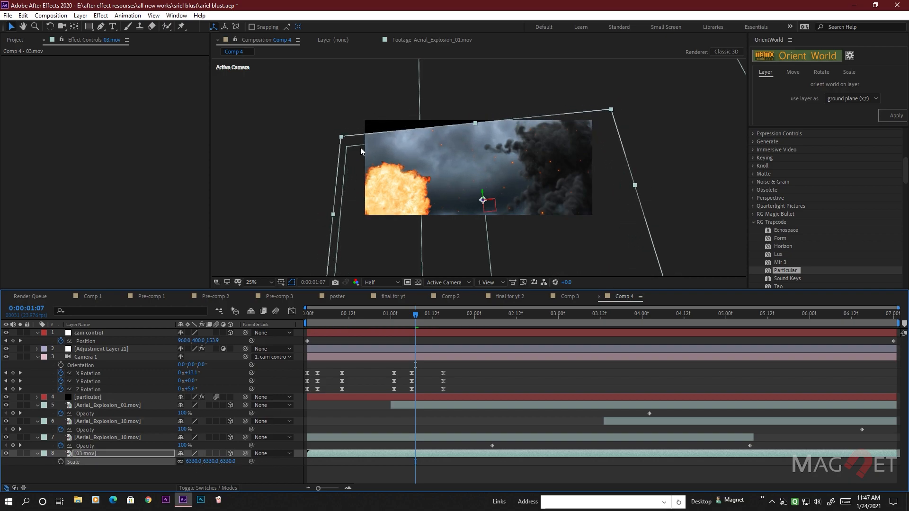
scroll(428, 166, "up", 2)
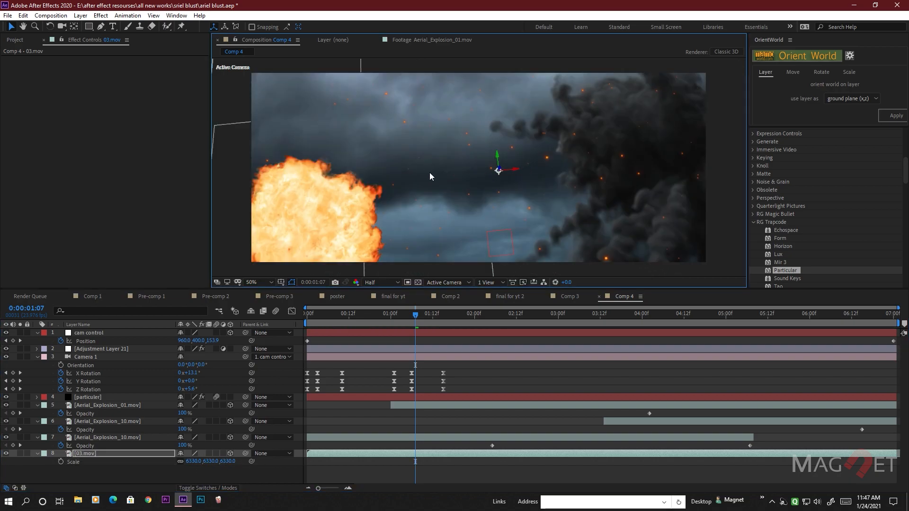
Play the animation from the start to check the enlarged background's coverage.
left_click_drag(416, 315, 266, 321)
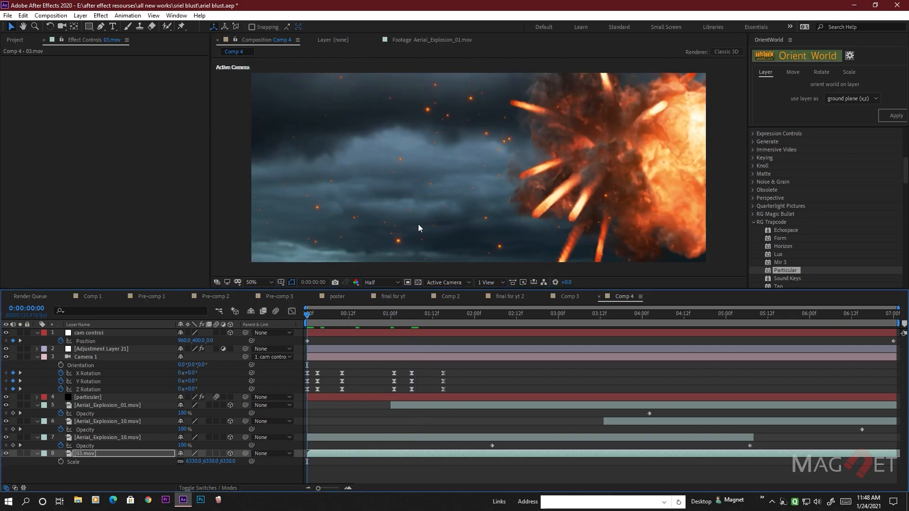
key("space")
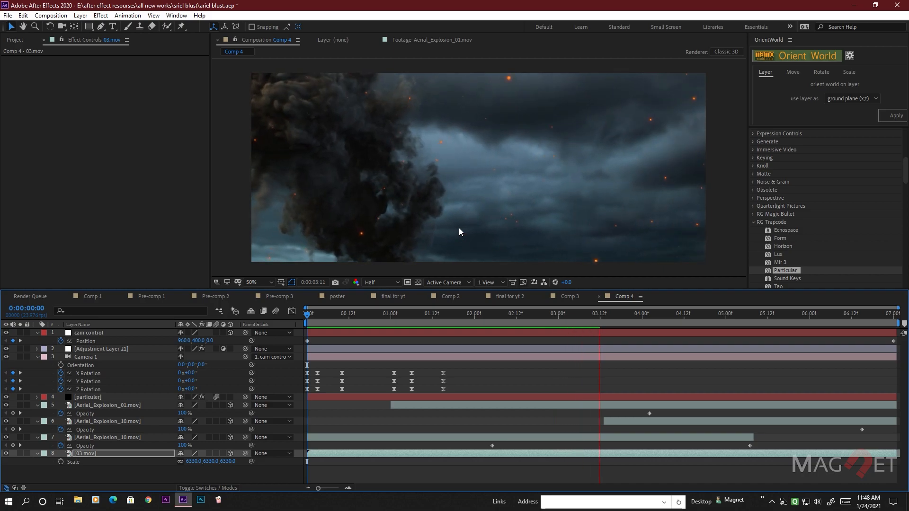
key("space")
Select Camera 1's second-explosion rotation keyframes and go to the third explosion at 0:00:03:23.
left_click_drag(458, 368, 387, 391)
mouse_move(652, 318)
left_mouse_down()
mouse_move(605, 323)
mouse_move(640, 316)
left_mouse_up()
key("shift+F2")
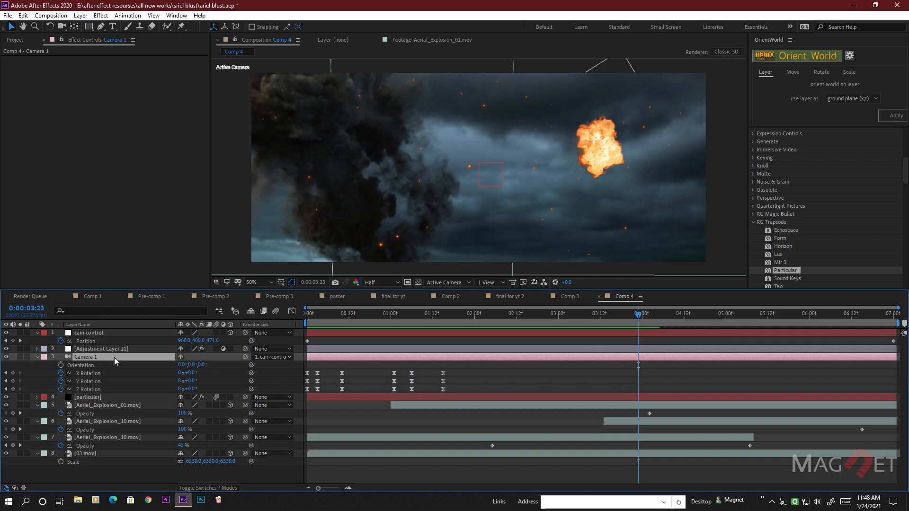
Copy Camera 1's second group of X, Y and Z Rotation keyframes and paste it at 0:00:03:23.
left_click_drag(450, 371, 390, 393)
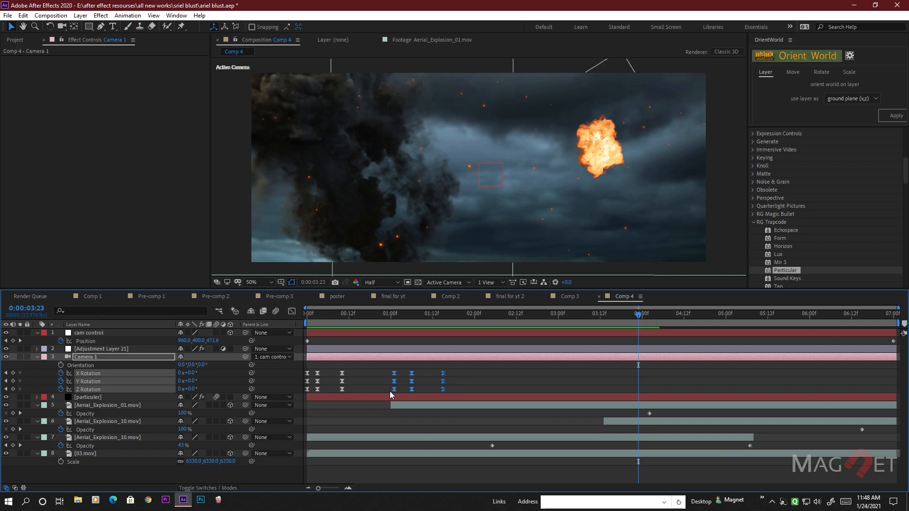
key("ctrl+c")
key("ctrl+v")
Set Camera 1's X Rotation to 5° and Z Rotation to 1° at 0:00:04:04, and preview the shake.
left_click_drag(638, 316, 660, 330)
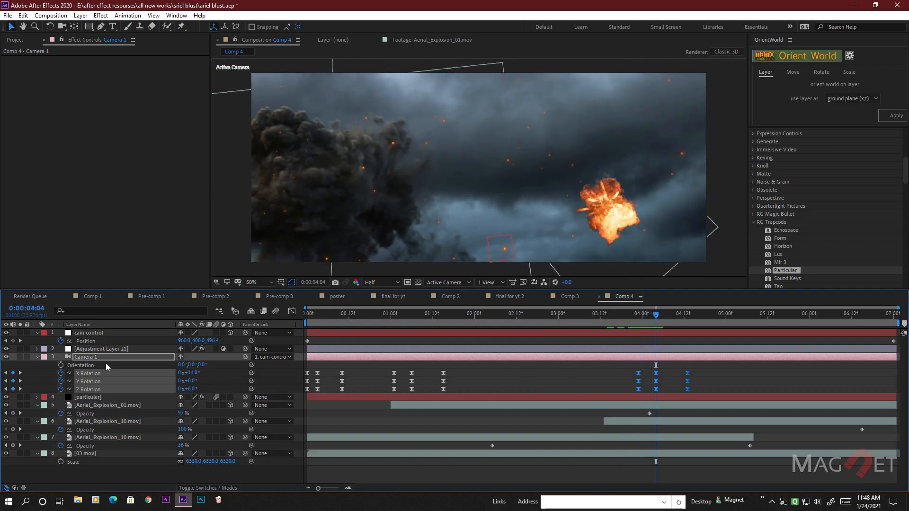
left_click(218, 376)
left_click_drag(196, 374, 193, 390)
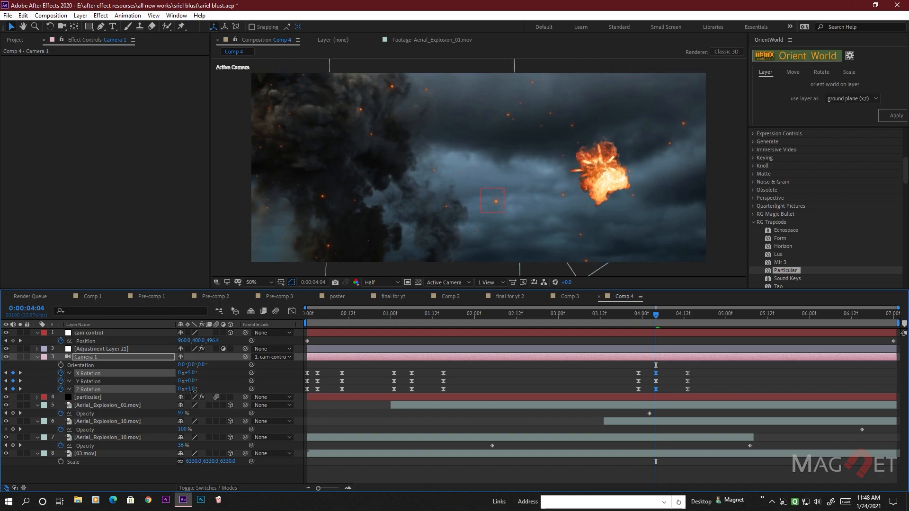
left_click_drag(656, 314, 631, 318)
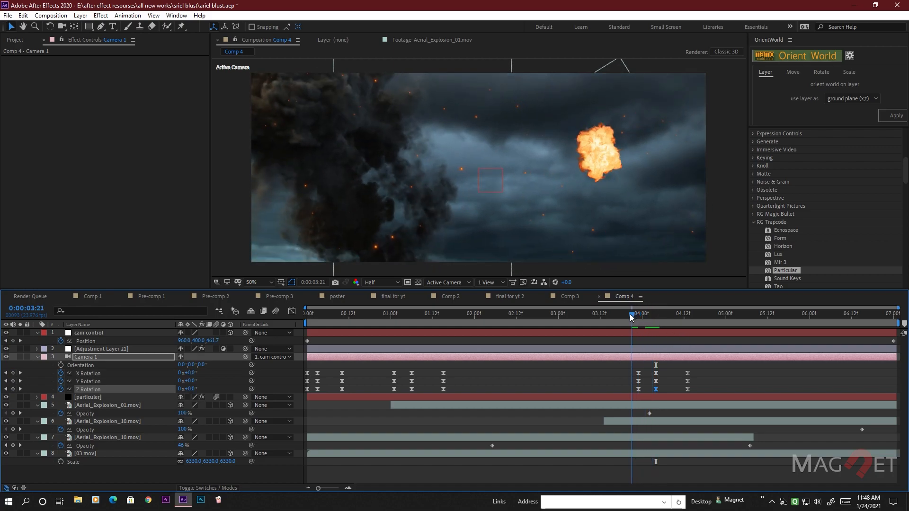
key("space")
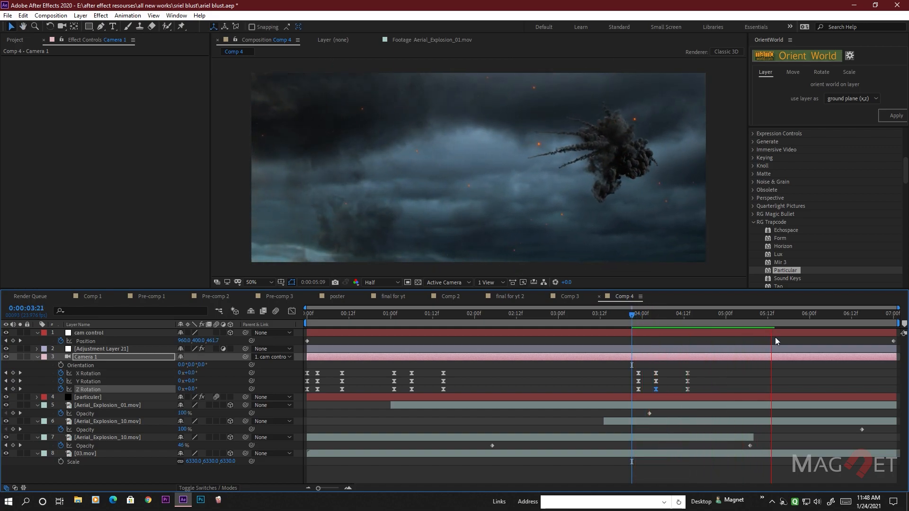
Reveal Adjustment Layer 21's keyframes and set Slider Control to 21 and Slider Control 2 to 18 at 0:00:04:00.
left_click(642, 319)
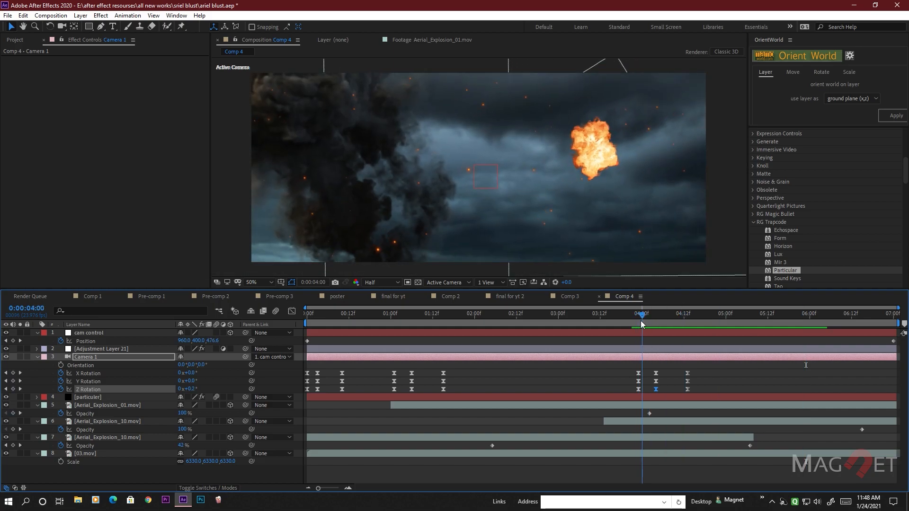
left_click_drag(640, 320, 638, 322)
left_click(173, 349)
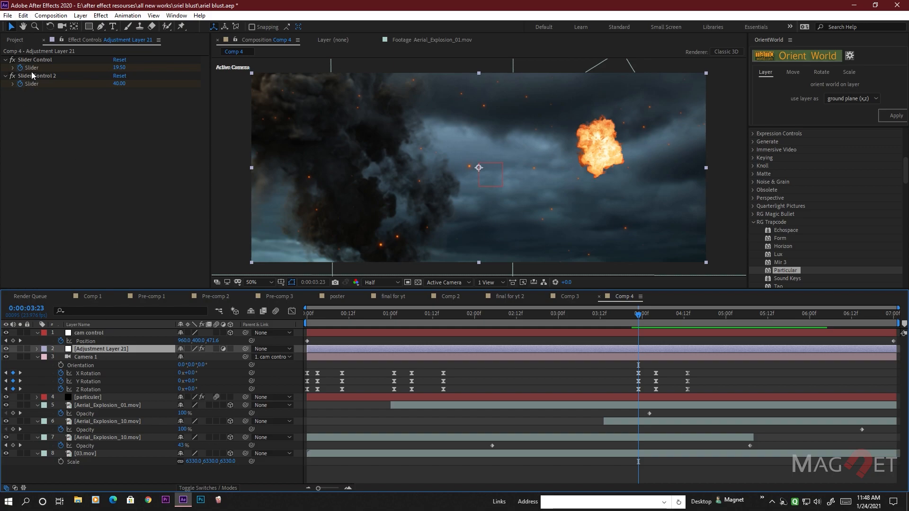
key("u")
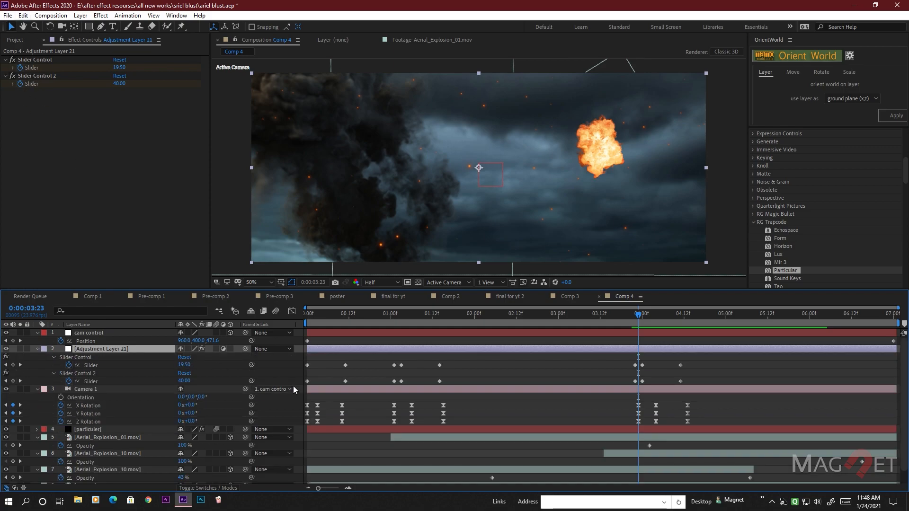
left_click(20, 365)
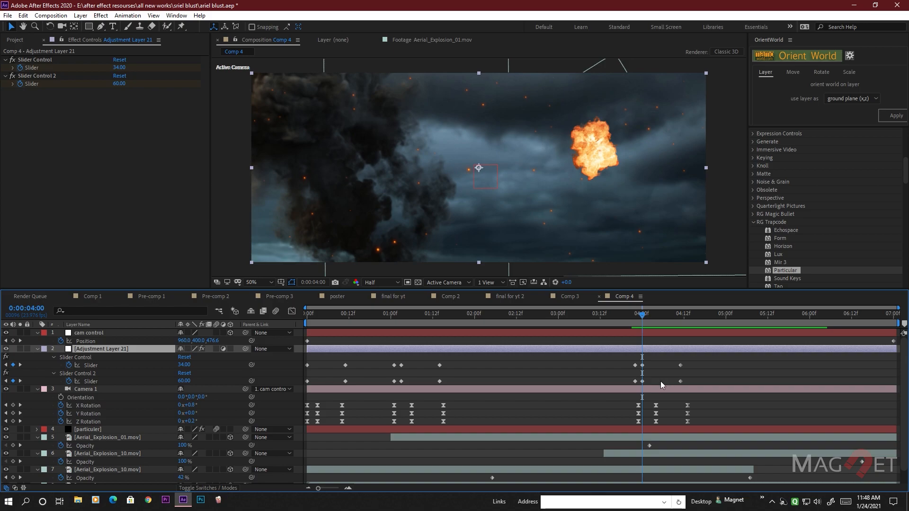
left_click_drag(655, 360, 639, 385)
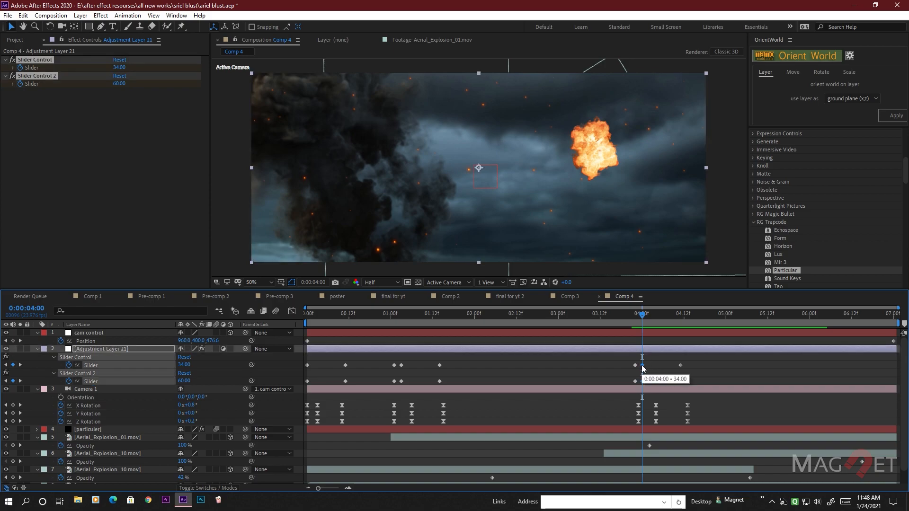
mouse_move(125, 70)
left_mouse_down()
mouse_move(122, 94)
mouse_move(129, 68)
left_mouse_up()
left_click(120, 105)
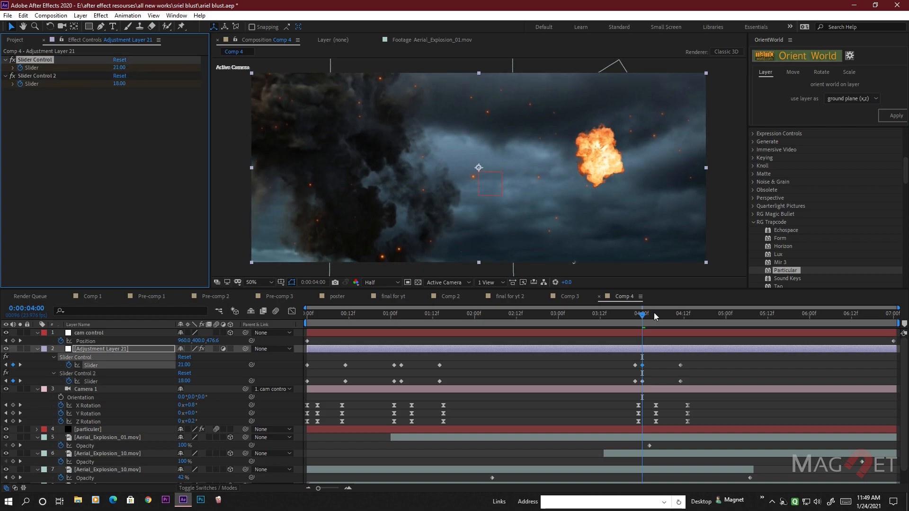
Check the shake at 0:00:04:11 and play the composition from the first frame to review the camera motion.
left_click_drag(646, 317, 682, 317)
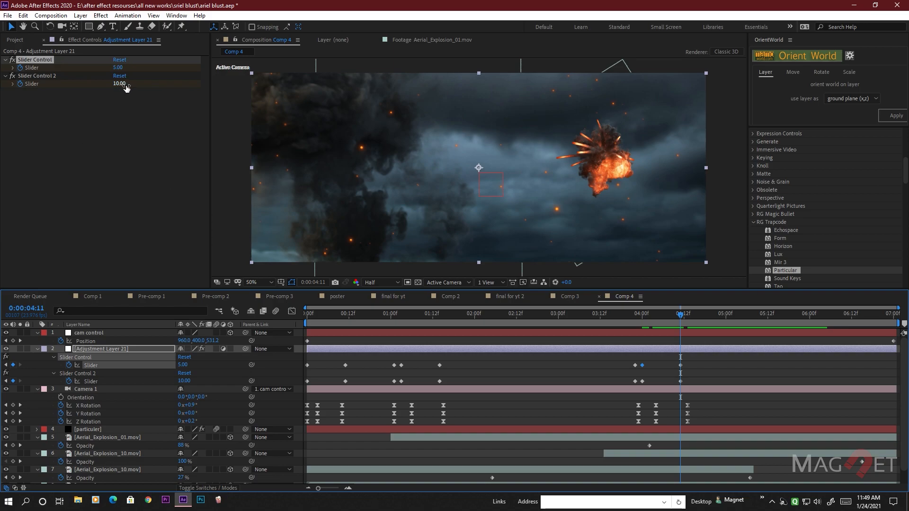
left_click(723, 230)
left_click_drag(680, 316, 278, 333)
scroll(386, 195, "down", 2)
left_click(283, 181)
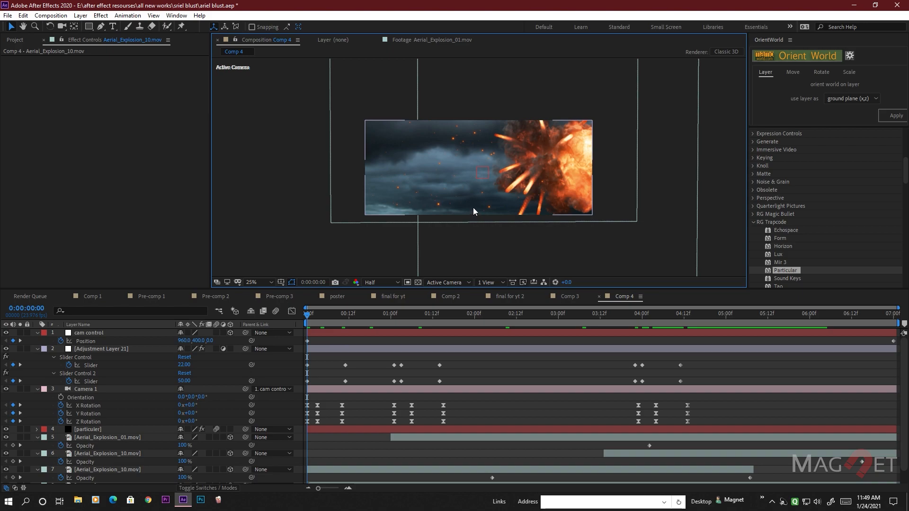
key("space")
left_click_drag(309, 322, 301, 324)
key("space")
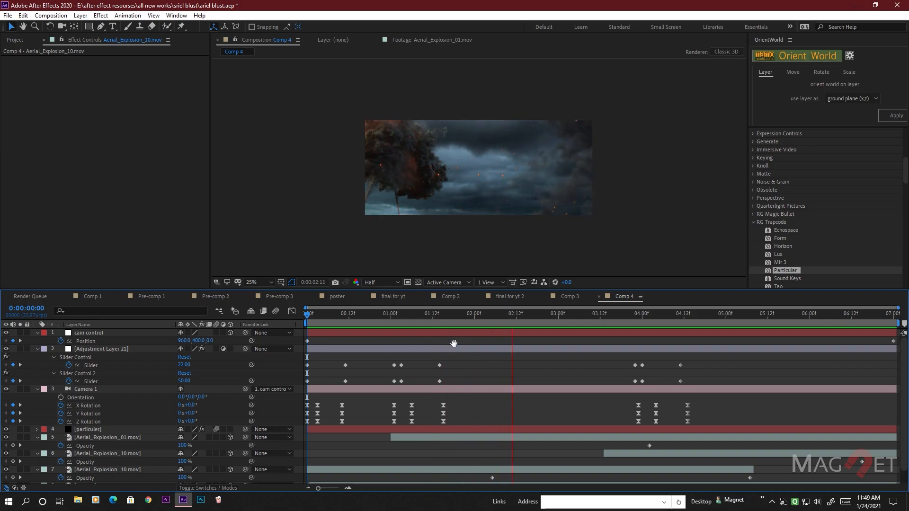
key("space")
left_click_drag(445, 321, 287, 319)
scroll(522, 234, "up", 2)
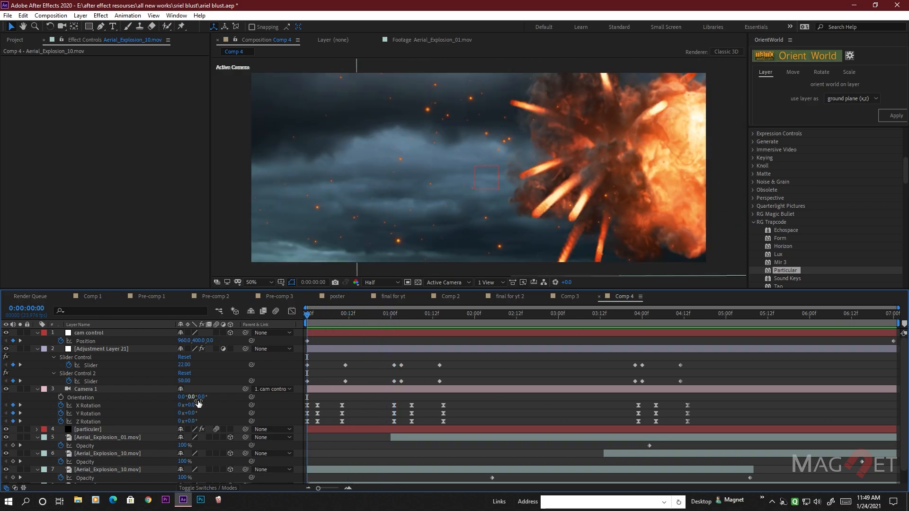
Set Camera 1's rotation at 0:00:00:03 to X 0°, Y -5° and Z -7°, and preview from the start.
left_click(150, 412)
left_click_drag(306, 316, 318, 319)
left_click_drag(329, 399, 312, 427)
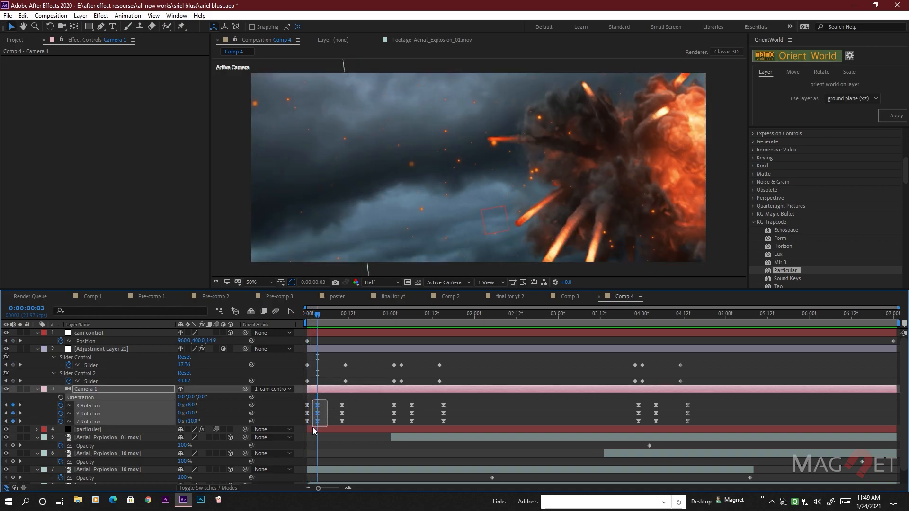
left_click(197, 406)
mouse_move(198, 408)
left_mouse_down()
mouse_move(188, 408)
mouse_move(197, 424)
mouse_move(190, 423)
left_mouse_up()
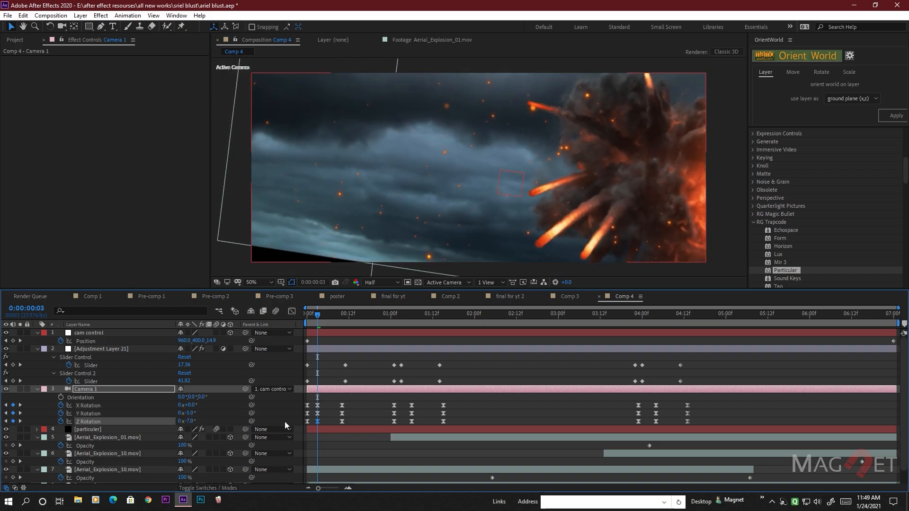
left_click_drag(312, 317, 307, 316)
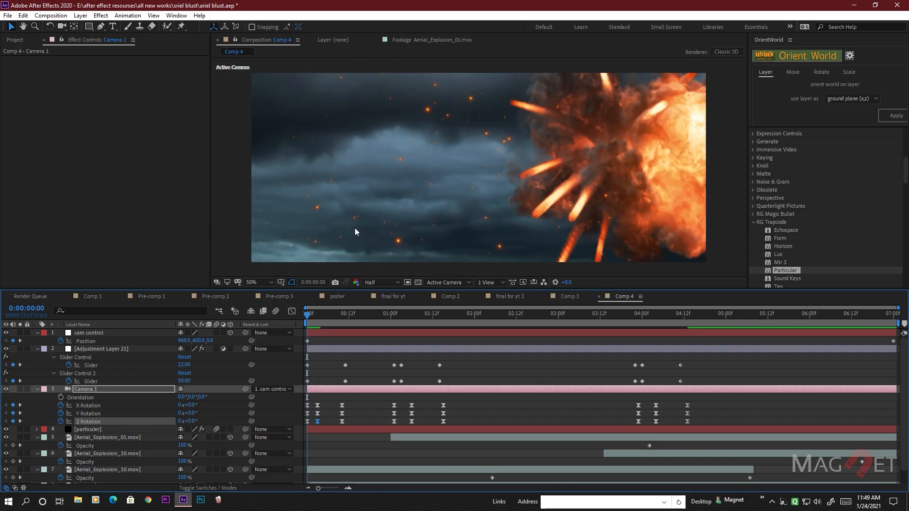
key("space")
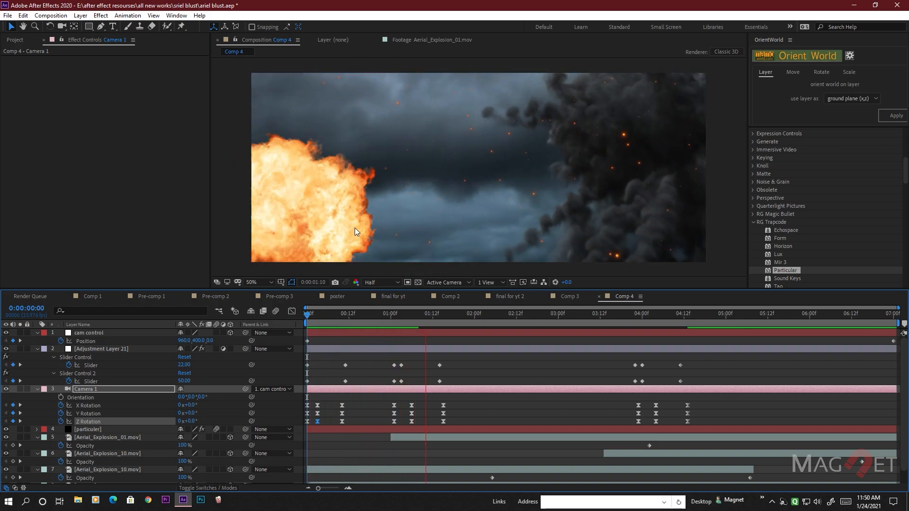
At 0:00:00:02, enlarge the 03.mov sky layer to about 6735 by 7256% scale to cover the frame's empty lower corner.
left_click(390, 313)
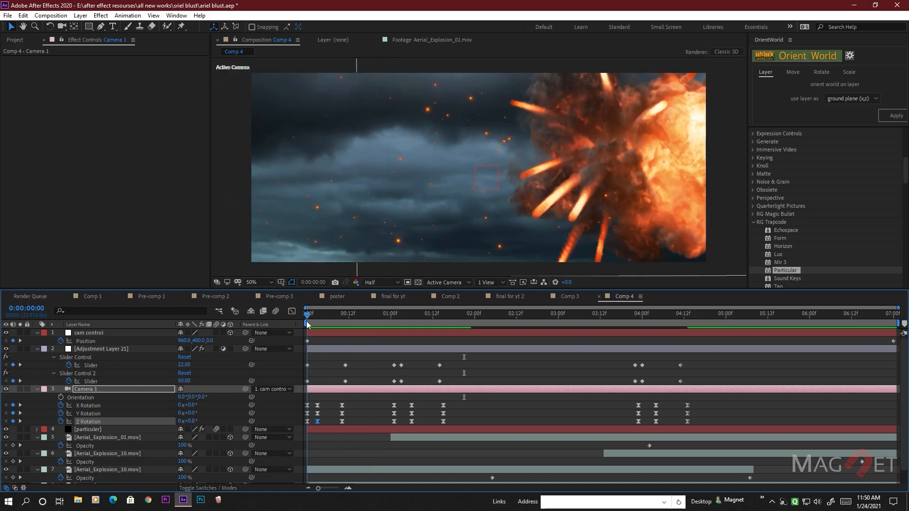
key("space")
left_click(314, 314)
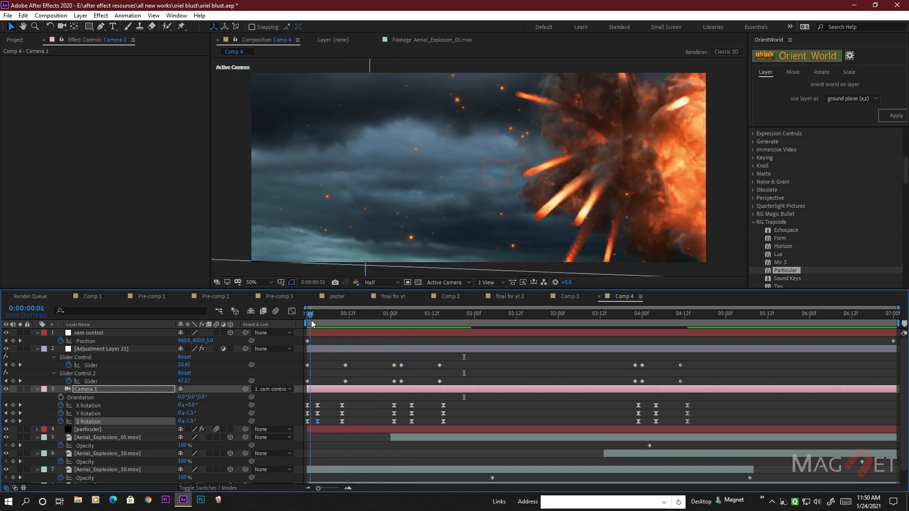
scroll(587, 188, "down", 2)
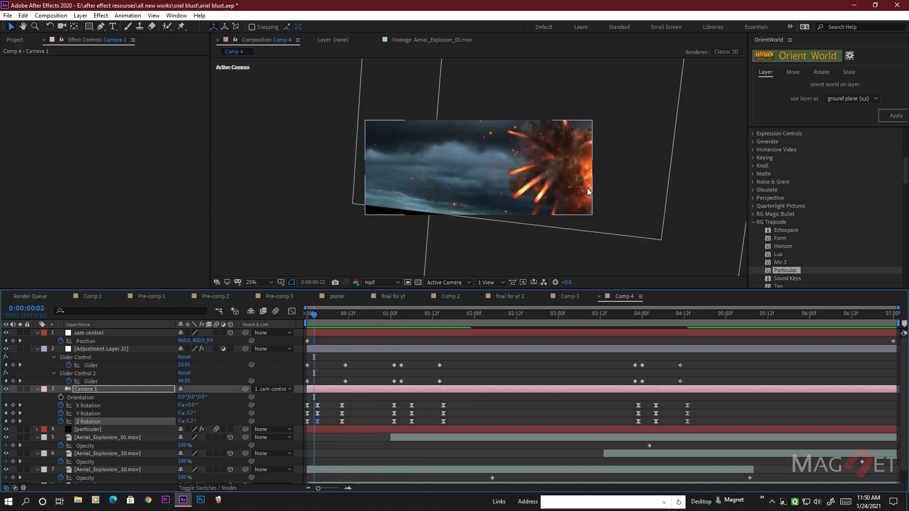
left_click(652, 221)
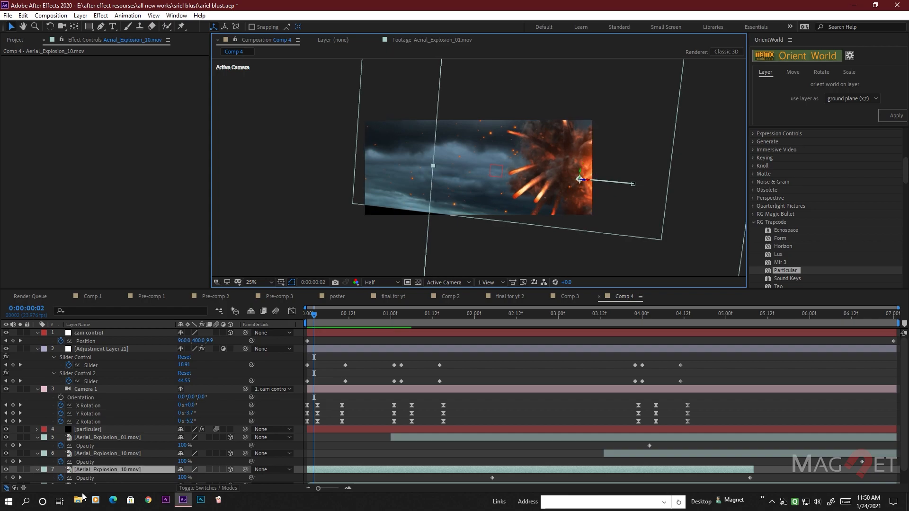
scroll(96, 482, "down", 1)
left_click(86, 472)
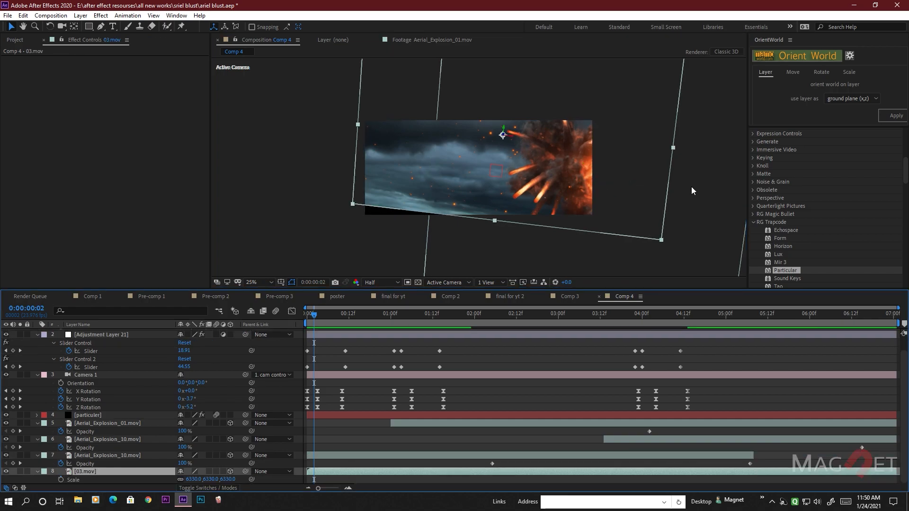
mouse_move(661, 242)
left_mouse_down()
mouse_move(672, 254)
mouse_move(649, 230)
left_mouse_up()
key("period")
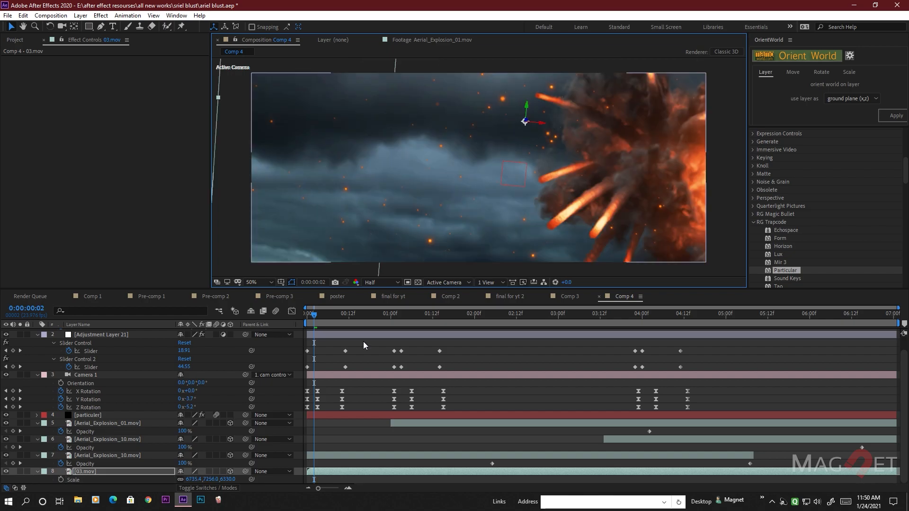
Check the sky layer's coverage around the frame from the first frame at different magnifications.
left_click_drag(308, 316, 290, 326)
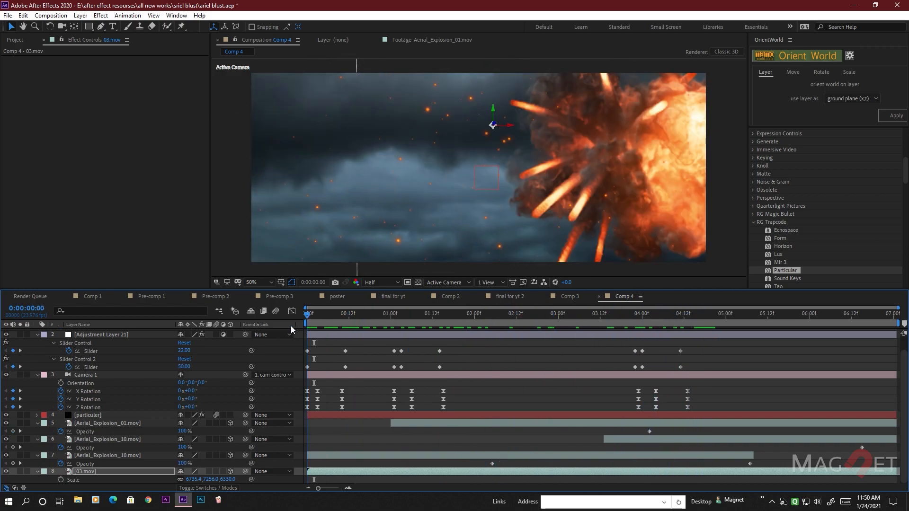
key("comma")
left_click(289, 163)
key("period")
key("comma")
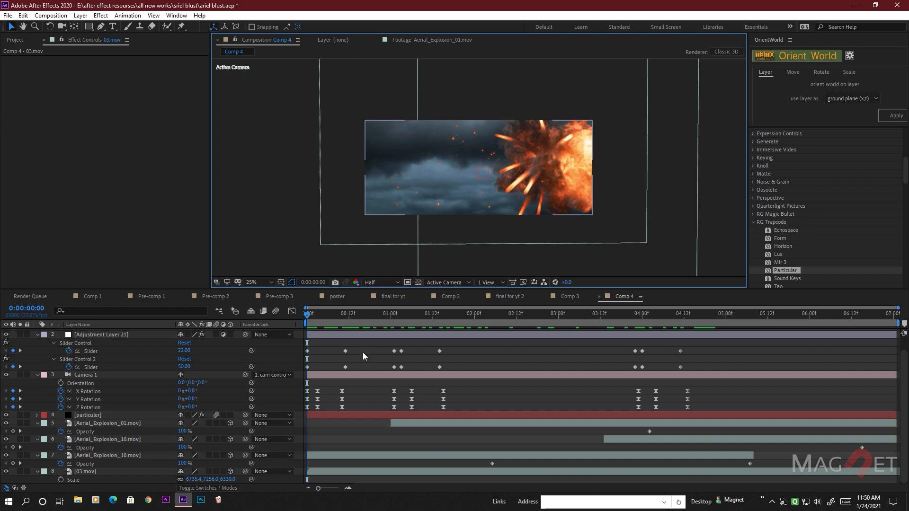
mouse_move(306, 314)
left_mouse_down()
mouse_move(479, 315)
mouse_move(289, 316)
left_mouse_up()
key("period")
key("comma")
key("period")
left_click_drag(309, 314, 278, 325)
scroll(513, 197, "down", 1)
scroll(513, 197, "up", 1)
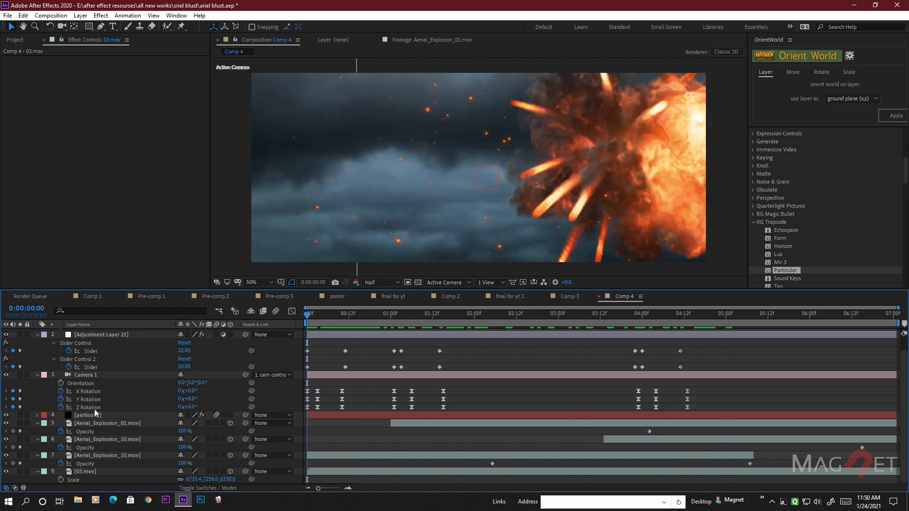
Apply the Tint and Curves color correction effects to the 03.mov sky layer.
left_click(91, 472)
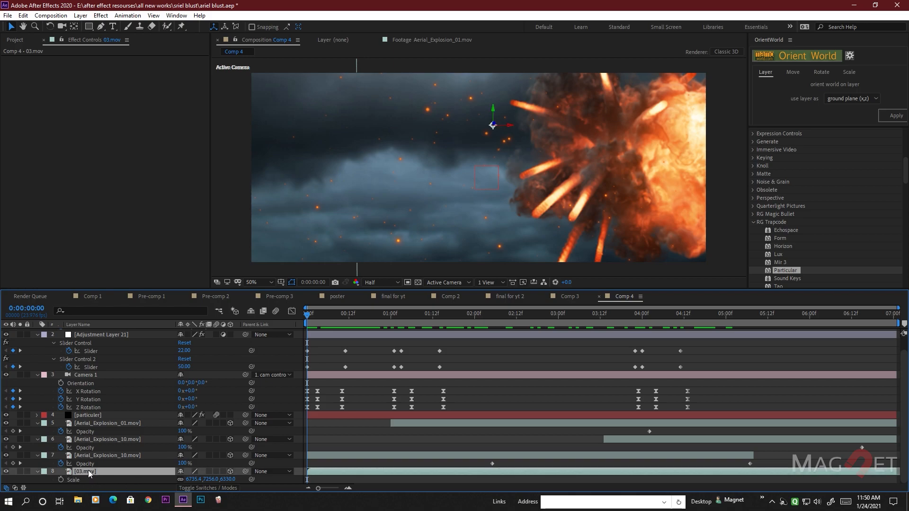
left_click(101, 15)
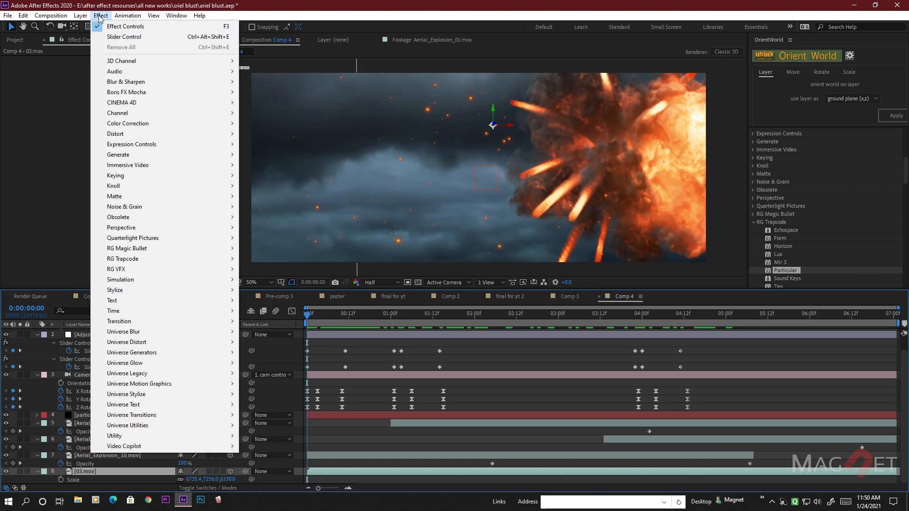
mouse_move(134, 127)
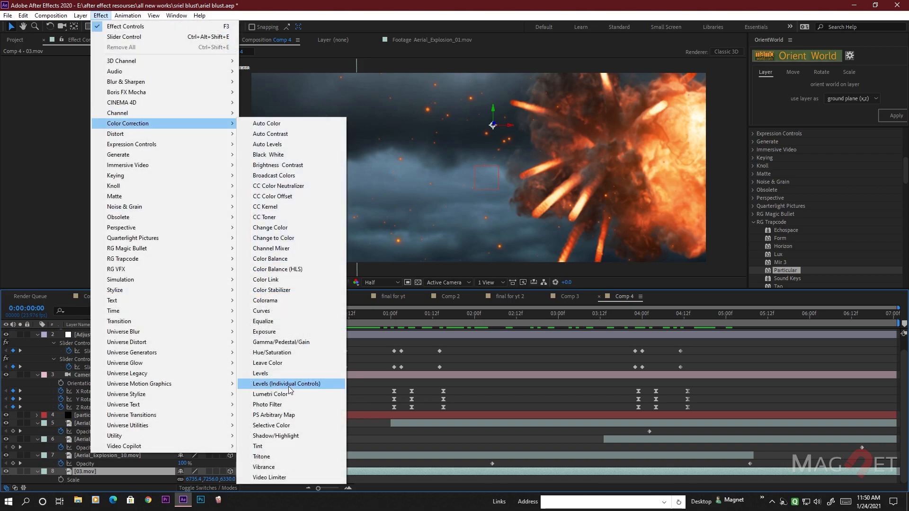
left_click(270, 446)
left_click(100, 15)
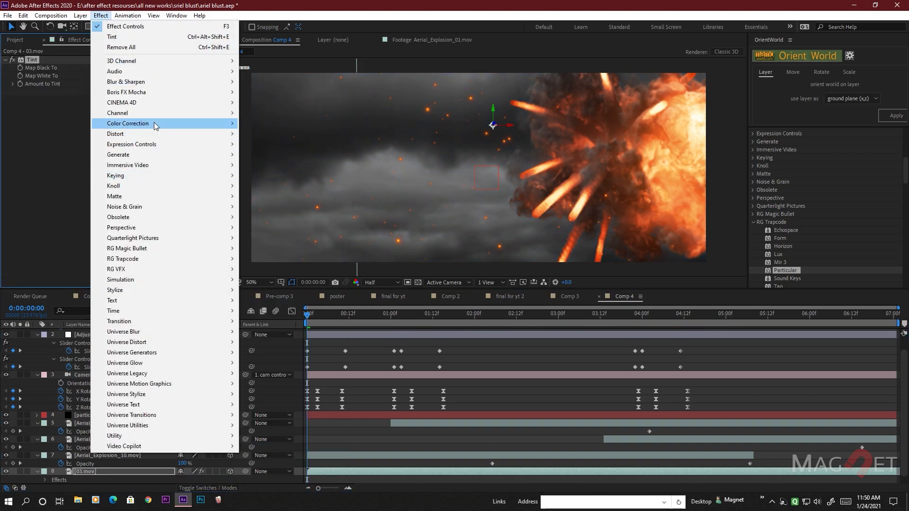
mouse_move(154, 124)
left_click(279, 313)
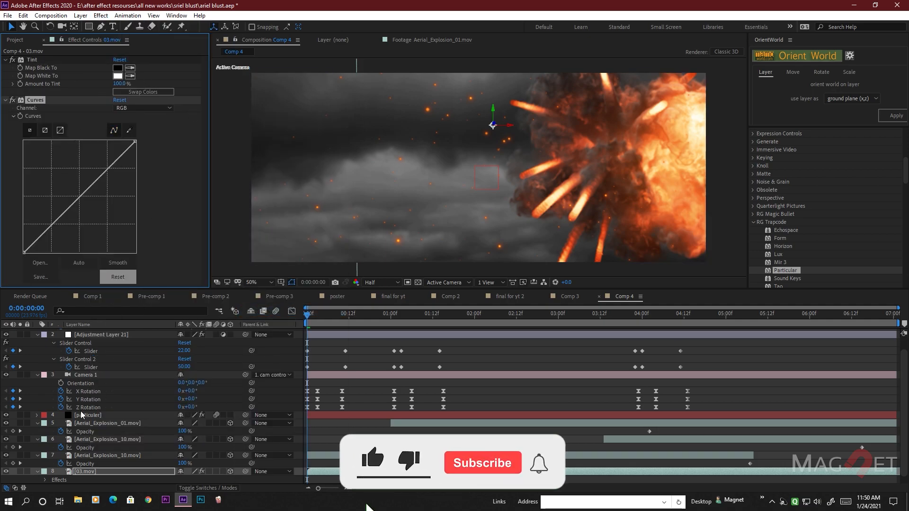
Solo the 03.mov layer and reduce its Tint effect's Amount to Tint to 66%.
left_click(20, 472)
scroll(471, 209, "down", 2)
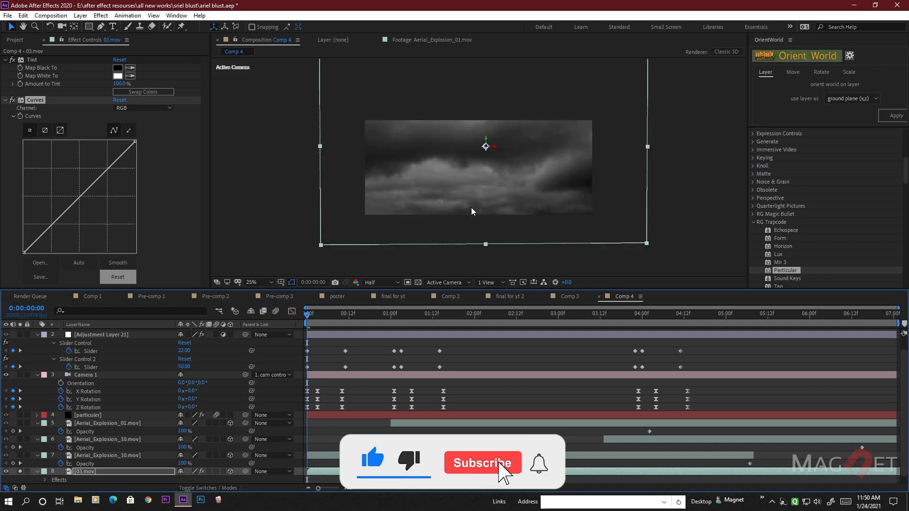
scroll(472, 209, "up", 2)
left_click_drag(119, 84, 114, 96)
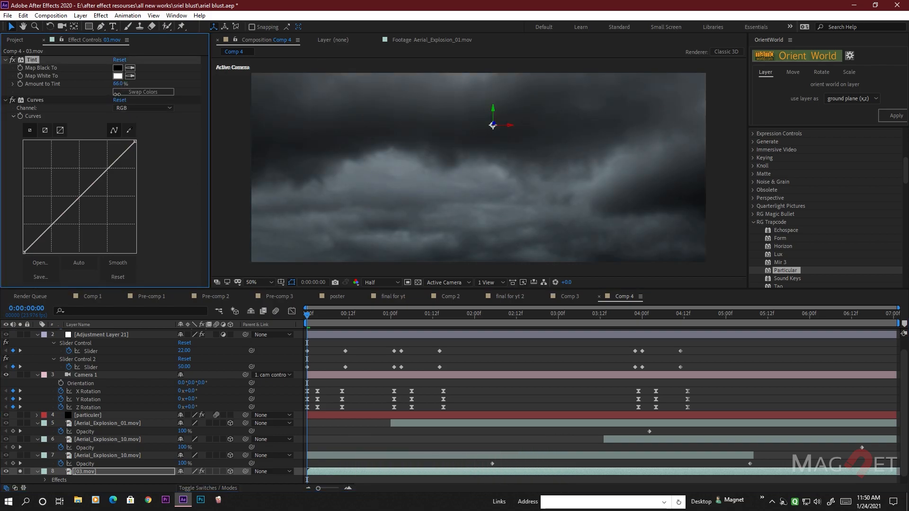
Darken the 03.mov sky with the RGB curve and adjust its Red, Green and Blue curves for a cool blue tone.
left_click_drag(59, 224, 62, 231)
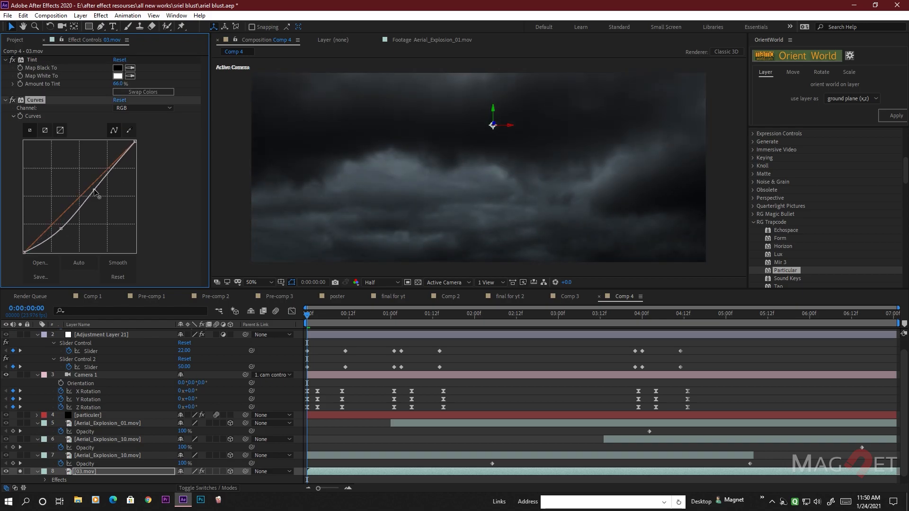
left_click(140, 108)
left_click(132, 128)
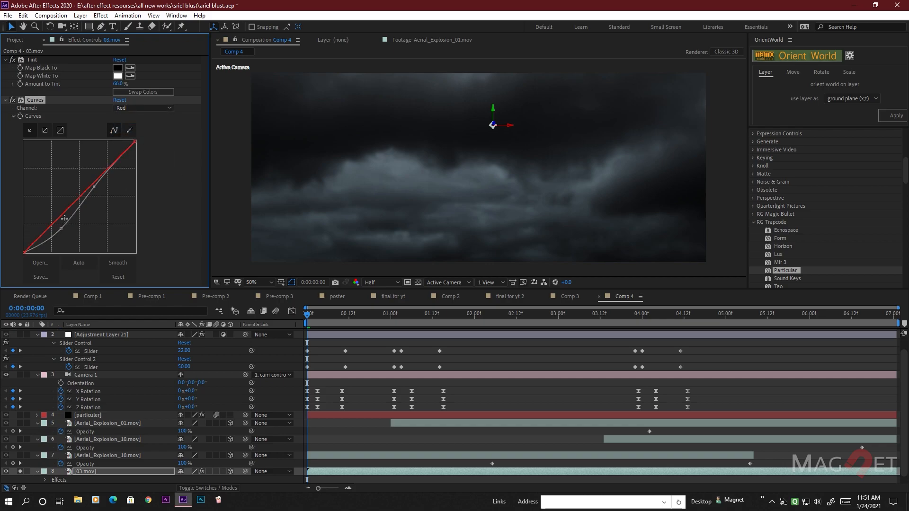
left_click(142, 107)
left_click(144, 149)
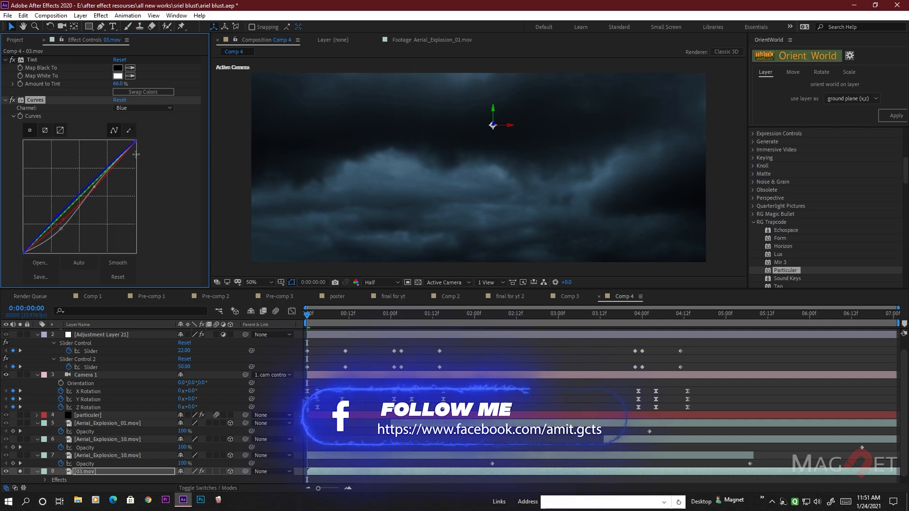
Deselect the 03.mov sky layer and turn off its solo to show the whole composite.
key("comma")
scroll(420, 189, "up", 1)
scroll(421, 188, "down", 2)
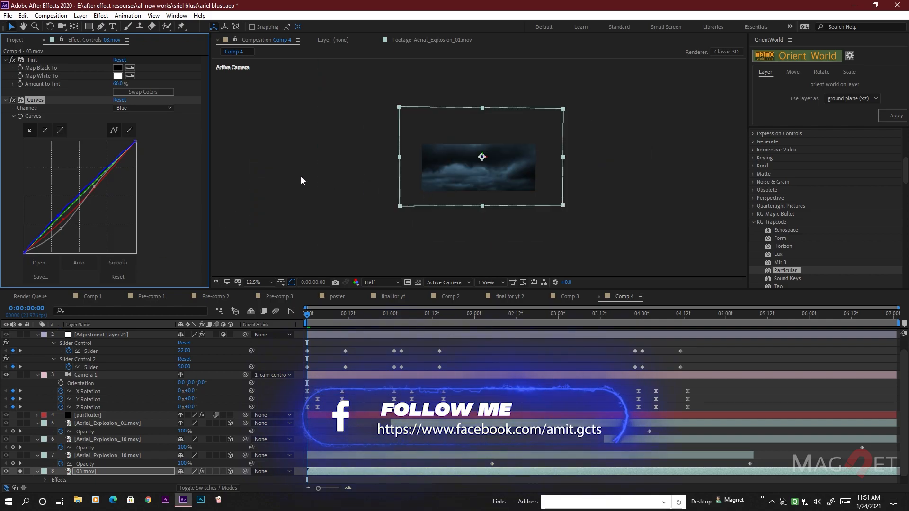
left_click(301, 178)
scroll(483, 173, "up", 1)
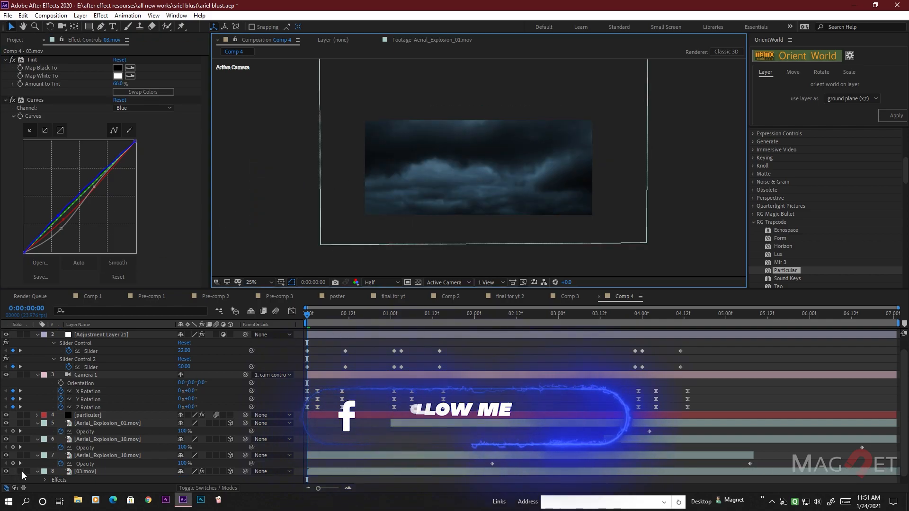
scroll(499, 212, "up", 2)
scroll(499, 212, "down", 1)
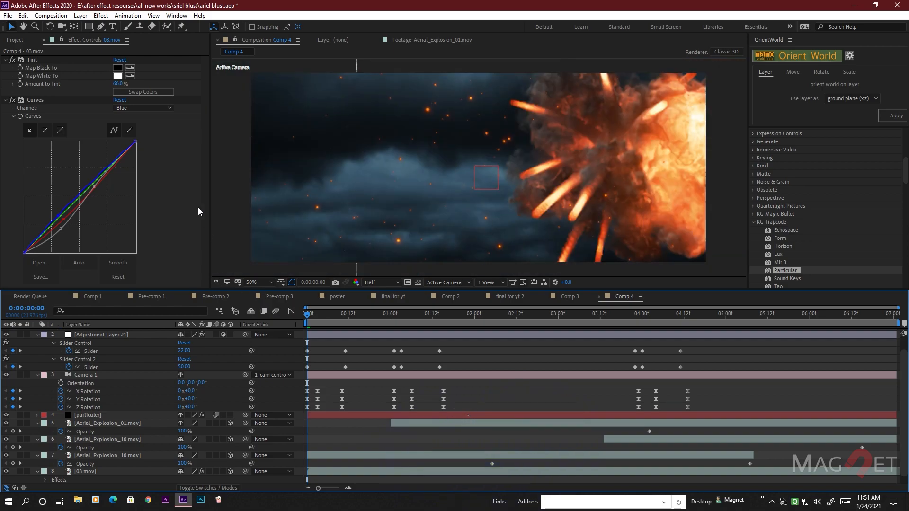
Add a new adjustment layer directly above Adjustment Layer 21 and apply the RG VFX Optical Glow effect to it.
scroll(106, 357, "up", 1)
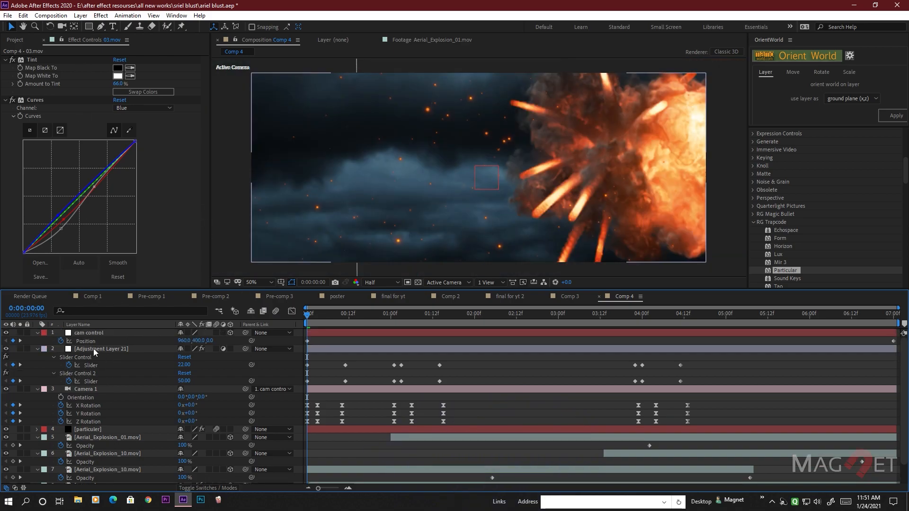
left_click(87, 349)
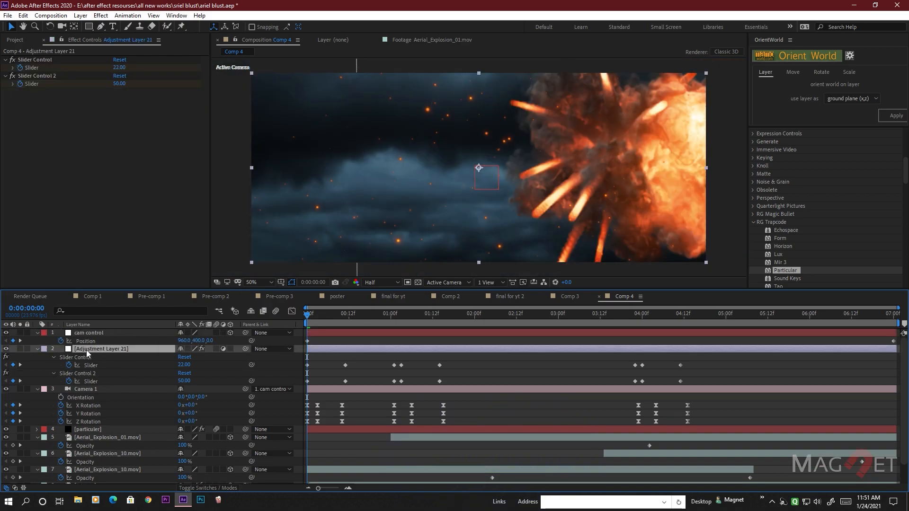
left_click(80, 16)
mouse_move(143, 26)
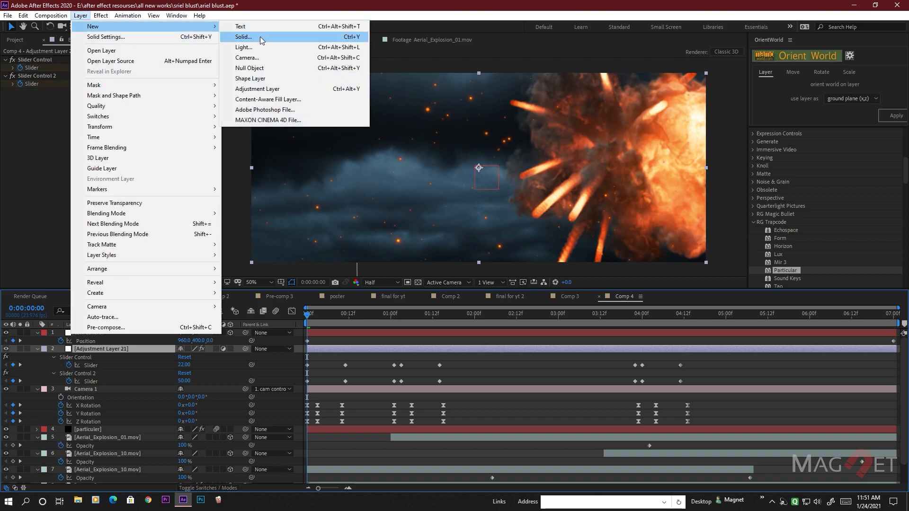
left_click(273, 89)
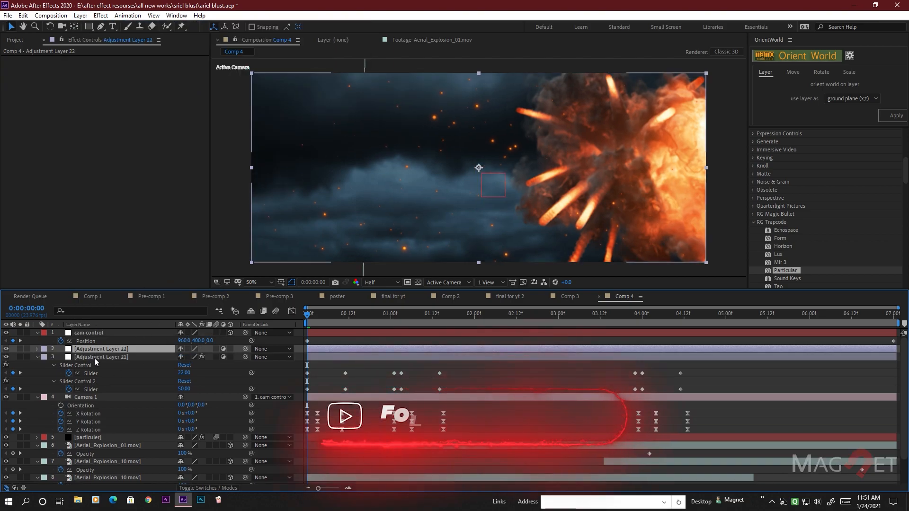
left_click(100, 16)
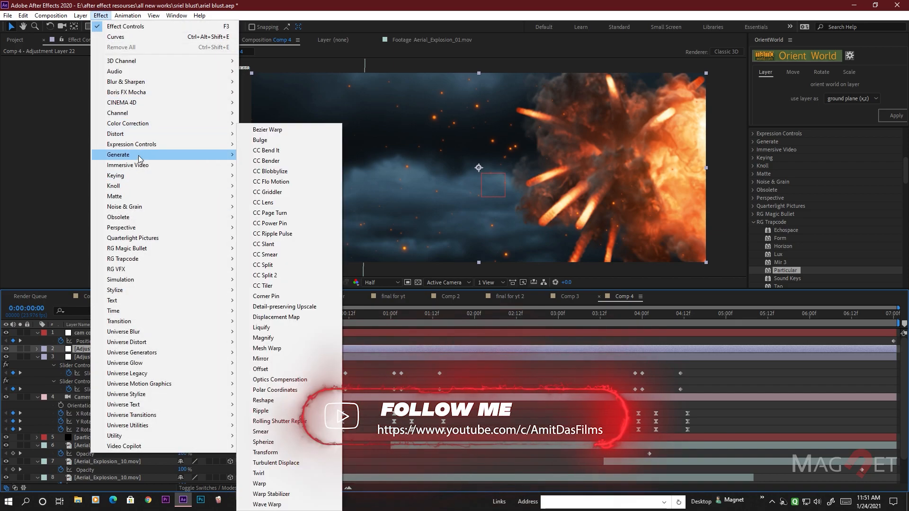
mouse_move(126, 277)
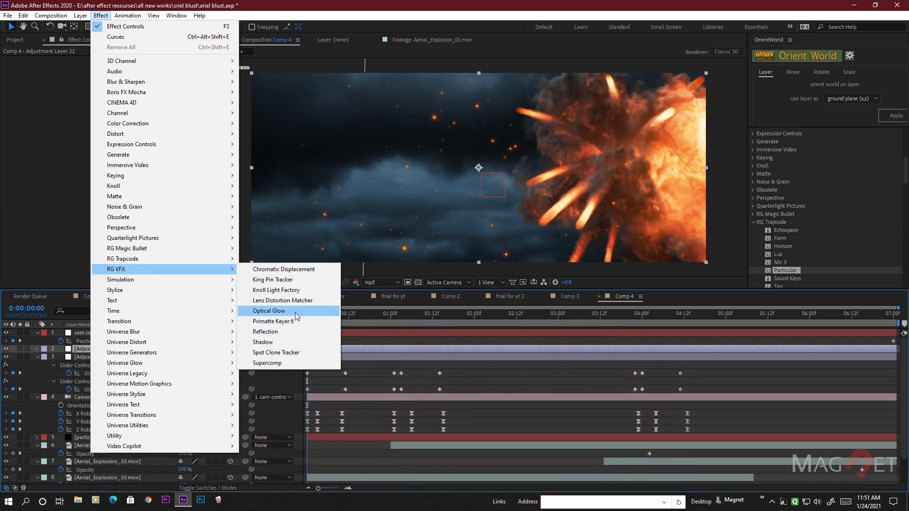
left_click(295, 313)
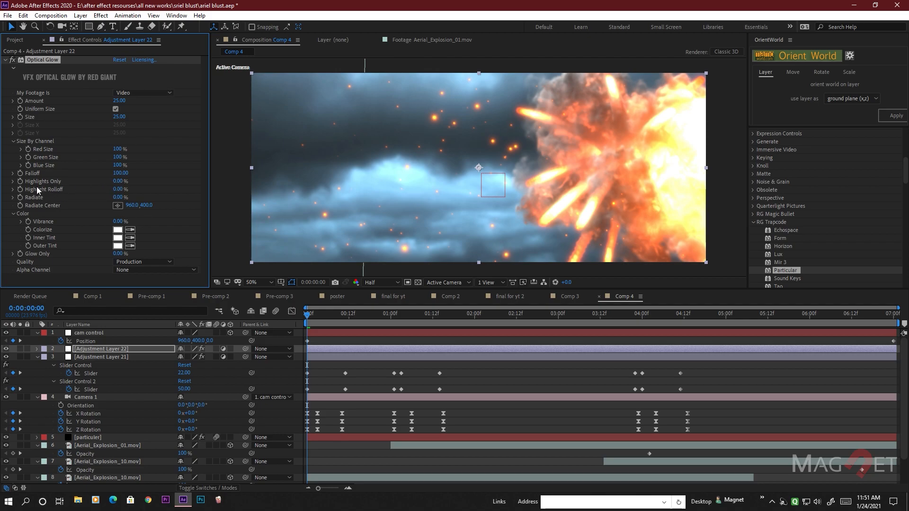
Set the Optical Glow's Amount to 7, Highlights Only to 61% and Highlight Rolloff to 73%.
left_click_drag(135, 181, 150, 185)
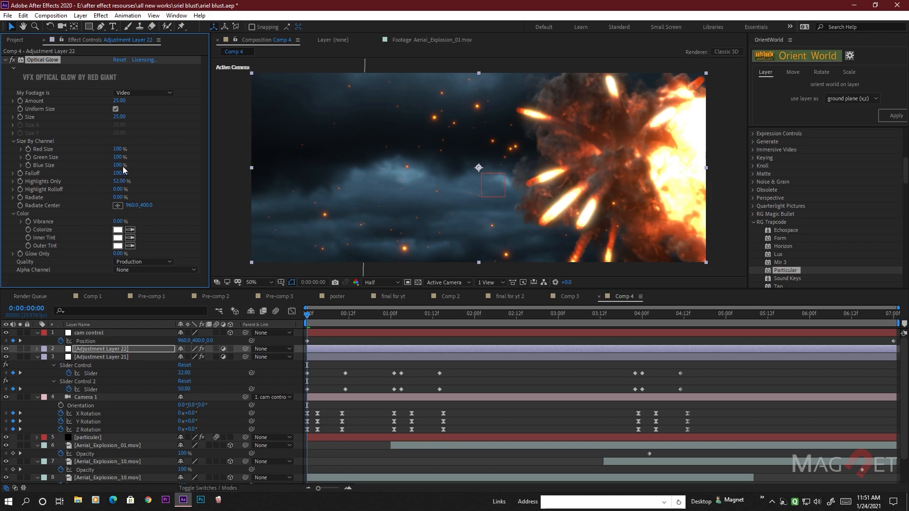
left_click_drag(125, 103, 118, 105)
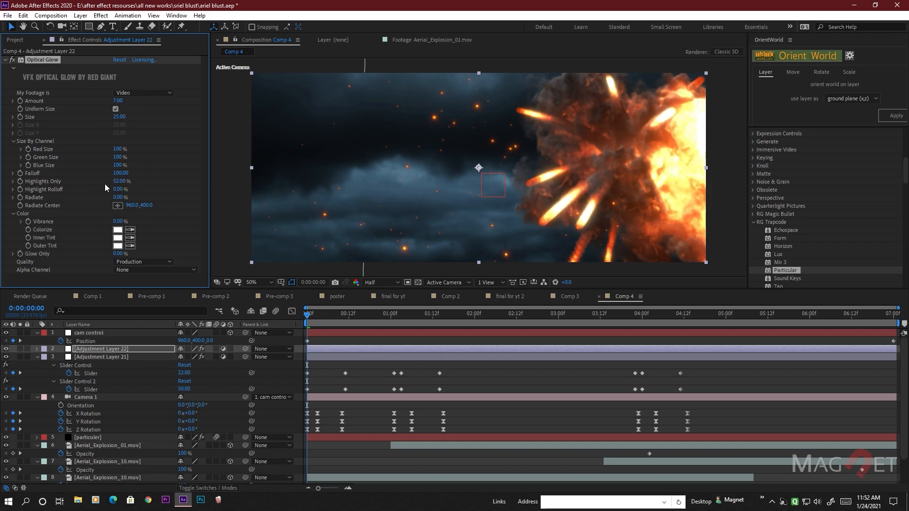
left_click_drag(125, 182, 128, 183)
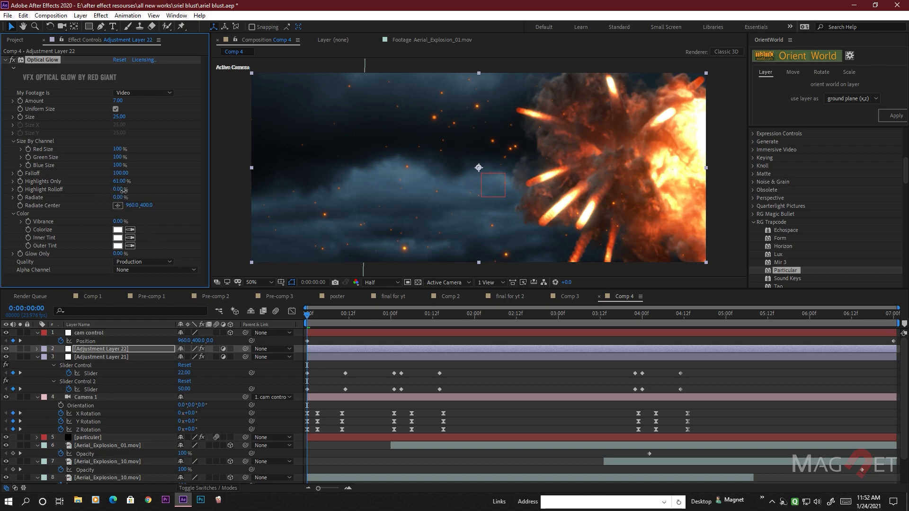
left_click_drag(148, 191, 156, 193)
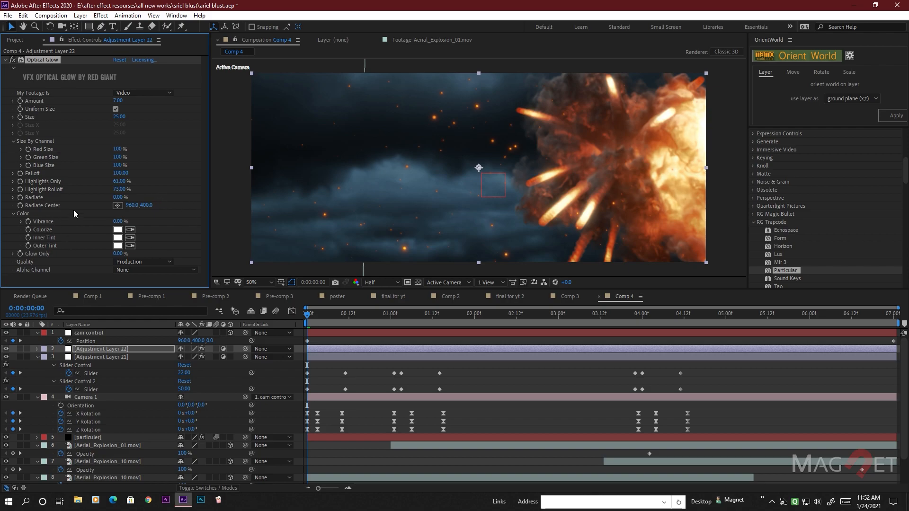
Set the Optical Glow's Colorize color to a saturated orange, FE5603.
left_click(118, 231)
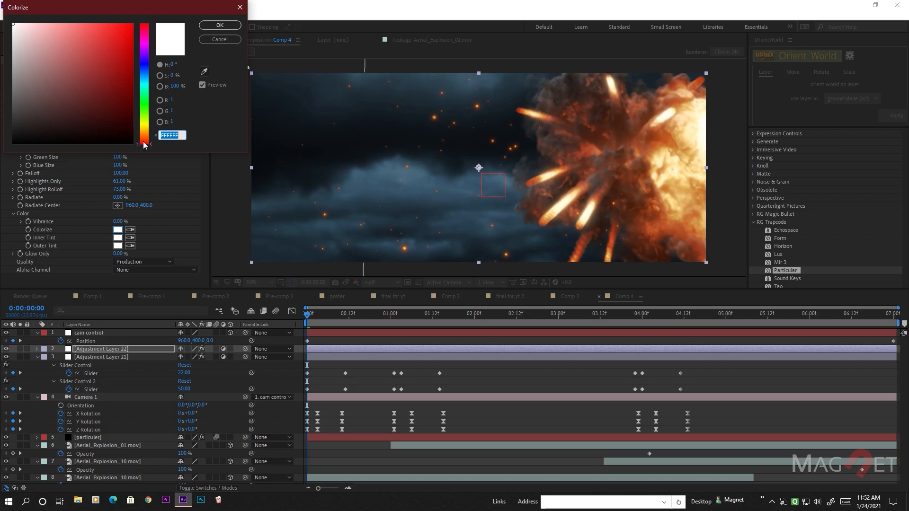
left_click_drag(143, 145, 148, 139)
left_click(127, 23)
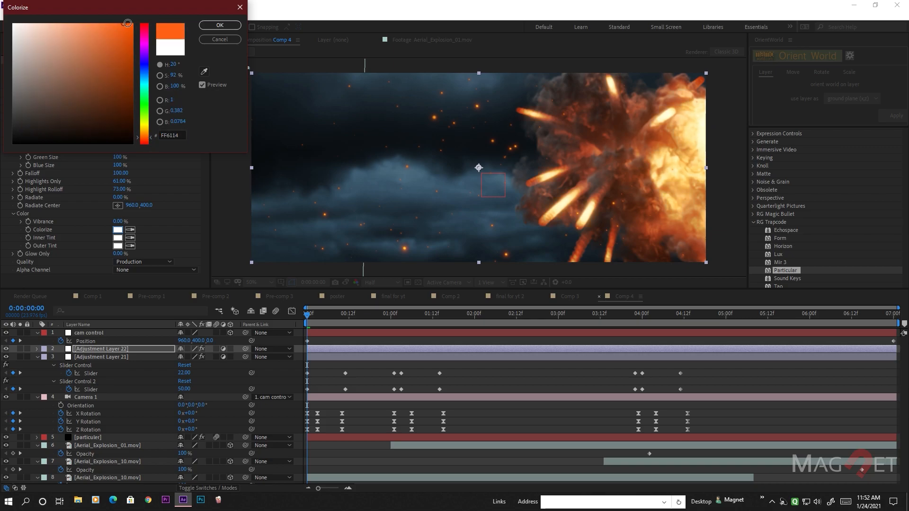
left_click_drag(123, 31, 132, 24)
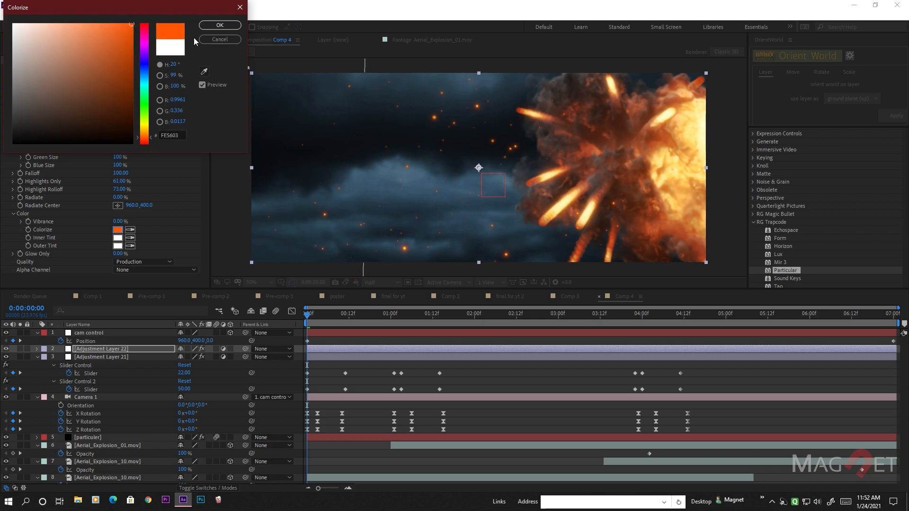
left_click(220, 25)
Set the Optical Glow's Inner Tint to a light orange.
left_click(118, 239)
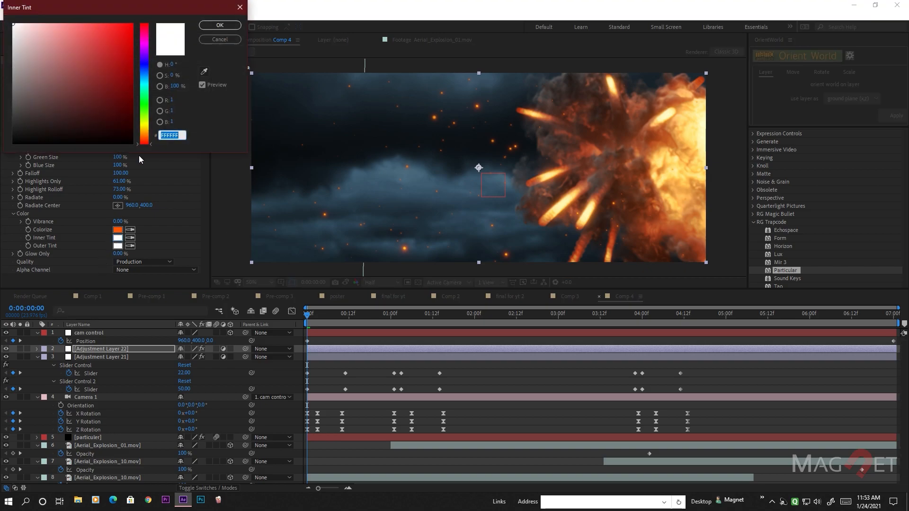
left_click_drag(148, 141, 150, 138)
left_click(88, 33)
left_click_drag(85, 23, 88, 15)
left_click(204, 26)
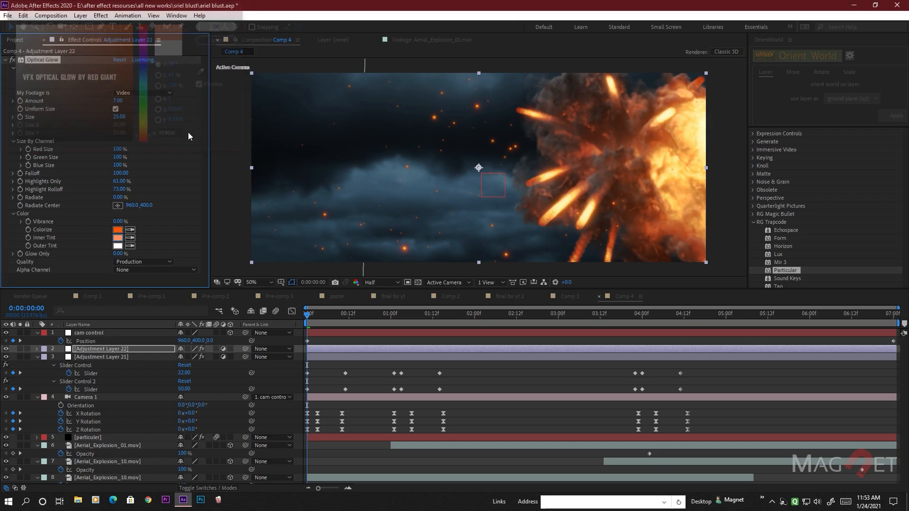
Set the Optical Glow's Outer Tint to light blue, Vibrance to 61% and Size to 34.
left_click(118, 247)
left_click_drag(150, 142, 151, 75)
left_click_drag(103, 49, 109, 29)
left_click(220, 26)
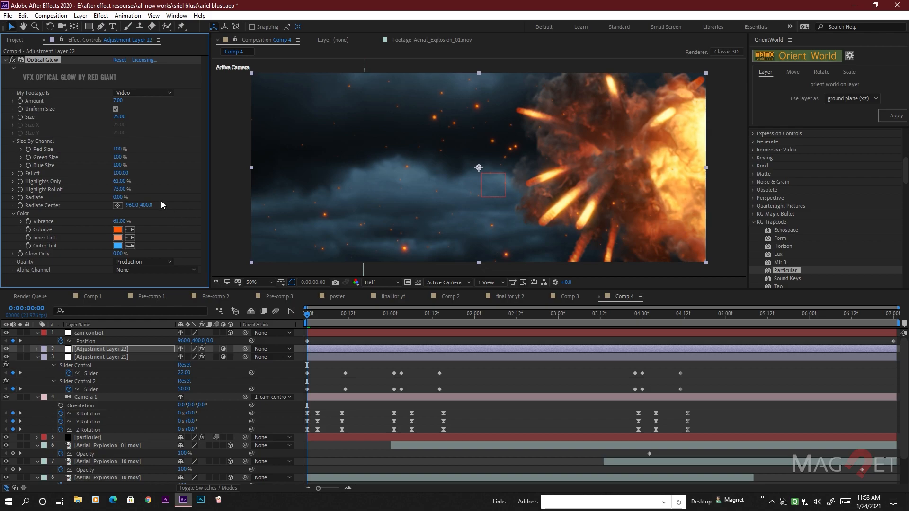
left_click_drag(125, 119, 136, 123)
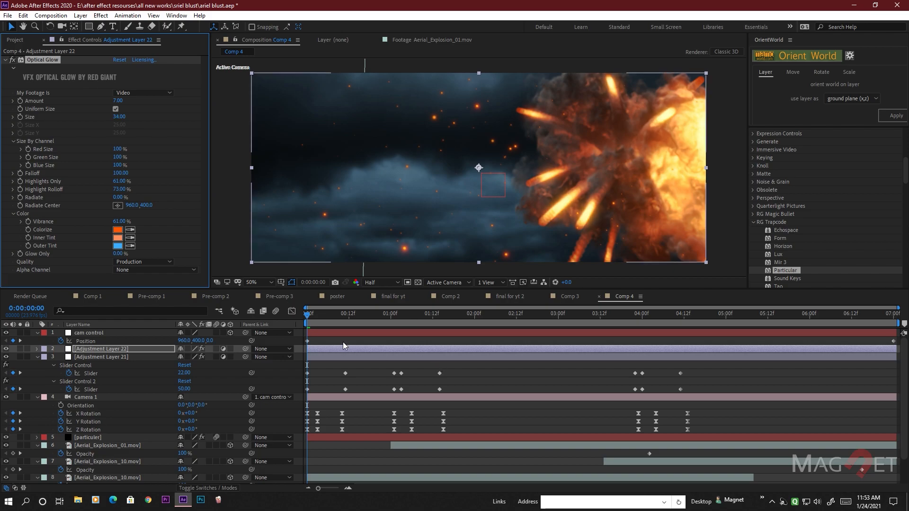
At 0:00:01:11, add another adjustment layer above Adjustment Layer 22 and apply the RG Magic Bullet Looks effect to it.
left_click_drag(312, 314, 430, 319)
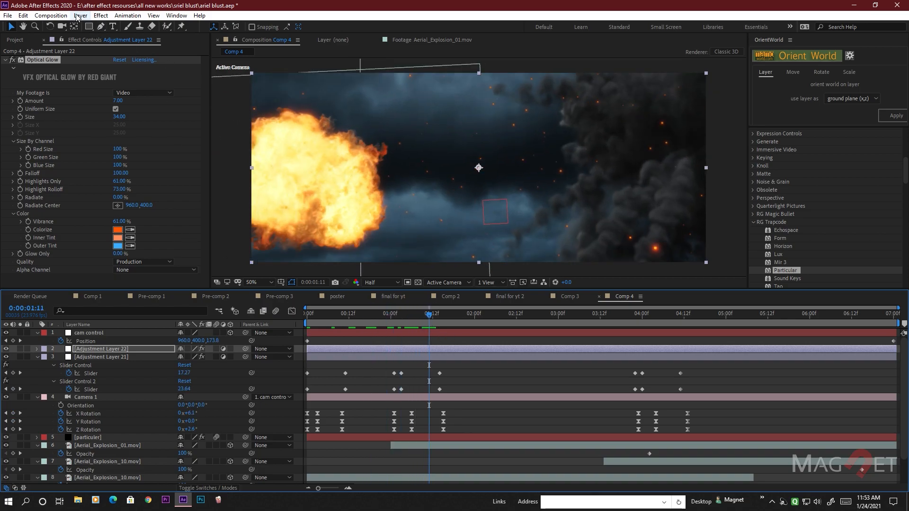
left_click(78, 17)
mouse_move(90, 30)
left_click(277, 90)
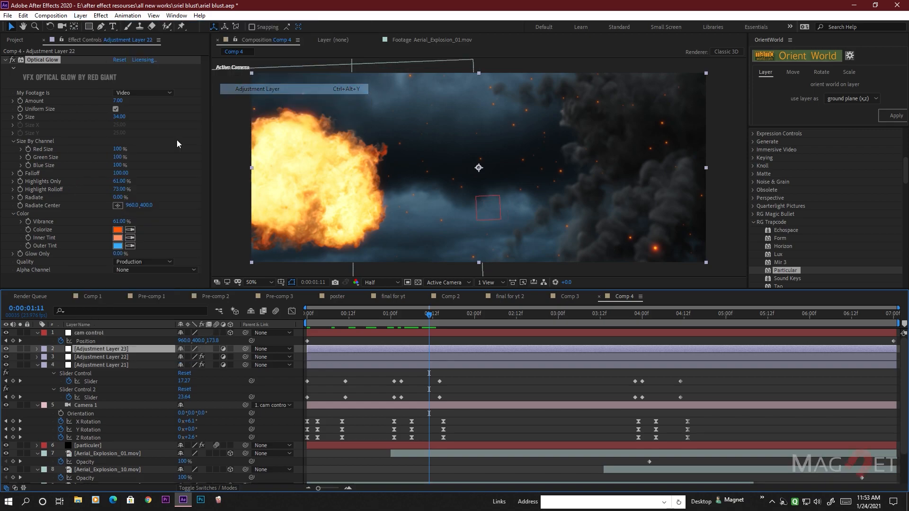
left_click(101, 15)
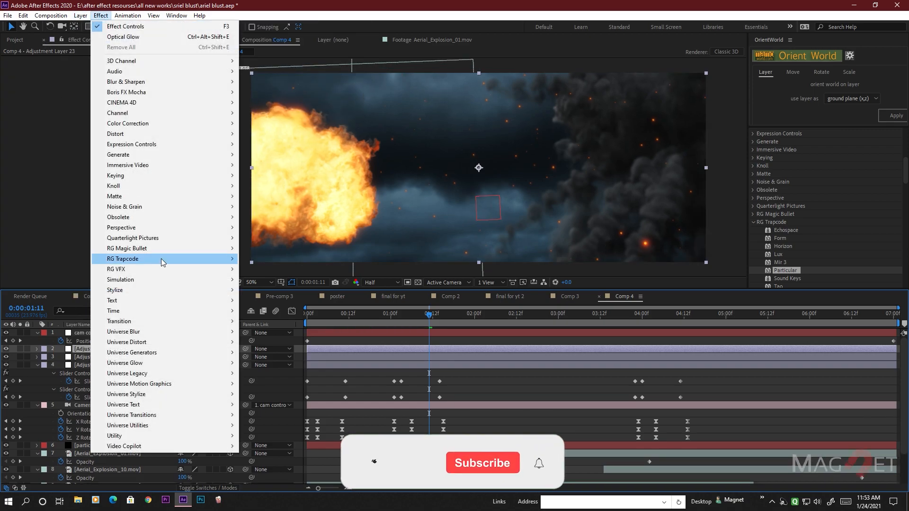
mouse_move(139, 268)
mouse_move(142, 249)
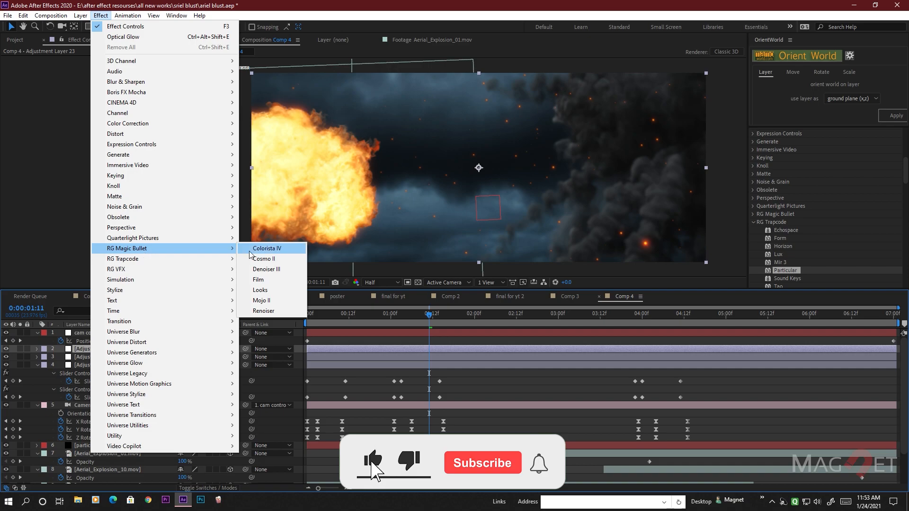
left_click(274, 291)
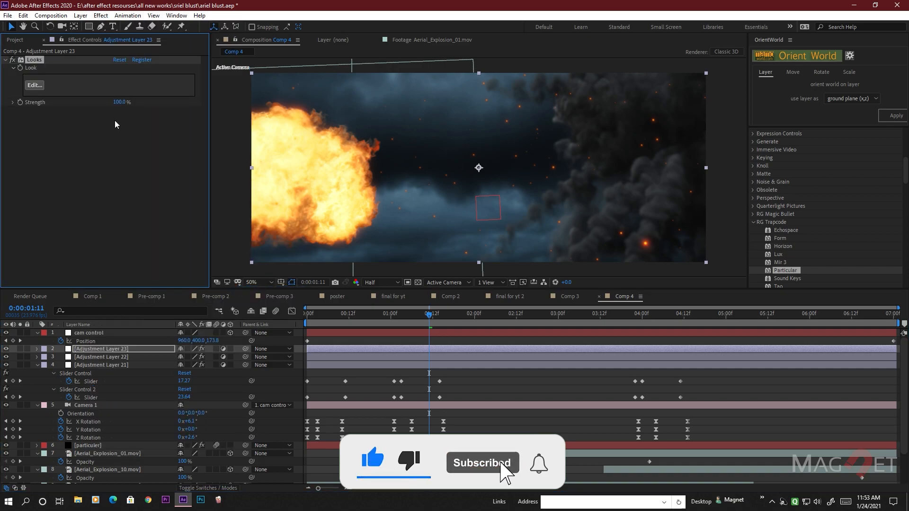
Edit the look, compare the Blockbuster Warm presets and choose Harford Pills.
left_click(33, 86)
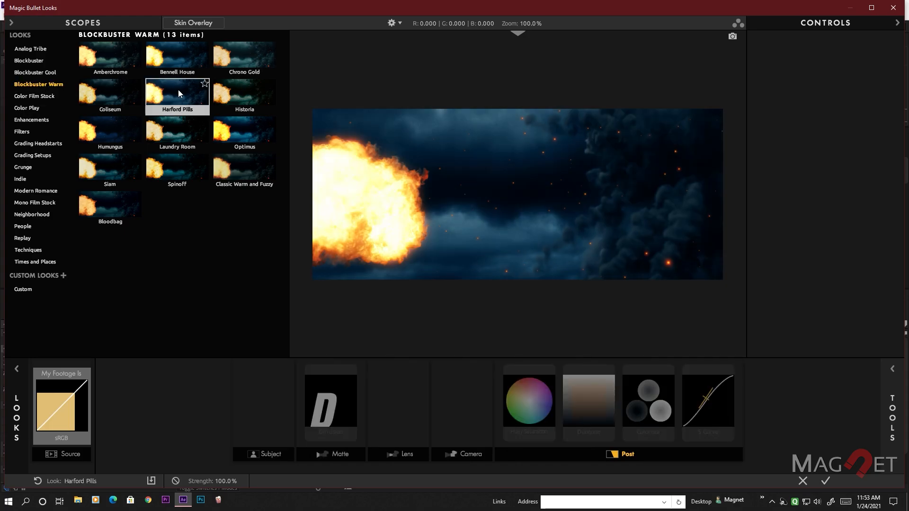
left_click(175, 55)
left_click(175, 130)
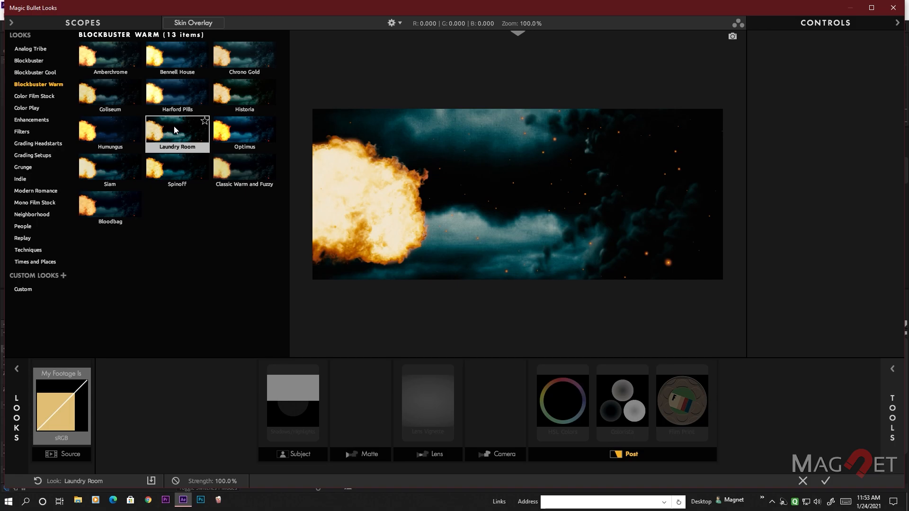
left_click(173, 98)
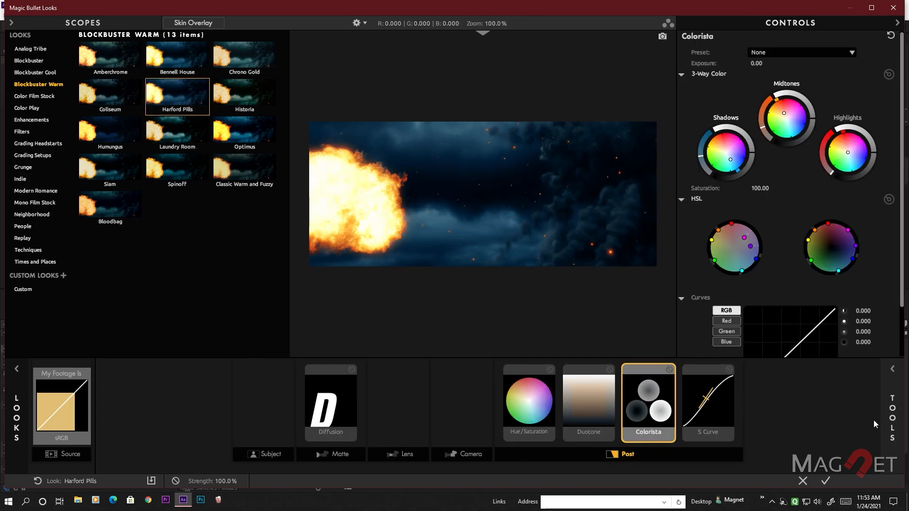
Add the Renoiser tool to the look's Camera stage and display its controls.
left_click(892, 412)
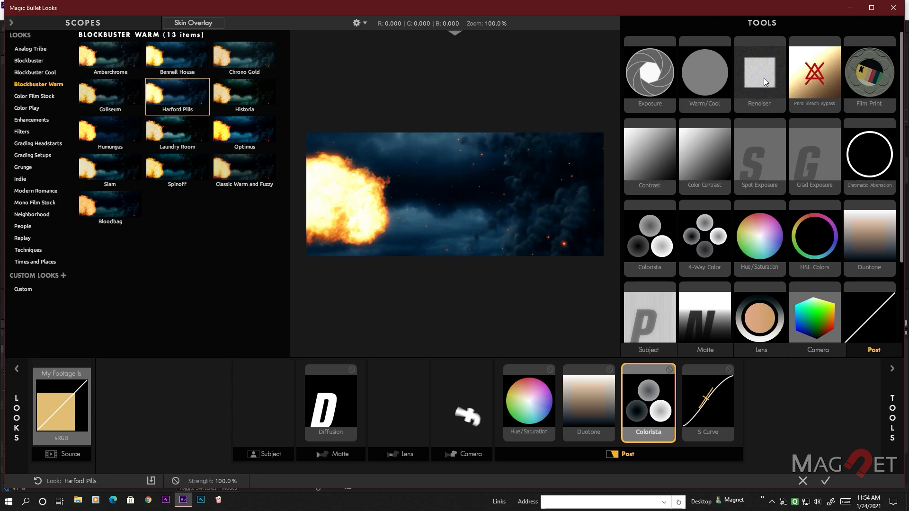
left_click_drag(765, 82, 441, 217)
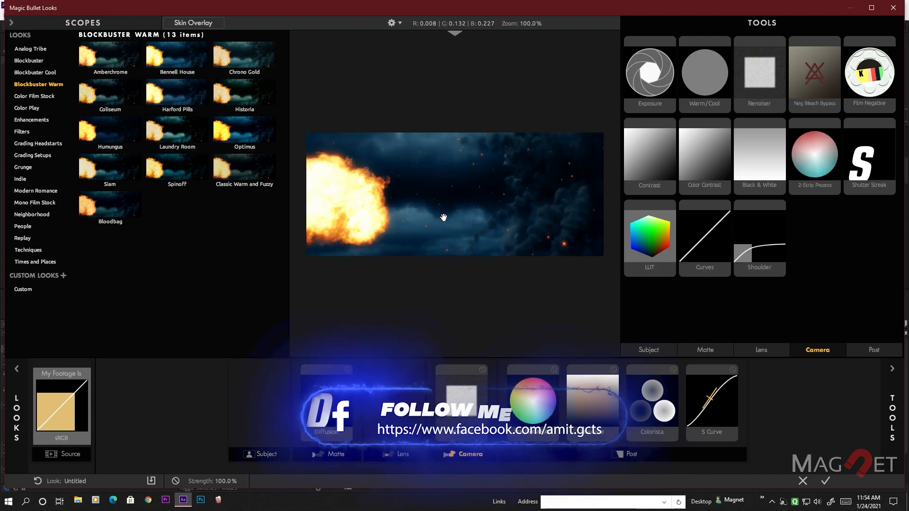
left_click(893, 370)
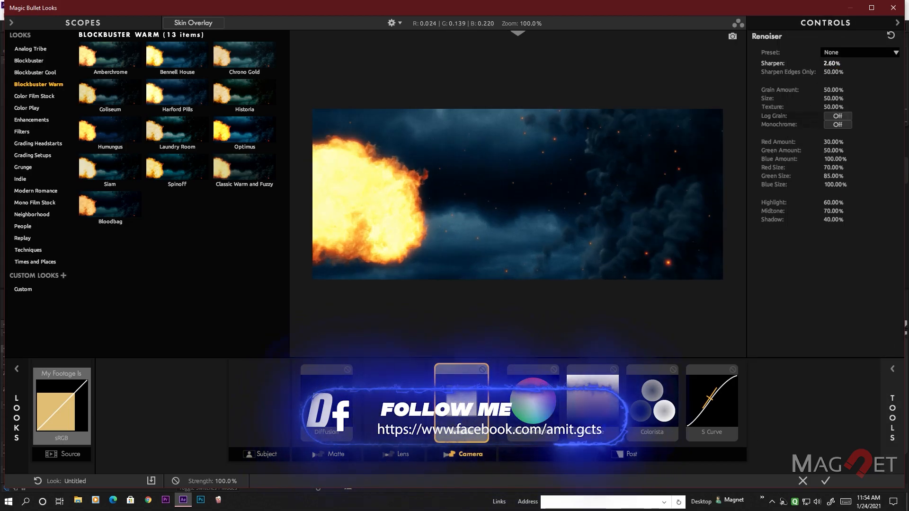
Apply the edited look and add a new adjustment layer above Adjustment Layer 23.
left_click(826, 481)
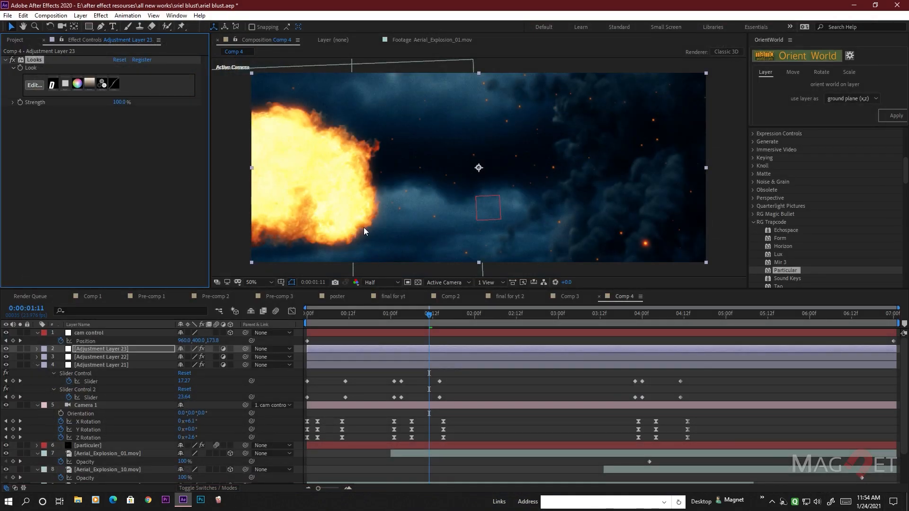
left_click(81, 17)
mouse_move(88, 26)
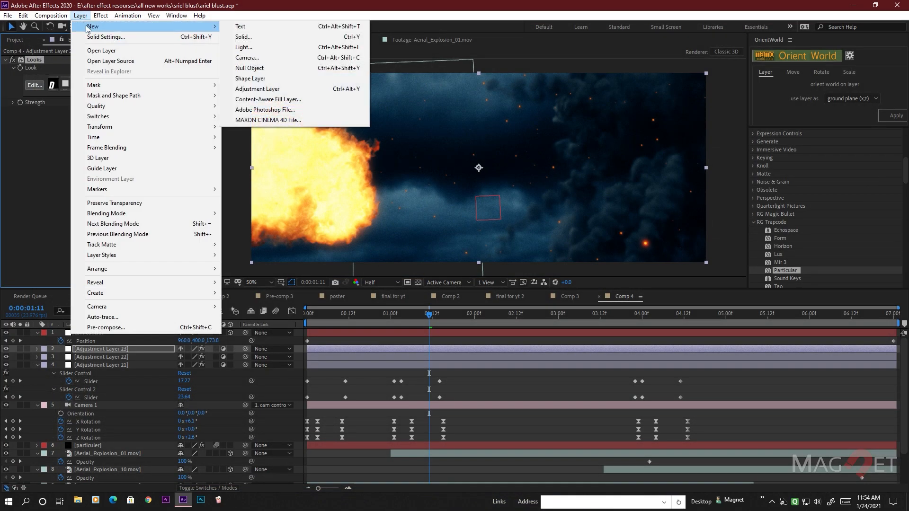
left_click(297, 90)
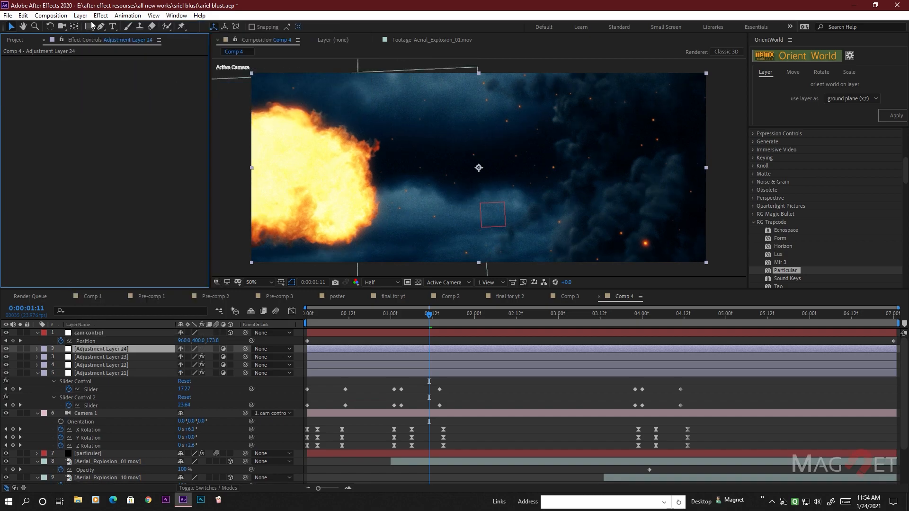
Apply the Tint and Curves effects to the new adjustment layer and set Amount to Tint to 46%.
left_click(102, 17)
mouse_move(153, 123)
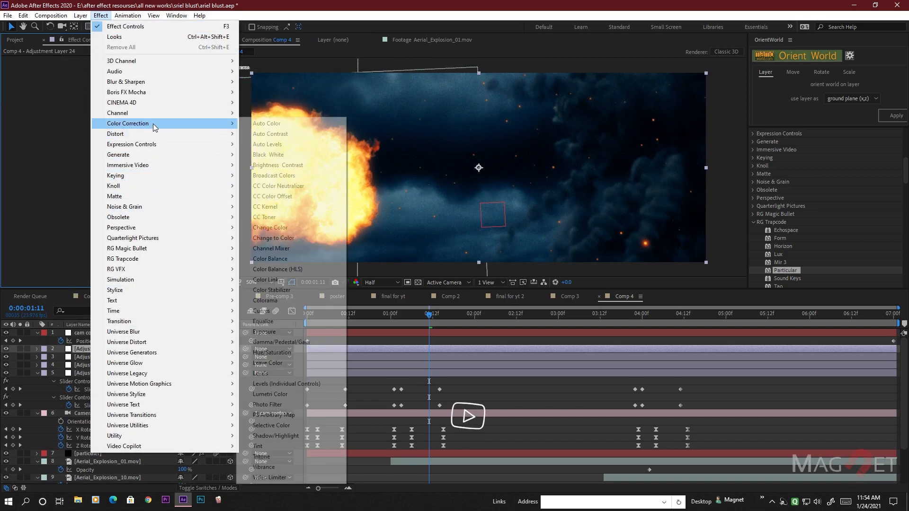
left_click(260, 446)
left_click(101, 15)
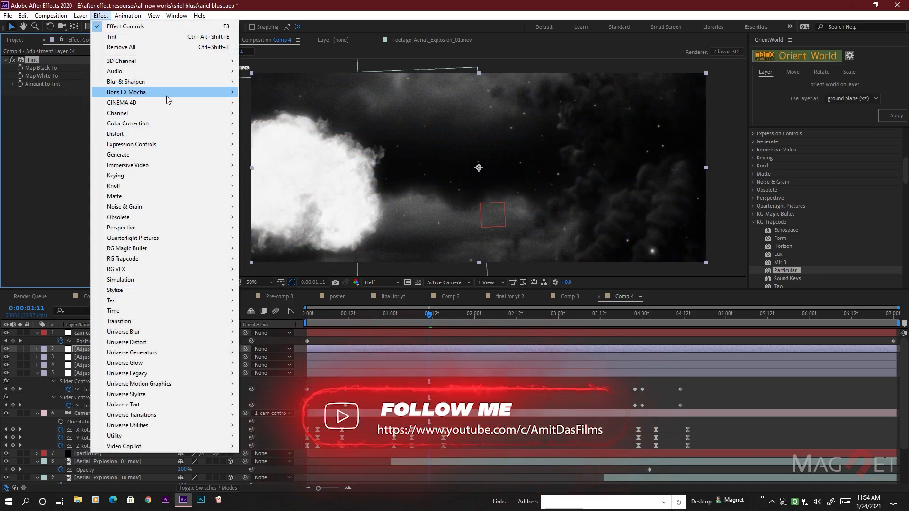
mouse_move(166, 124)
left_click(283, 314)
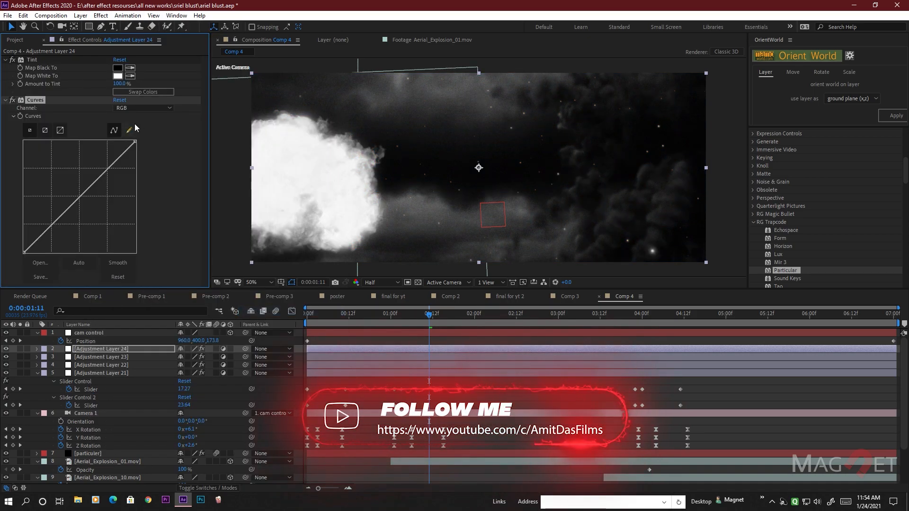
left_click_drag(118, 84, 118, 95)
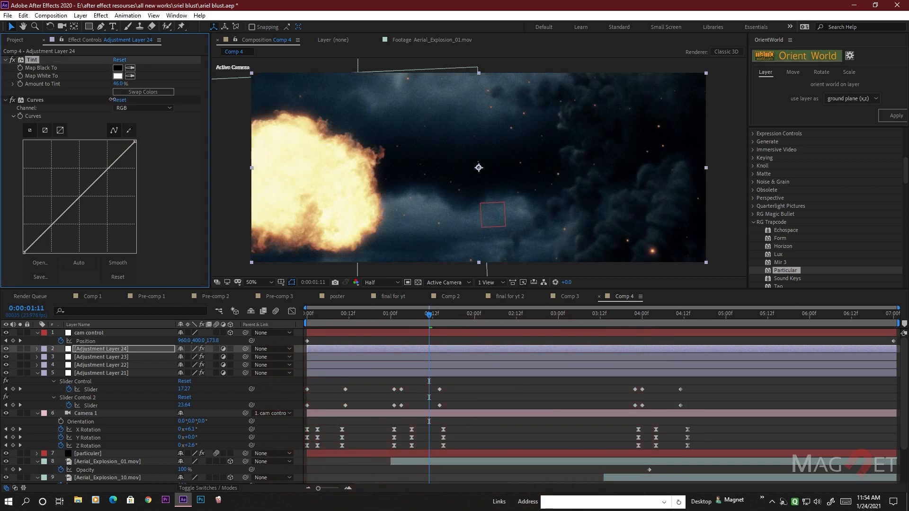
Shape the Curves effect by lowering the RGB shadows, raising Red, lowering Blue and slightly raising the Green midtones.
left_click_drag(65, 224, 62, 223)
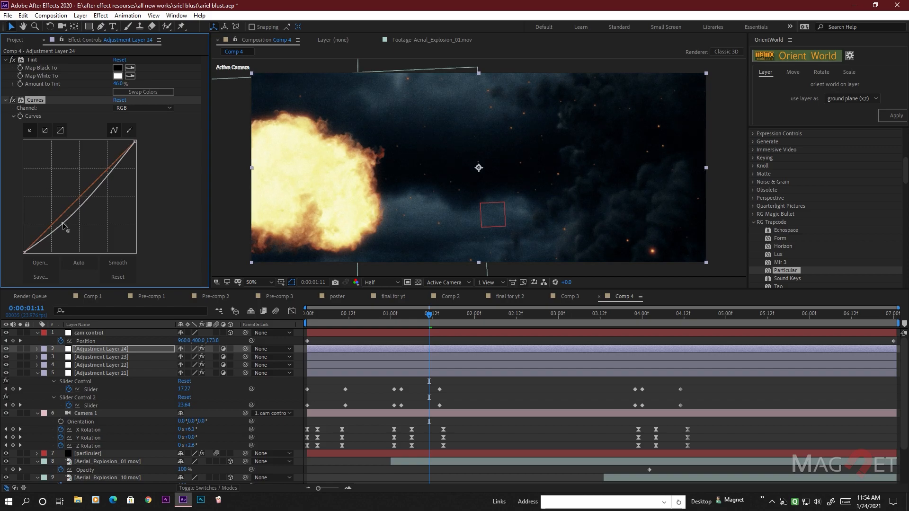
left_click(141, 110)
left_click(144, 132)
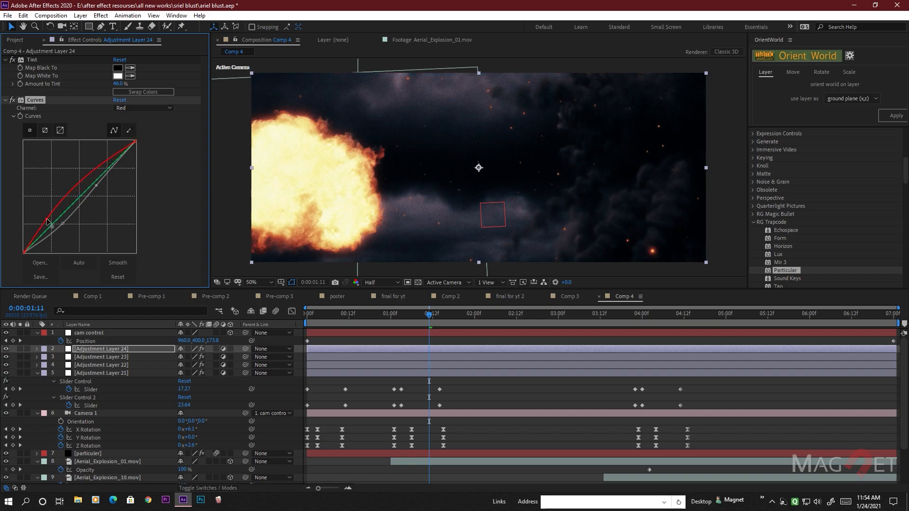
left_click(144, 109)
left_click(146, 149)
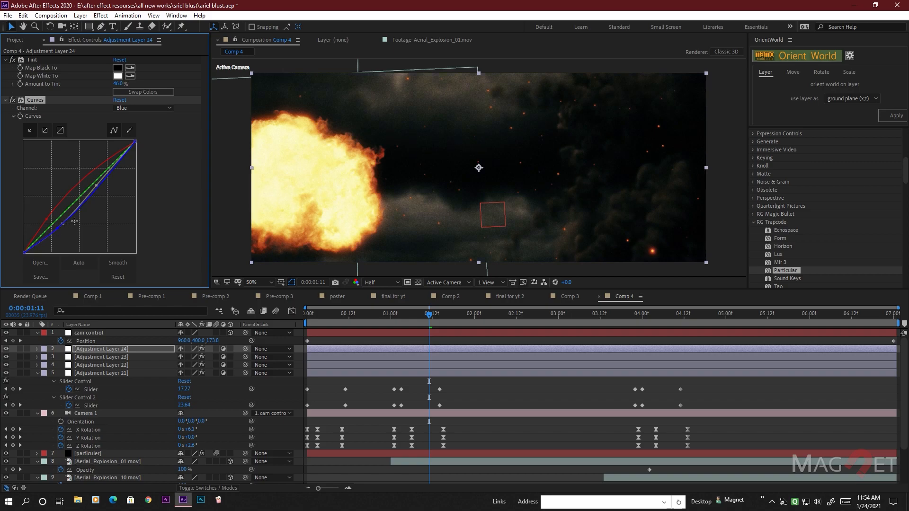
mouse_move(79, 213)
left_mouse_down()
mouse_move(49, 230)
mouse_move(69, 207)
left_mouse_up()
key("Up")
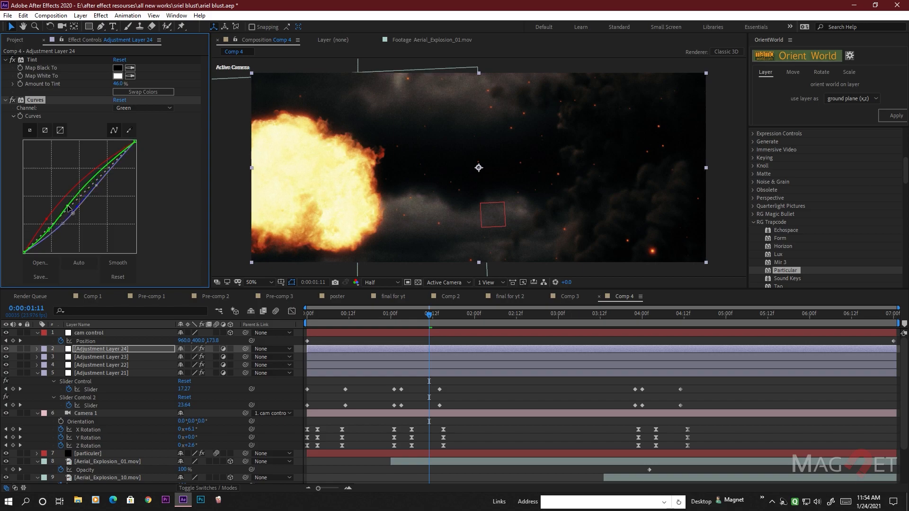
Preview the graded composition from the first frame.
left_click(411, 322)
key("Home")
key("space")
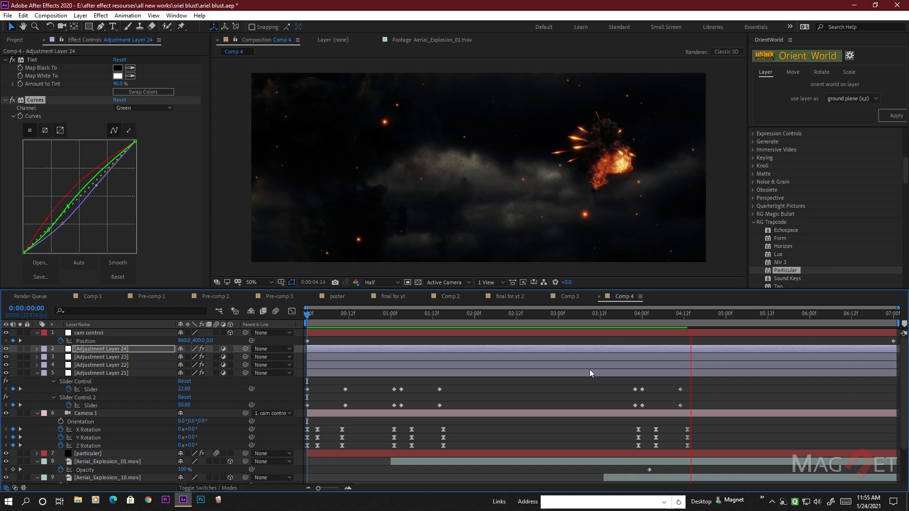
Set the Optical Glow's Size on Adjustment Layer 22 to 178 and move that layer above Adjustment Layer 23.
left_click_drag(641, 313, 447, 331)
left_click(111, 365)
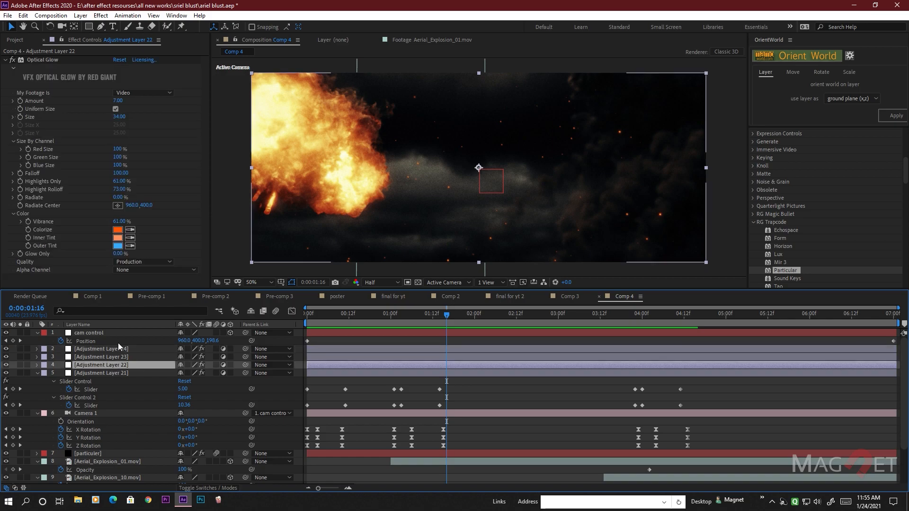
left_click_drag(122, 119, 200, 128)
left_click_drag(440, 323, 665, 325)
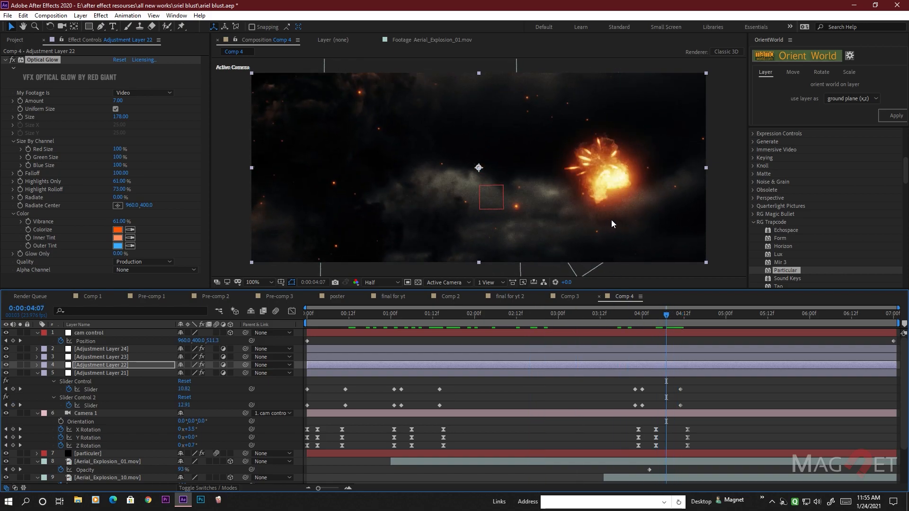
left_click_drag(86, 366, 92, 353)
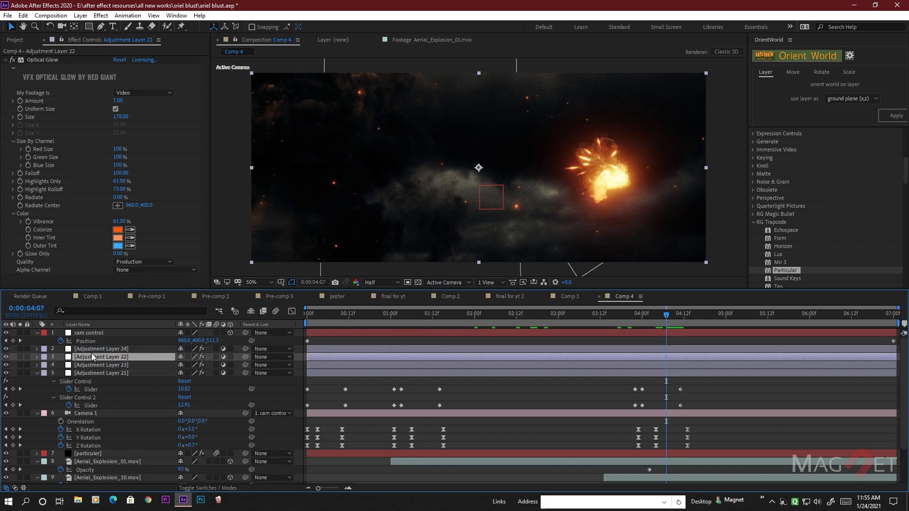
At 0:00:01:15, set the Optical Glow's Amount to 3 and play back the composition.
left_click_drag(646, 315, 442, 330)
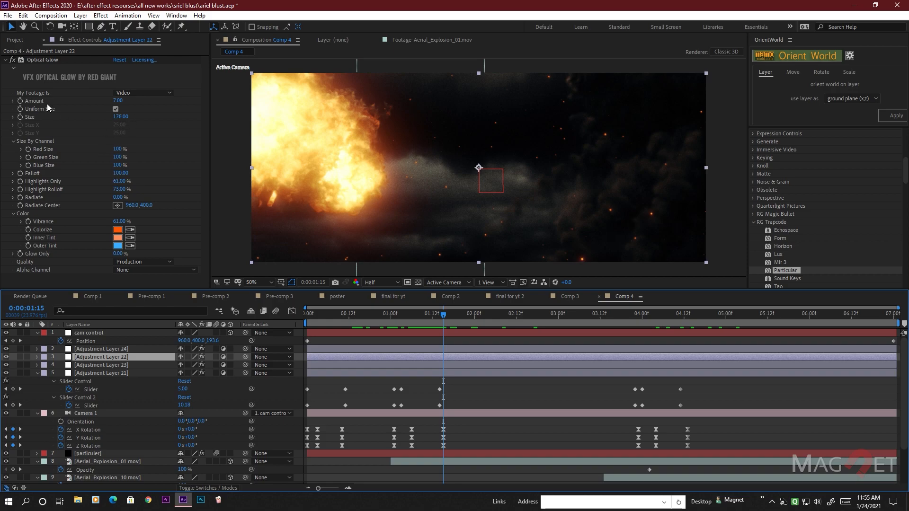
left_click(30, 59)
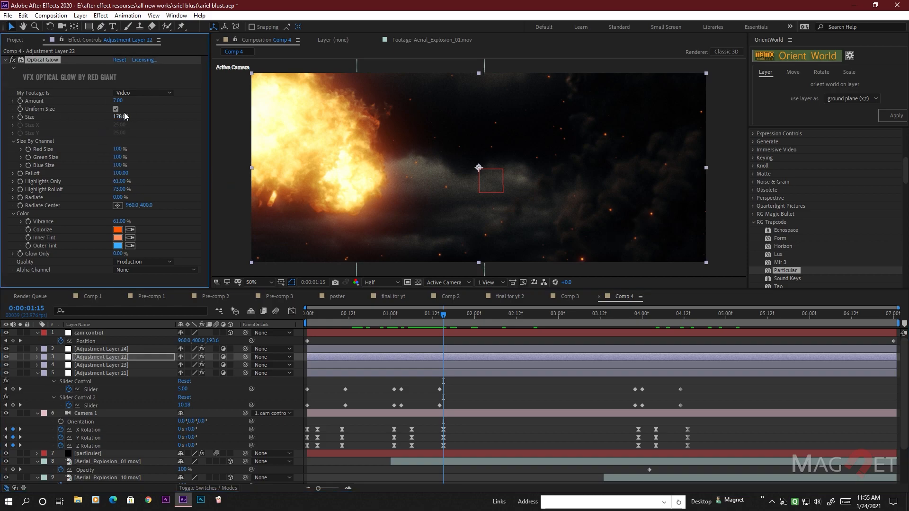
left_click_drag(120, 103, 119, 105)
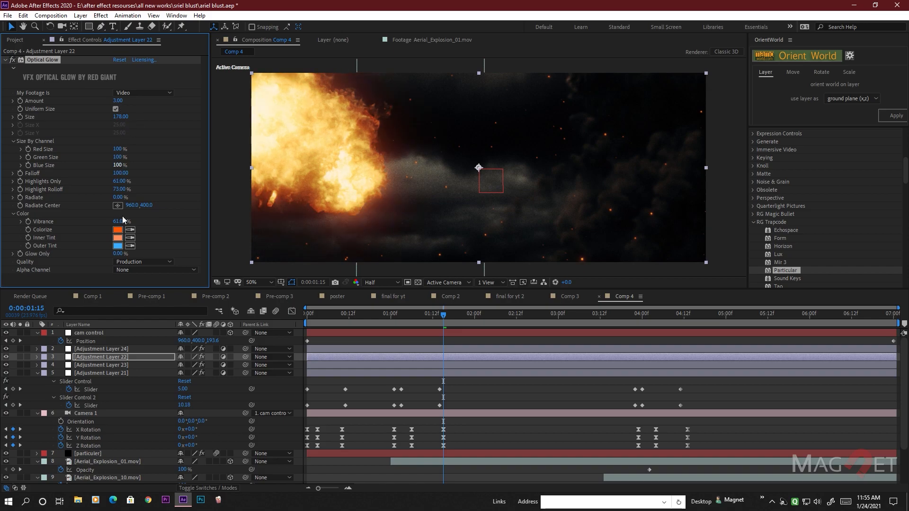
left_click_drag(387, 315, 474, 322)
key("space")
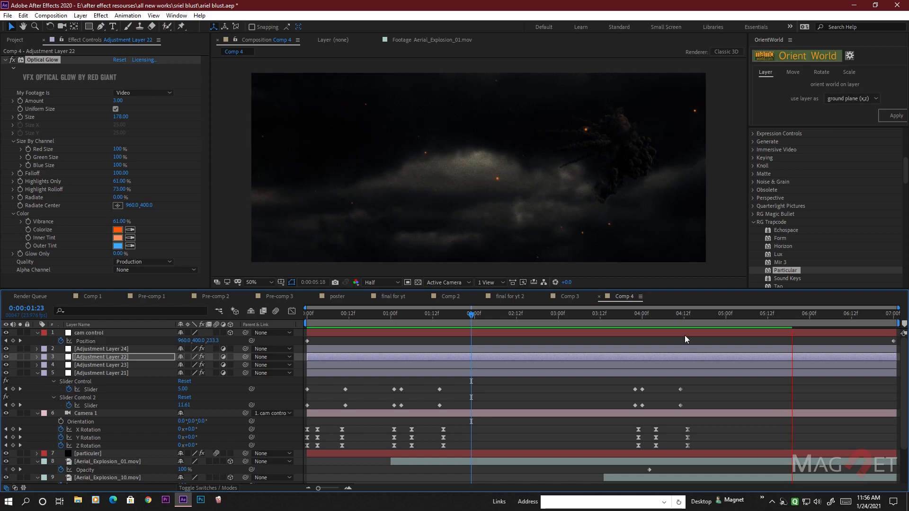
Keyframe Camera 1's Zoom at 0:00:03:15, and set Zoom to 2570 pixels at 0:00:04:00.
left_click_drag(712, 316, 631, 345)
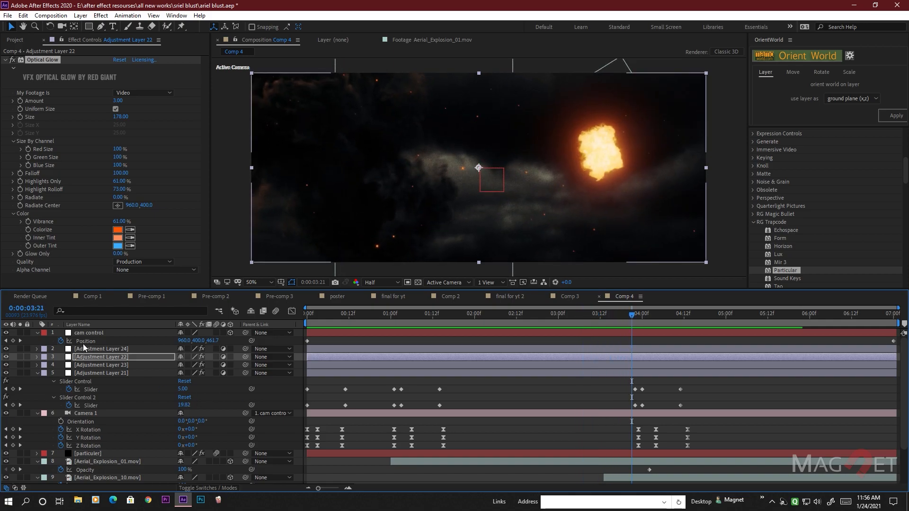
left_click(89, 414)
key("a")
key("a")
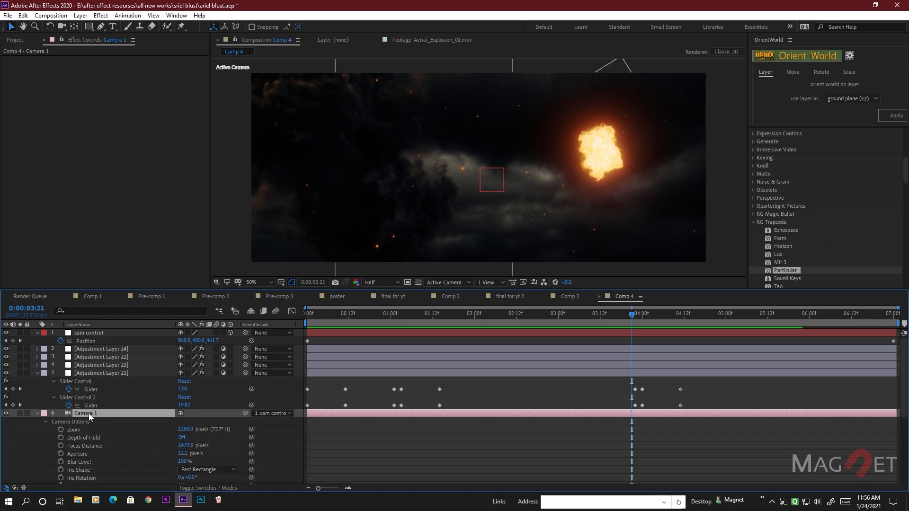
left_click_drag(631, 314, 610, 319)
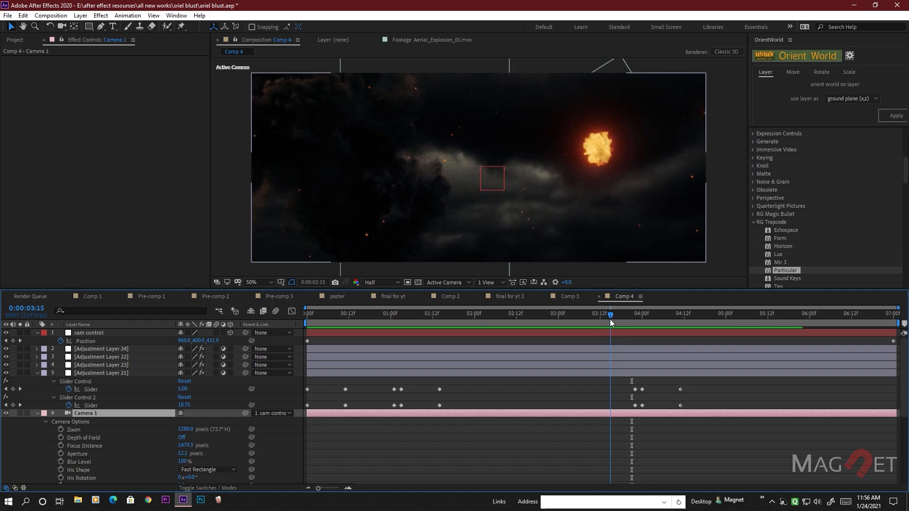
left_click(61, 430)
left_click_drag(611, 318, 644, 318)
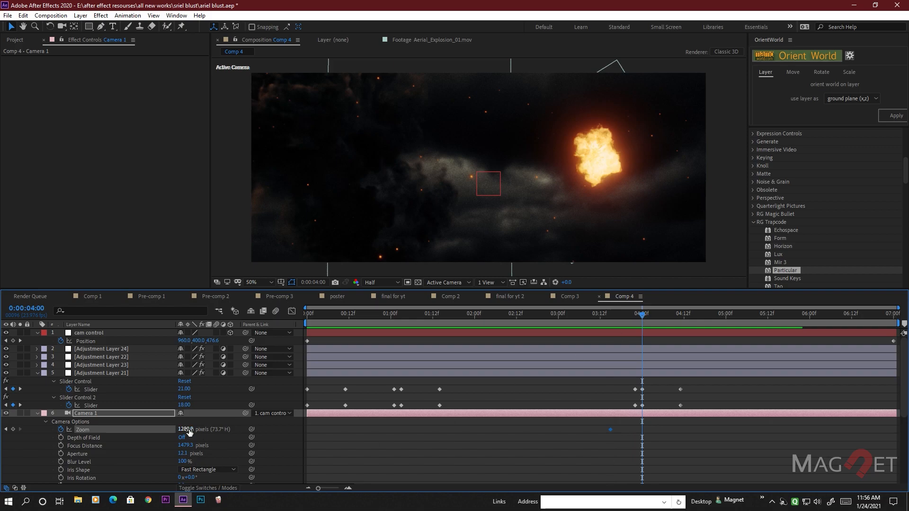
left_click_drag(212, 431, 253, 437)
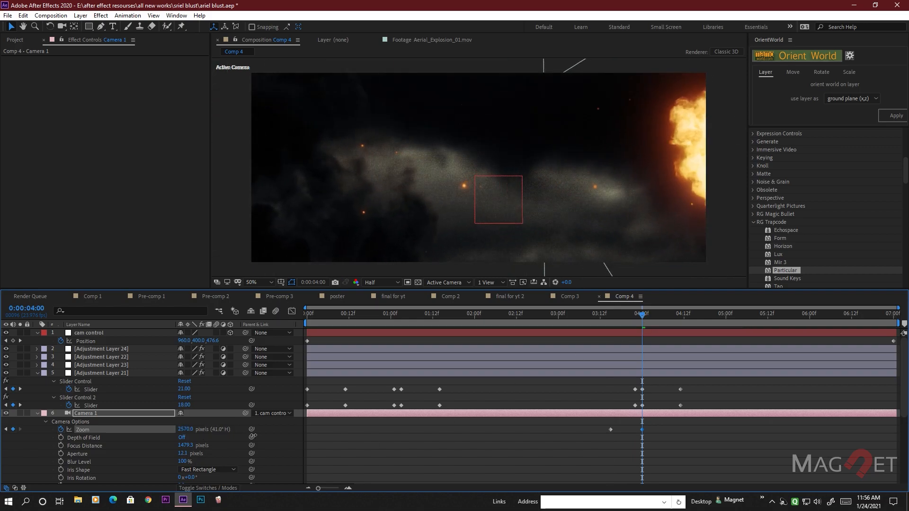
Move the cam control layer down the layer stack to sit directly above Camera 1.
left_click(95, 412)
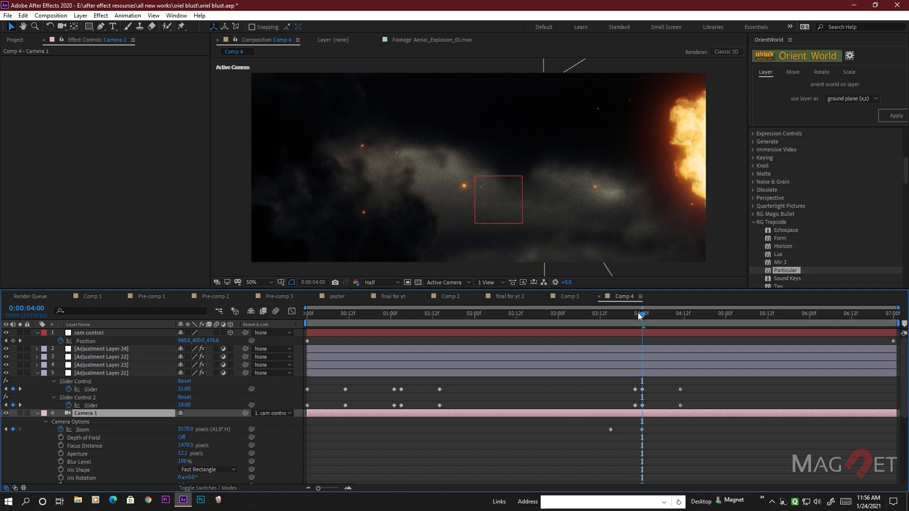
left_click_drag(89, 334, 99, 399)
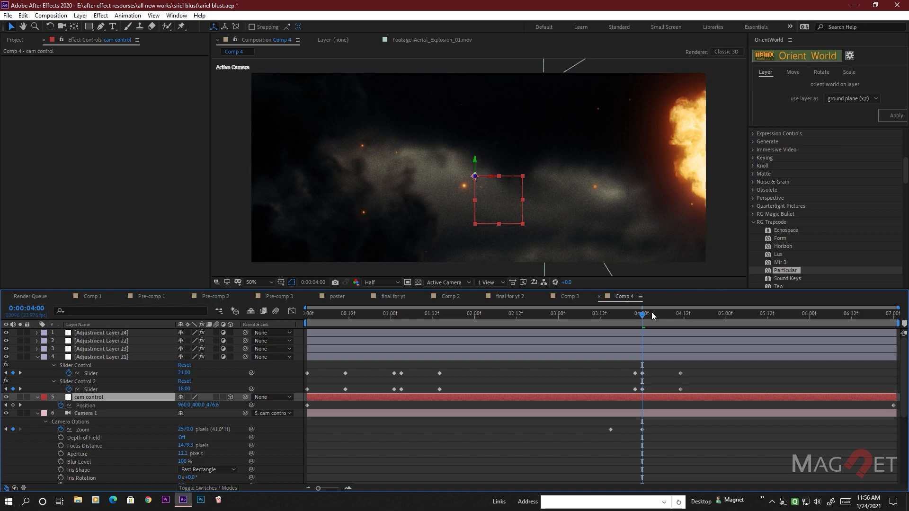
left_click_drag(642, 317, 622, 319)
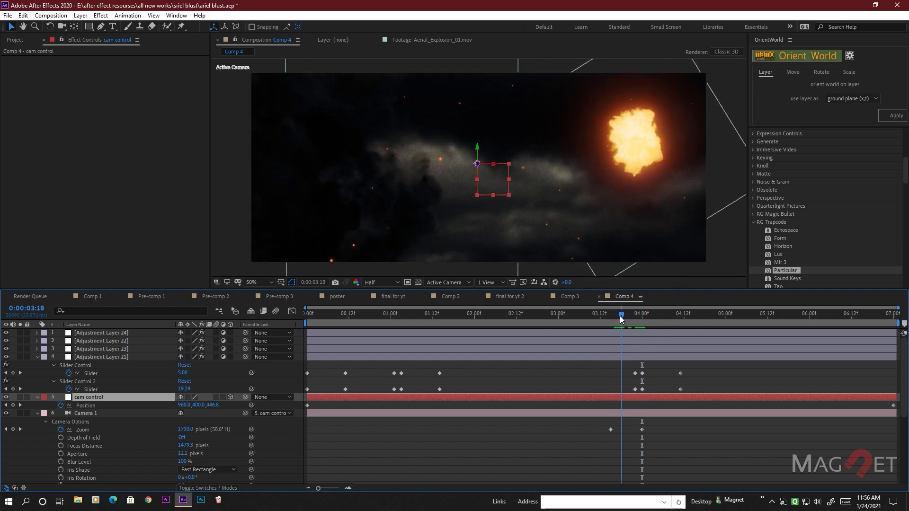
Keyframe Camera 1's Position at 0:00:03:20, and set its X position to -264 at 0:00:04:03.
left_click(85, 414)
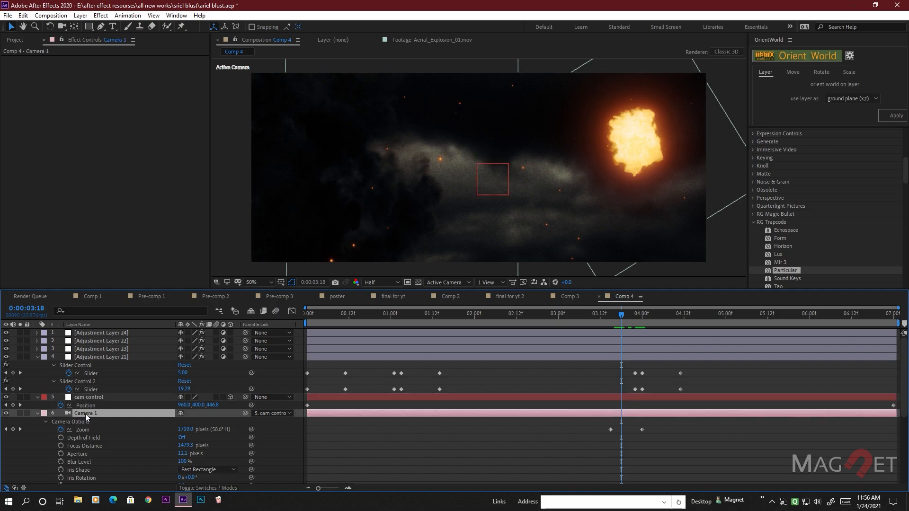
key("p")
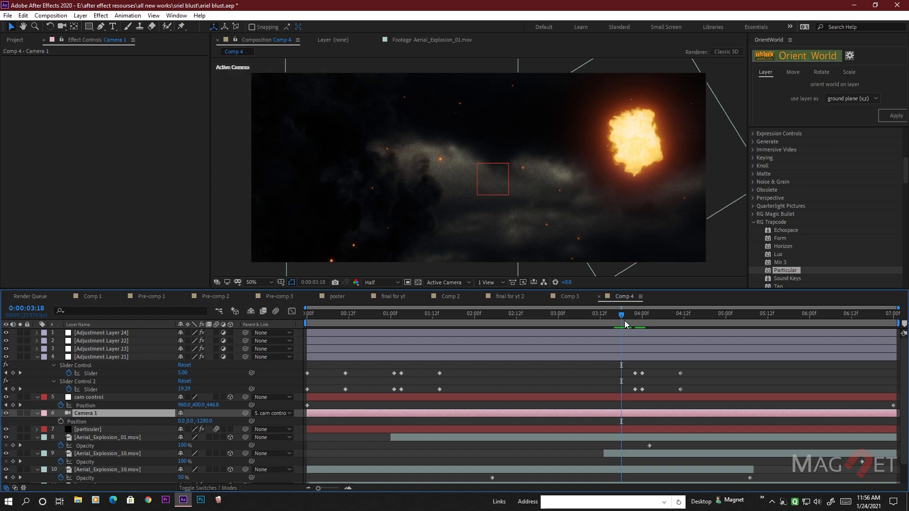
mouse_move(620, 320)
left_mouse_down()
mouse_move(578, 321)
mouse_move(657, 323)
mouse_move(630, 328)
left_mouse_up()
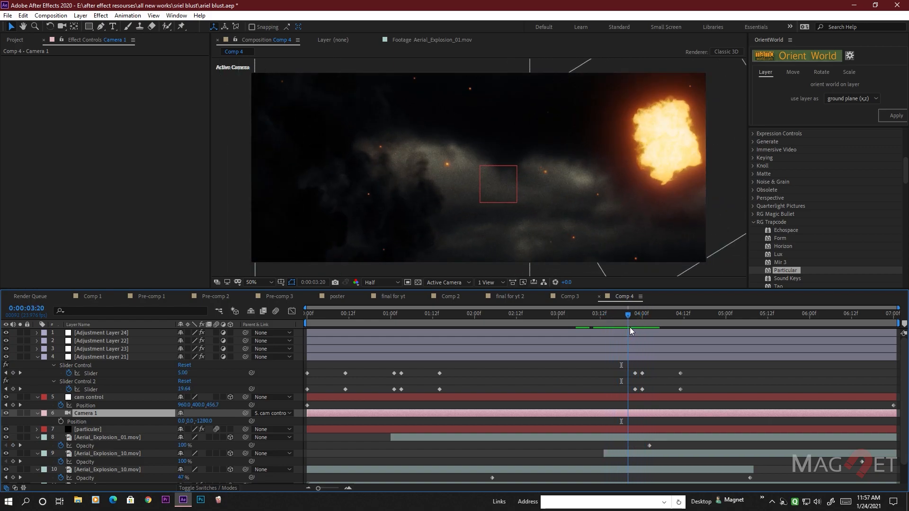
left_click(60, 421)
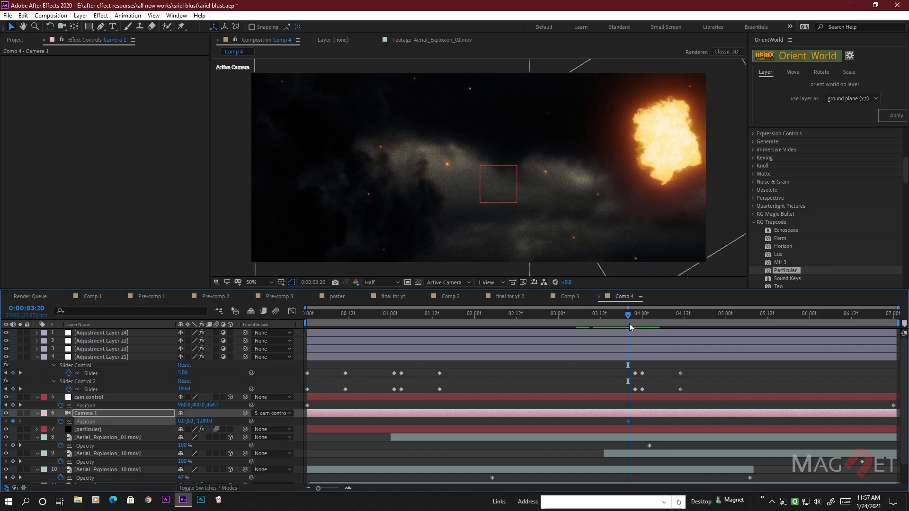
left_click_drag(627, 317, 653, 316)
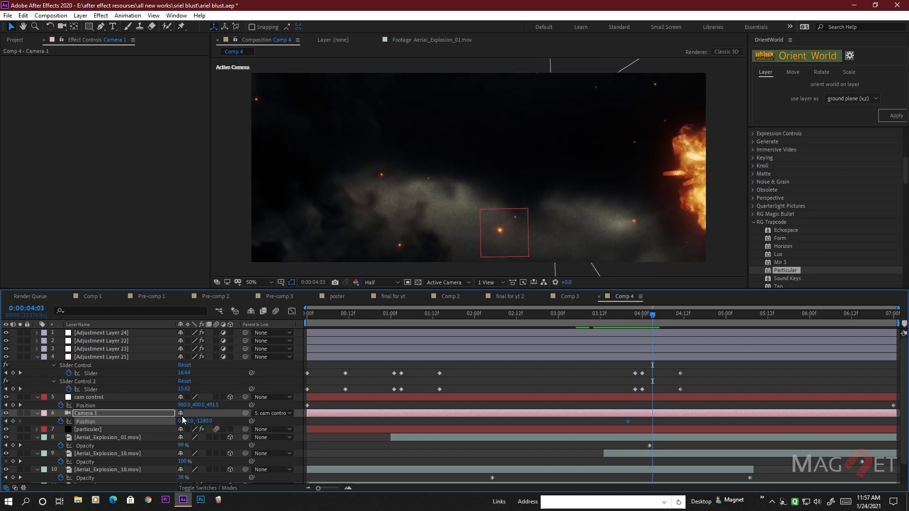
left_click_drag(185, 422, 61, 423)
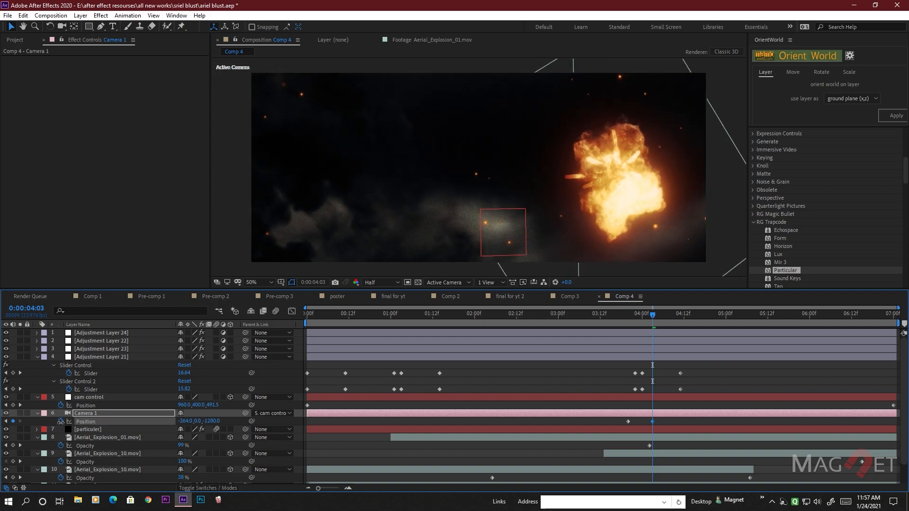
Apply Easy Ease to both of Camera 1's Position keyframes.
mouse_move(652, 316)
left_mouse_down()
mouse_move(610, 320)
mouse_move(662, 325)
left_mouse_up()
left_click_drag(665, 421, 602, 427)
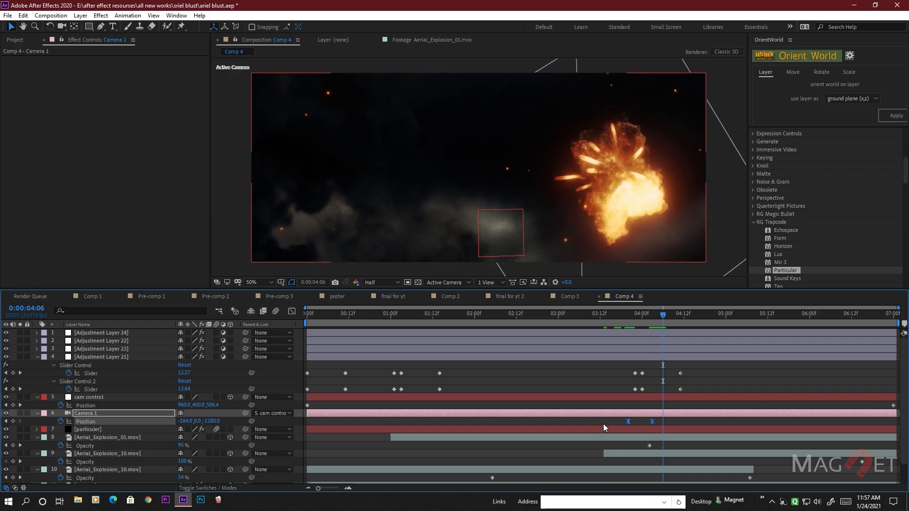
left_click(88, 415)
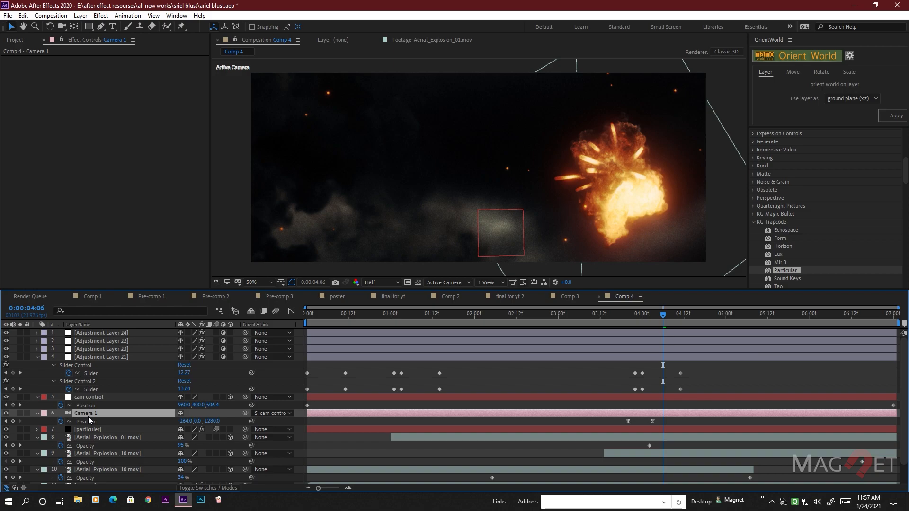
Apply Easy Ease to both of Camera 1's Zoom keyframes.
key("a")
key("a")
left_click_drag(655, 425, 572, 440)
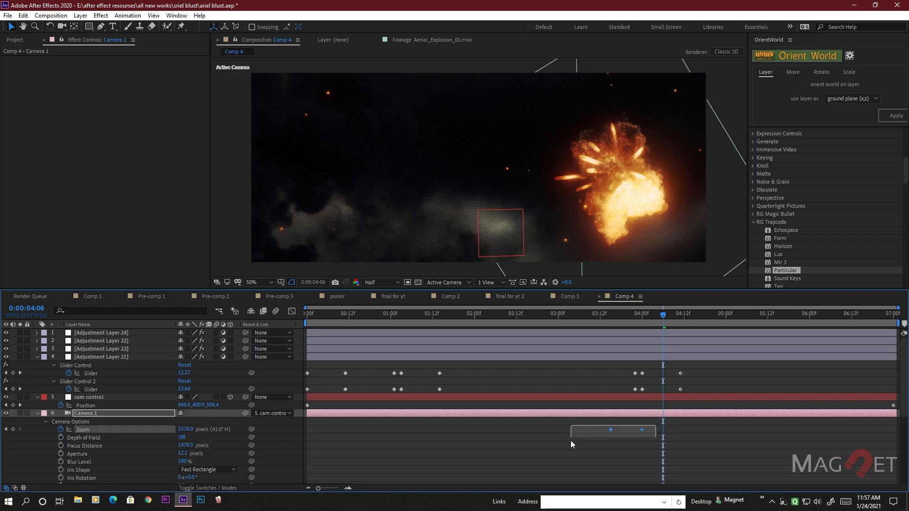
key("F9")
Preview Comp 4 from the start to check the eased camera push-in on the second explosion.
left_click_drag(663, 314, 277, 330)
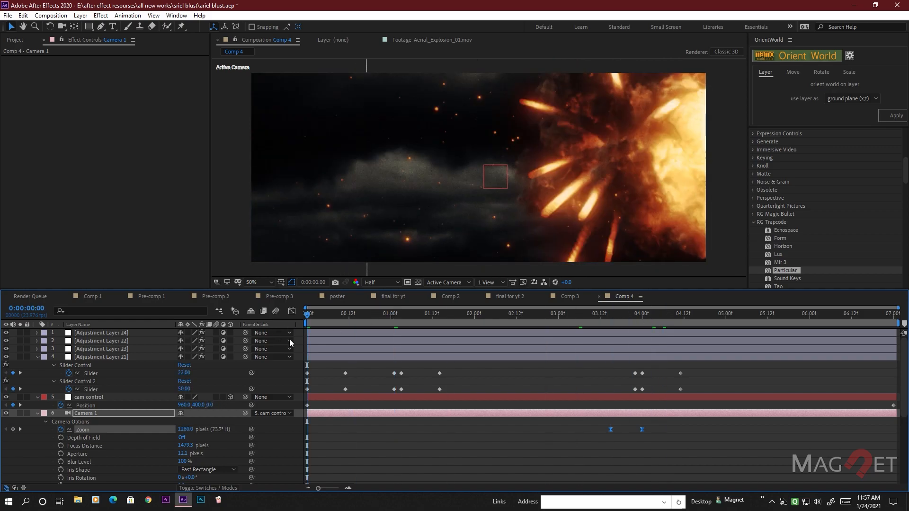
key("space")
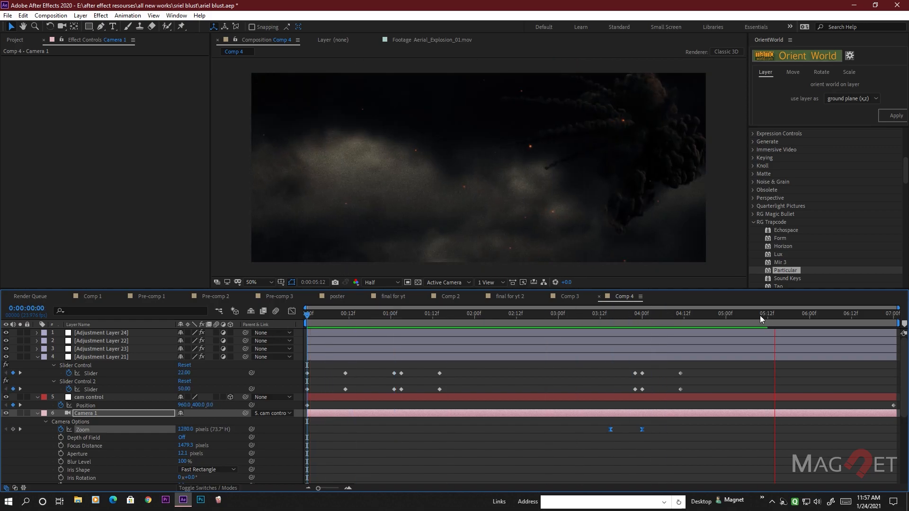
left_click_drag(763, 318, 294, 323)
key("space")
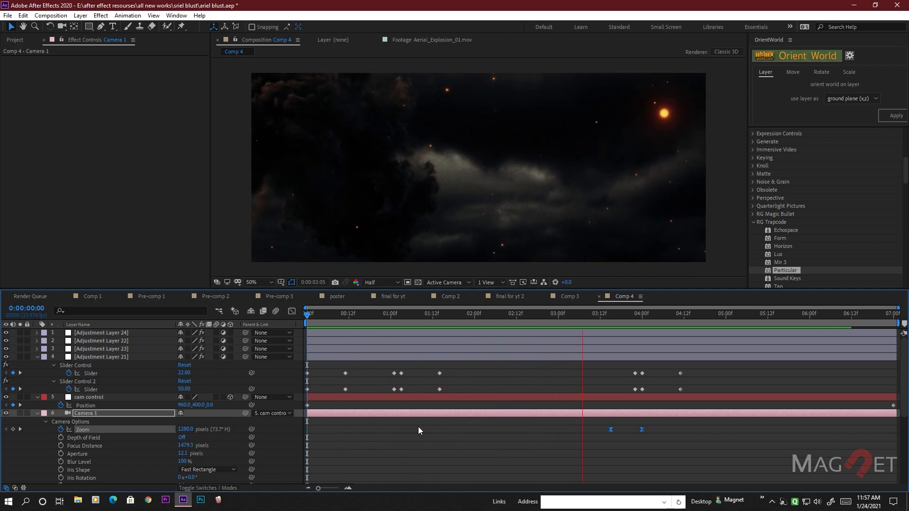
key("space")
left_click_drag(736, 314, 650, 326)
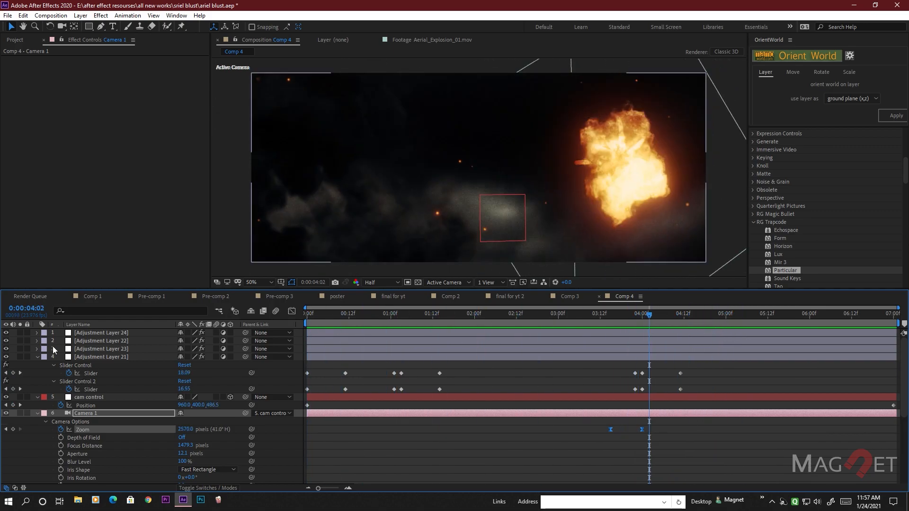
Collapse the open properties of Adjustment Layer 21, cam control and Camera 1.
left_click(37, 358)
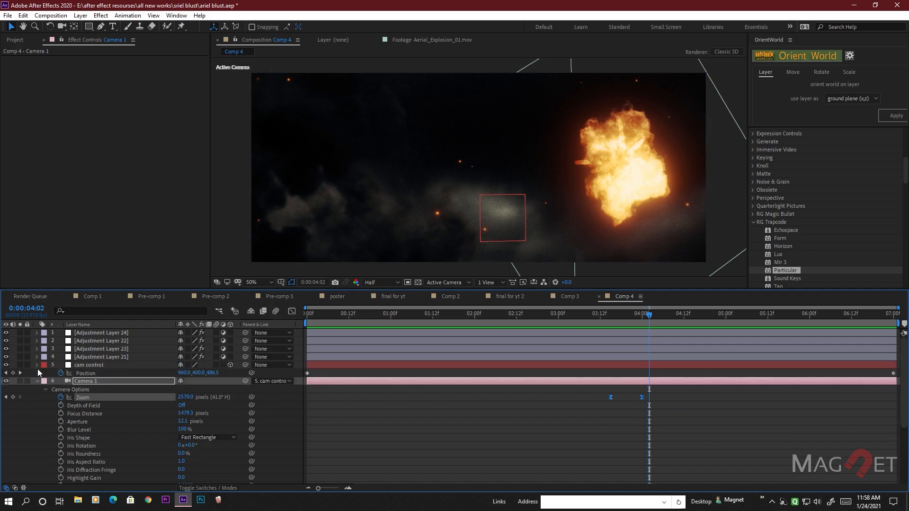
left_click(37, 366)
left_click(37, 373)
Reduce the Renoiser's Sharpen in the Looks effect on Adjustment Layer 23, and preview the composition around the second explosion.
left_click(107, 357)
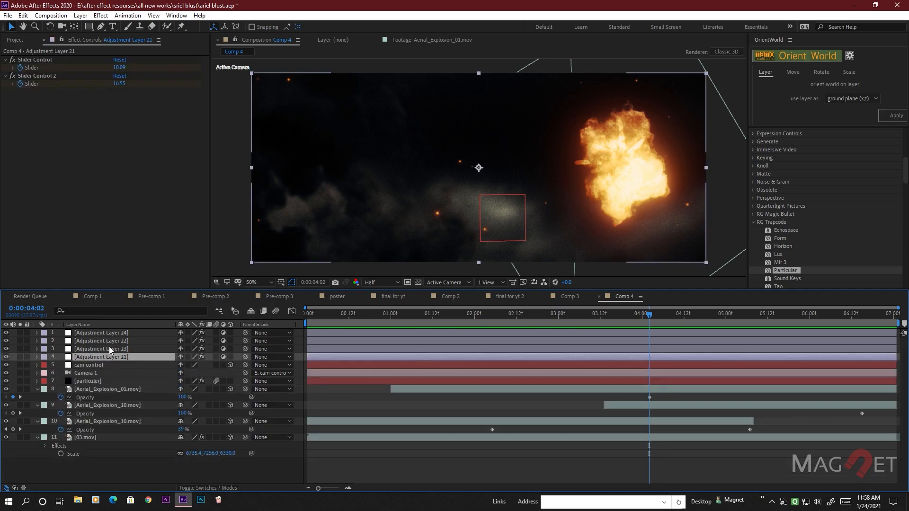
left_click(111, 349)
left_click(34, 86)
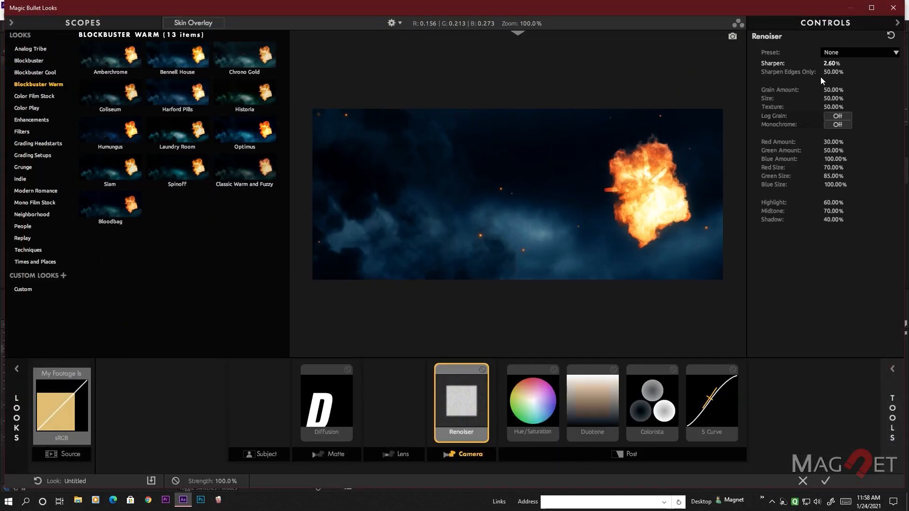
left_click_drag(832, 63, 797, 90)
left_click(826, 481)
left_click_drag(506, 326, 704, 325)
key("space")
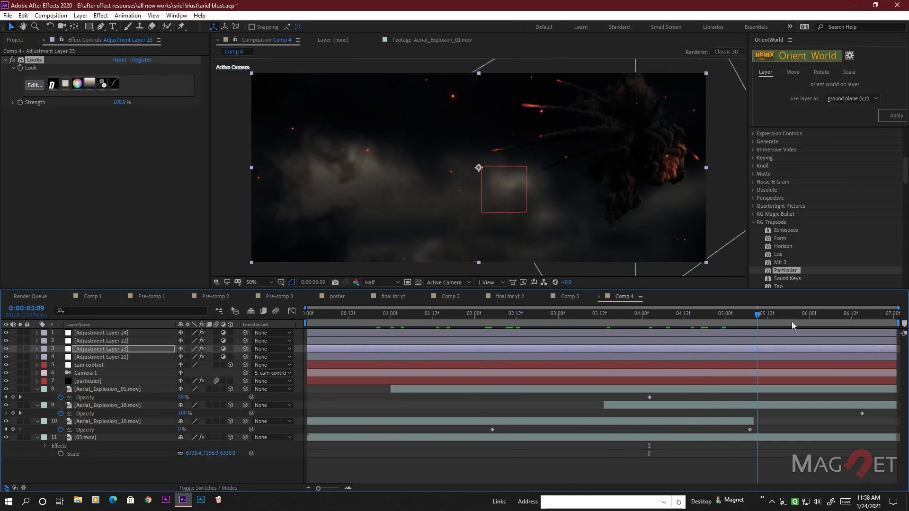
Collapse the open properties of the 03.mov layer and the three Aerial_Explosion footage layers.
left_click(37, 438)
left_click(37, 422)
left_click(37, 405)
key("F2")
left_click(37, 389)
Add a black 1920 x 800 px solid at the top of Comp 4's layer stack.
left_click_drag(372, 318, 538, 326)
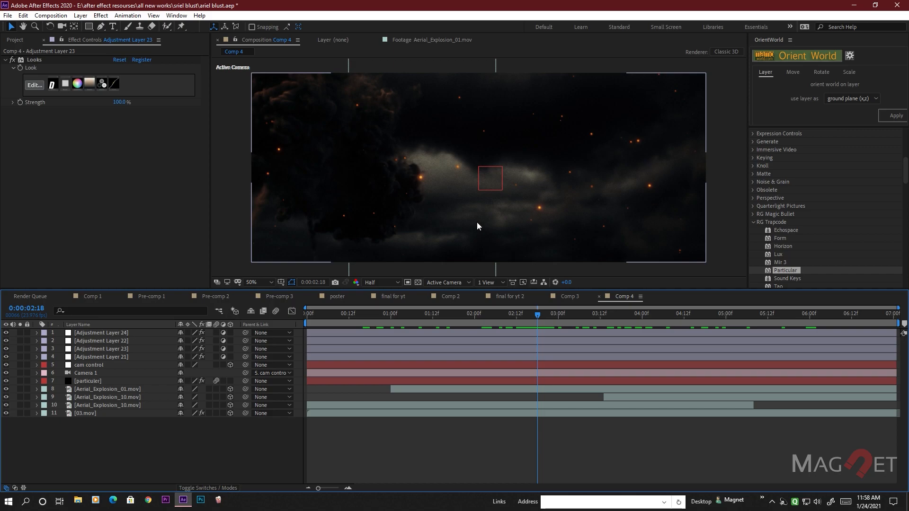
left_click_drag(540, 318, 586, 335)
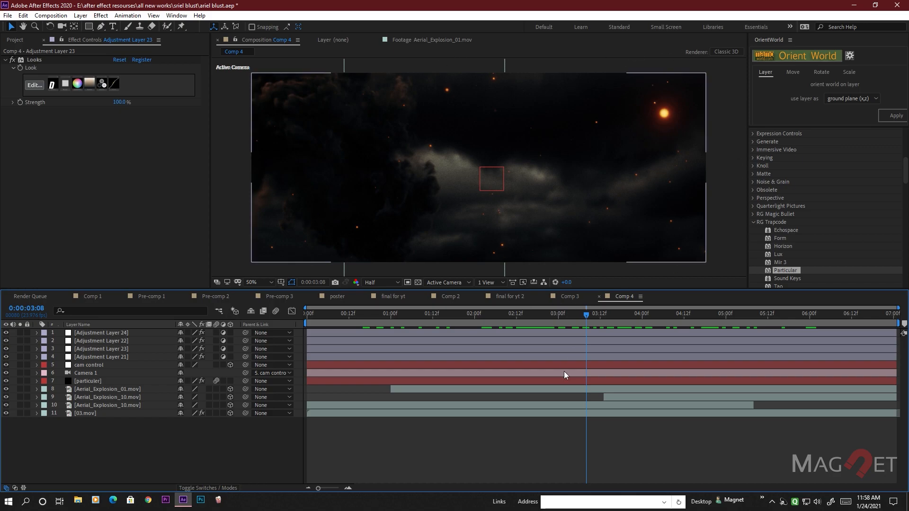
left_click_drag(588, 315, 481, 325)
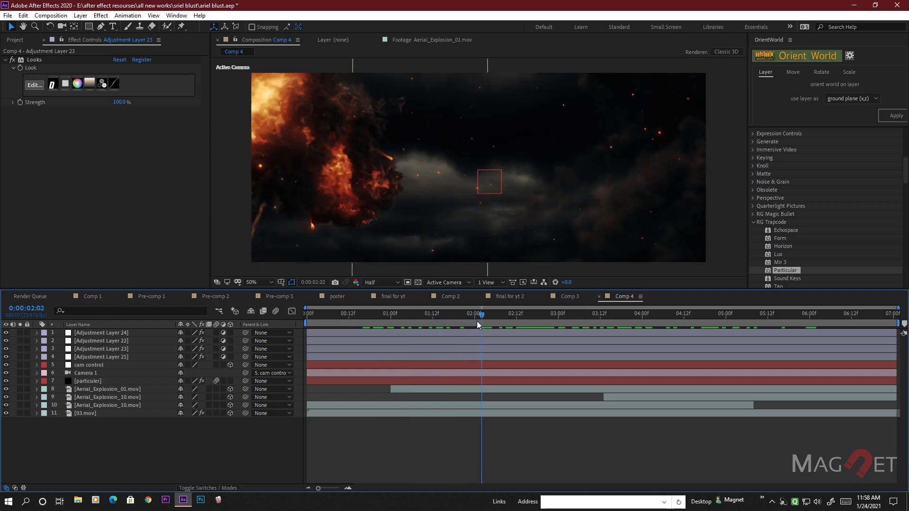
left_click(80, 15)
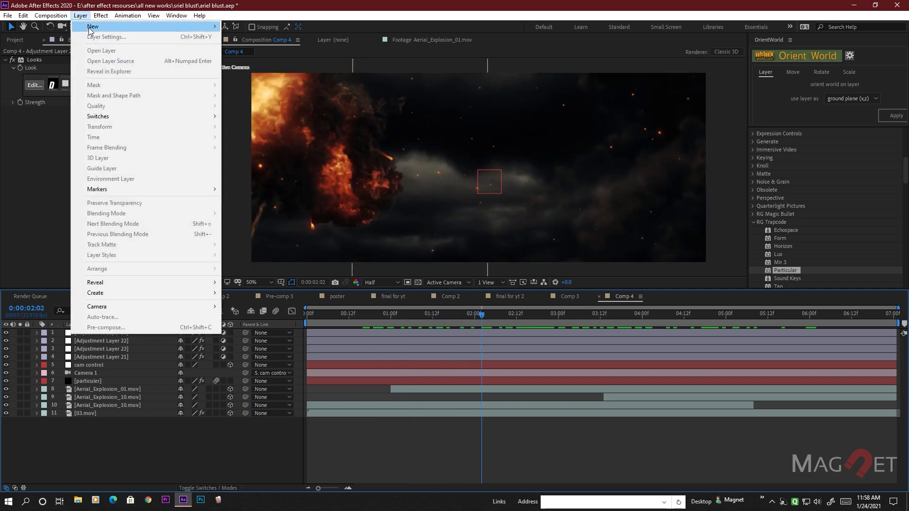
mouse_move(92, 29)
left_click(262, 38)
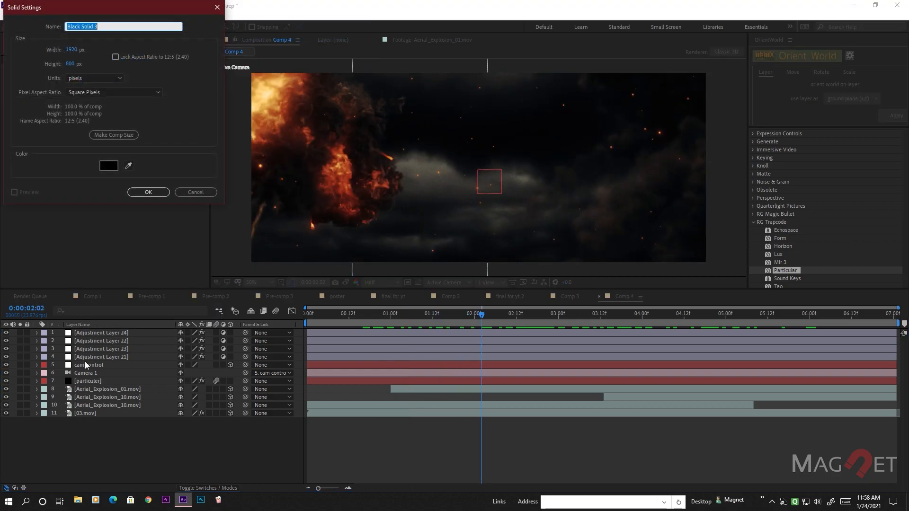
left_click(149, 192)
Apply the Video Copilot Optical Flares effect to the new black solid.
scroll(822, 233, "down", 5)
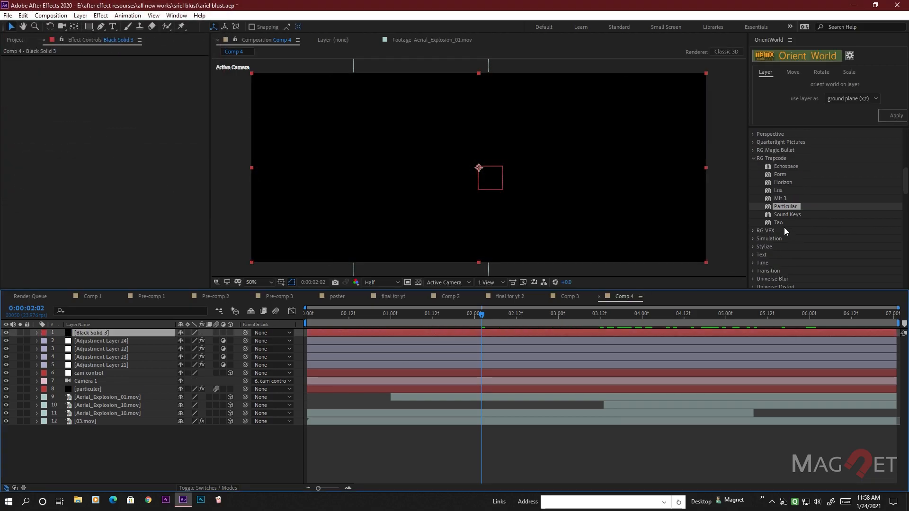
scroll(763, 268, "down", 3)
left_click(753, 192)
scroll(823, 213, "down", 1)
double_click(790, 184)
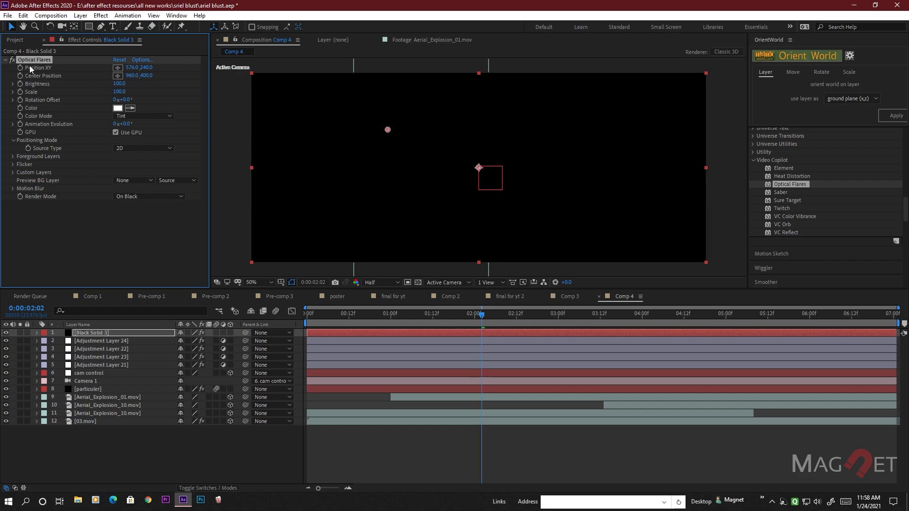
Clear all elements of the default flare in the Optical Flares options and add a single basic Glow object.
left_click(141, 60)
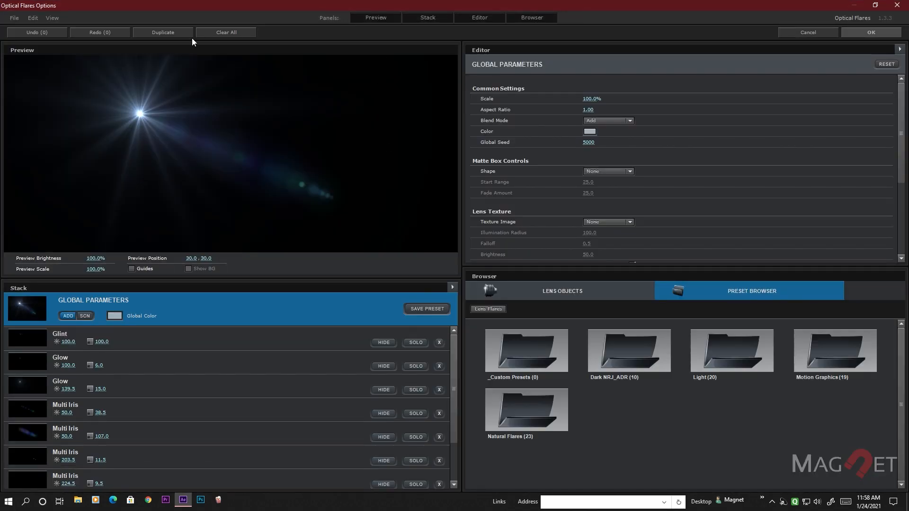
left_click(219, 32)
left_click(434, 266)
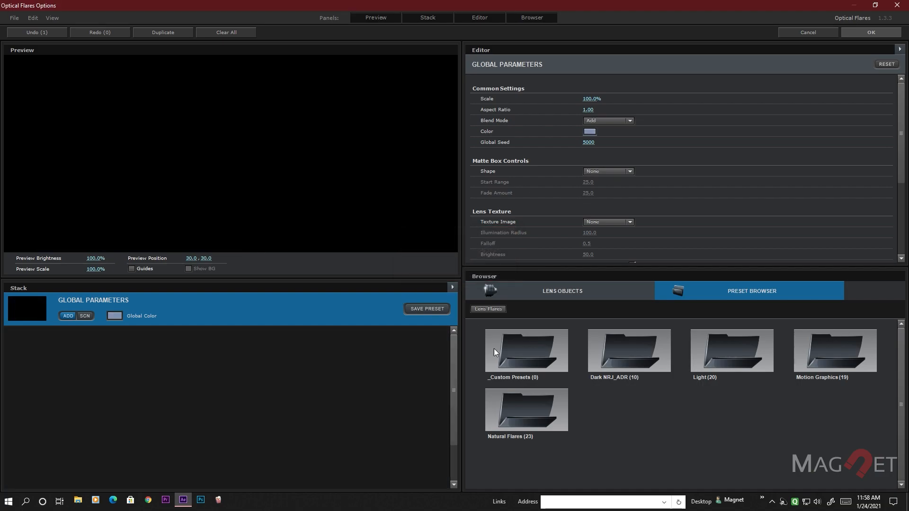
left_click(527, 291)
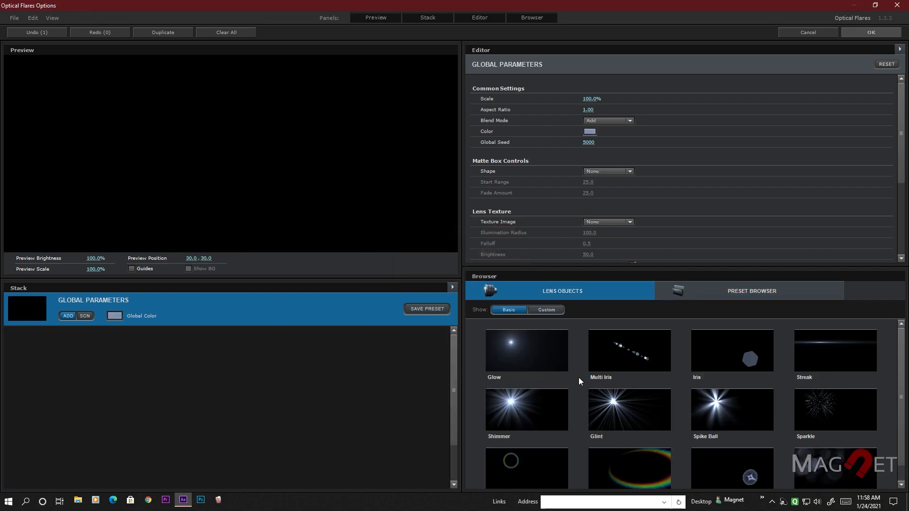
left_click(519, 354)
left_click_drag(142, 115, 173, 113)
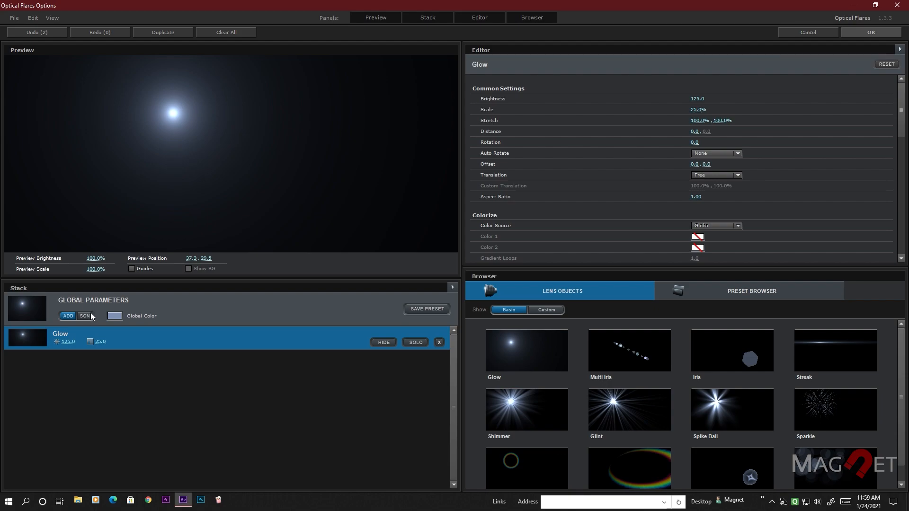
Set the flare's Global Color to the warm orange DC9B77 and accept the flare design.
left_click(115, 316)
left_click_drag(162, 326, 165, 380)
mouse_move(99, 307)
left_mouse_down()
mouse_move(106, 269)
mouse_move(86, 287)
left_mouse_up()
left_click(161, 385)
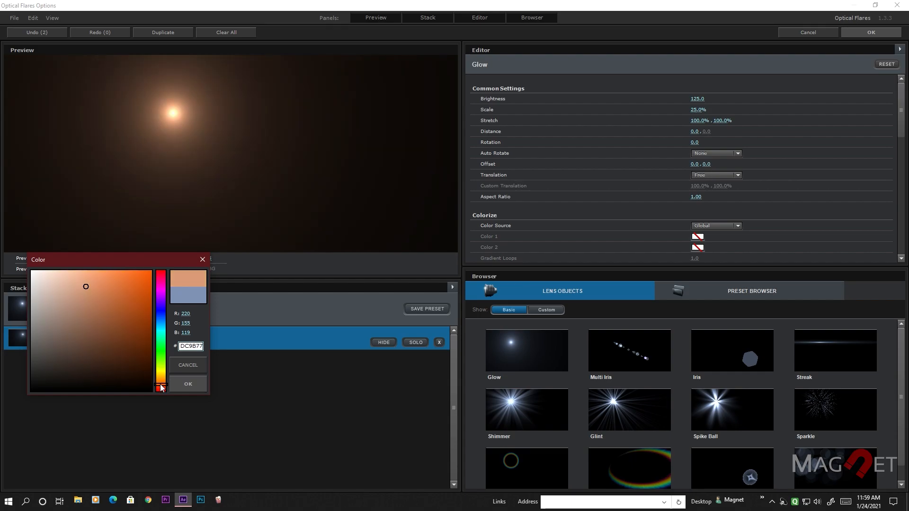
left_click(192, 387)
left_click(845, 32)
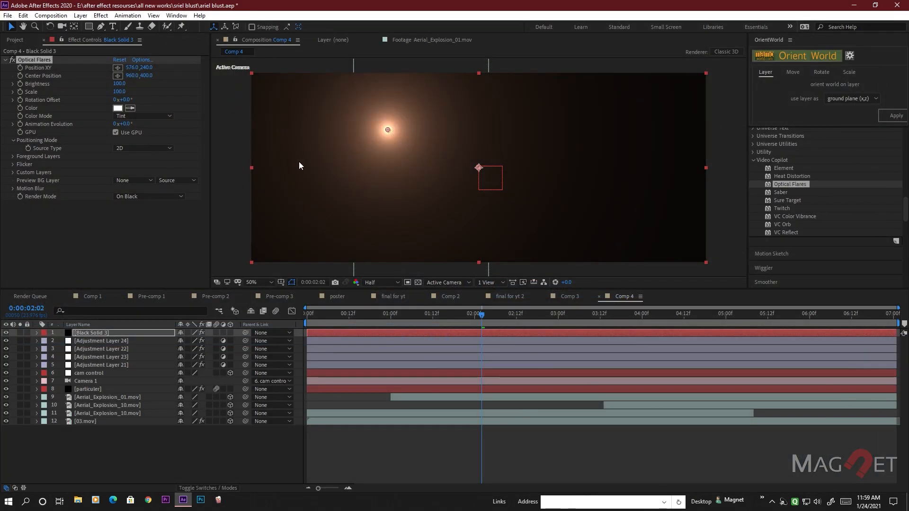
Set the flare solid's blend mode to Add and move the flare above the frame to Position XY 1584, -50.
left_click(208, 487)
left_click(189, 332)
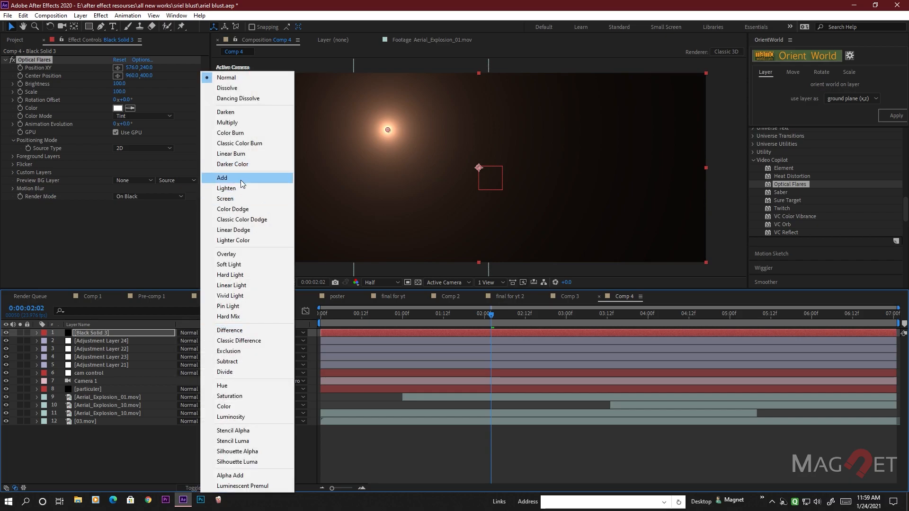
left_click(235, 184)
left_click_drag(387, 130, 626, 62)
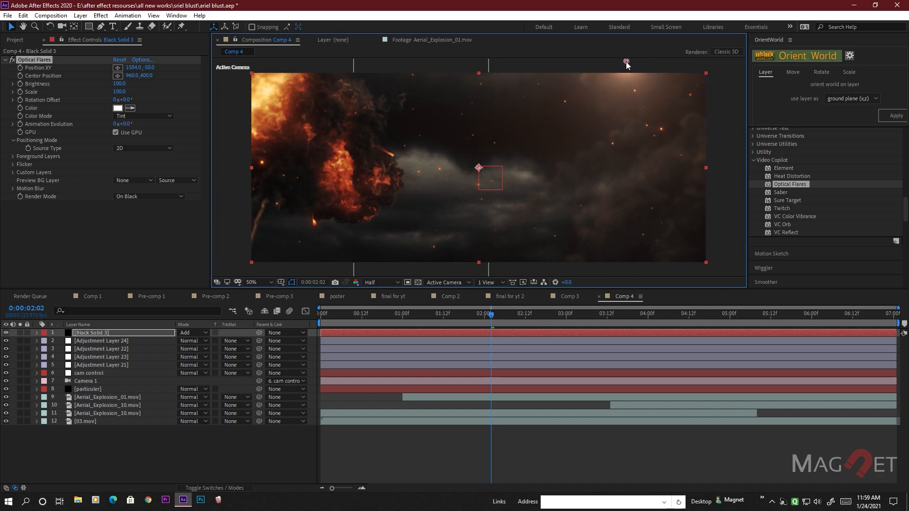
Set the flare's Flicker Speed to 26 and Amount to 84, and preview the flickering from the start.
left_click_drag(493, 317, 324, 327)
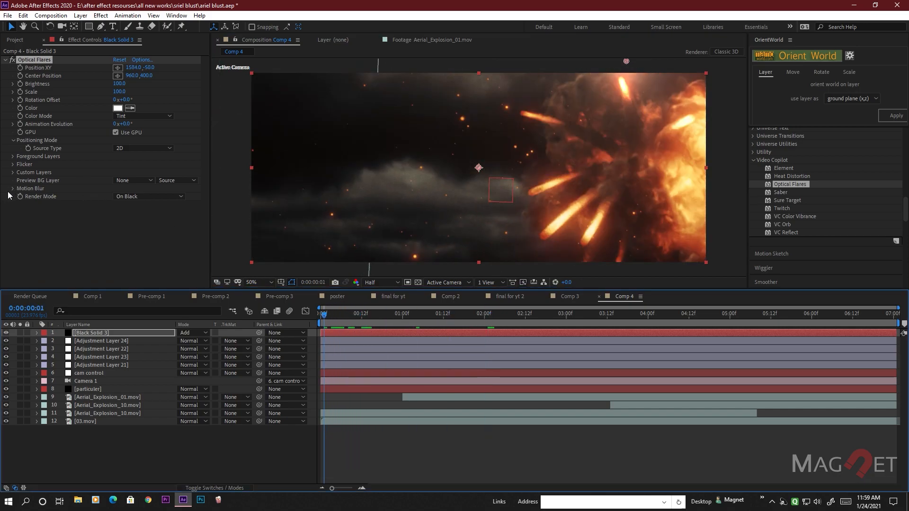
left_click(13, 165)
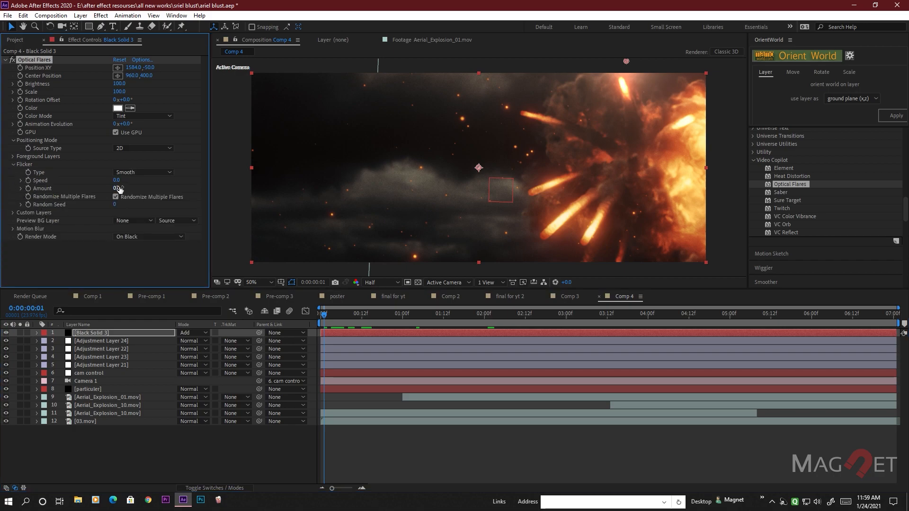
left_click(116, 188)
left_click_drag(163, 190, 164, 190)
left_click_drag(342, 315, 312, 324)
key("space")
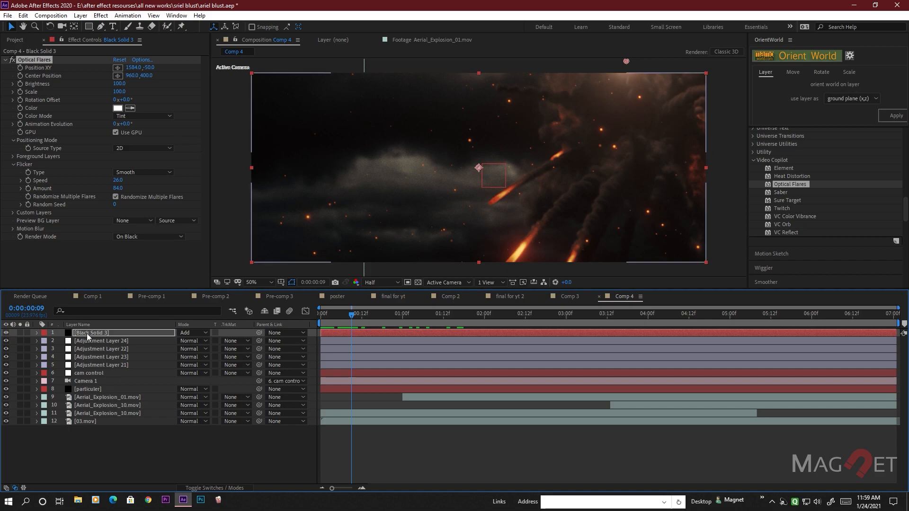
Keyframe the flare's Scale and Brightness at 0:00:00:09 with Brightness 20, and set Brightness to 100 at 0:00:00:20.
left_click(157, 333)
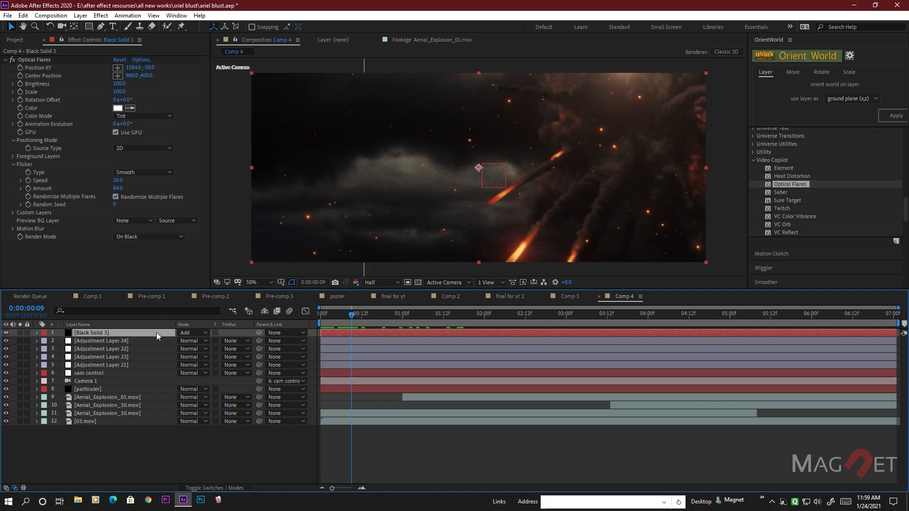
left_click(20, 93)
left_click(121, 85)
type("0")
key("Return")
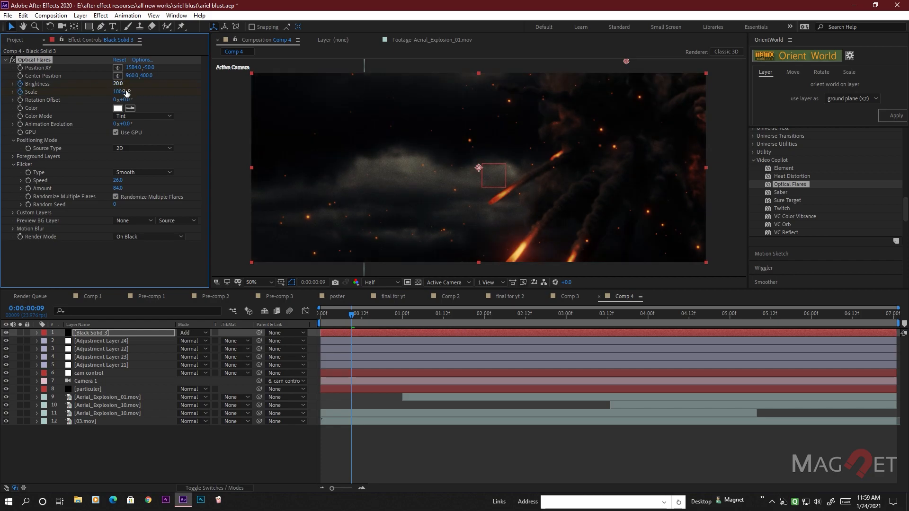
left_click_drag(352, 318, 390, 319)
left_click_drag(123, 88, 127, 86)
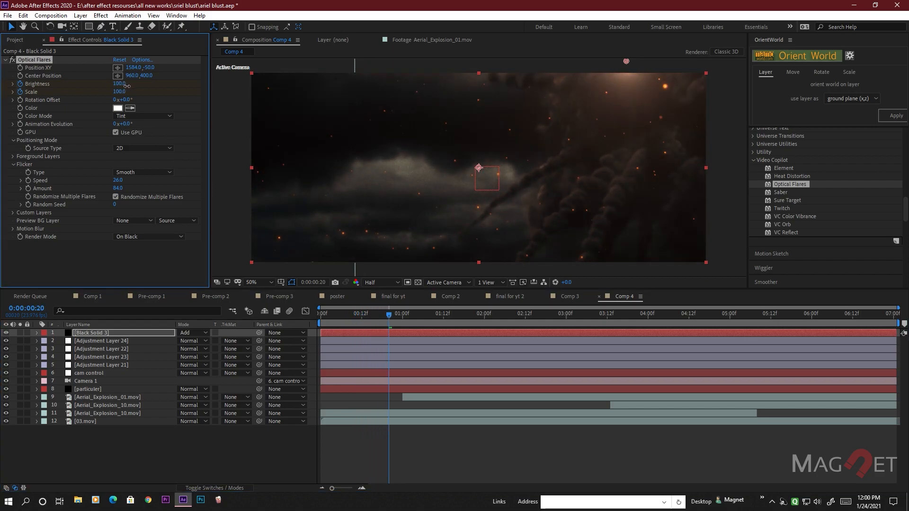
Preview the flare's brightness animation from the start of the composition.
left_click_drag(389, 317, 298, 319)
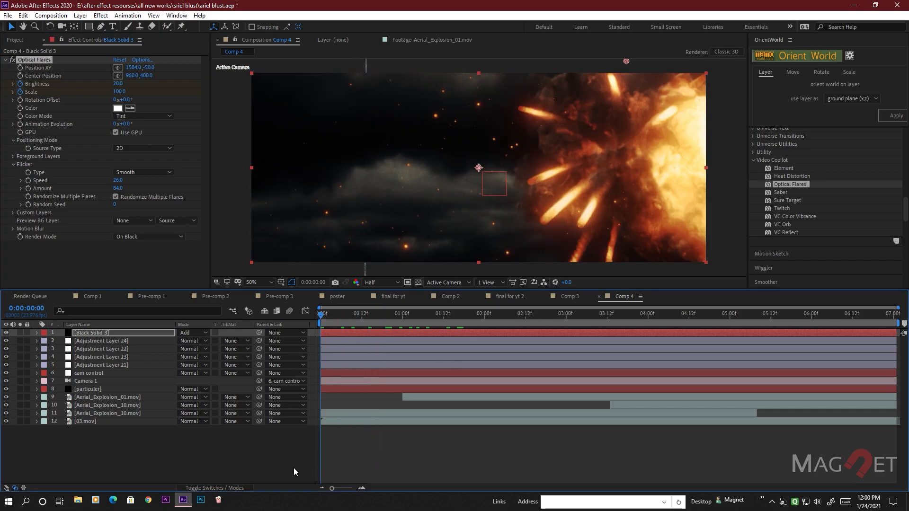
left_click(289, 466)
key("space")
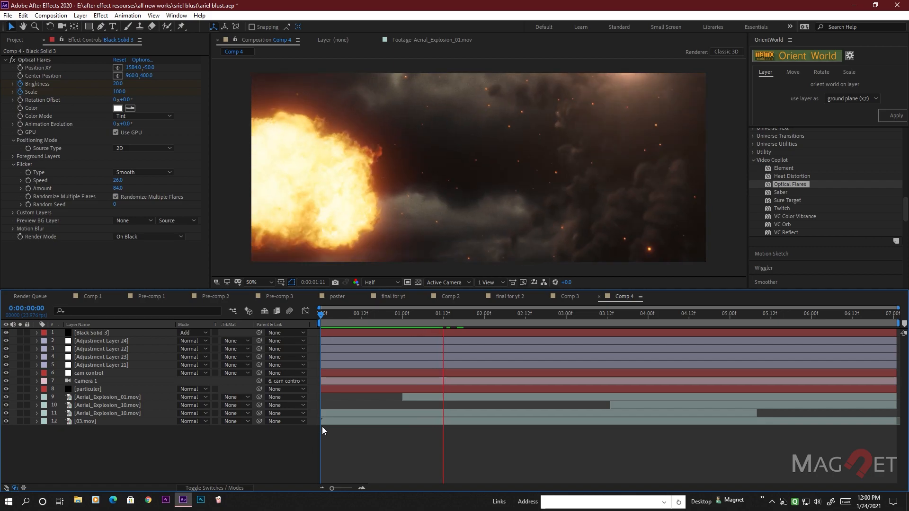
key("space")
Add Brightness and Scale keyframes to the Optical Flares on Black Solid 3 at 0:00:01:09, keeping both values at 100.
left_click_drag(480, 317, 446, 316)
left_click(127, 84)
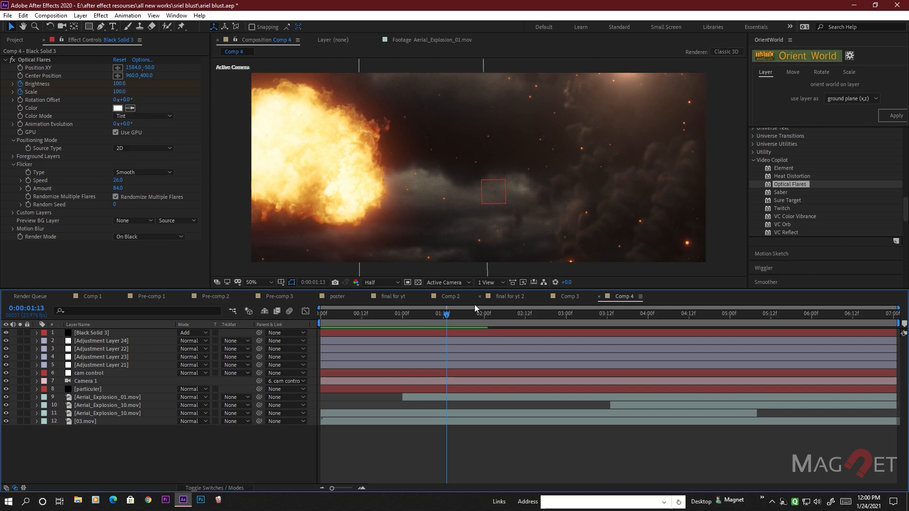
left_click_drag(445, 320, 433, 320)
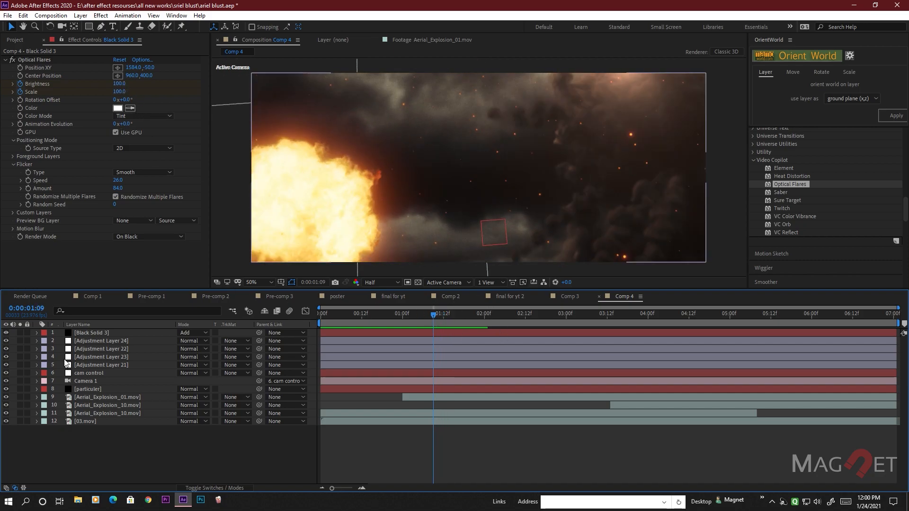
left_click(89, 334)
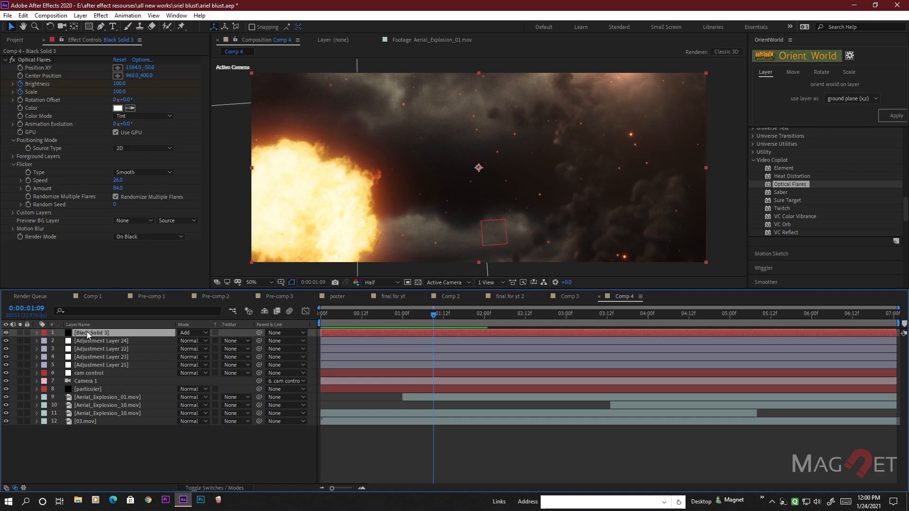
key("u")
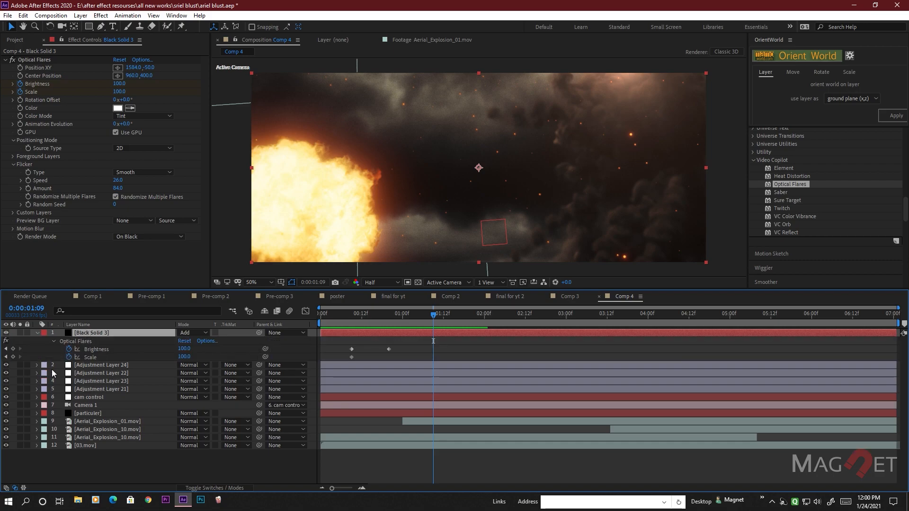
left_click(13, 350)
left_click(13, 357)
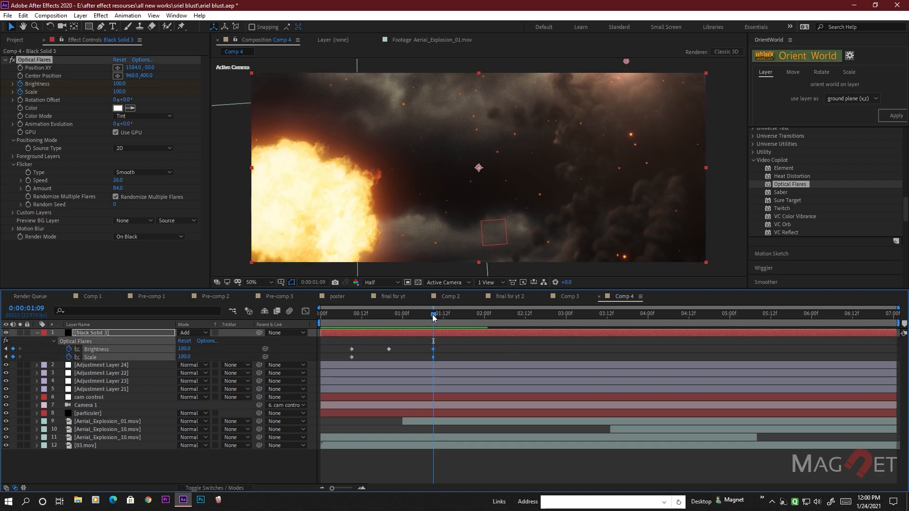
Keyframe the flare's Brightness at 20 on 0:00:01:10 and at 80 on 0:00:01:19.
left_click_drag(434, 318, 437, 317)
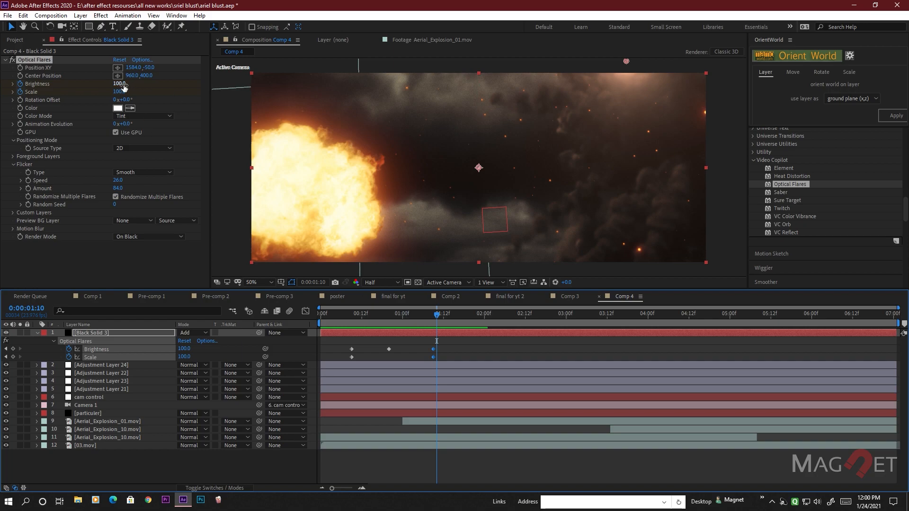
left_click_drag(123, 85, 119, 88)
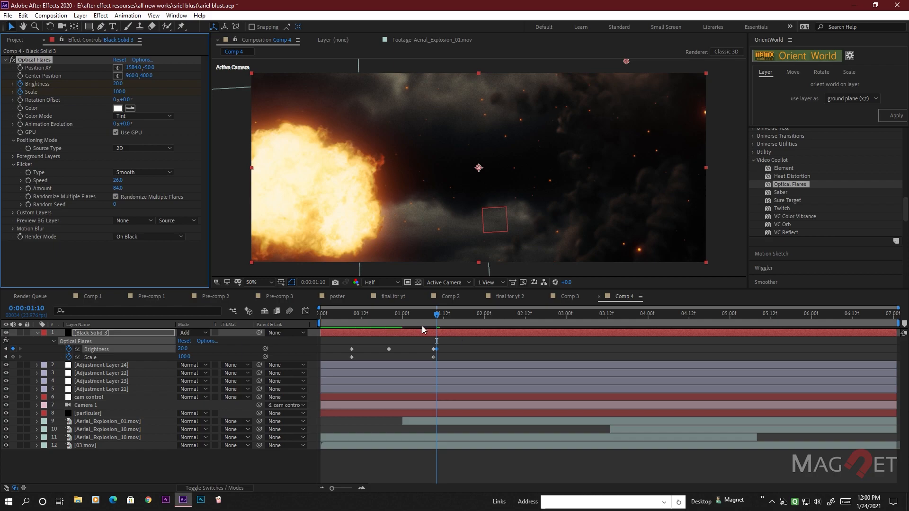
left_click_drag(437, 319, 466, 318)
mouse_move(478, 316)
left_mouse_down()
mouse_move(498, 316)
mouse_move(399, 315)
mouse_move(467, 316)
left_mouse_up()
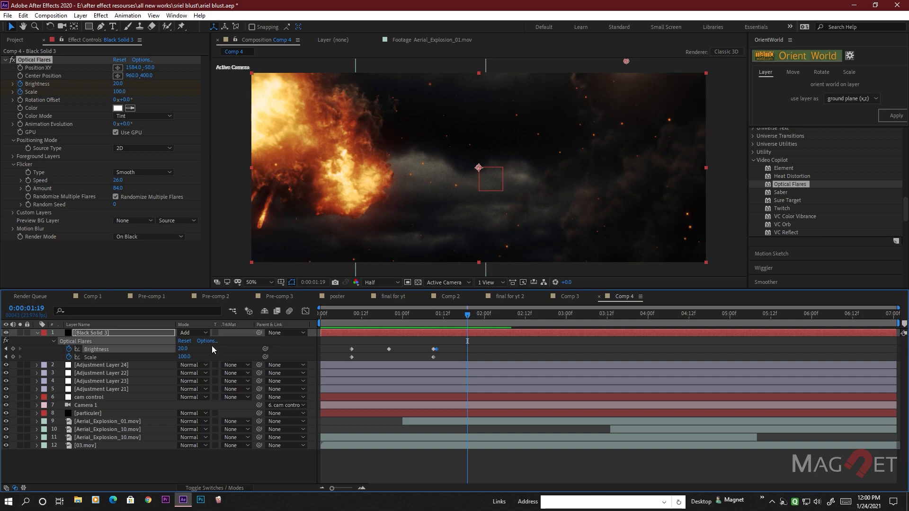
left_click_drag(190, 349, 192, 349)
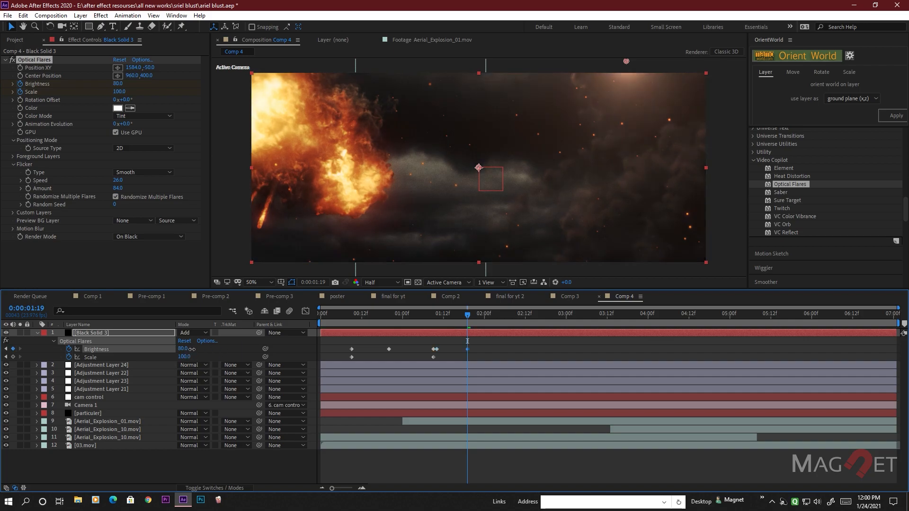
mouse_move(461, 315)
left_mouse_down()
mouse_move(425, 316)
mouse_move(648, 325)
mouse_move(593, 327)
mouse_move(601, 330)
mouse_move(881, 320)
mouse_move(337, 330)
mouse_move(528, 323)
mouse_move(467, 323)
left_mouse_up()
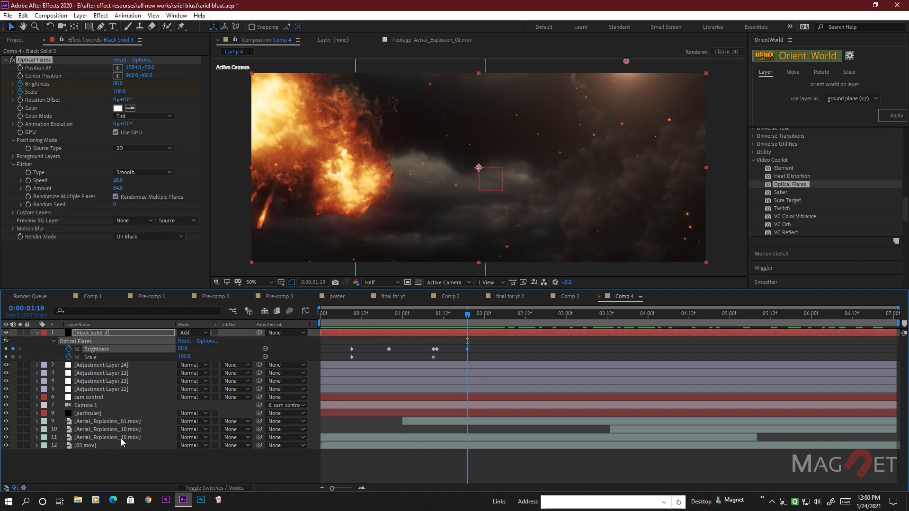
Apply the Sharpen effect with Sharpen Amount 82 to the Aerial_Explosion_10.mov layer that starts at the beginning of the composition.
left_click_drag(441, 316, 315, 315)
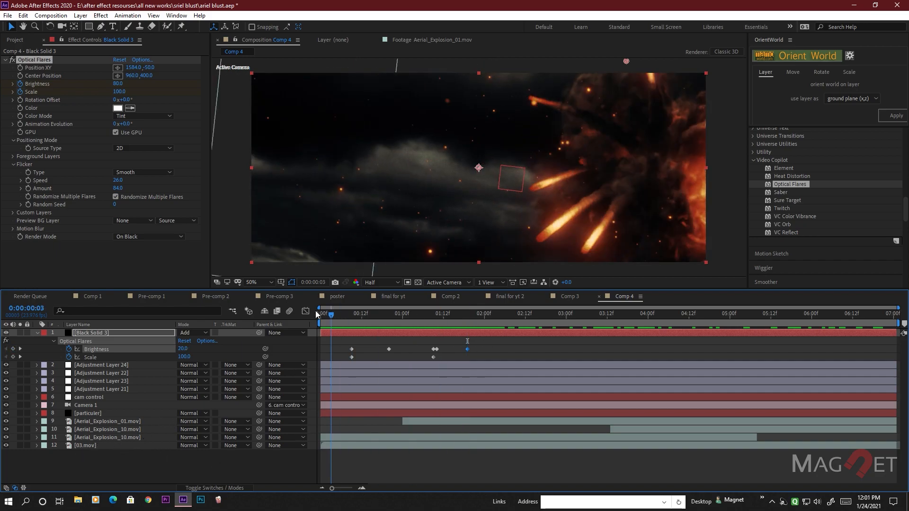
left_click(120, 437)
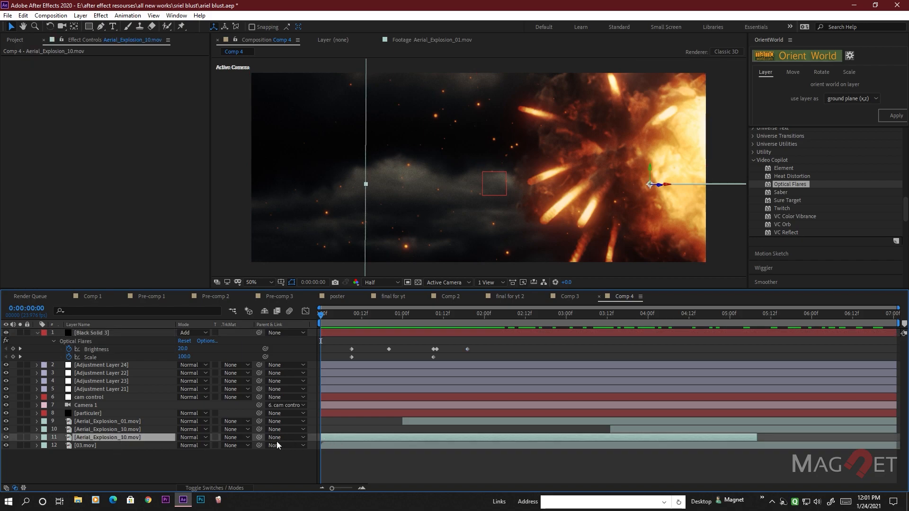
left_click(100, 16)
mouse_move(145, 81)
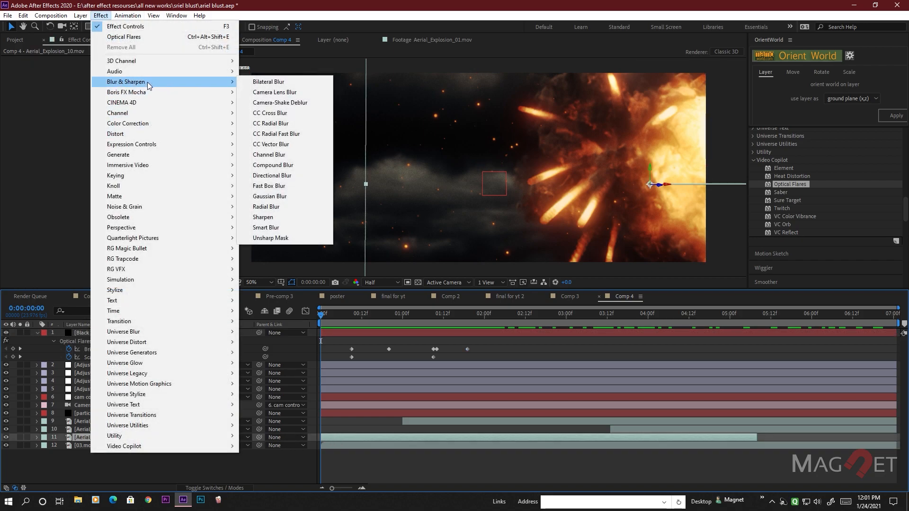
left_click(264, 218)
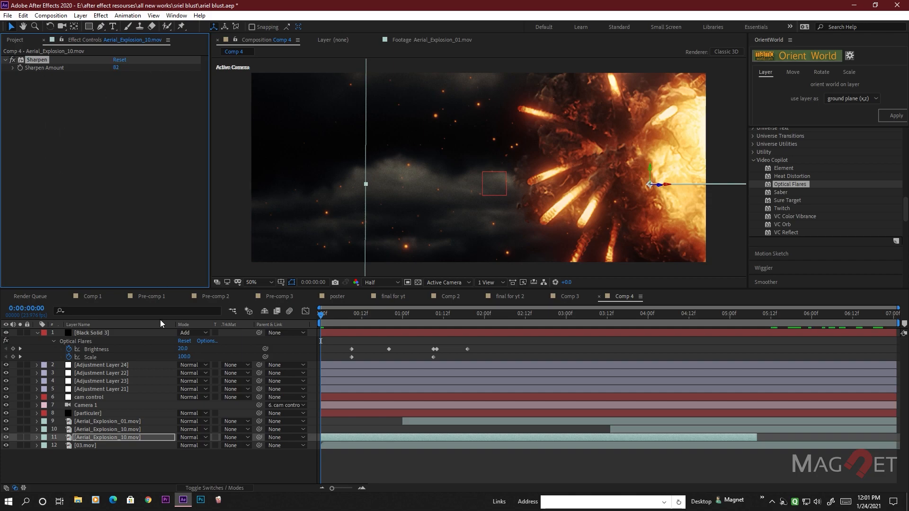
Copy the Sharpen effect to the other Aerial_Explosion_10.mov layer and Aerial_Explosion_01.mov, setting Sharpen Amount to 94 on Aerial_Explosion_01.mov.
left_click(87, 430)
left_click_drag(322, 314, 412, 314)
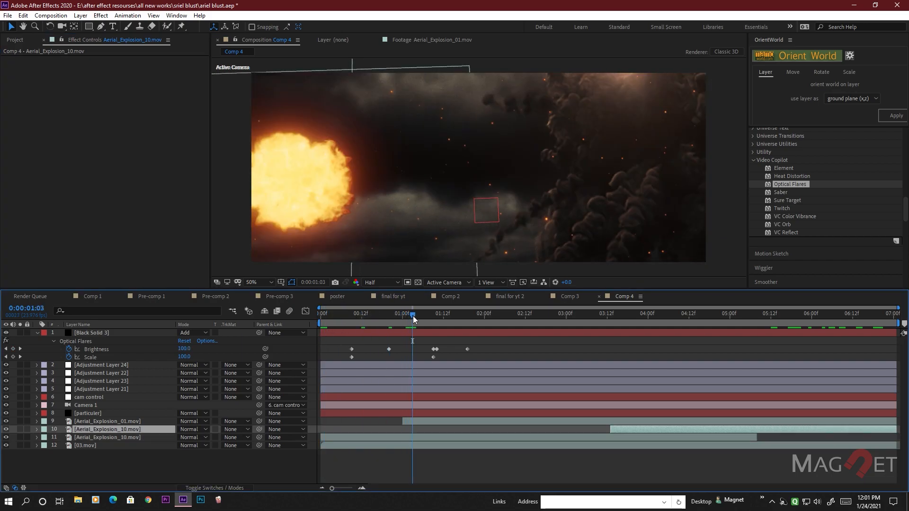
left_click_drag(412, 318, 453, 320)
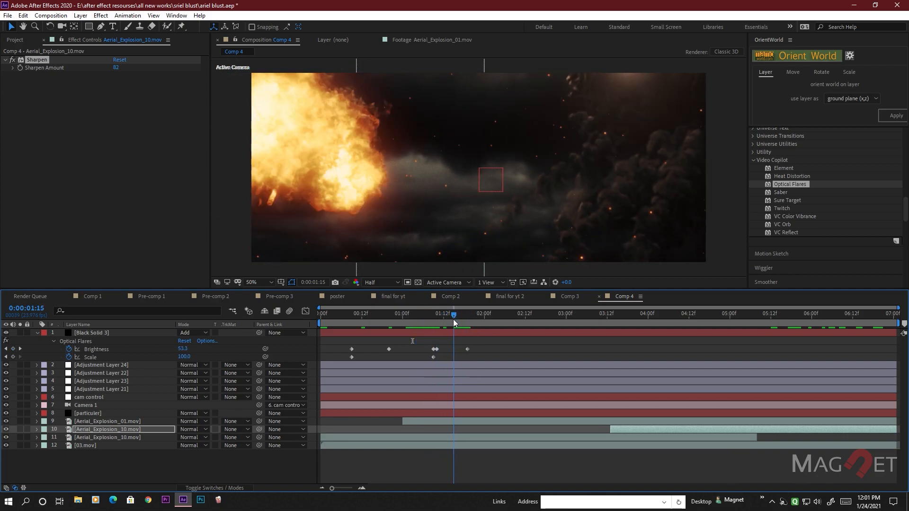
left_click(103, 429)
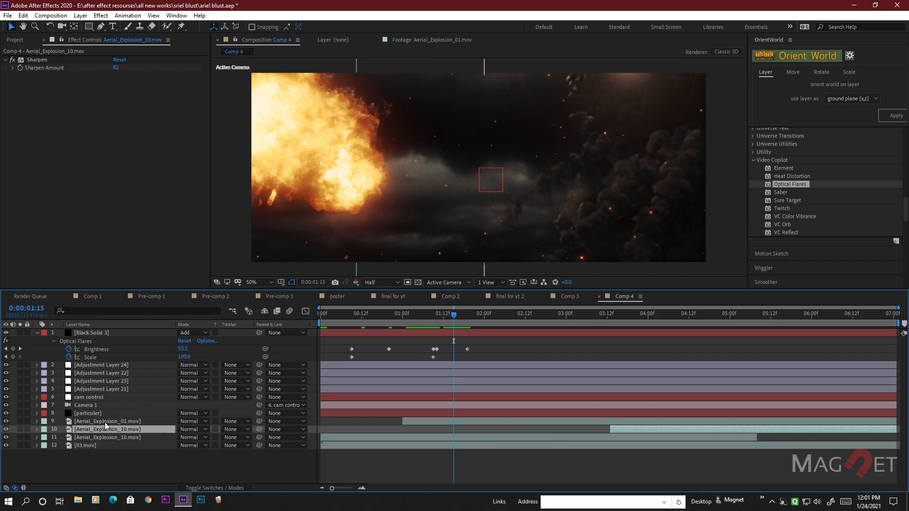
left_click(104, 422)
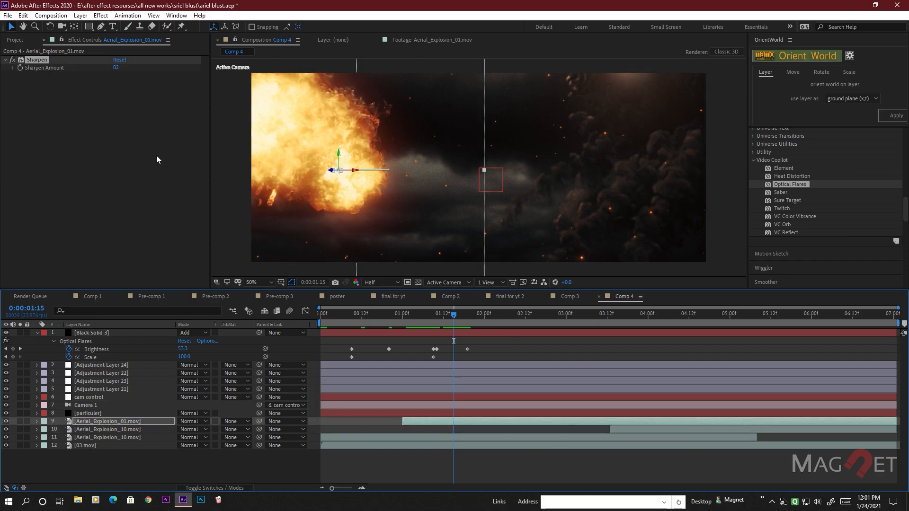
left_click_drag(121, 69, 129, 69)
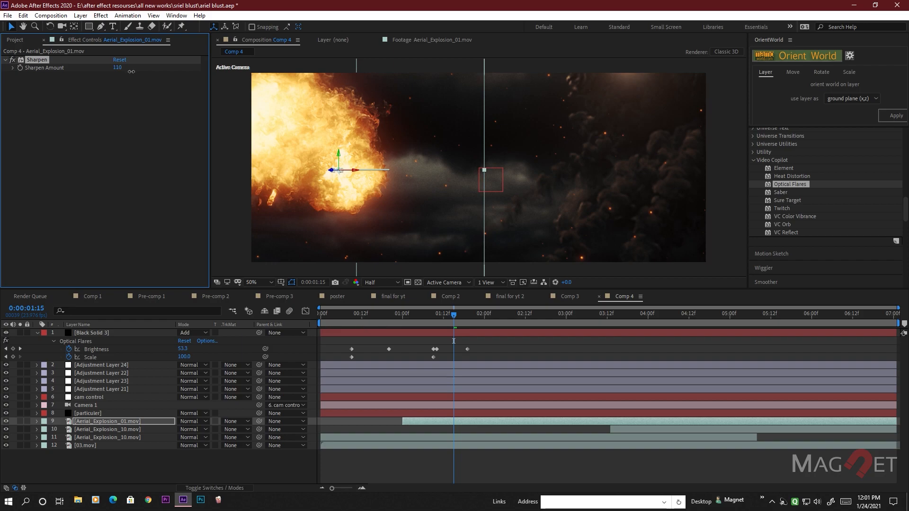
left_click_drag(455, 319, 661, 348)
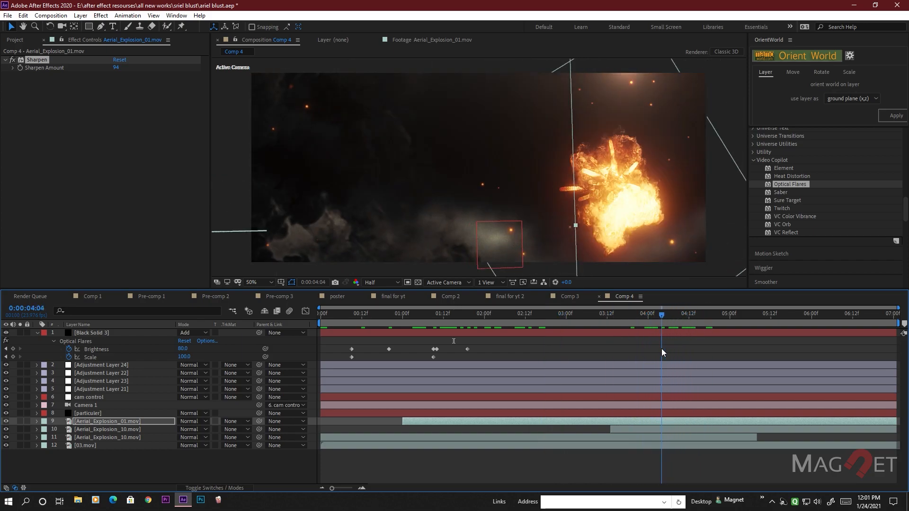
Enable motion blur for the composition and switch it on for the particuler layer, the three explosion layers and 03.mov.
left_click(86, 413)
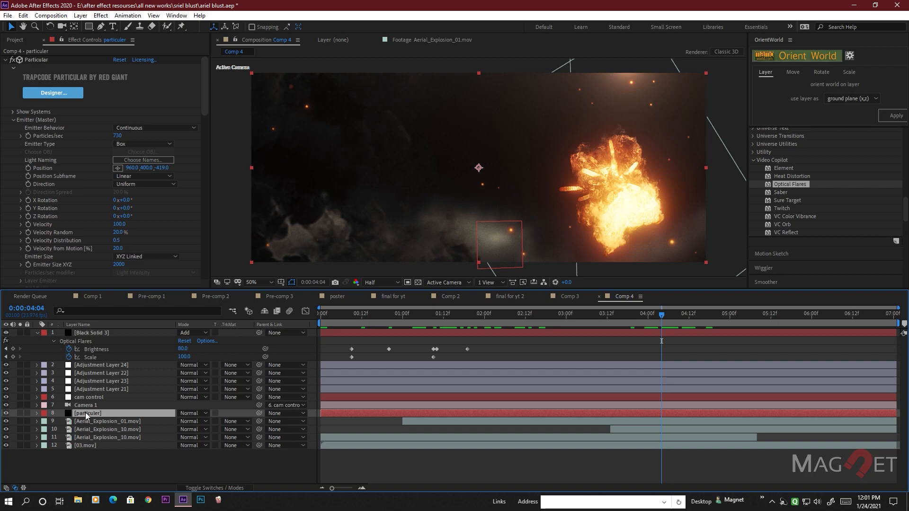
key("Return")
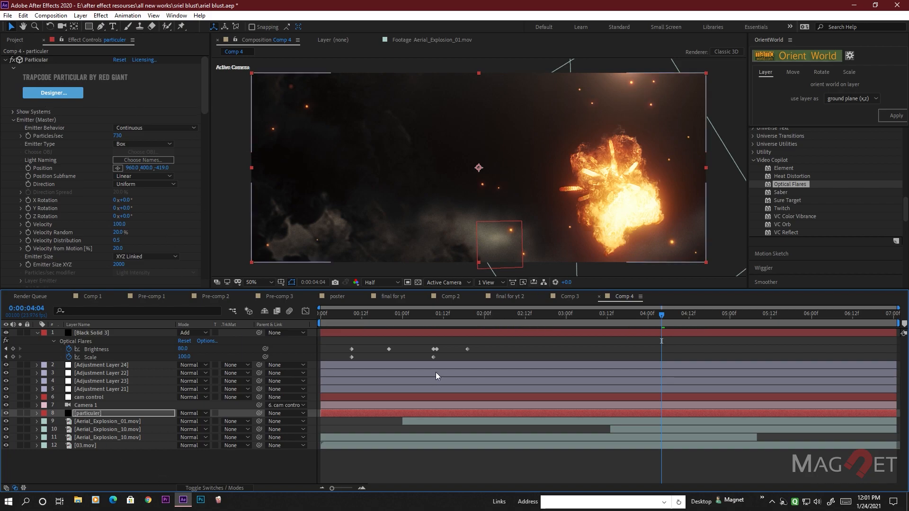
left_click_drag(473, 313, 570, 315)
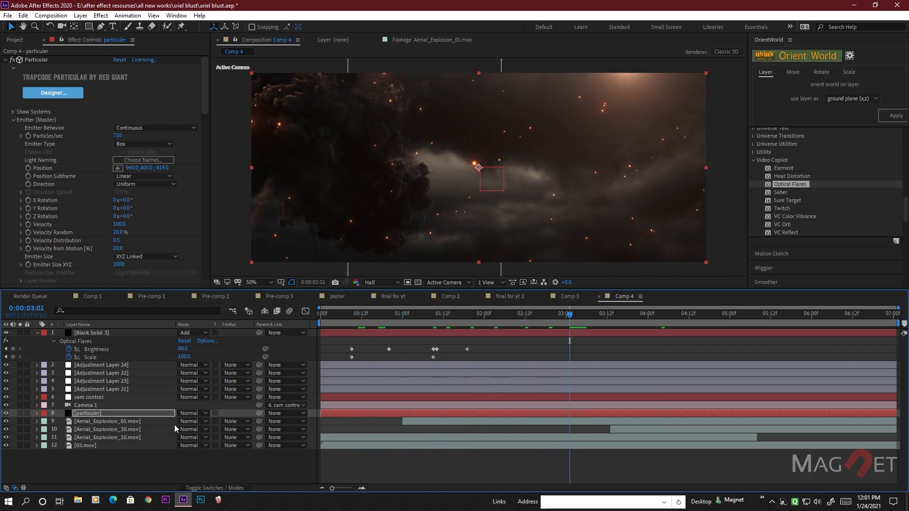
left_click(231, 489)
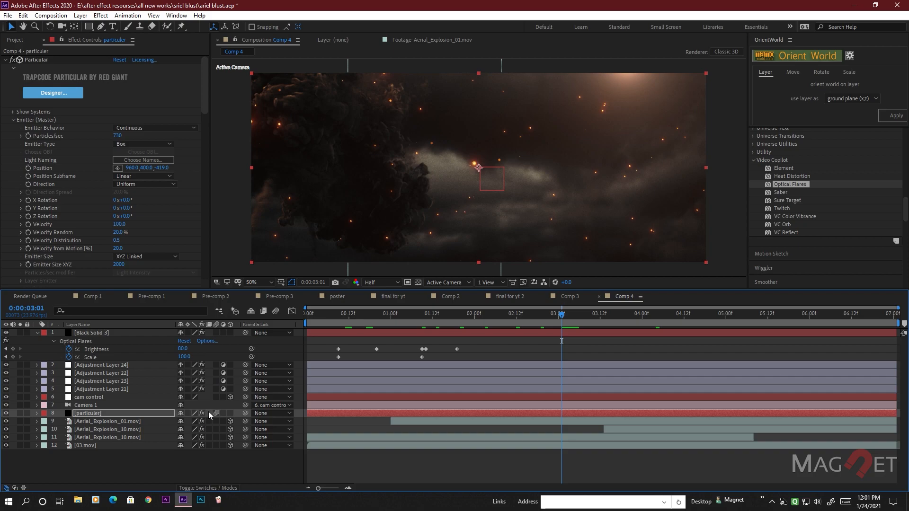
left_click(217, 437)
left_click(217, 430)
left_click(218, 423)
left_click(217, 444)
Preview the explosion scene with motion blur from the start of the composition.
left_click(314, 315)
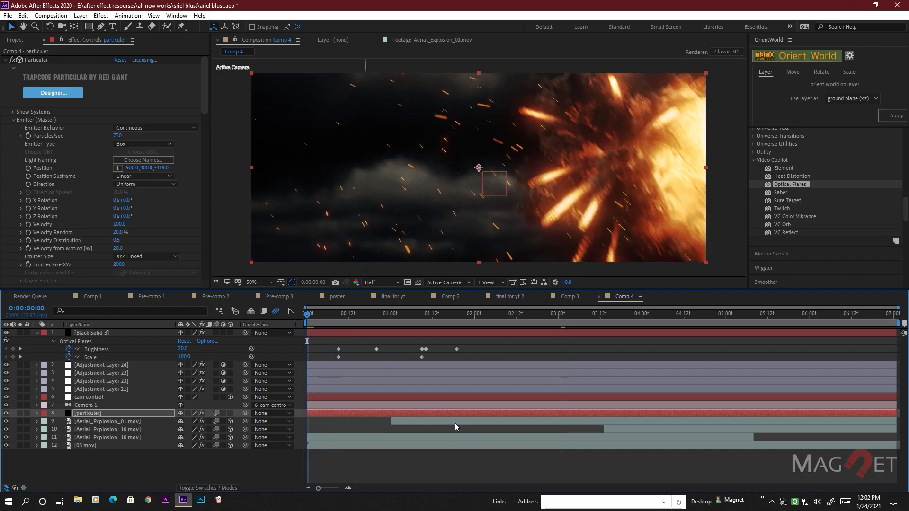
key("space")
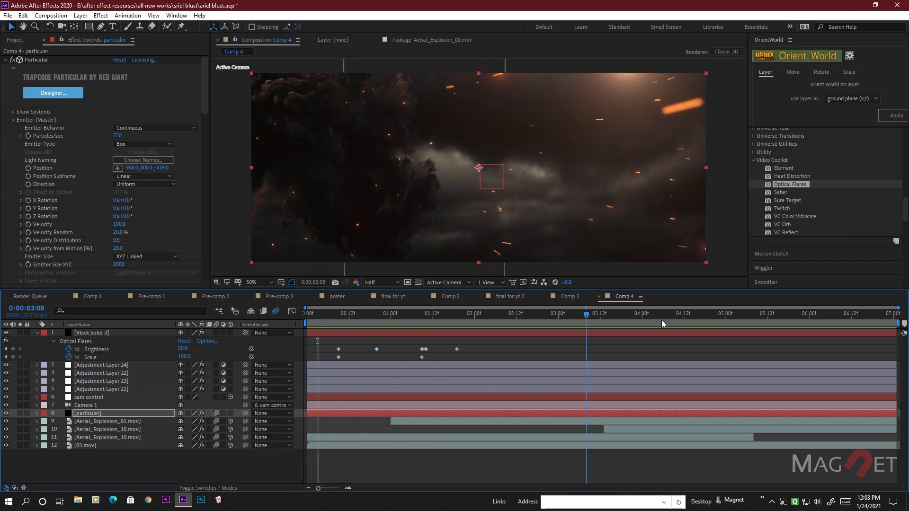
key("space")
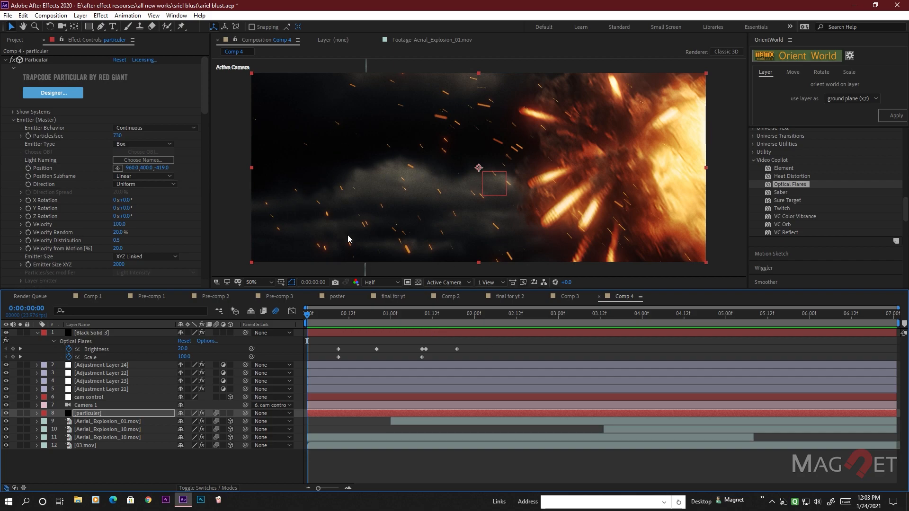
Review the Atmosphere_06.mov footage and add it to Comp 4 as a 3D layer directly beneath the particuler layer.
left_click(14, 41)
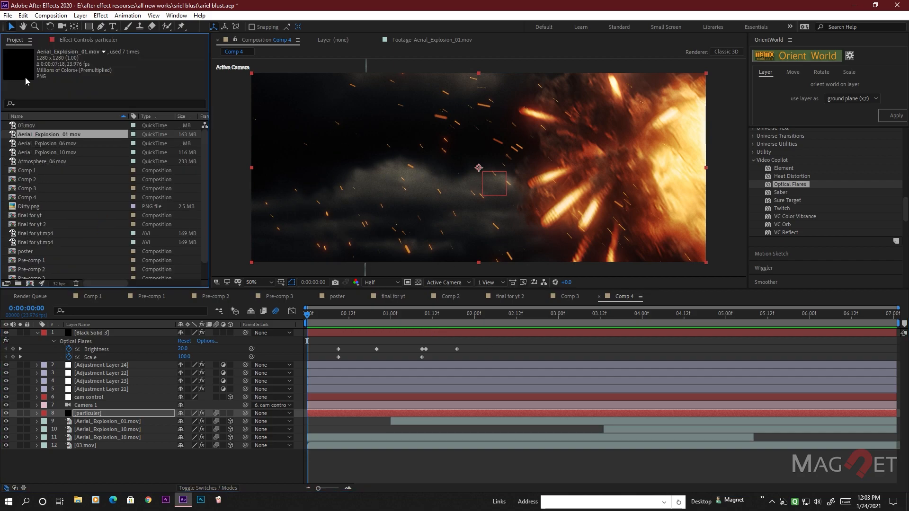
double_click(41, 162)
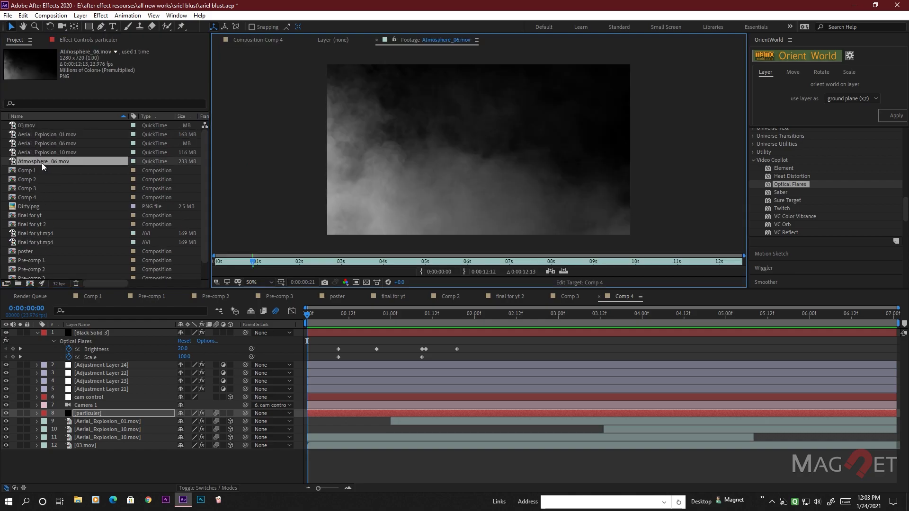
left_click_drag(251, 264, 363, 266)
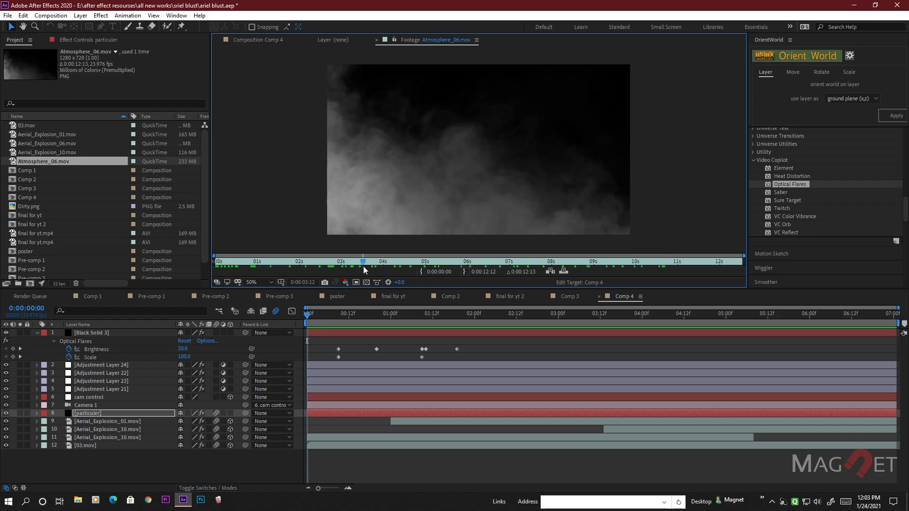
left_click(248, 40)
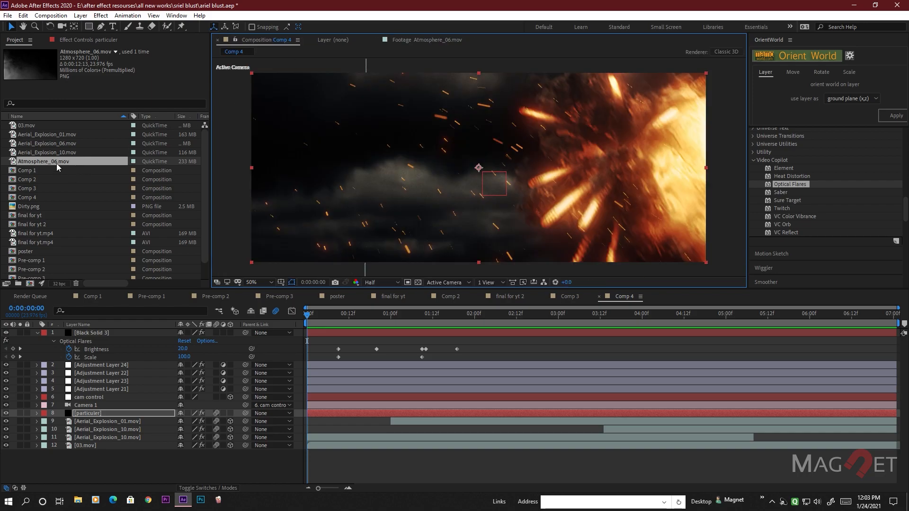
left_click_drag(56, 165, 124, 419)
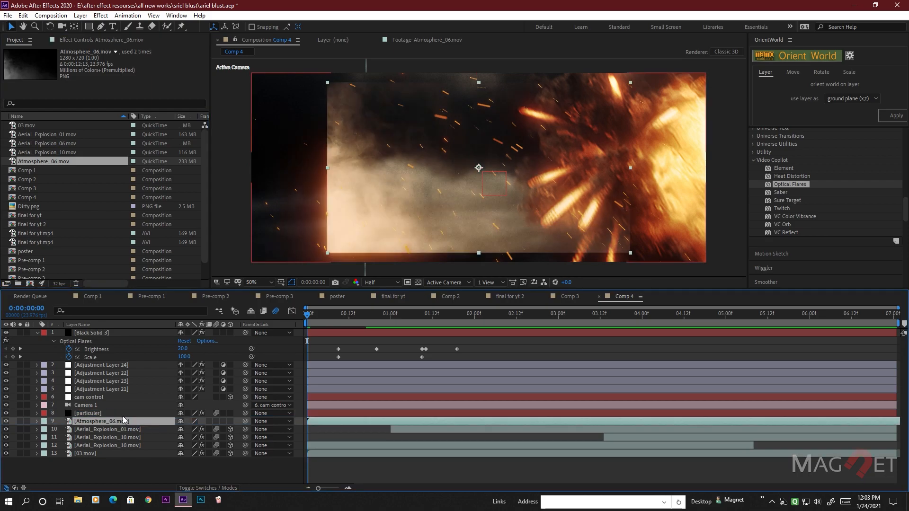
left_click(229, 421)
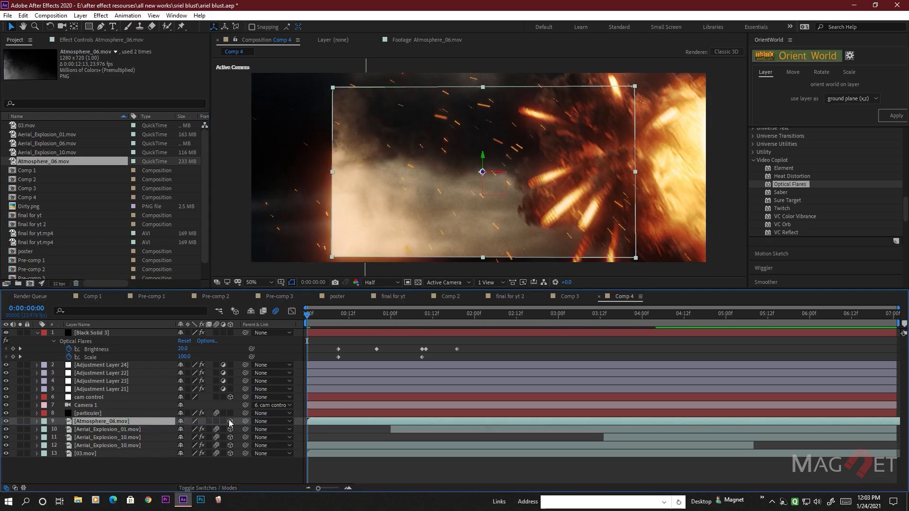
Enlarge and reposition the Atmosphere_06.mov layer so the smoke covers the whole frame, checking the coverage across the timeline.
left_click_drag(484, 173, 654, 180)
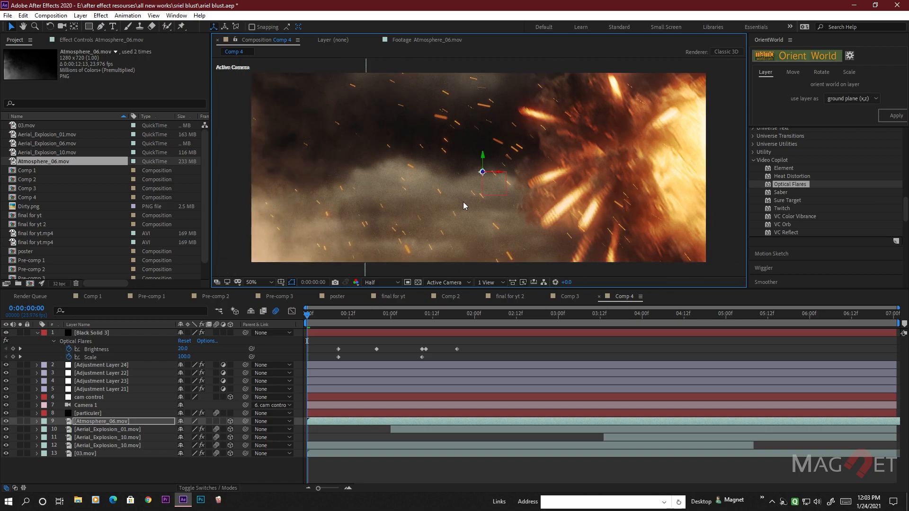
key("comma")
key("comma")
left_click_drag(331, 253, 342, 245)
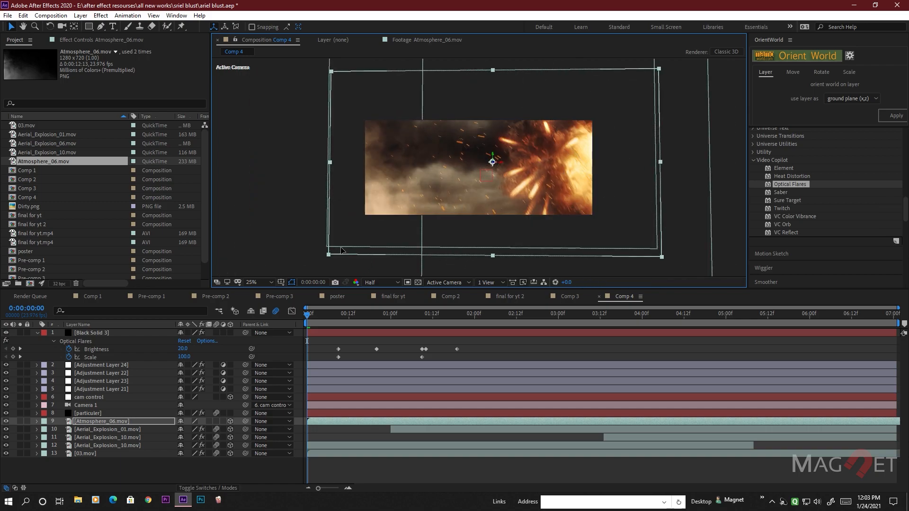
left_click_drag(465, 314, 806, 315)
left_click_drag(712, 320, 296, 324)
scroll(412, 209, "up", 4)
scroll(412, 209, "down", 2)
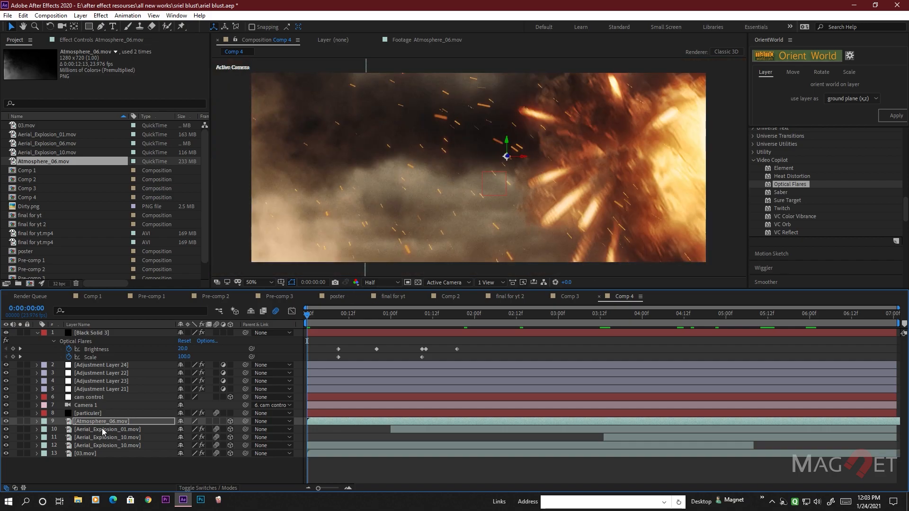
Apply Curves to the Atmosphere_06.mov layer and pull down the RGB curve's shadows, keeping the upper midtones closer to the diagonal.
left_click(101, 15)
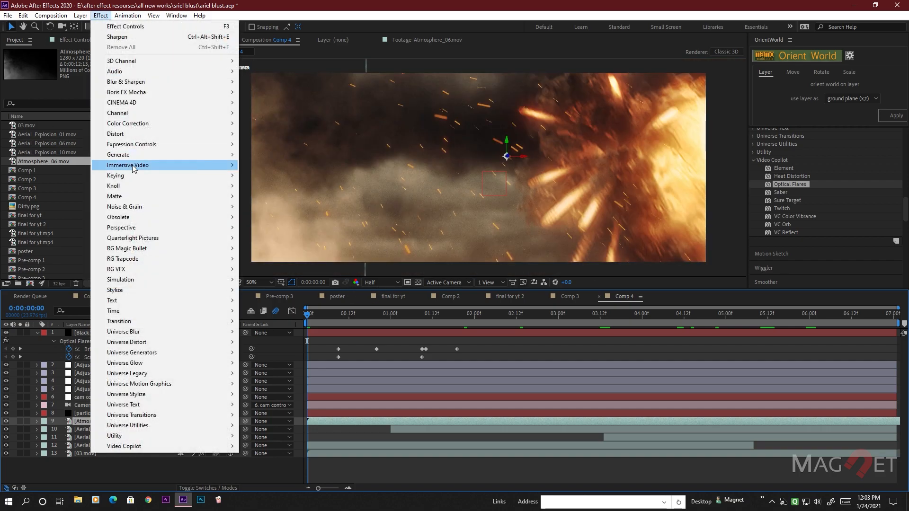
mouse_move(141, 126)
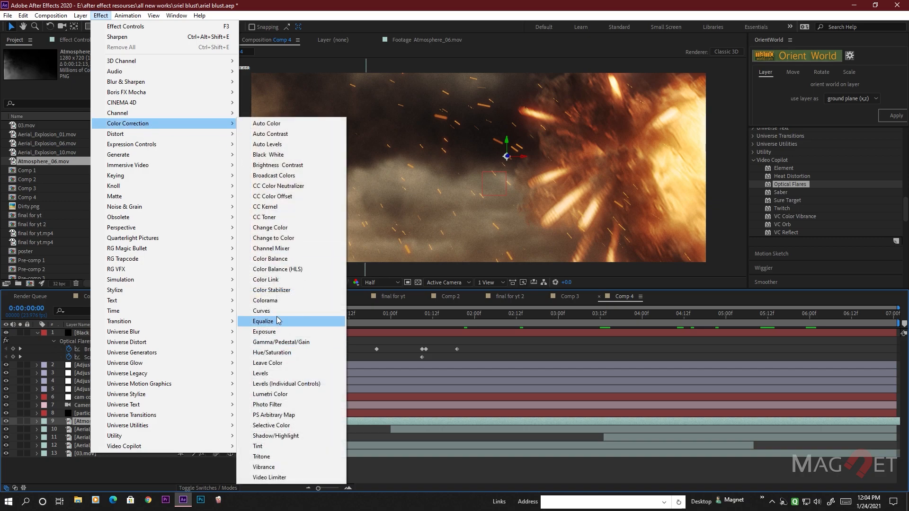
left_click(285, 311)
left_click_drag(66, 177, 71, 190)
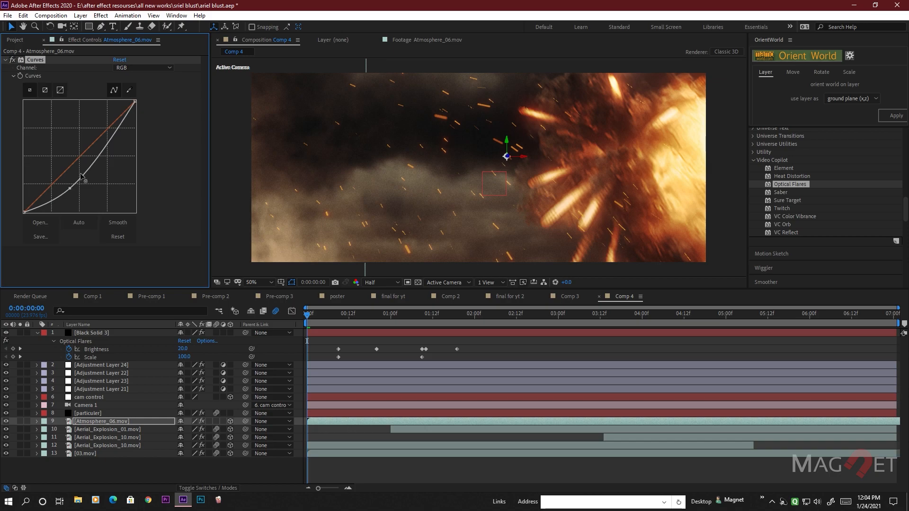
left_click_drag(98, 156, 99, 150)
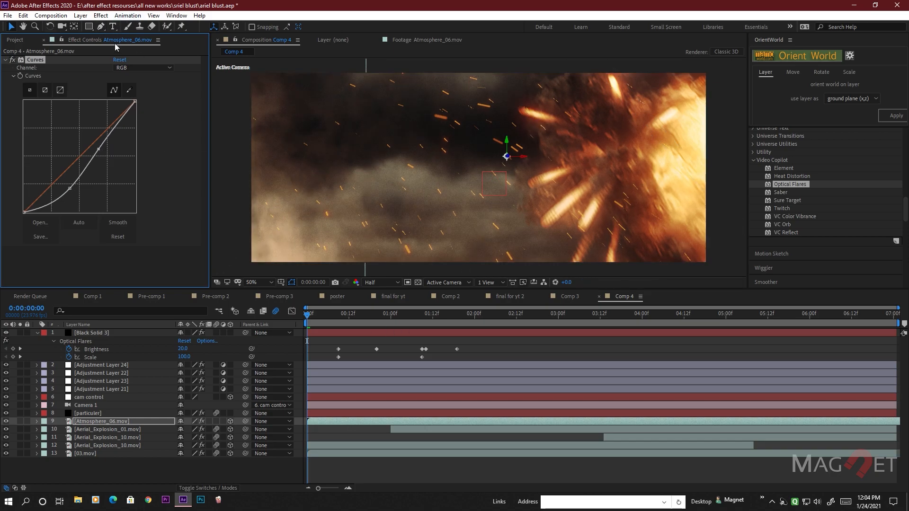
Cool the Atmosphere_06.mov smoke by lowering the Red curve's shadows slightly and raising the Blue curve.
left_click(142, 67)
left_click(136, 87)
left_click_drag(52, 186, 54, 192)
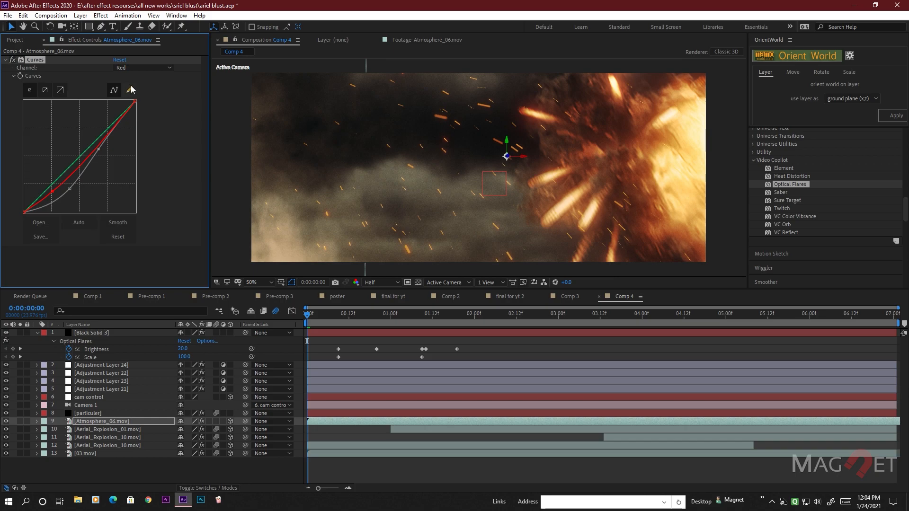
left_click(142, 68)
left_click(152, 109)
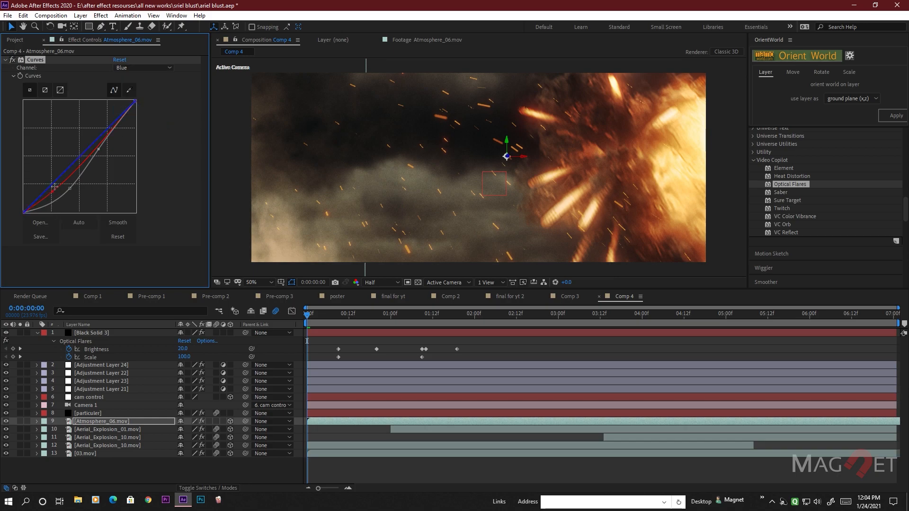
left_click_drag(47, 174, 50, 177)
Switch on motion blur for the Atmosphere_06.mov layer and check the smoke at several times in the composition.
left_click_drag(376, 313, 615, 313)
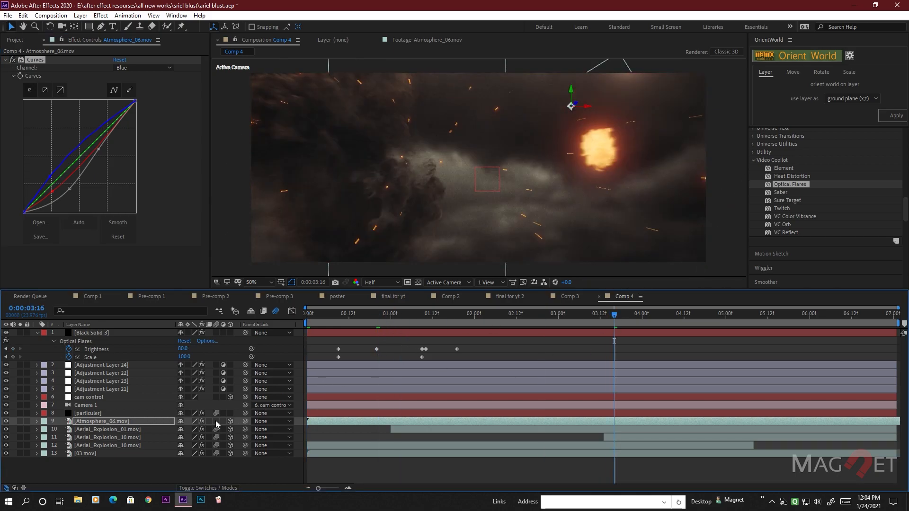
left_click_drag(464, 320, 285, 323)
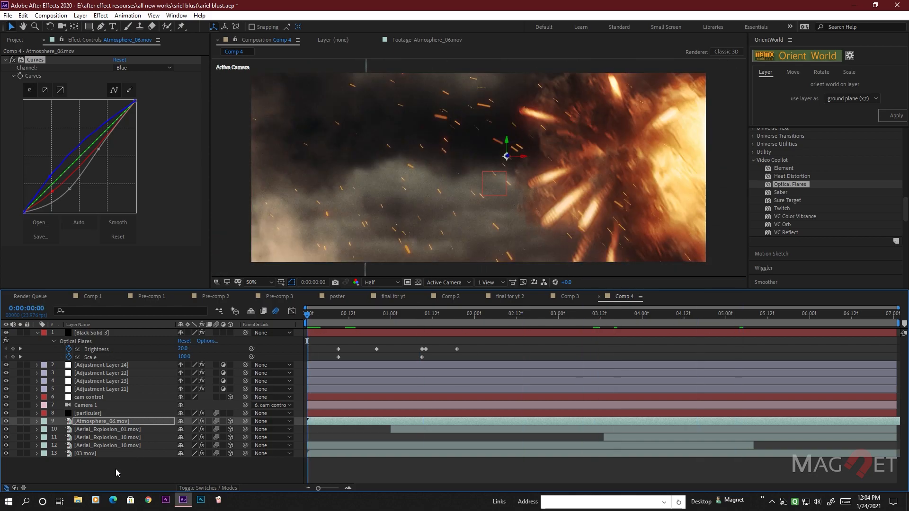
Pre-compose all layers of Comp 4, moving all attributes into the new composition.
left_click(116, 468)
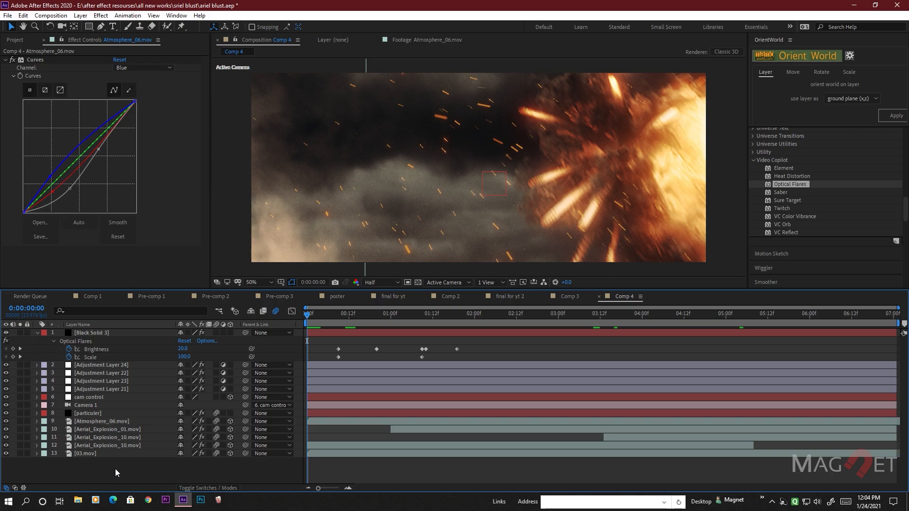
key("ctrl+a")
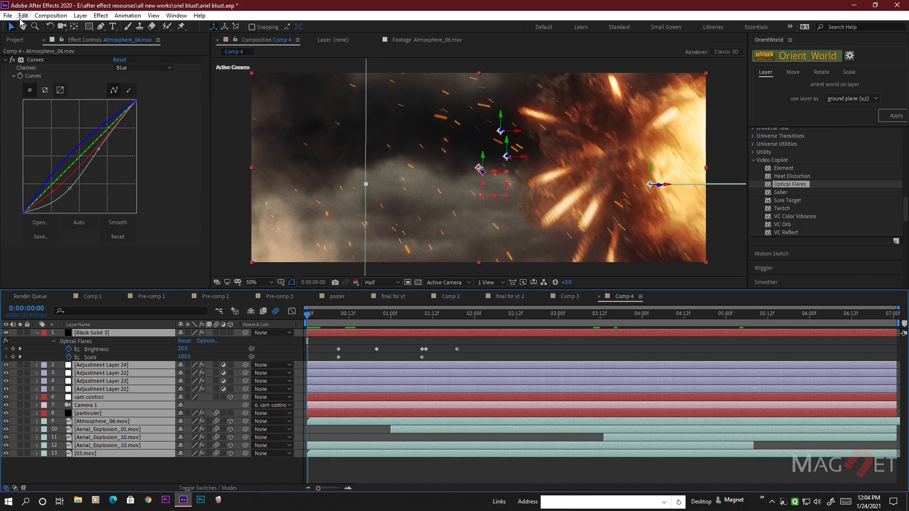
left_click(80, 16)
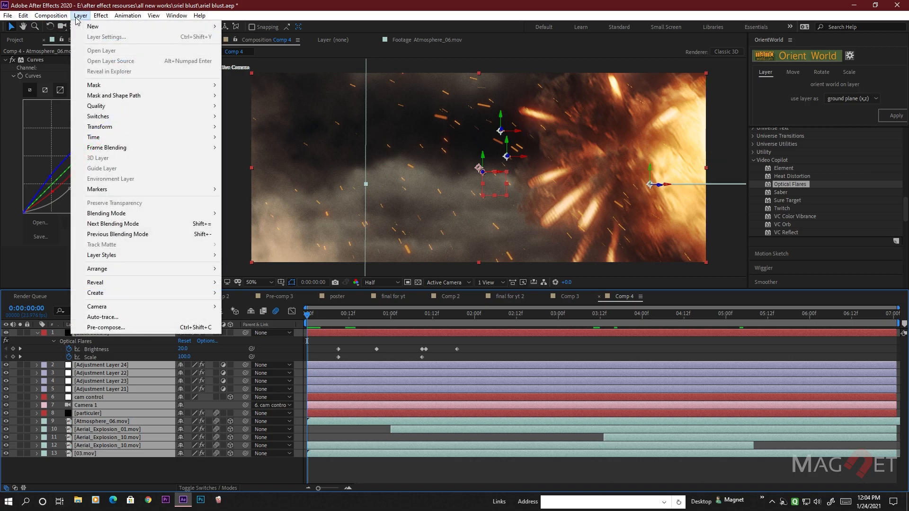
left_click(118, 328)
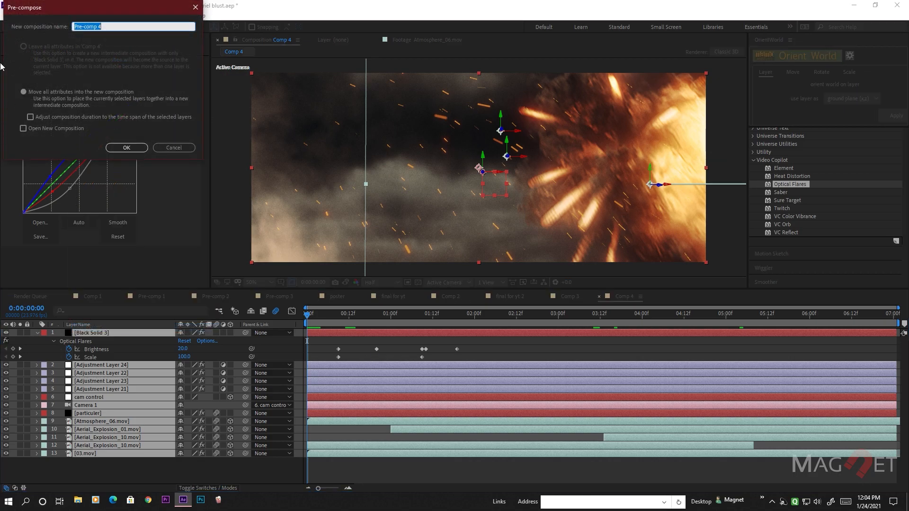
left_click(126, 148)
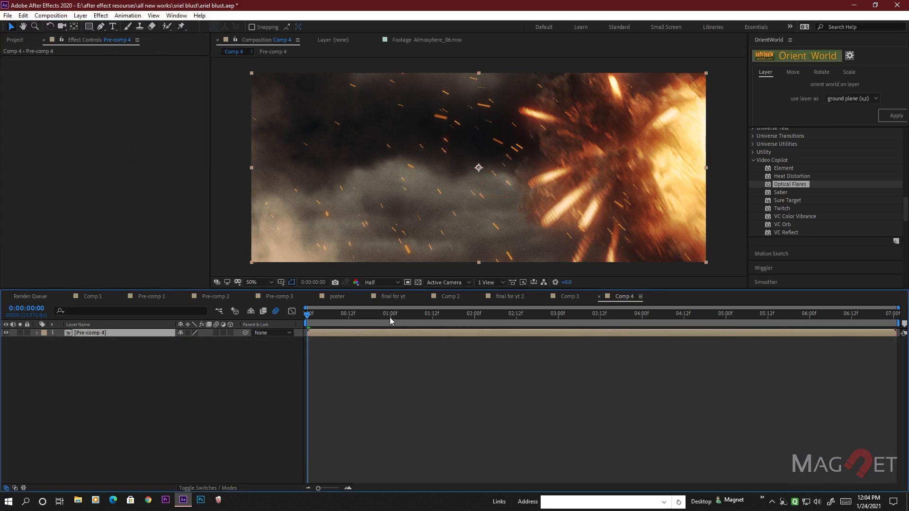
Inspect the explosion's first frames and apply the Video Copilot Heat Distortion effect to the pre-composed layer.
key("comma")
left_click_drag(346, 314, 319, 319)
key("period")
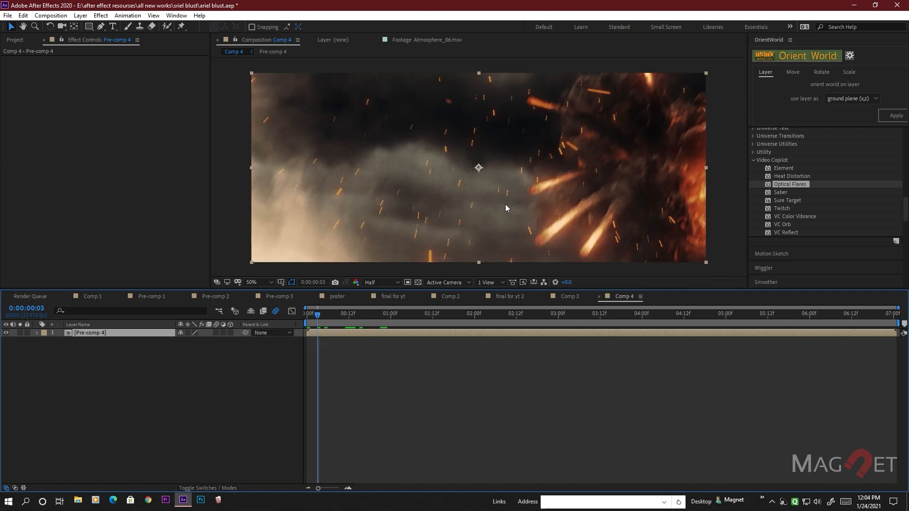
key("comma")
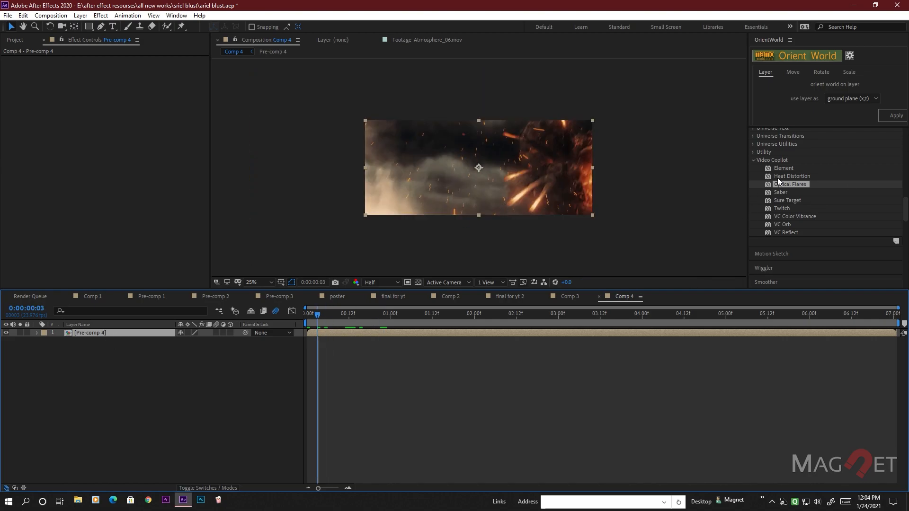
left_click(769, 159)
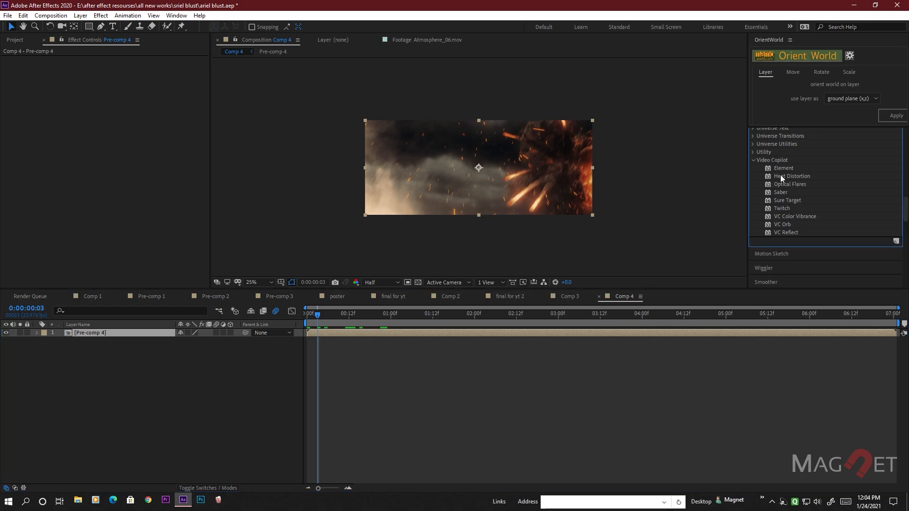
double_click(791, 176)
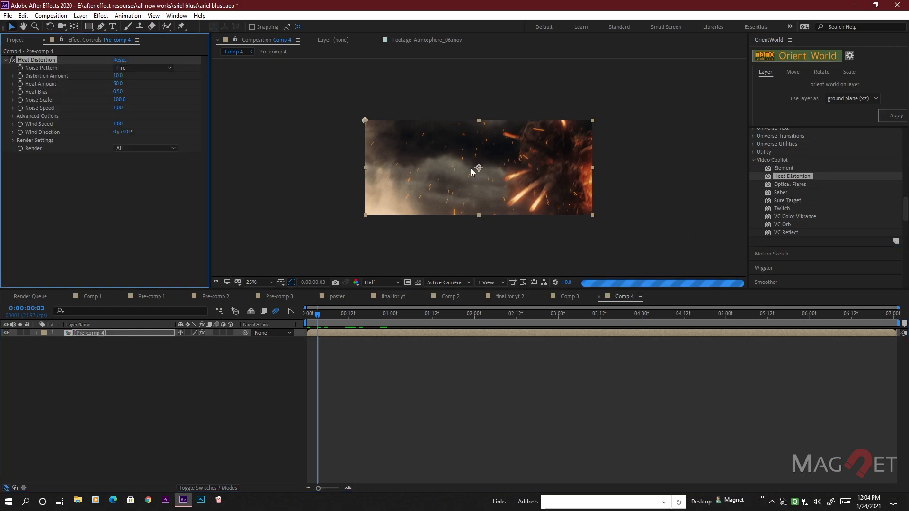
scroll(478, 183, "up", 2)
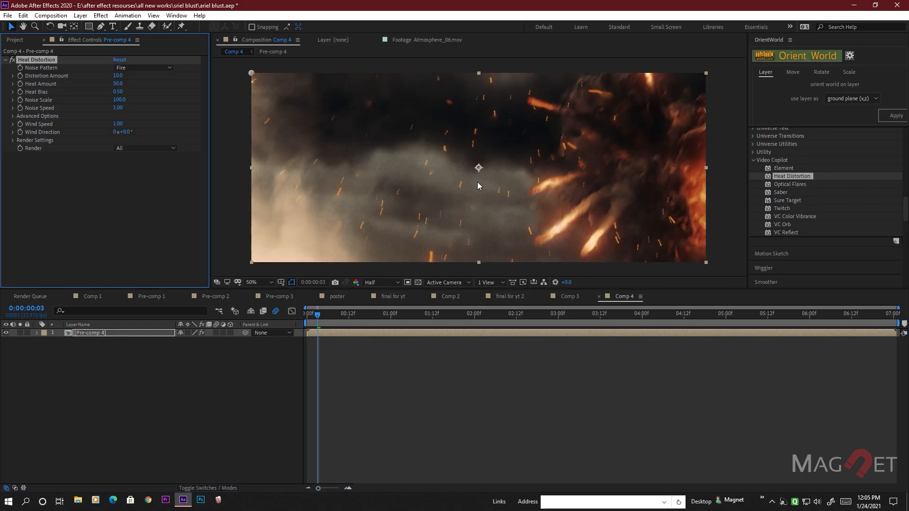
Set Heat Distortion to the Smoke noise pattern, with Distortion Amount 2, Heat Amount 7 and Noise Scale 69.
left_click(126, 68)
left_click(150, 87)
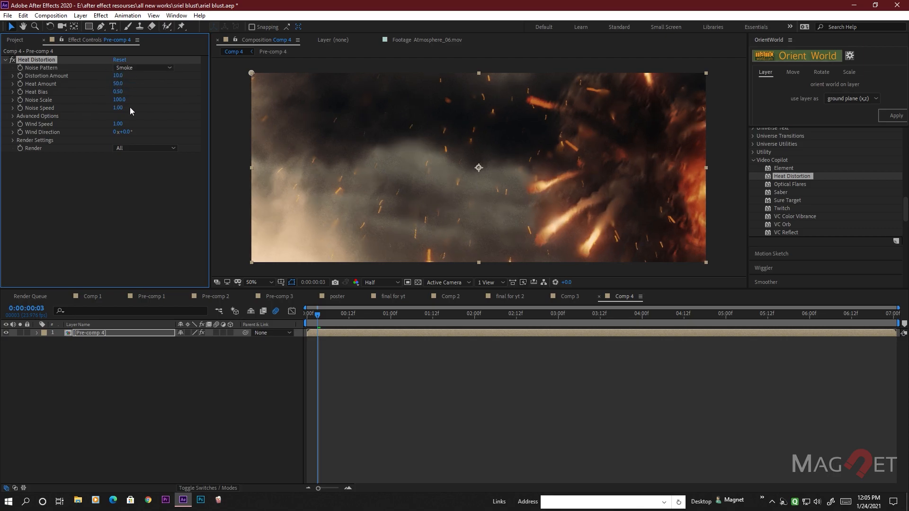
left_click_drag(123, 78, 120, 78)
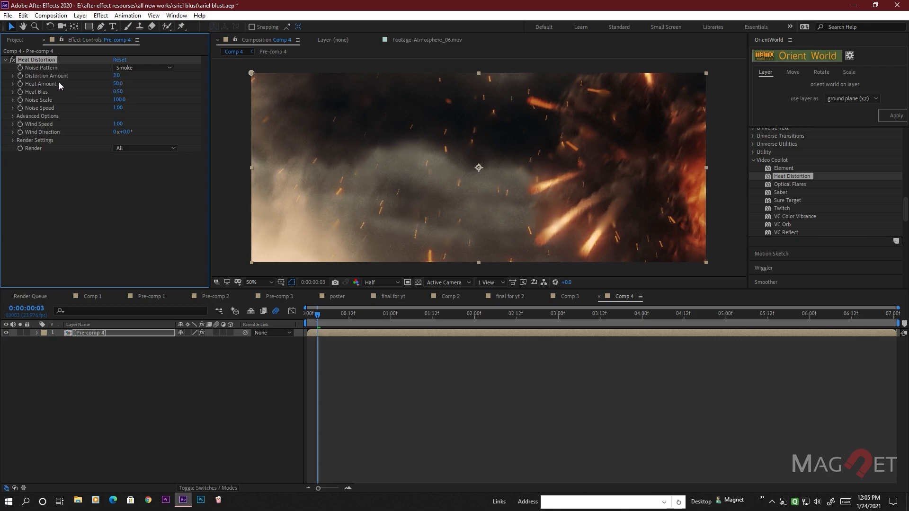
left_click_drag(122, 89, 118, 89)
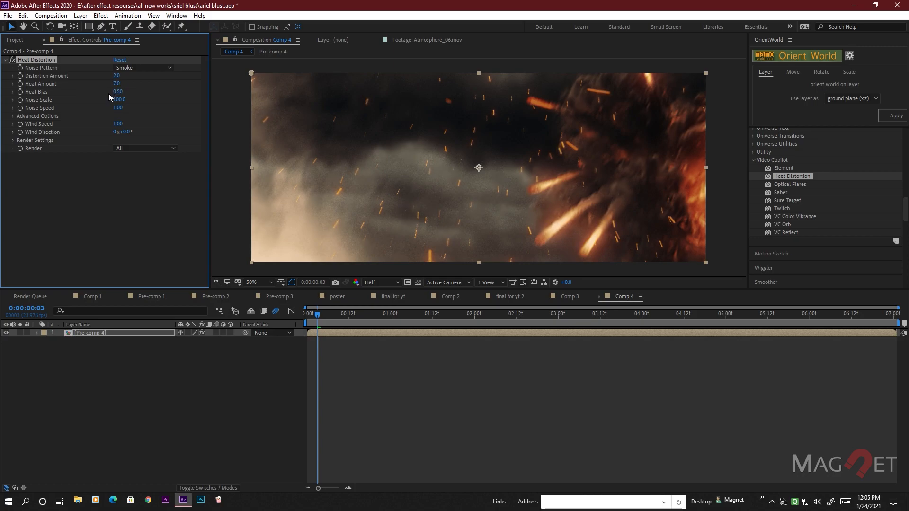
left_click_drag(120, 100, 120, 109)
scroll(481, 163, "down", 2)
scroll(482, 163, "up", 2)
Preview the heat distortion from the start of the composition and park the playhead at frame 4.
left_click_drag(353, 316, 297, 322)
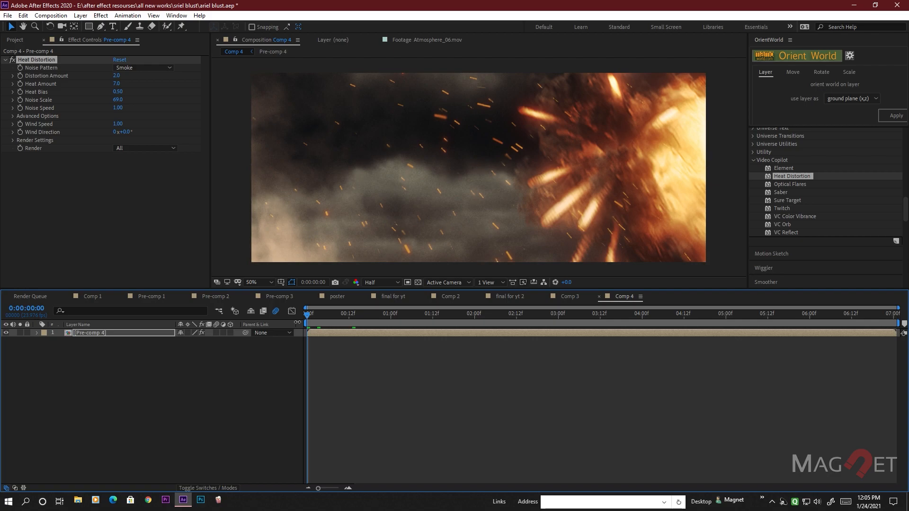
key("space")
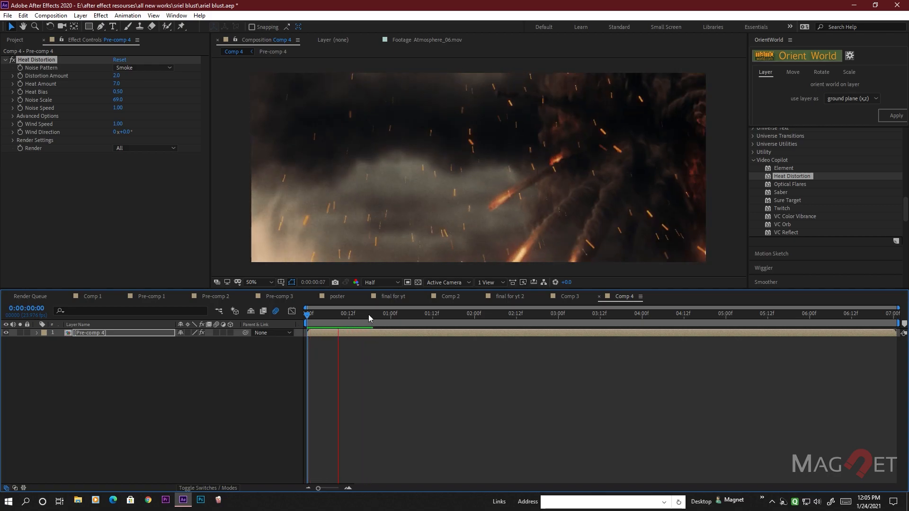
key("space")
left_click_drag(356, 317, 321, 317)
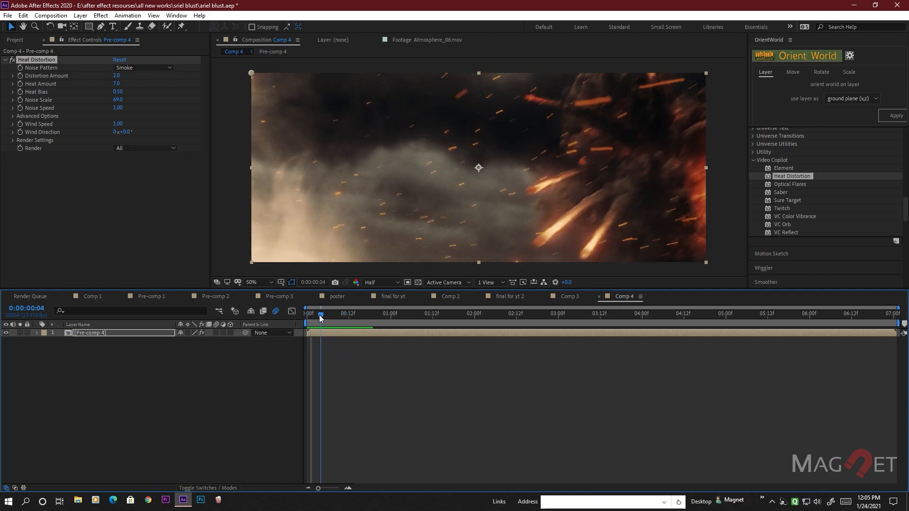
Add a new adjustment layer above the pre-composed layer in Comp 4.
left_click(114, 333)
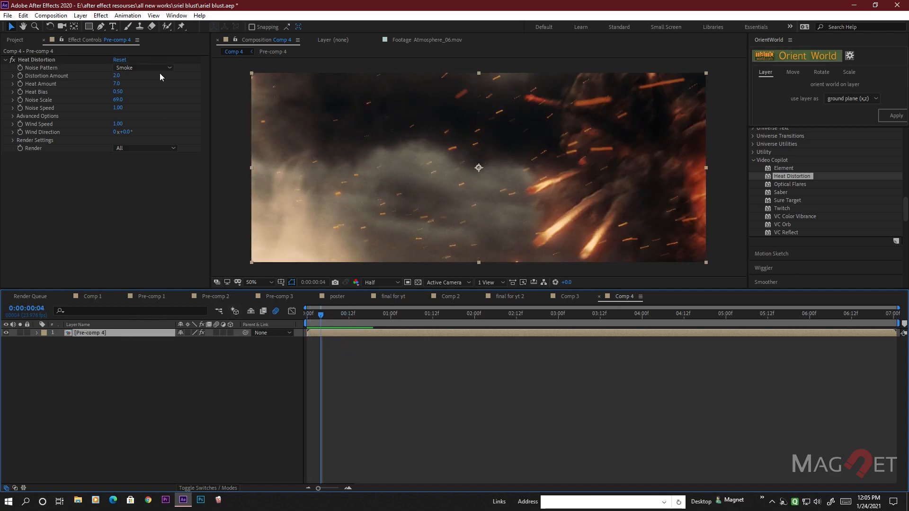
left_click(81, 15)
mouse_move(86, 27)
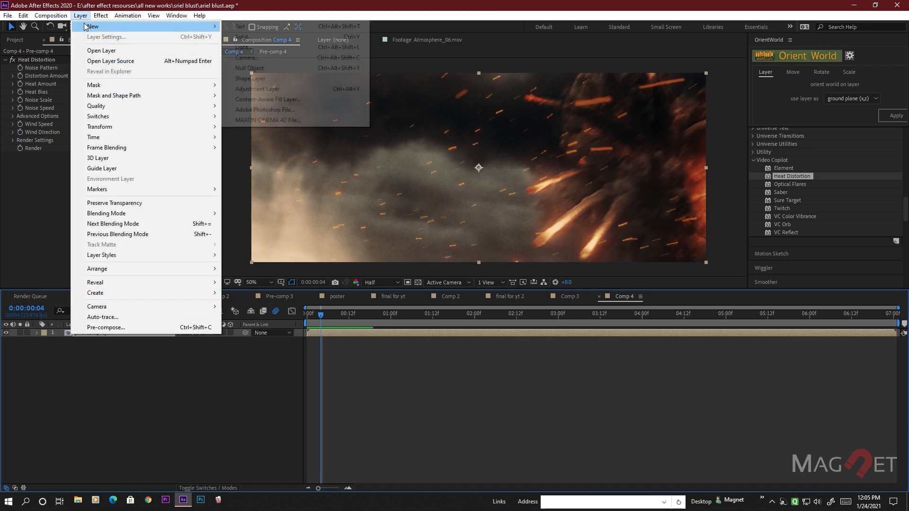
left_click(274, 90)
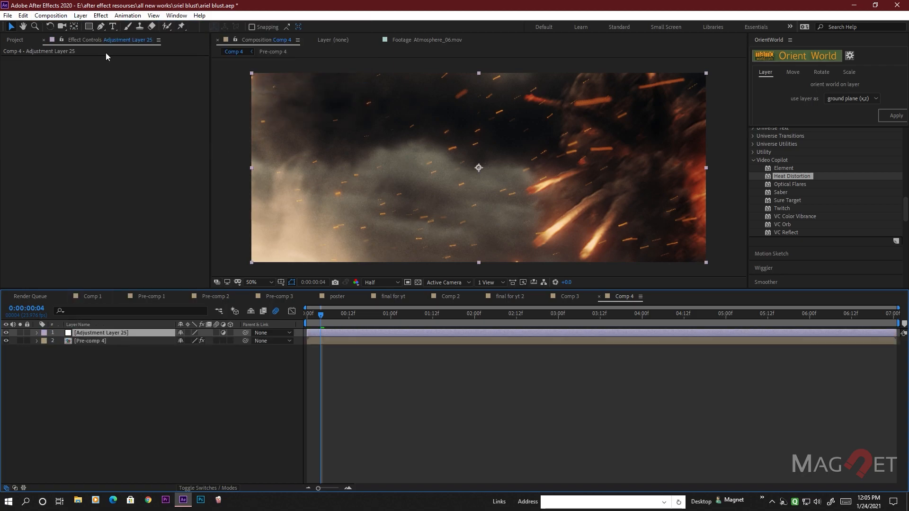
Apply Curves to the new adjustment layer and lower the RGB curve slightly through the shadows and midtones.
left_click(101, 16)
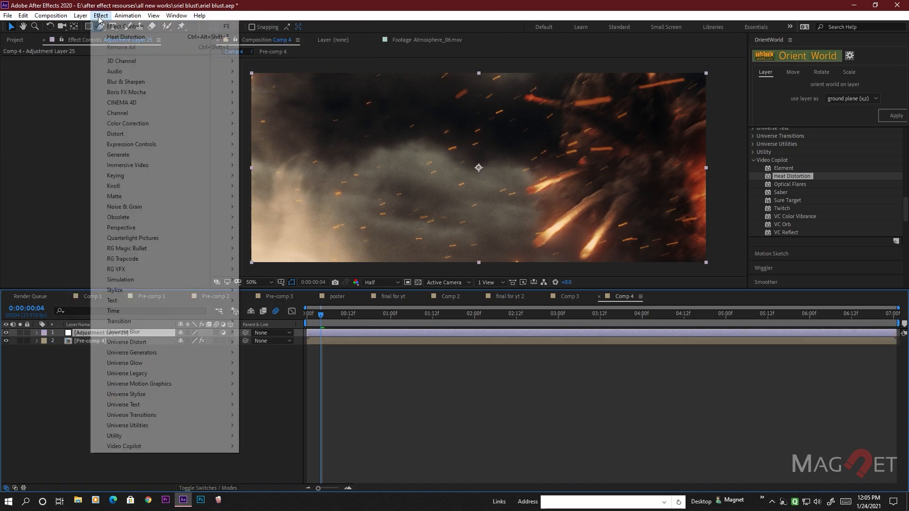
mouse_move(209, 123)
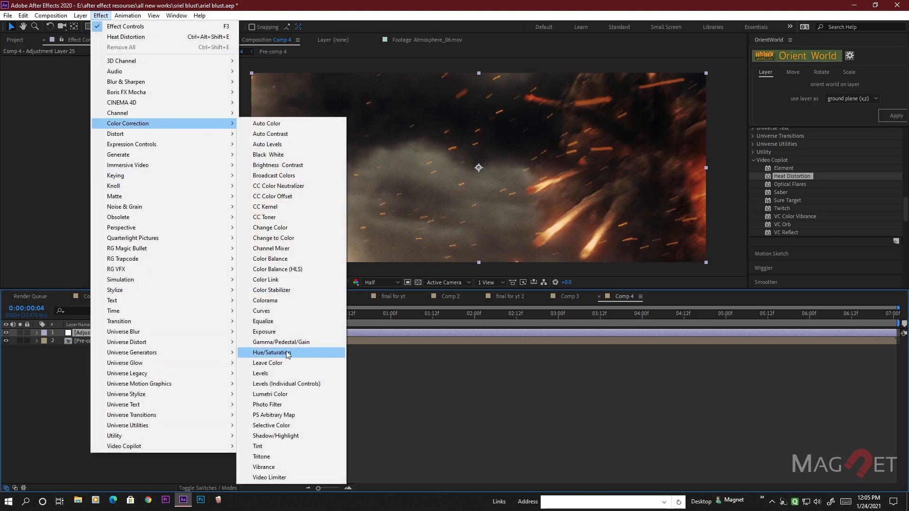
left_click(279, 311)
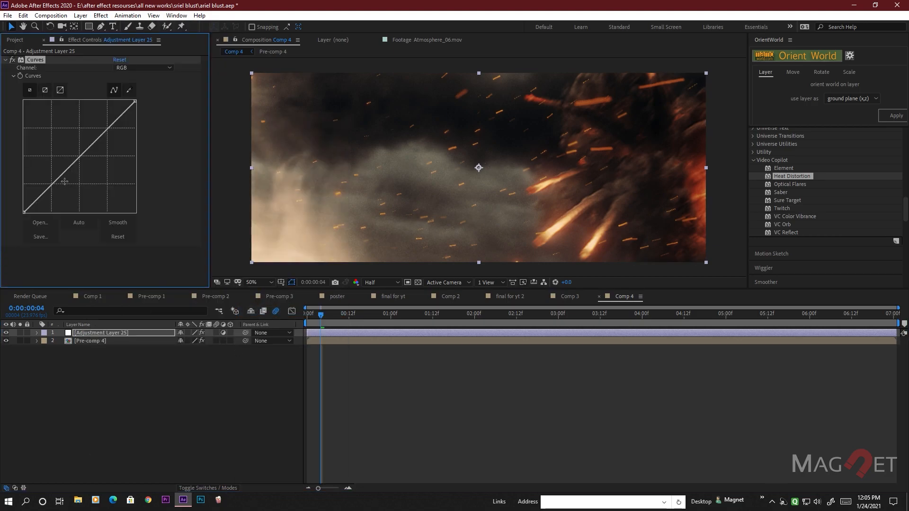
left_click(64, 181)
left_click_drag(98, 152, 93, 142)
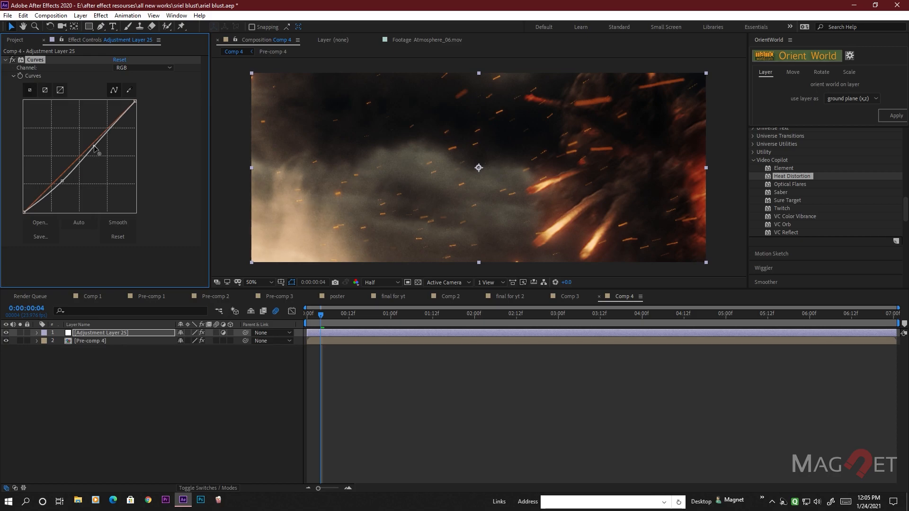
Adjust the adjustment layer's Red curve slightly and shape its Blue curve into an S with lower shadows and higher highlights.
left_click(142, 69)
left_click(136, 84)
left_click_drag(49, 190, 62, 174)
left_click(137, 69)
left_click(125, 109)
left_click_drag(52, 191, 50, 197)
left_click_drag(78, 170, 78, 160)
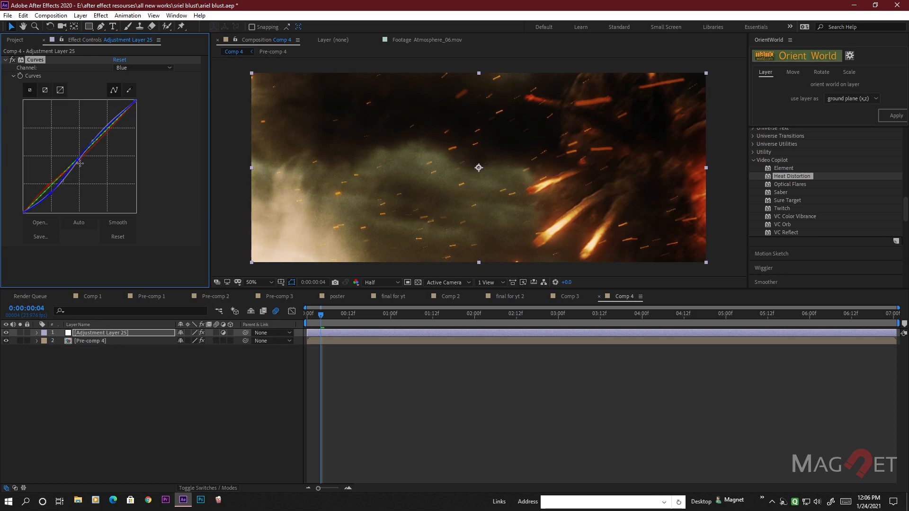
Lower the adjustment layer's Green curve slightly in the shadows and add a 17% Tint ahead of Curves.
left_click_drag(49, 188, 50, 188)
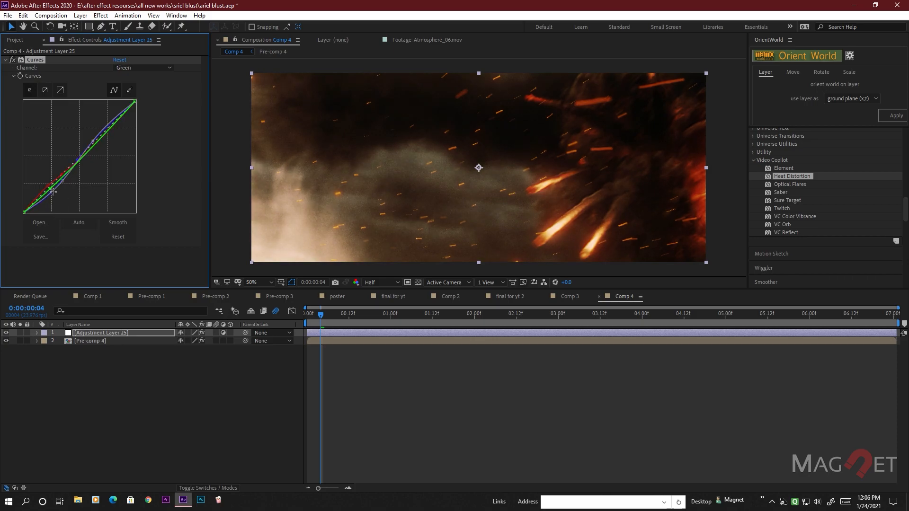
left_click(101, 16)
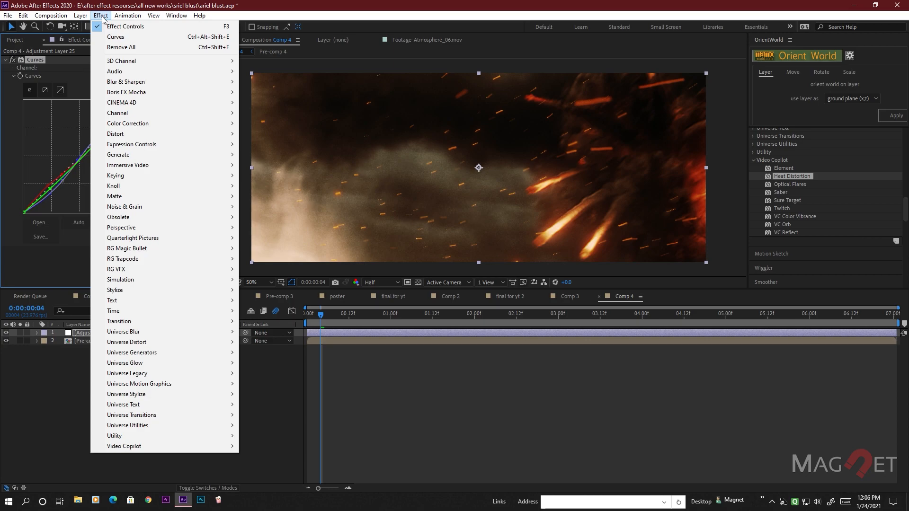
mouse_move(148, 123)
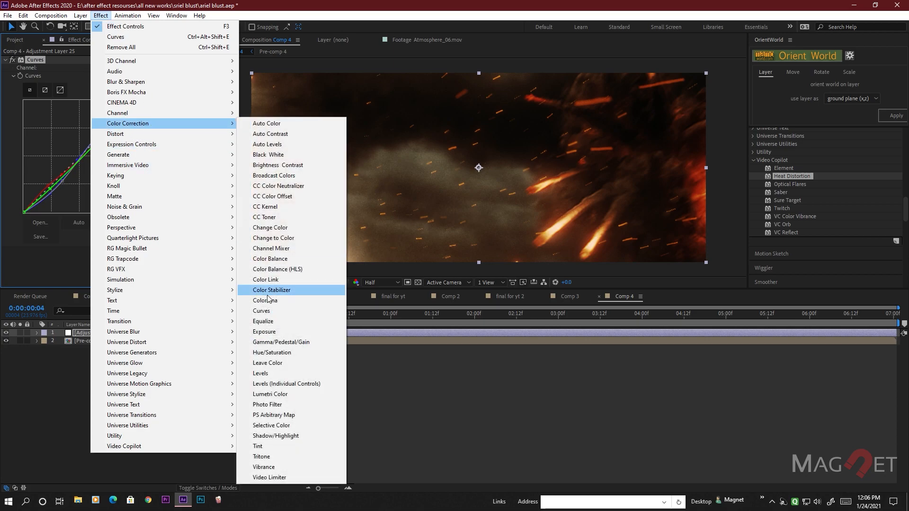
left_click(274, 447)
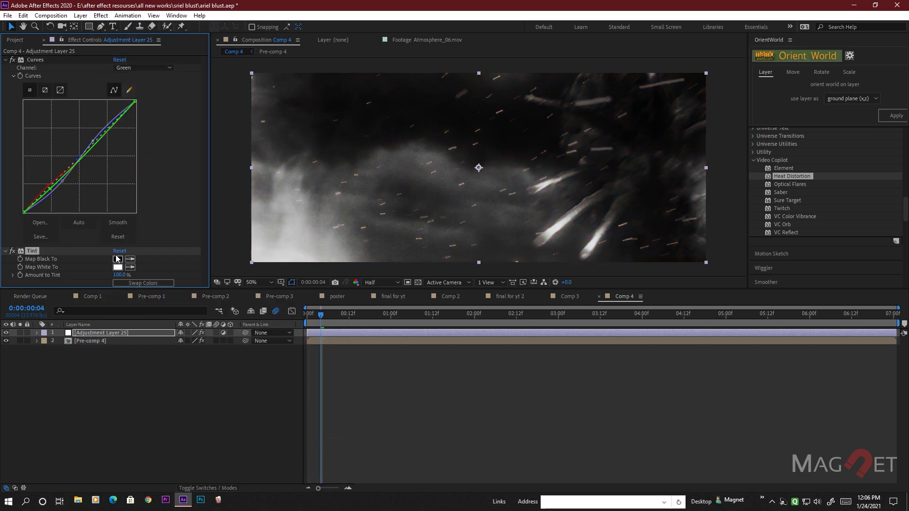
left_click_drag(120, 275, 112, 283)
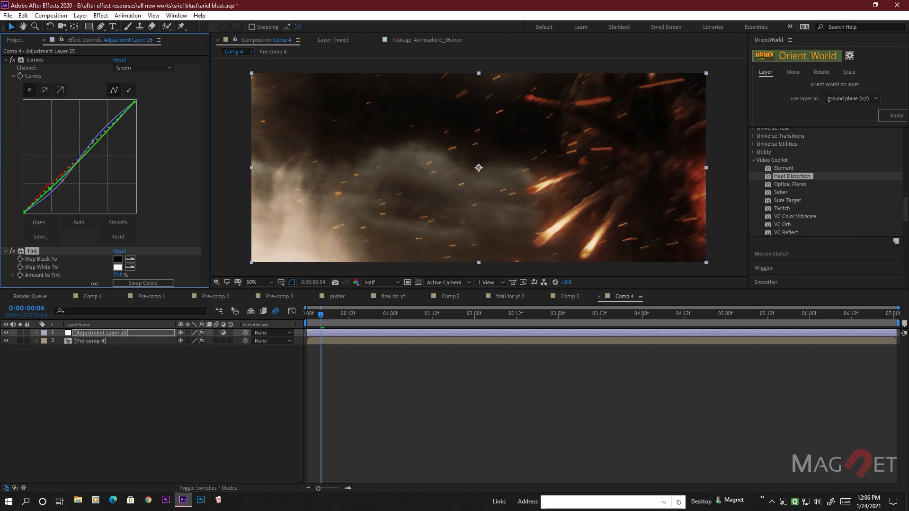
left_click_drag(34, 254, 41, 59)
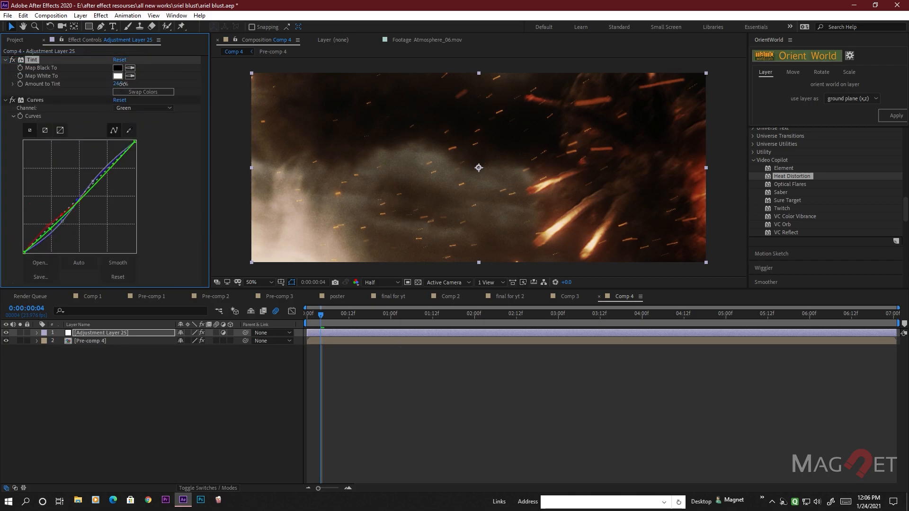
Check the color grading at several points in Comp 4 and park the playhead at 0:00:00:21.
left_click_drag(340, 322, 568, 327)
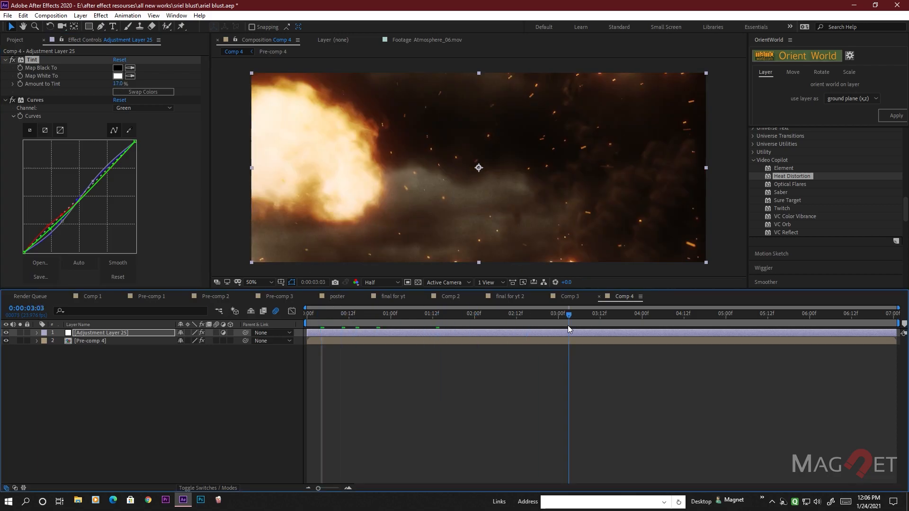
left_click(618, 325)
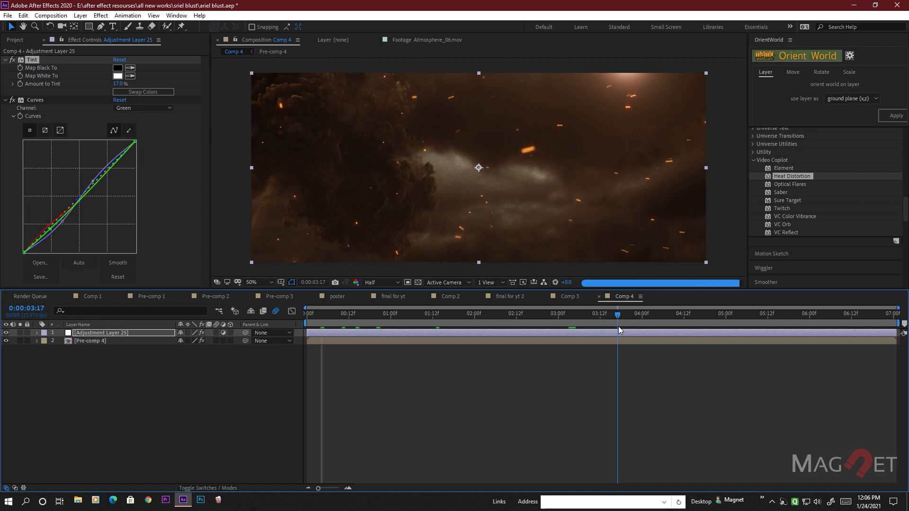
left_click_drag(619, 330, 443, 332)
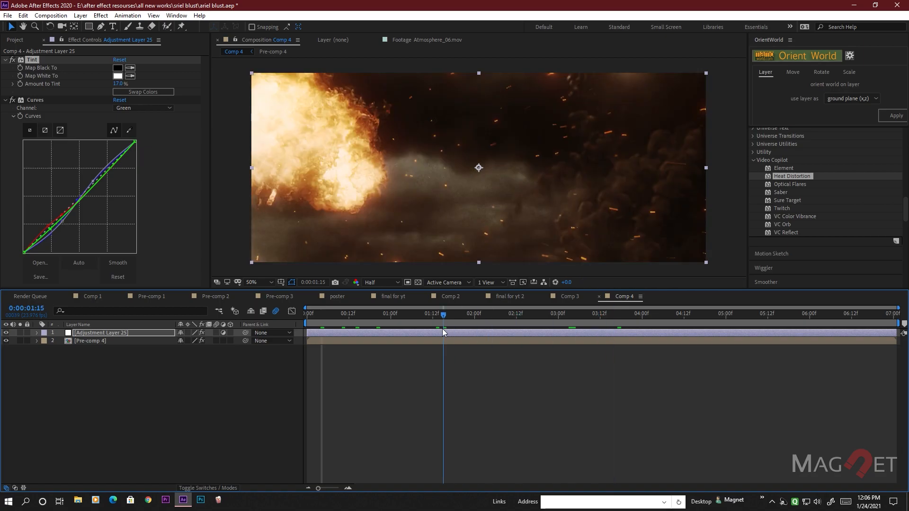
left_click(419, 328)
left_click_drag(419, 328, 380, 320)
left_click(382, 319)
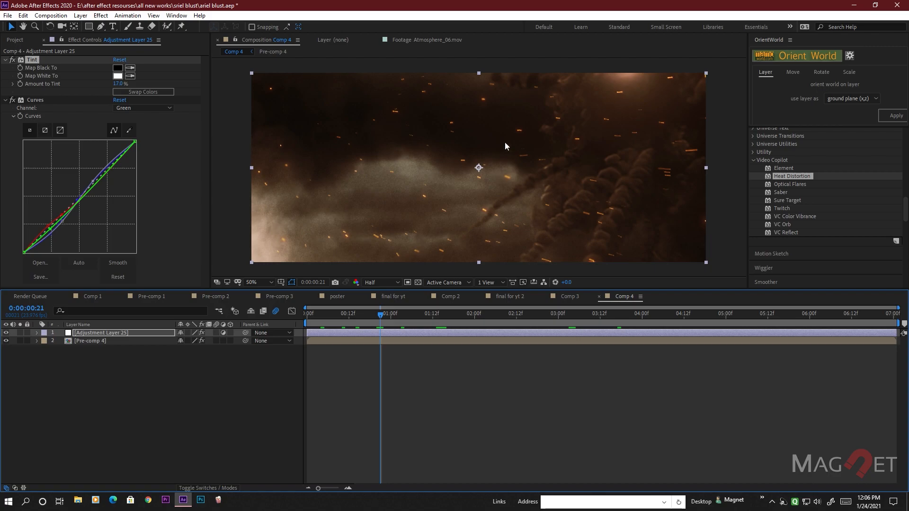
Preview the Dirty.png footage and add it to Comp 4 between the adjustment layer and the pre-composed layer.
left_click(15, 40)
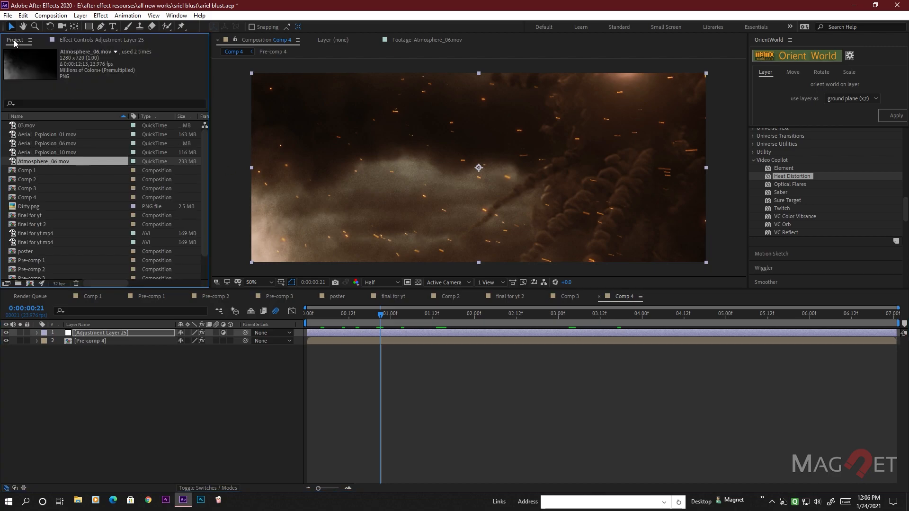
scroll(56, 230, "down", 1)
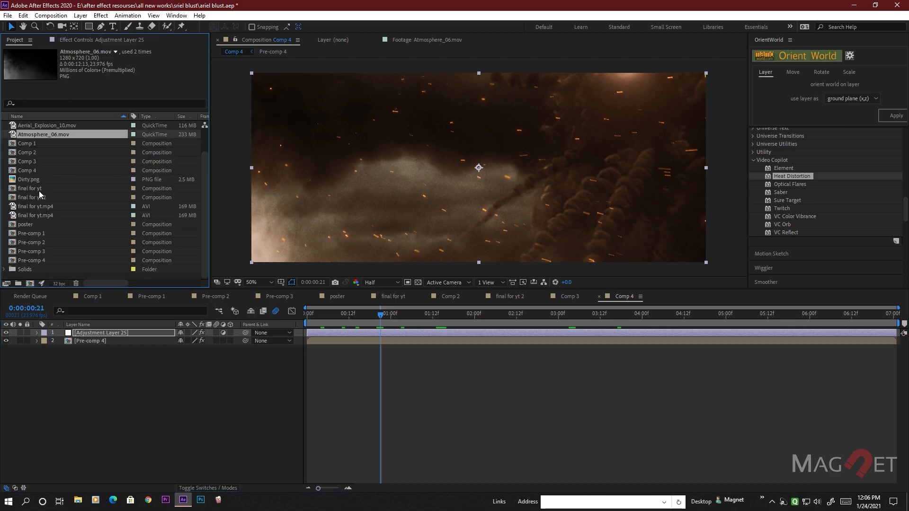
double_click(32, 180)
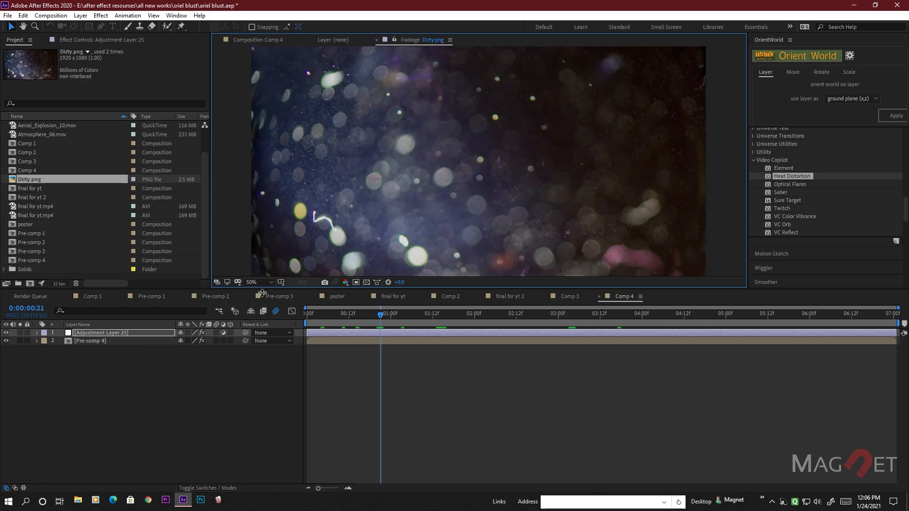
left_click(260, 39)
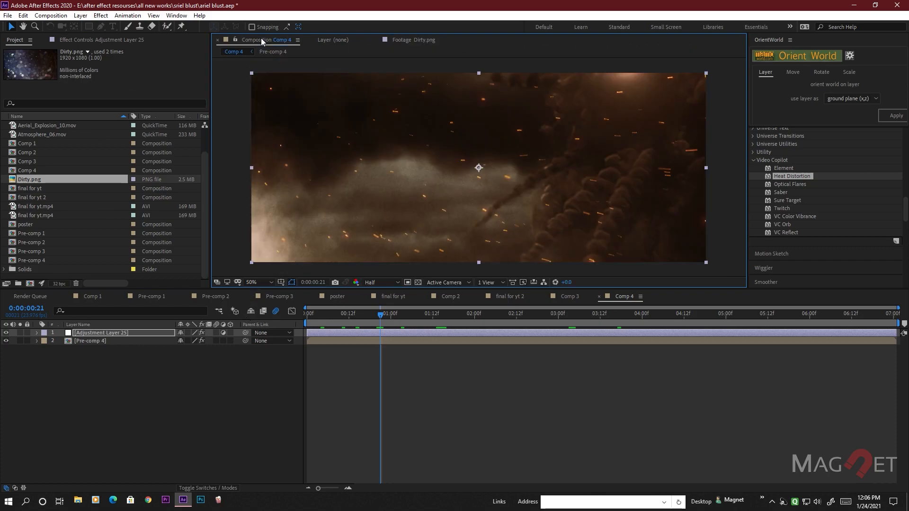
left_click_drag(33, 183, 90, 338)
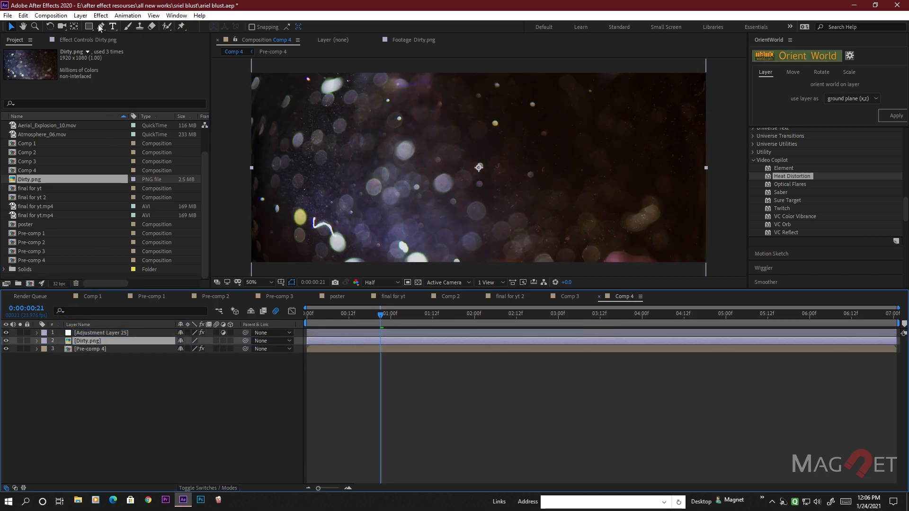
Draw a closed curved mask on the Dirty.png layer with the Pen tool, enclosing the upper-left part of the image.
left_click(101, 26)
key("comma")
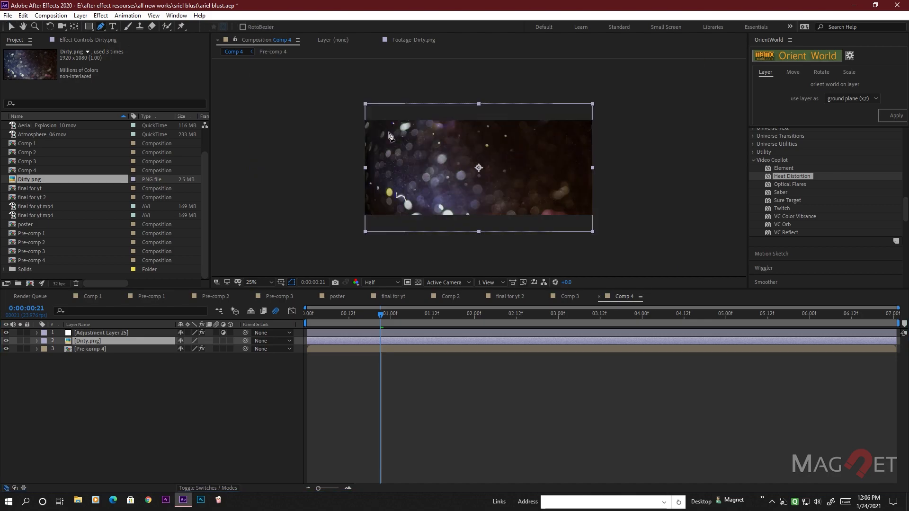
left_click(352, 109)
left_click(355, 175)
left_click(413, 198)
left_click(459, 172)
left_click(466, 144)
left_click(455, 96)
left_click(377, 97)
left_click(351, 108)
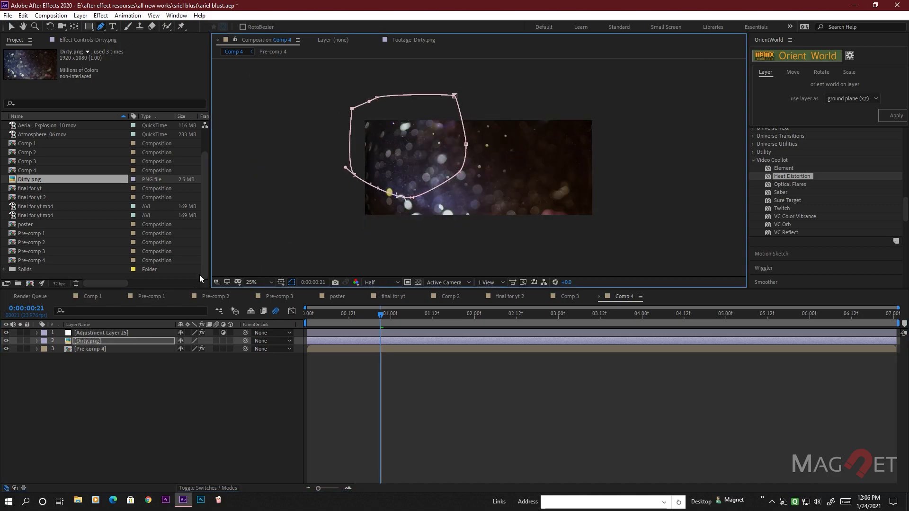
Feather the Dirty.png layer's mask by 274 pixels.
left_click(93, 340)
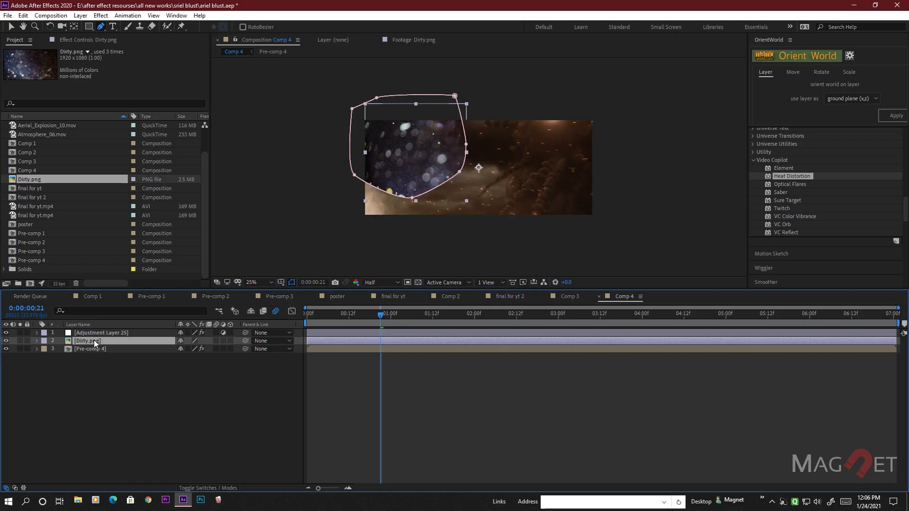
key("f")
left_click_drag(193, 359, 330, 364)
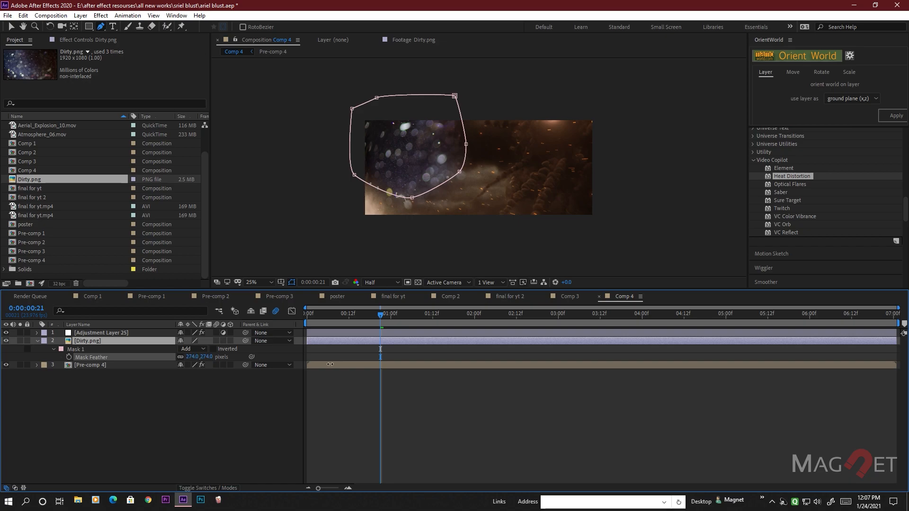
left_click(105, 349)
key("period")
Apply the Tint effect to the Dirty.png layer.
left_click(99, 342)
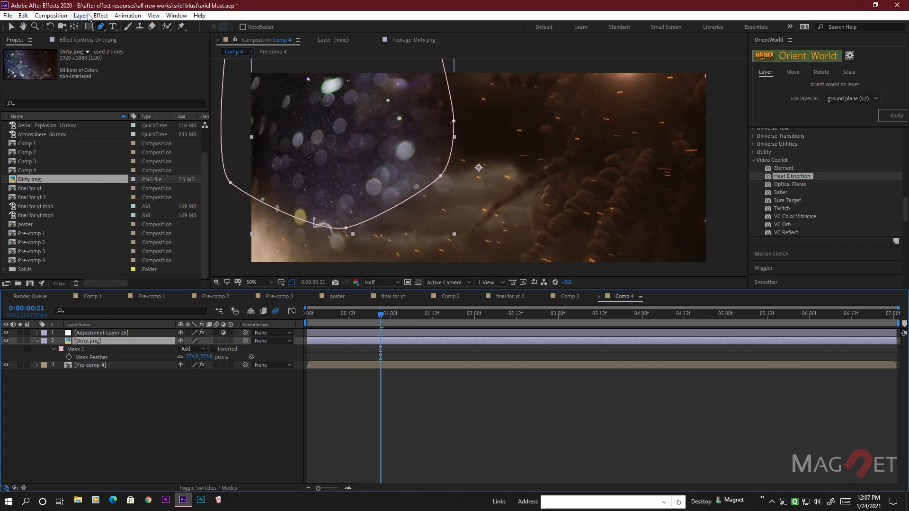
left_click(100, 16)
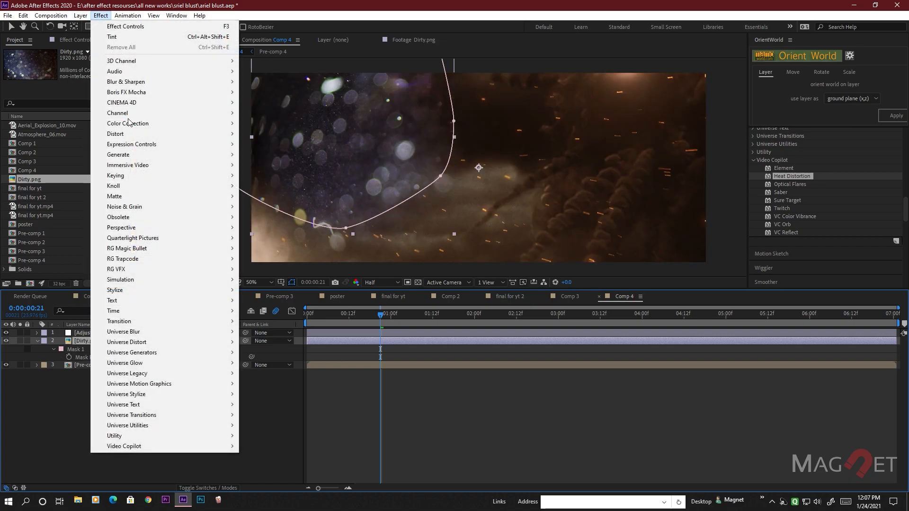
left_click(136, 38)
Apply Curves to the Dirty.png layer and shape the RGB curve into an S with lower shadows and slightly higher highlights.
left_click(98, 17)
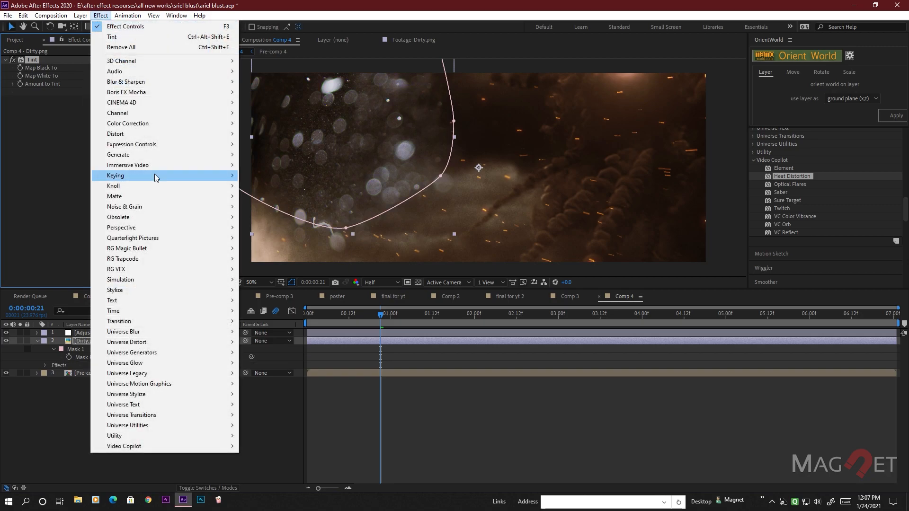
mouse_move(232, 124)
left_click(268, 314)
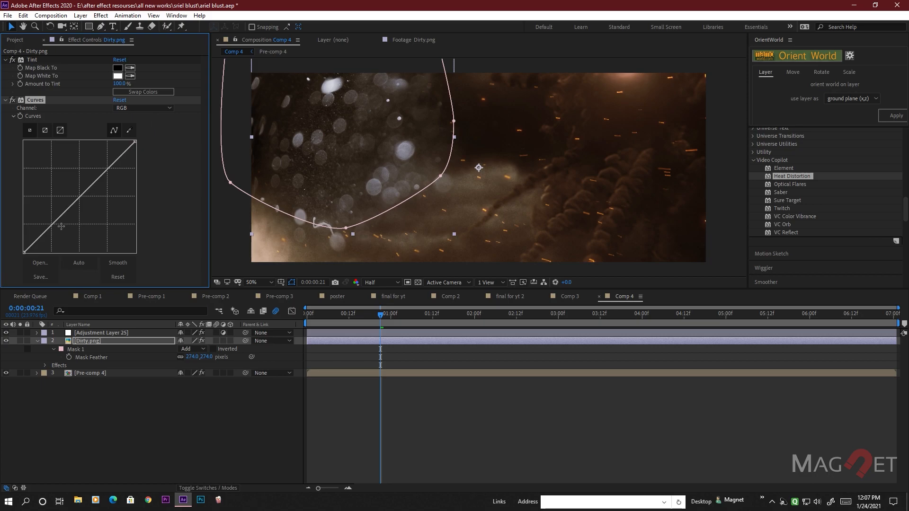
left_click_drag(61, 226, 63, 231)
left_click_drag(98, 202, 92, 188)
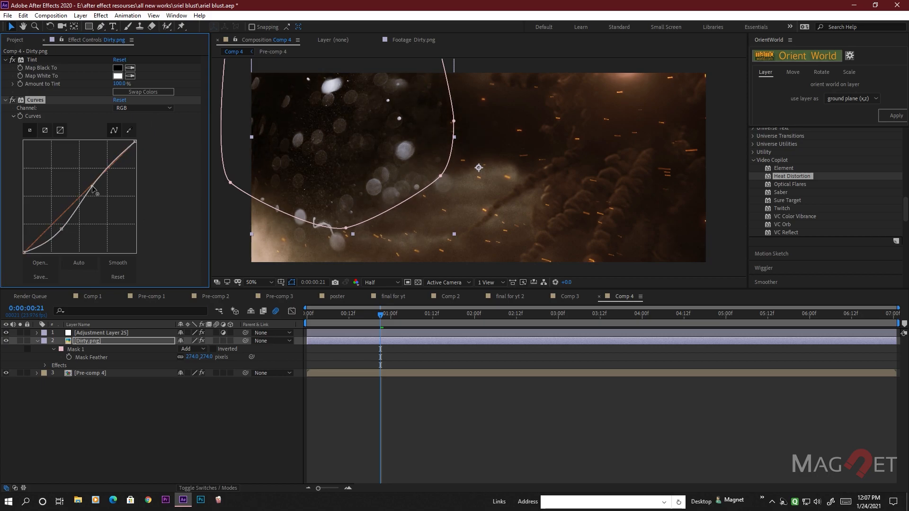
Color the Dirty.png bokeh warm orange by raising its Red curve and lowering its Blue curve.
left_click(151, 109)
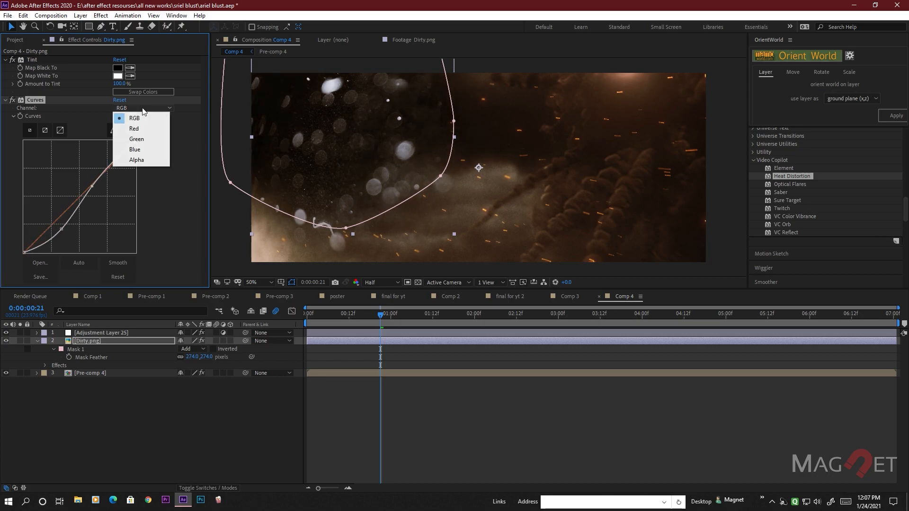
left_click(148, 133)
left_click_drag(49, 228, 46, 221)
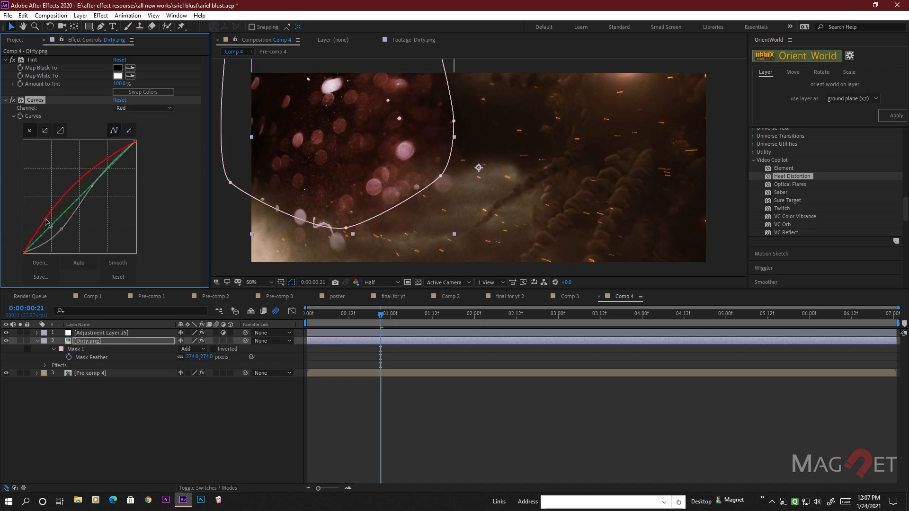
left_click(135, 109)
left_click(141, 151)
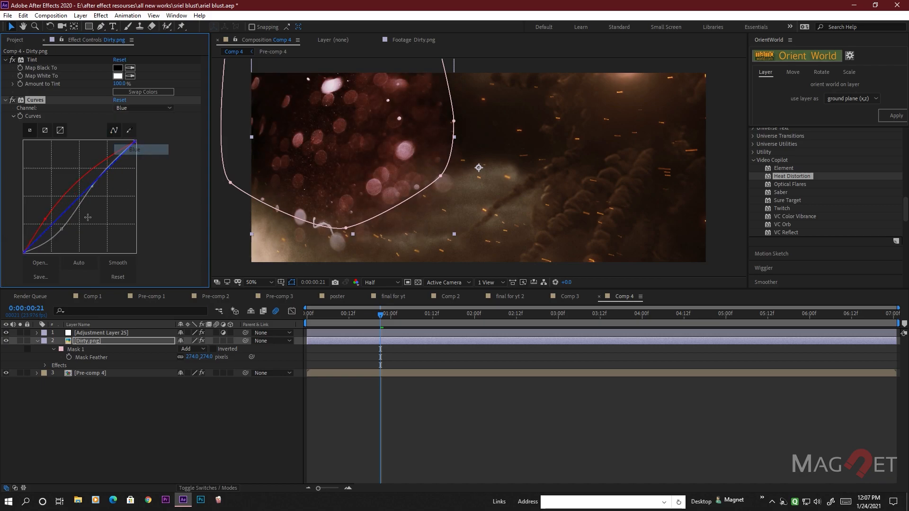
left_click_drag(62, 222, 79, 230)
Set the Dirty.png layer's blending mode to Add and deselect the layer.
key("period")
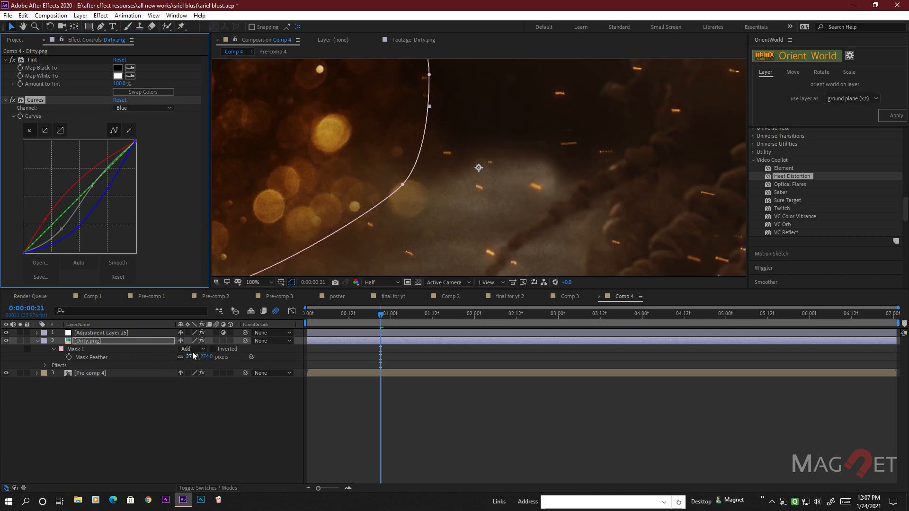
left_click(209, 489)
left_click(195, 340)
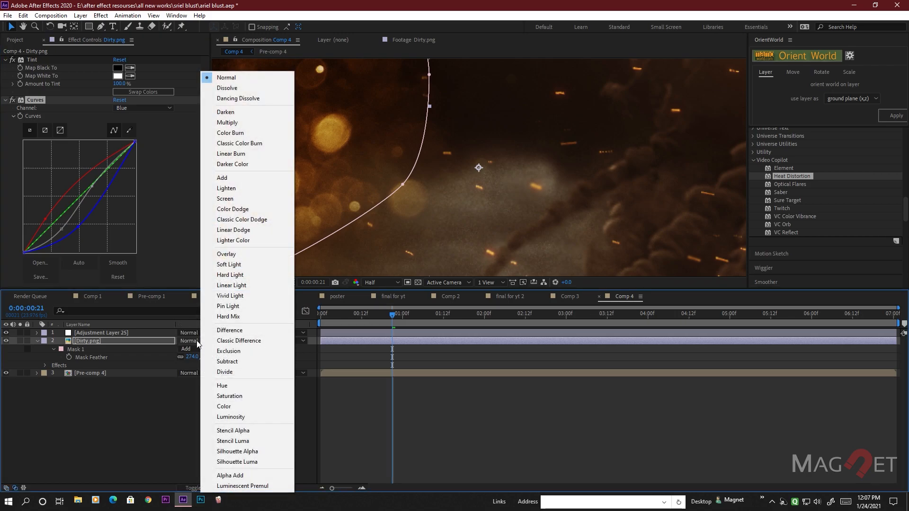
left_click(243, 178)
scroll(388, 204, "down", 2)
left_click(269, 396)
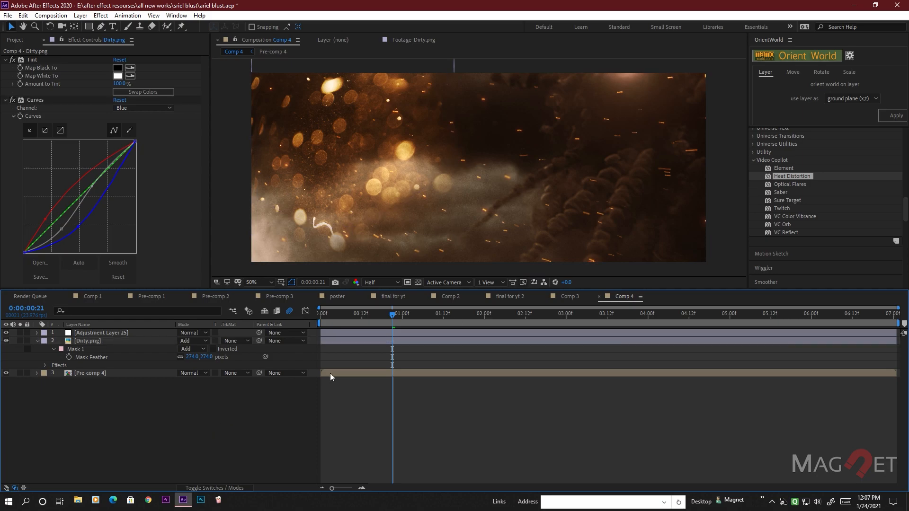
Keyframe the Dirty.png layer's opacity near the start of the composition and set it to 66% at frame 7.
left_click_drag(390, 320, 313, 320)
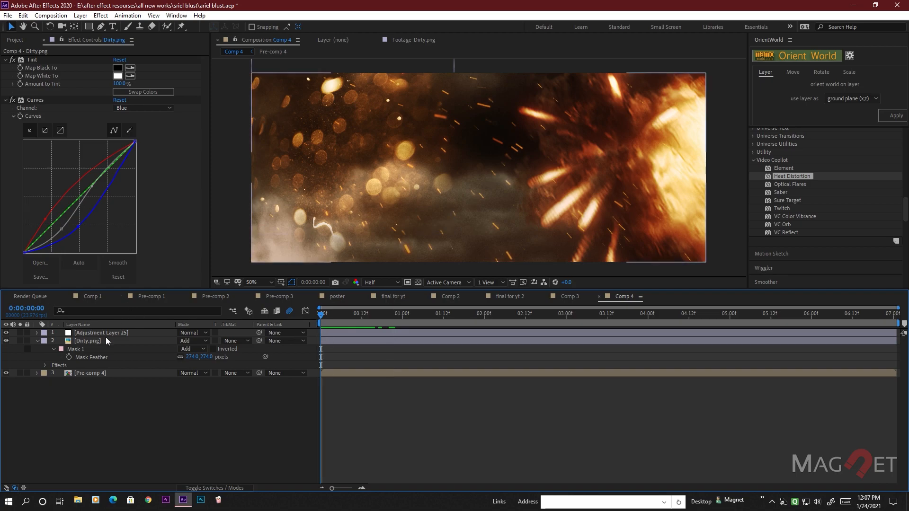
left_click(90, 341)
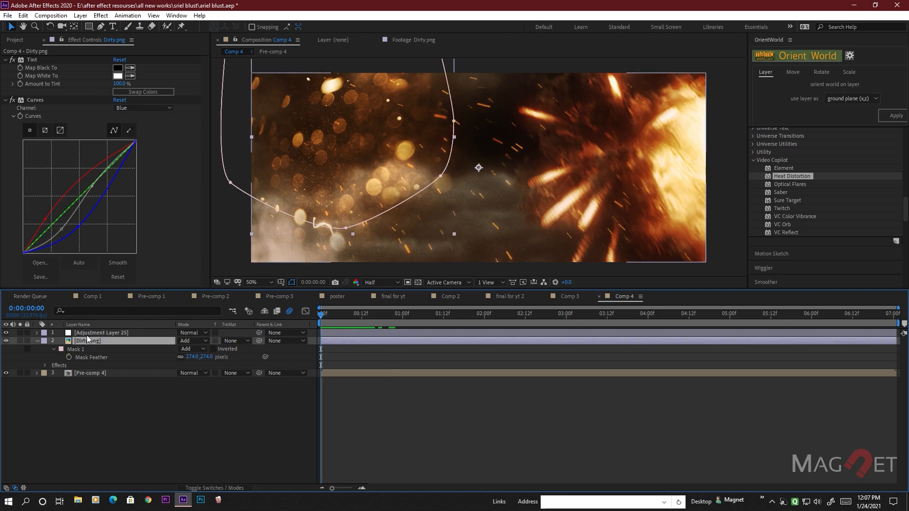
key("t")
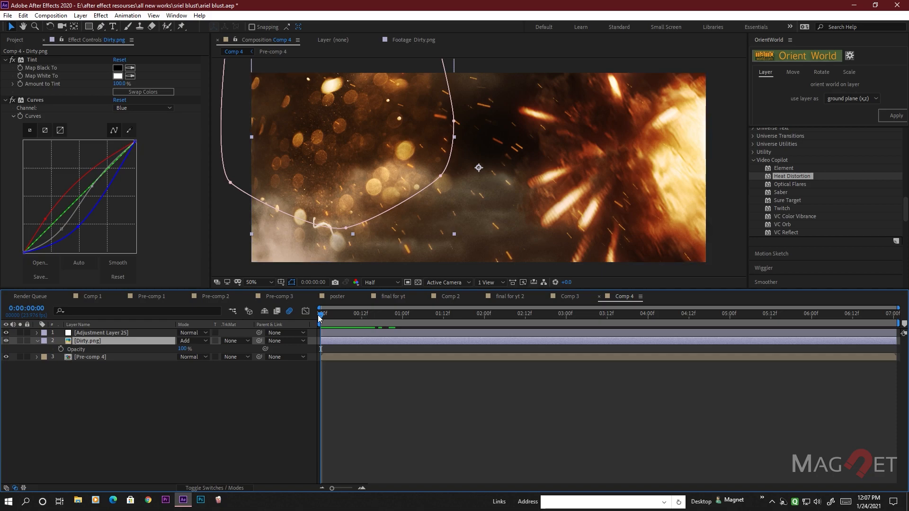
mouse_move(322, 316)
left_mouse_down()
mouse_move(345, 316)
mouse_move(317, 320)
left_mouse_up()
left_click_drag(323, 318, 345, 317)
left_click(61, 350)
mouse_move(183, 349)
left_mouse_down()
mouse_move(167, 360)
mouse_move(177, 354)
left_mouse_up()
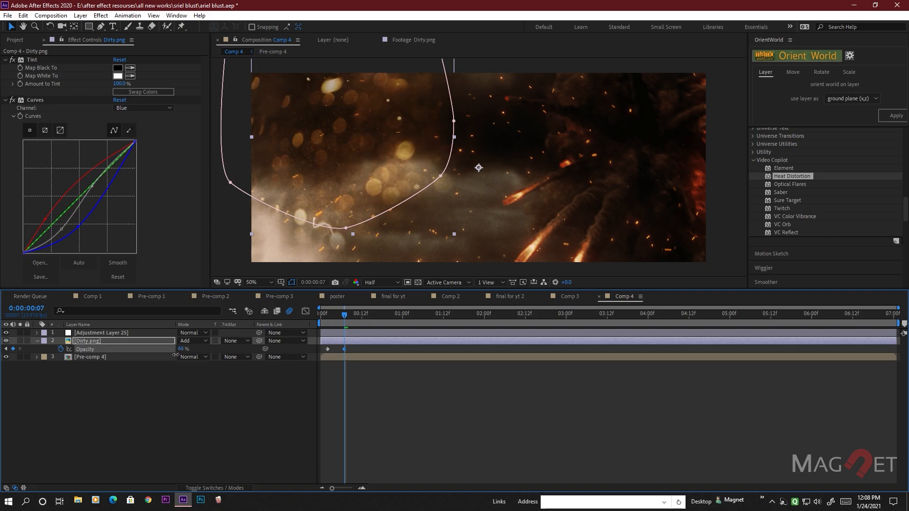
Keyframe the Dirty.png opacity for the second explosion: hold 66% at 0:00:01:00, 100% at 0:00:01:03 and 42% at 0:00:01:21.
left_click_drag(347, 317, 404, 318)
left_click_drag(403, 318, 405, 316)
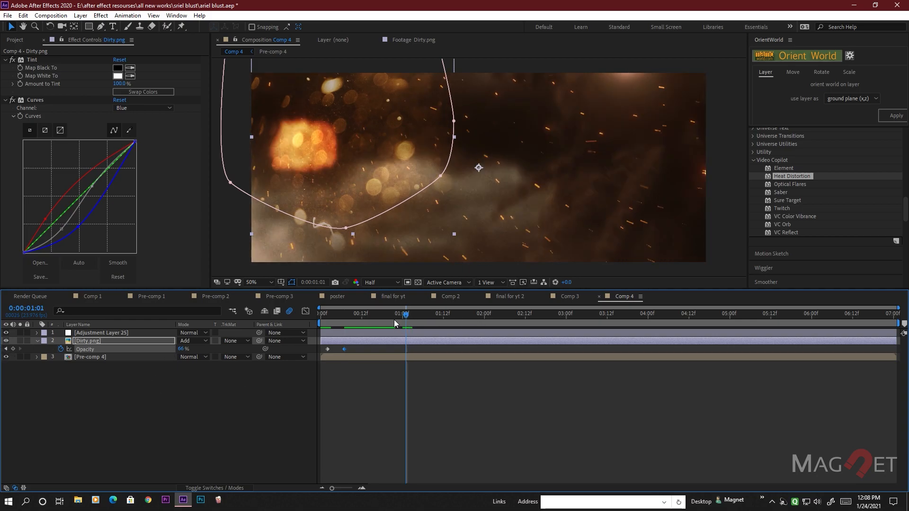
left_click_drag(405, 317, 402, 317)
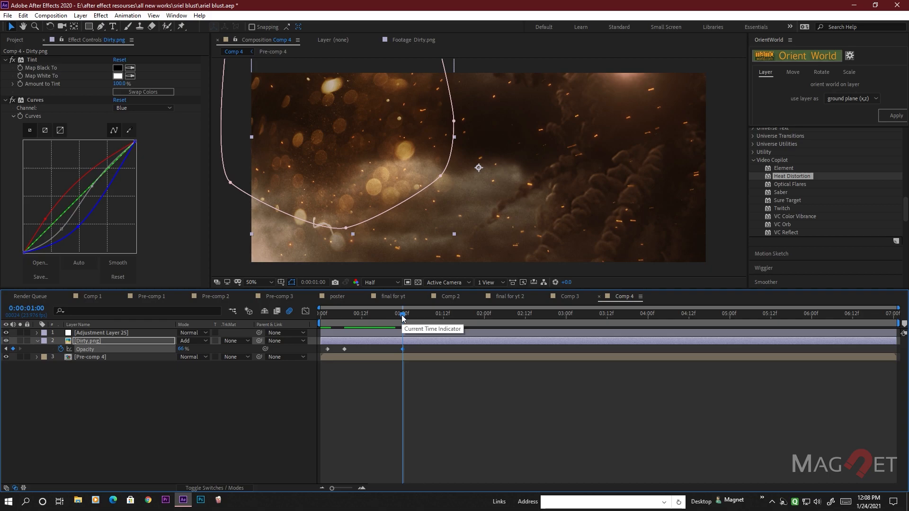
left_click_drag(403, 319, 410, 318)
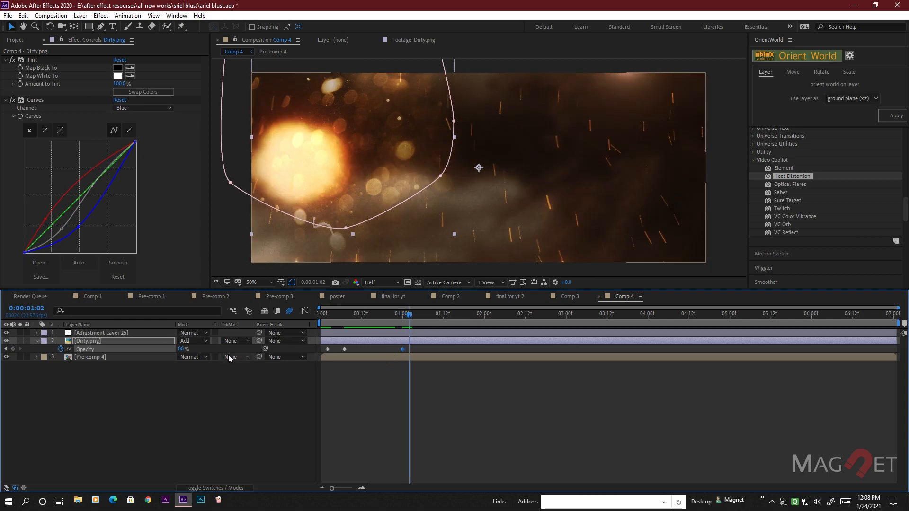
key("Page_Down")
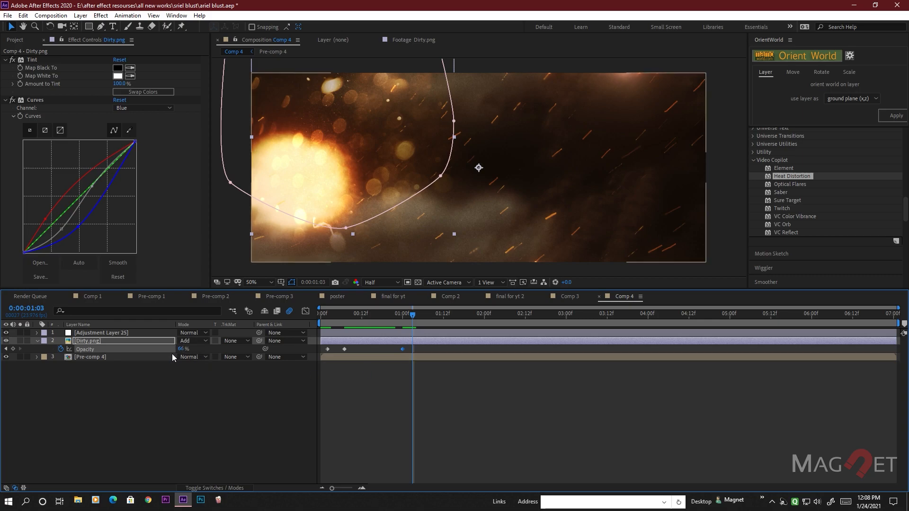
left_click_drag(186, 349, 194, 349)
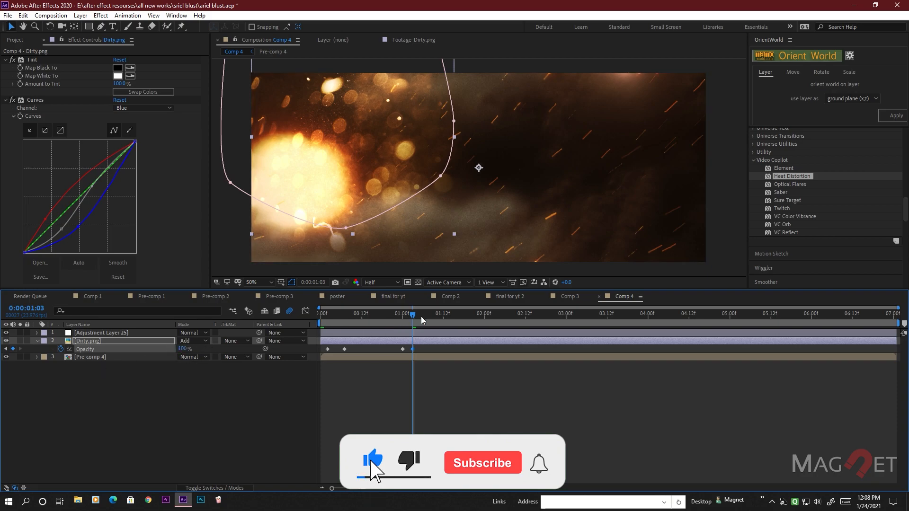
left_click_drag(418, 320, 477, 323)
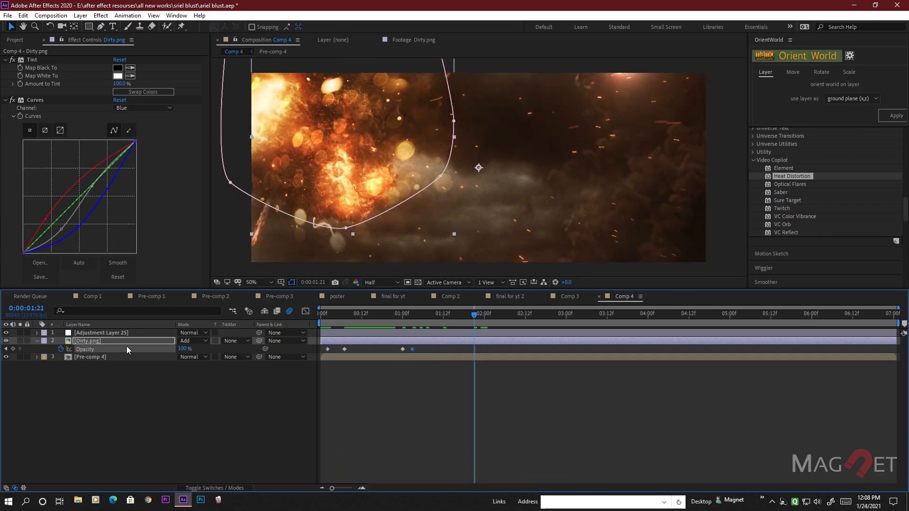
left_click_drag(186, 352, 174, 365)
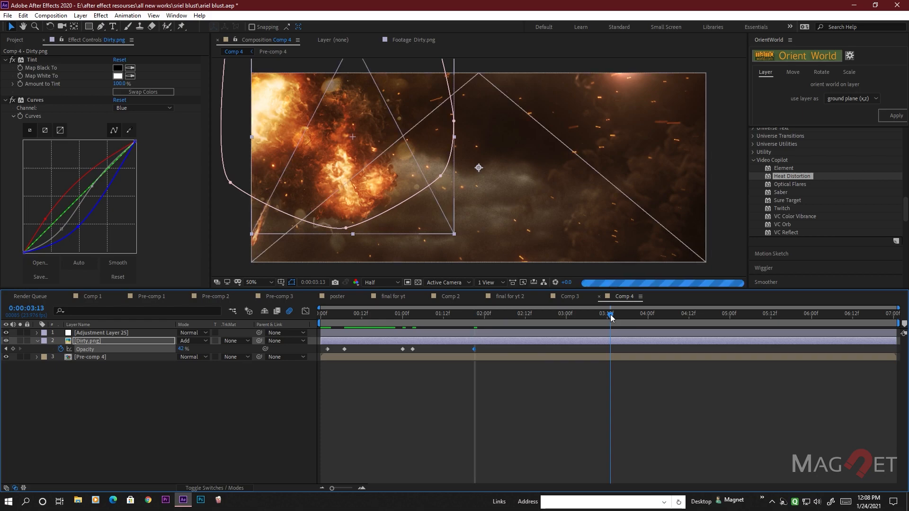
Keyframe the Dirty.png opacity for the third explosion: hold 42% at 0:00:03:19, 100% at 0:00:03:23 and 48% at 0:00:04:16.
left_click_drag(611, 317, 631, 331)
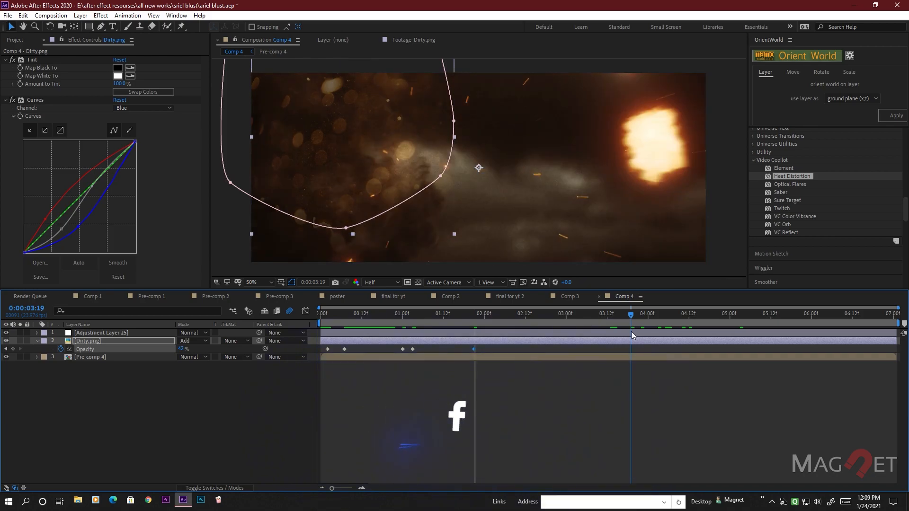
left_click(13, 349)
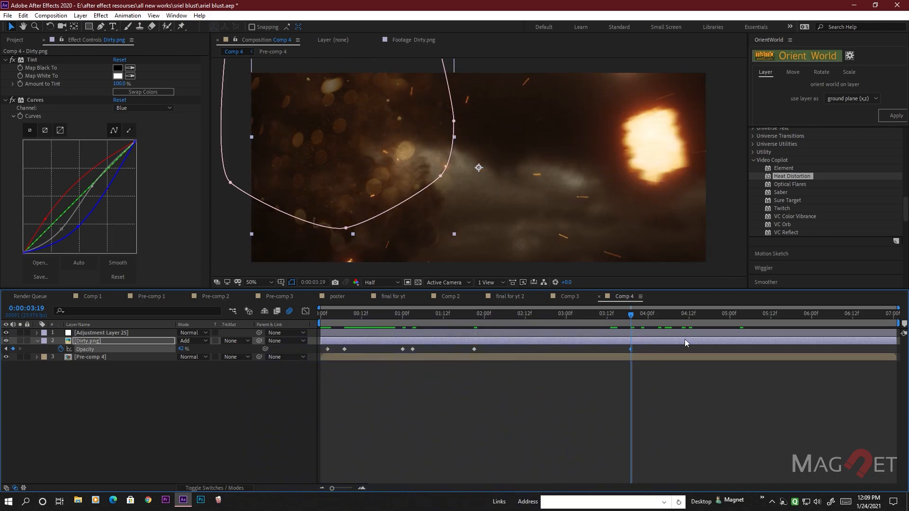
left_click(644, 315)
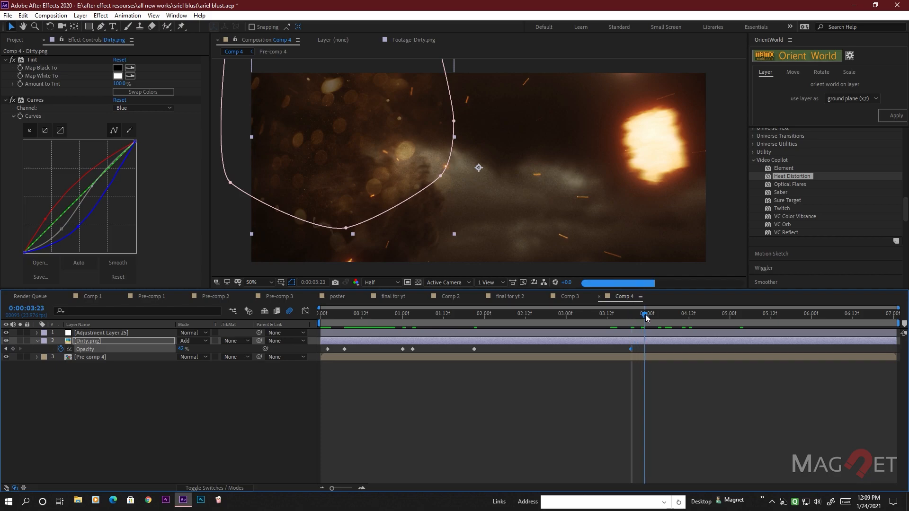
left_click_drag(183, 349, 216, 349)
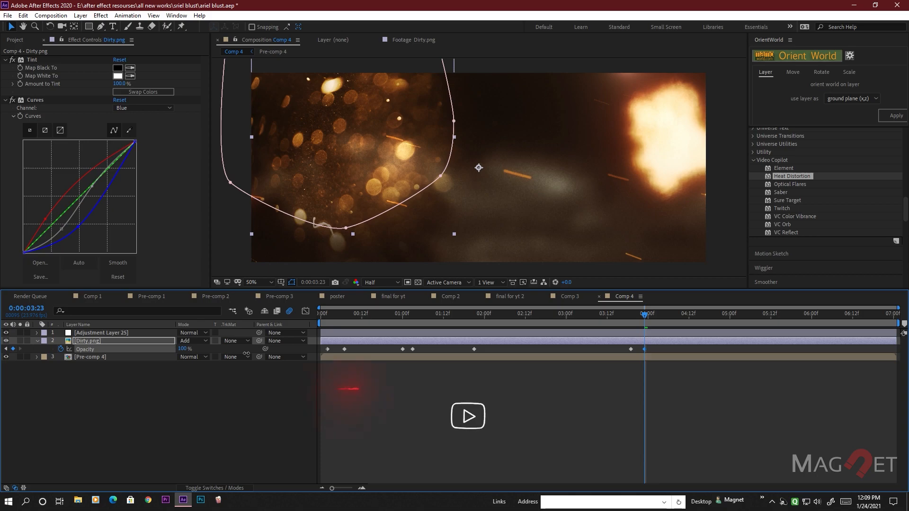
left_click_drag(647, 320, 703, 325)
left_click_drag(182, 349, 113, 359)
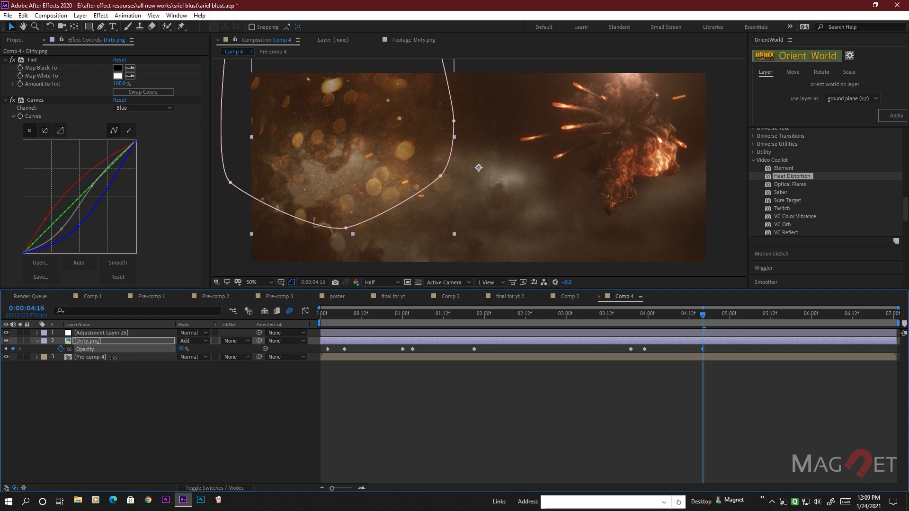
left_click(169, 415)
Apply the Sharpen effect to the Dirty.png layer with an amount of 59 and check it across the timeline.
left_click(693, 313)
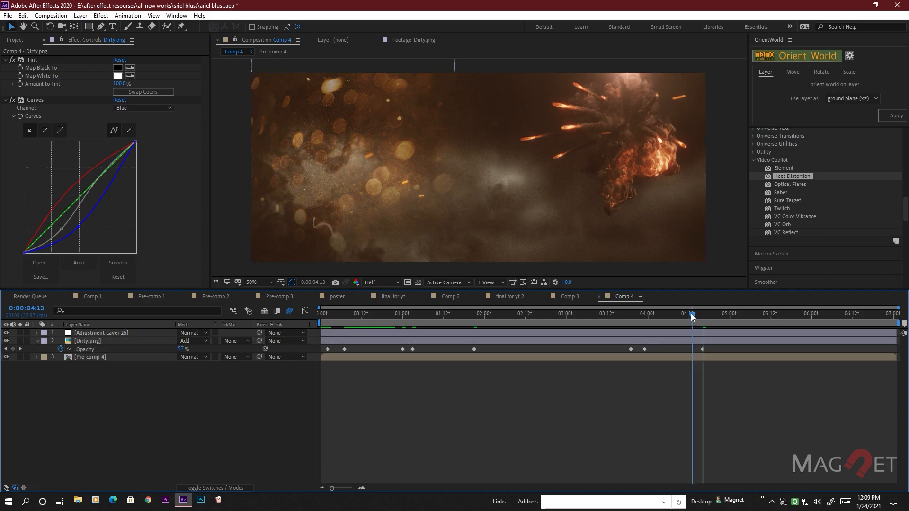
left_click_drag(693, 314, 377, 316)
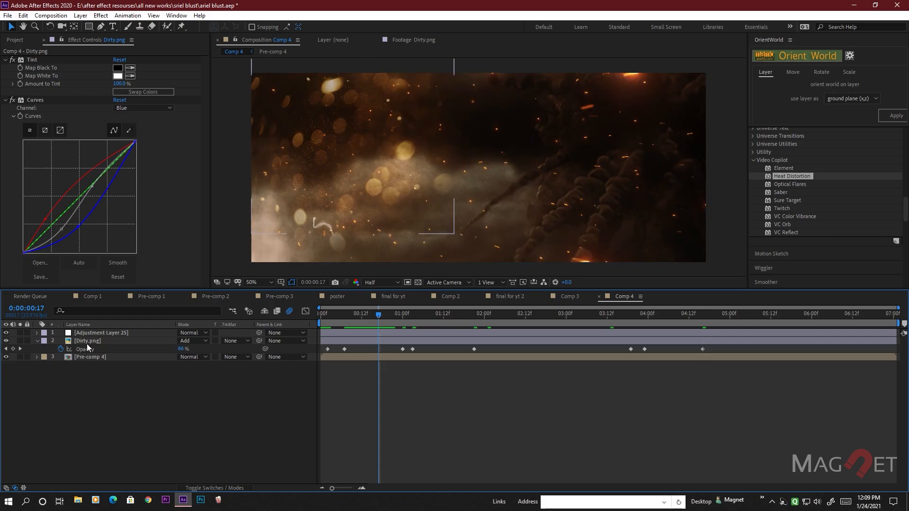
left_click(85, 341)
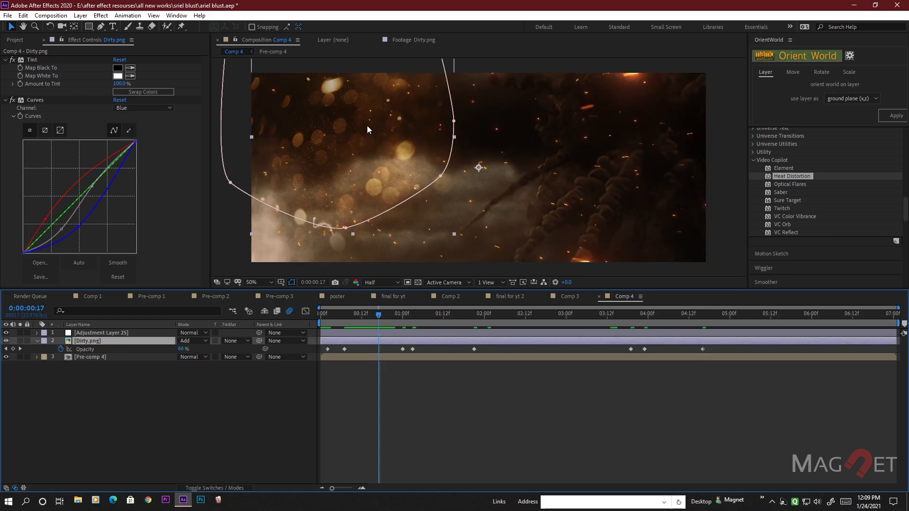
left_click(99, 15)
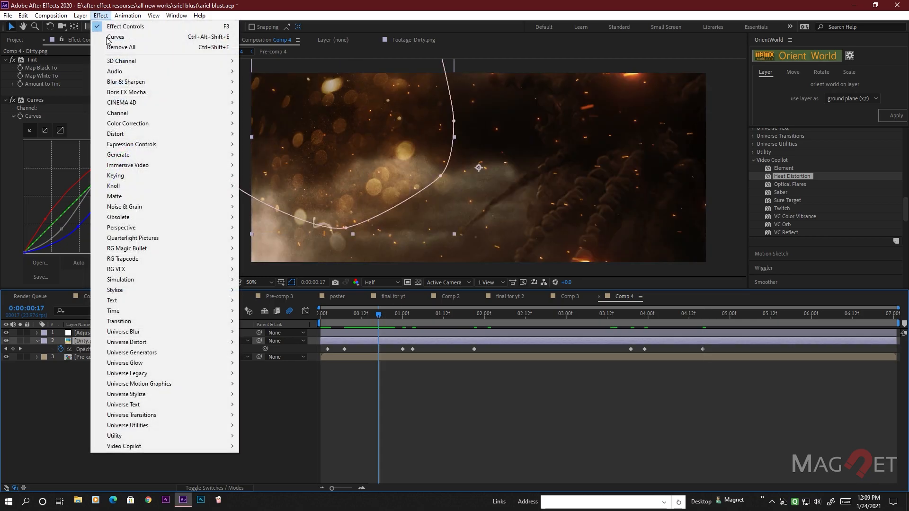
mouse_move(149, 82)
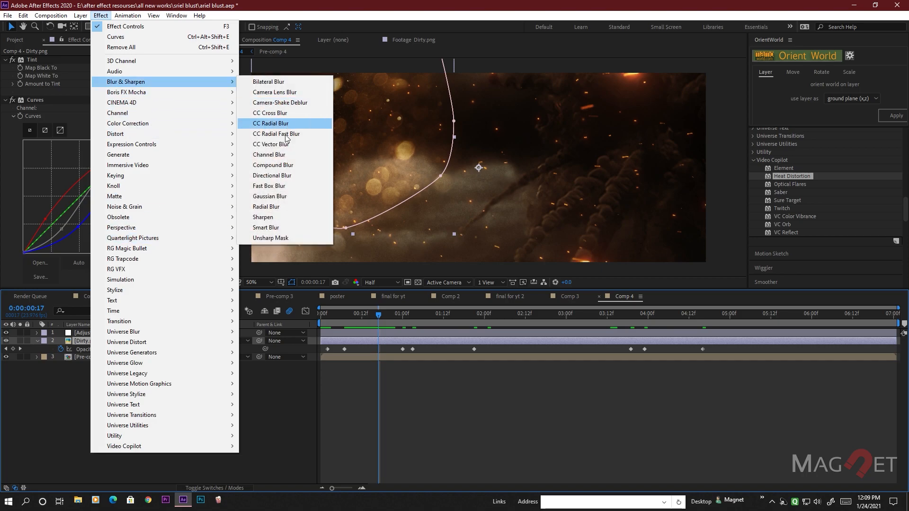
left_click(277, 218)
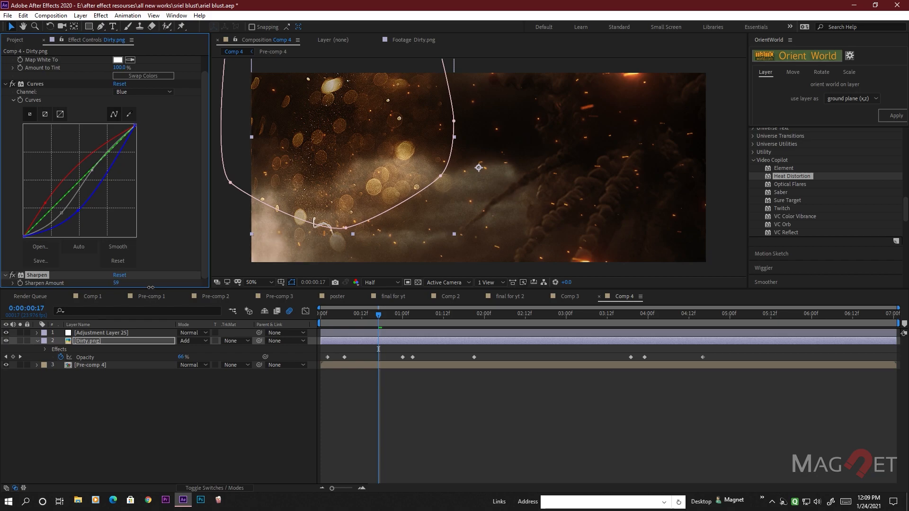
left_click_drag(379, 330, 799, 324)
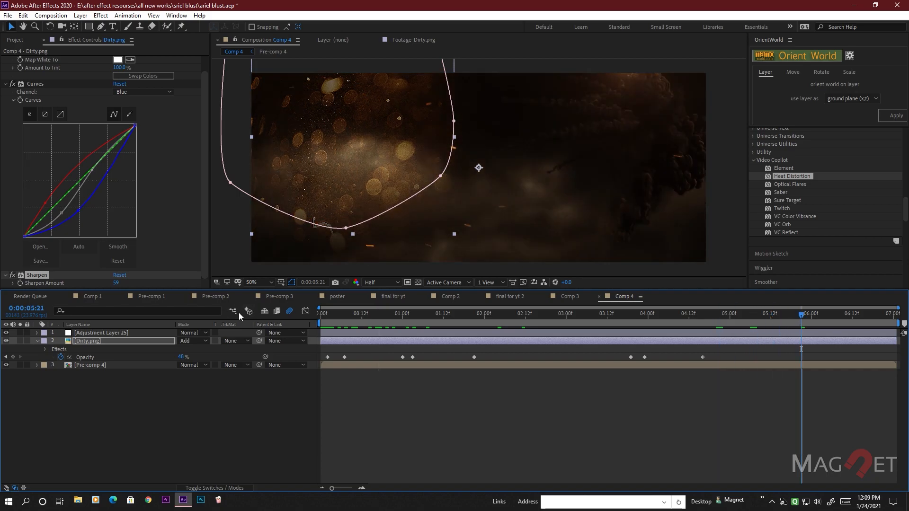
left_click(138, 394)
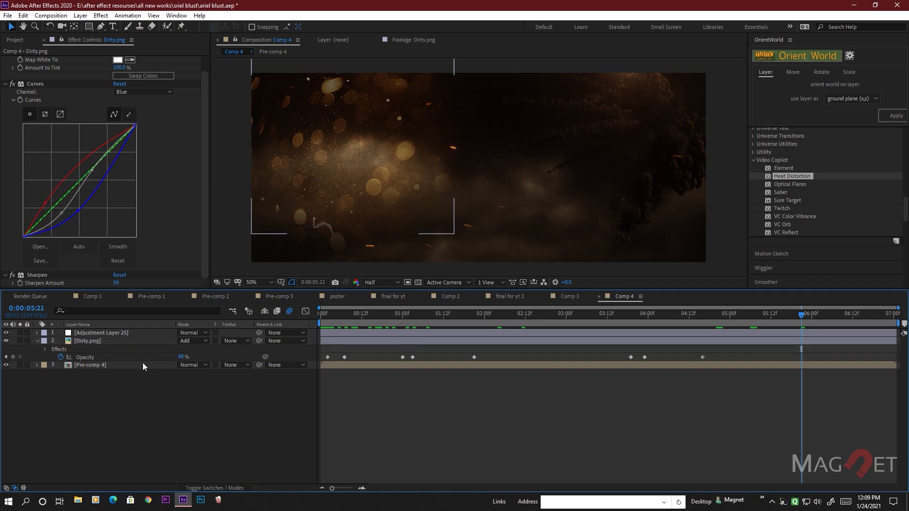
Add the expression wiggle(8,.5) to the Dirty.png layer's opacity and scrub through the early explosions to check the flicker.
left_click(60, 358, "alt")
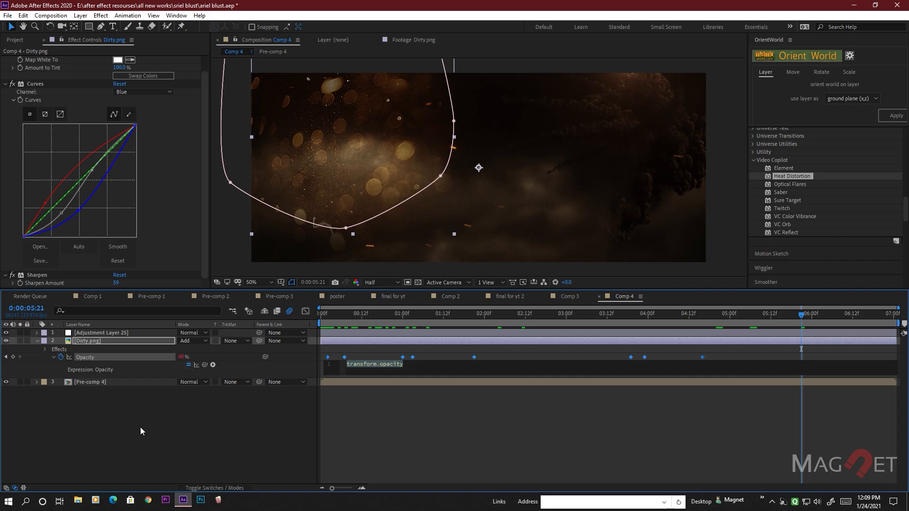
type("wigg")
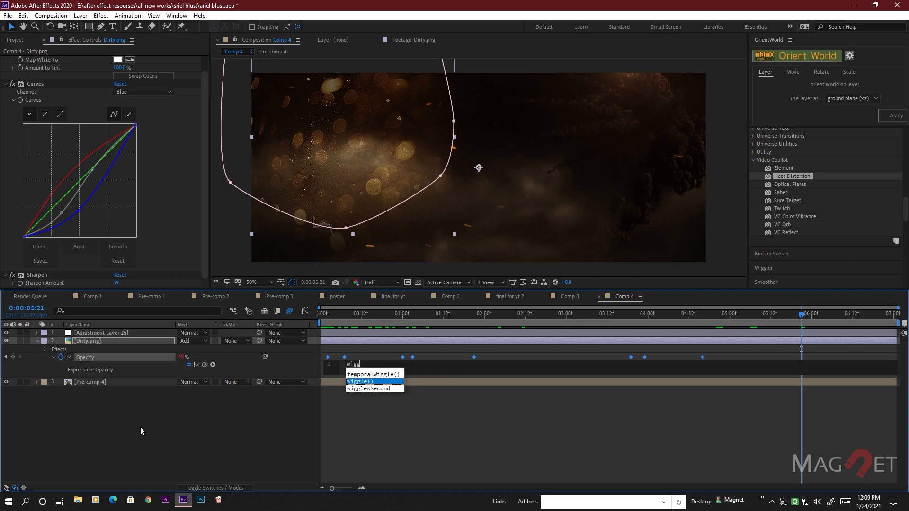
type("le")
key("Return")
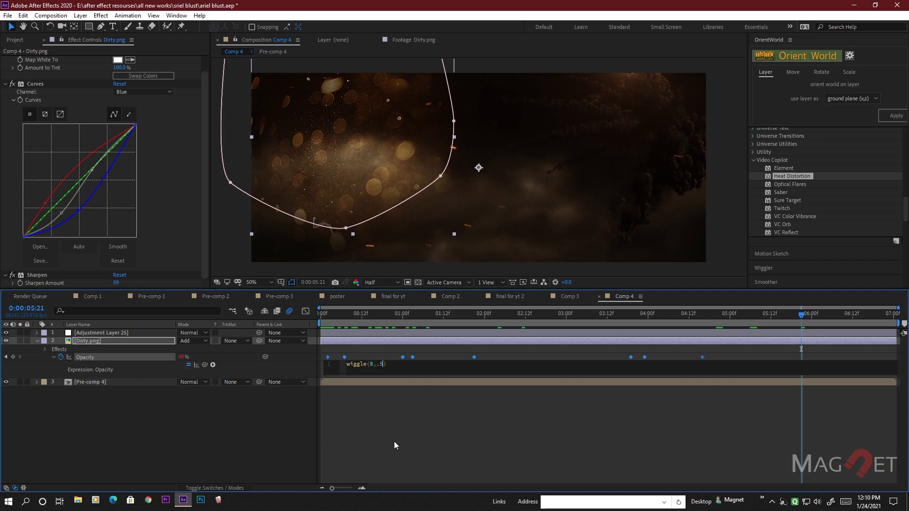
left_click(398, 402)
left_click_drag(347, 317, 456, 320)
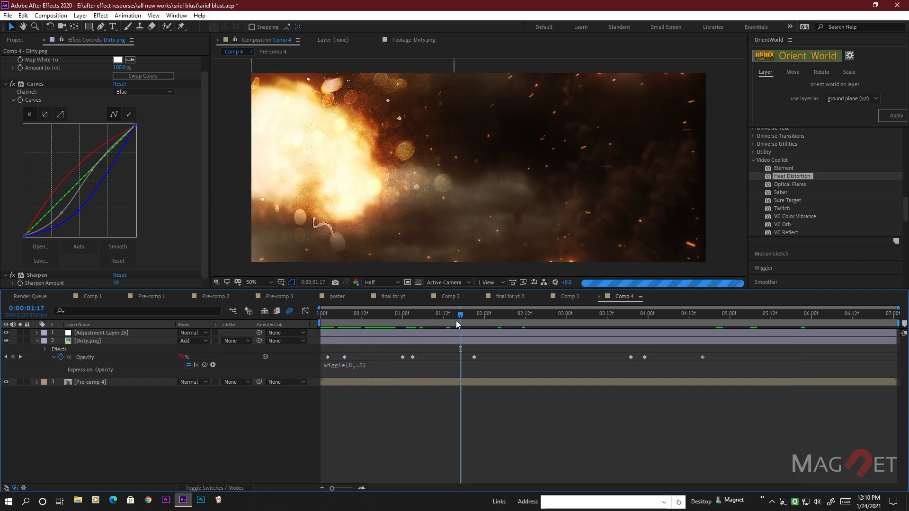
Change the opacity expression to wiggle(8,5) and preview it from near the composition's start.
left_click(359, 371)
left_click(380, 364)
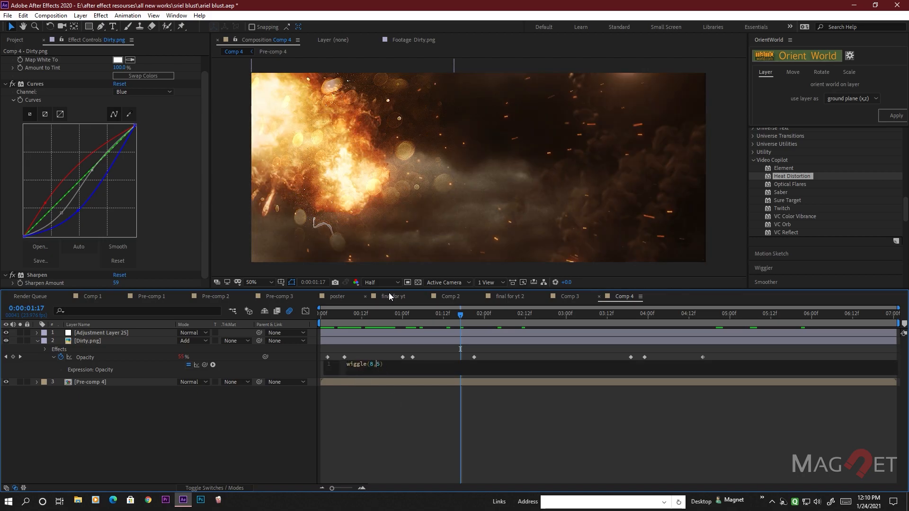
left_click_drag(348, 318, 329, 326)
key("space")
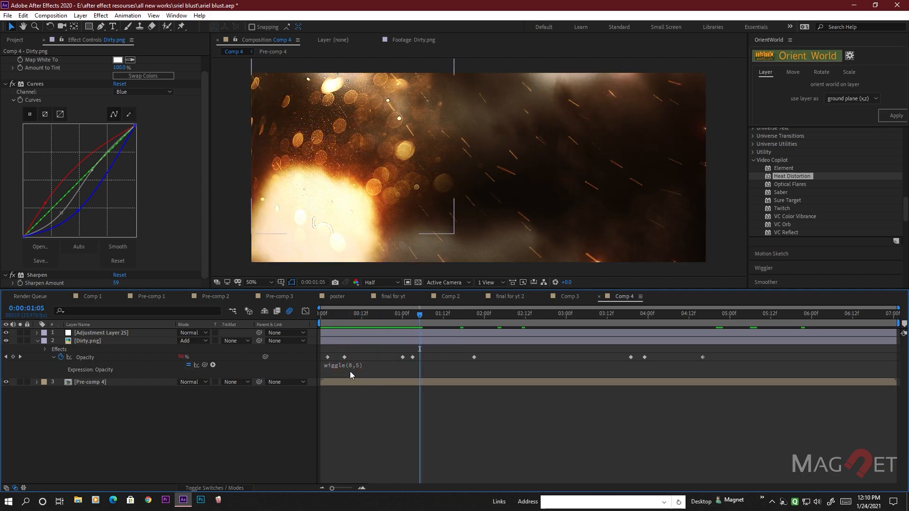
Raise the opacity wiggle's frequency so the expression reads wiggle(40,5), and play the composition to preview it.
left_click(352, 366)
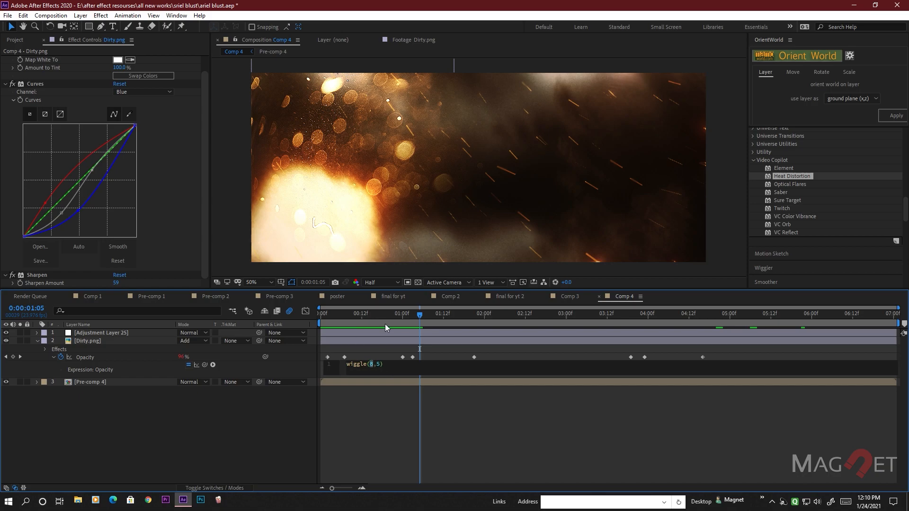
left_click(367, 355)
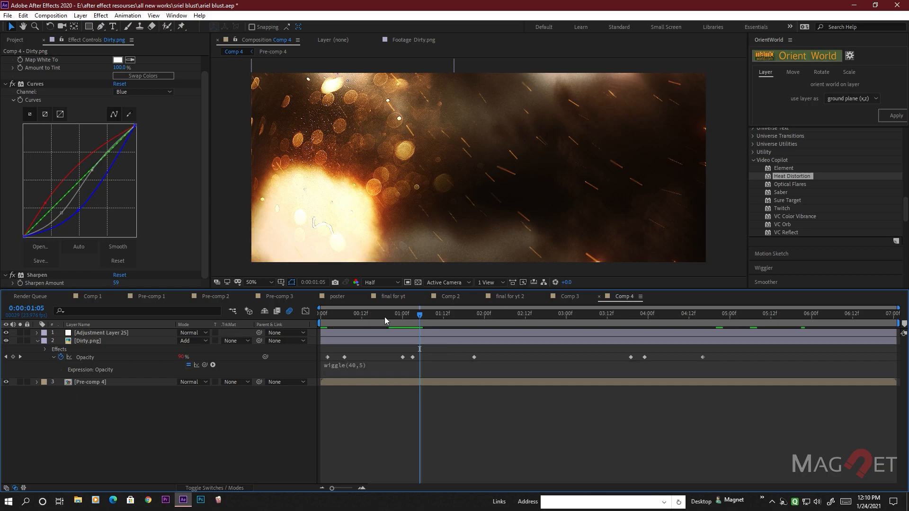
key("space")
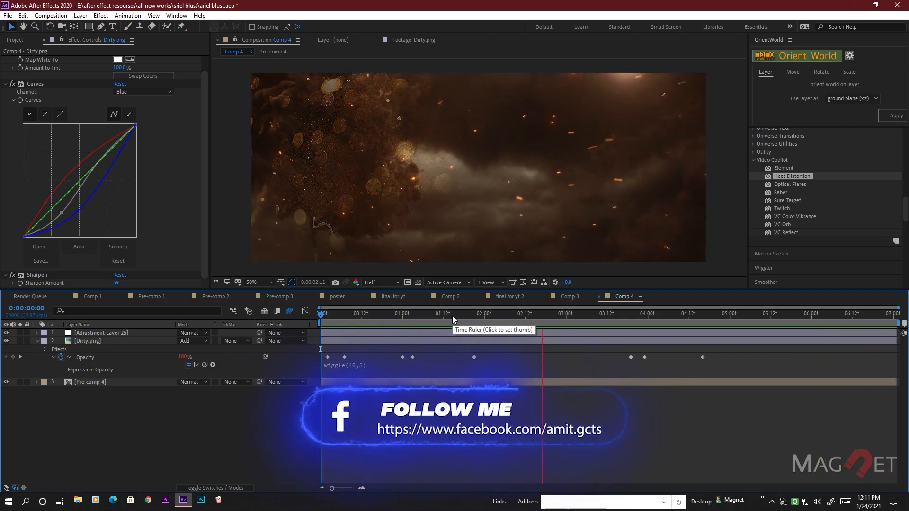
left_click(345, 316)
left_click_drag(346, 317, 321, 316)
Create a new adjustment layer above all layers and apply Sharpen to it with an amount of 9.
left_click(80, 15)
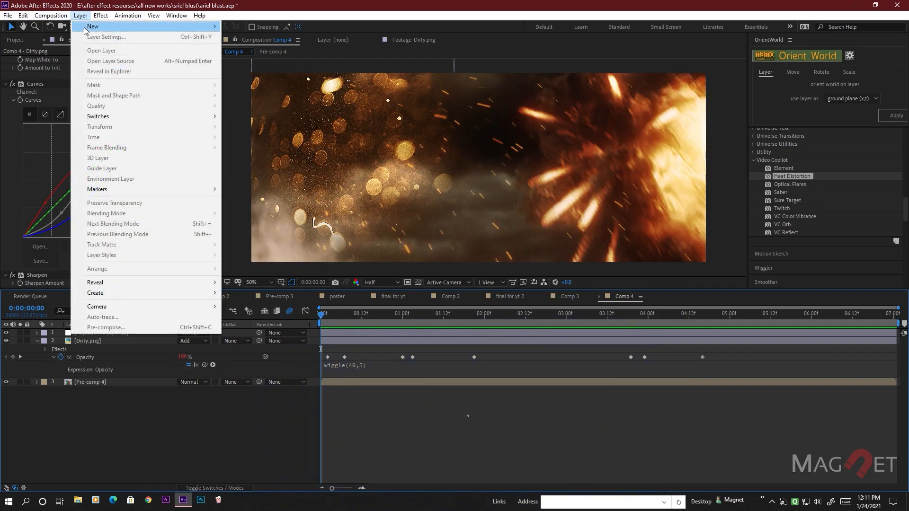
mouse_move(83, 27)
left_click(288, 89)
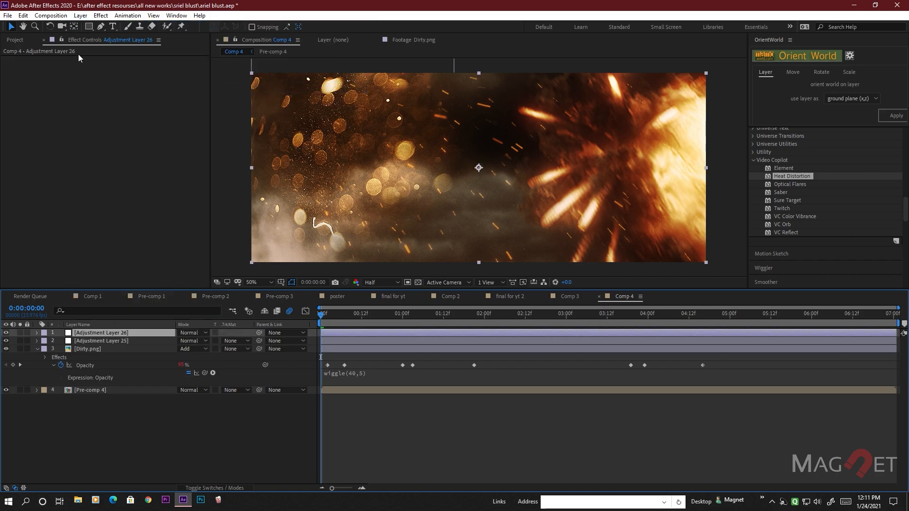
left_click(100, 17)
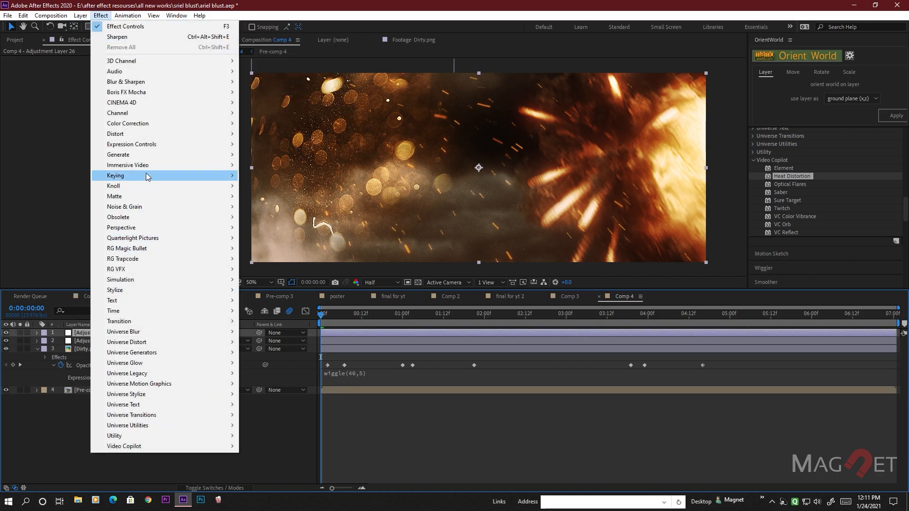
mouse_move(152, 180)
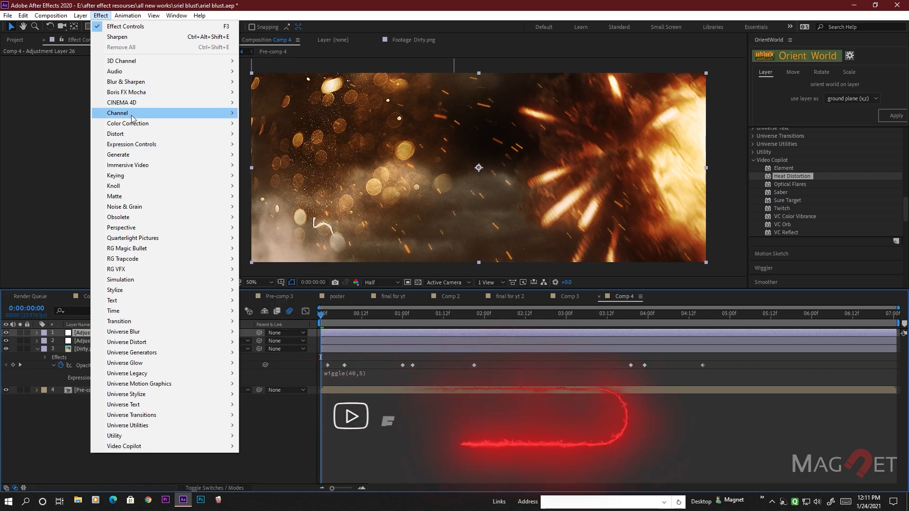
mouse_move(147, 82)
left_click(279, 217)
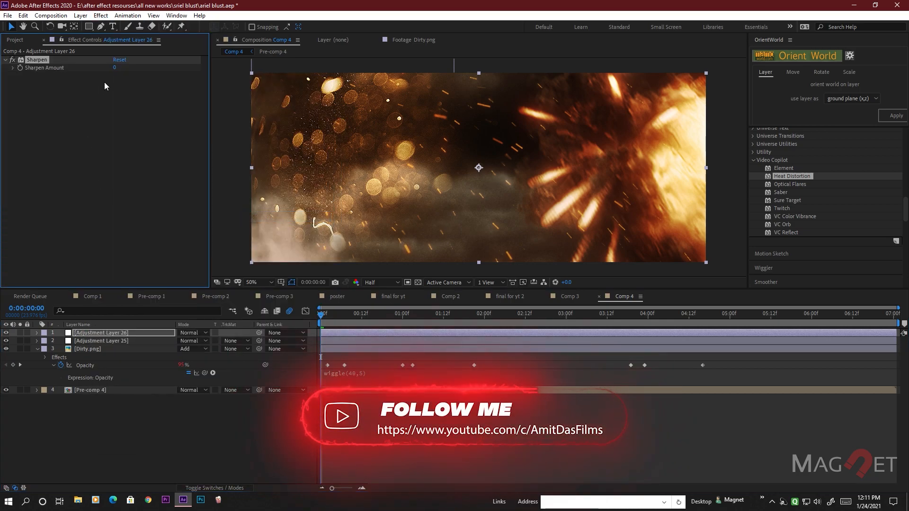
left_click_drag(116, 69, 121, 70)
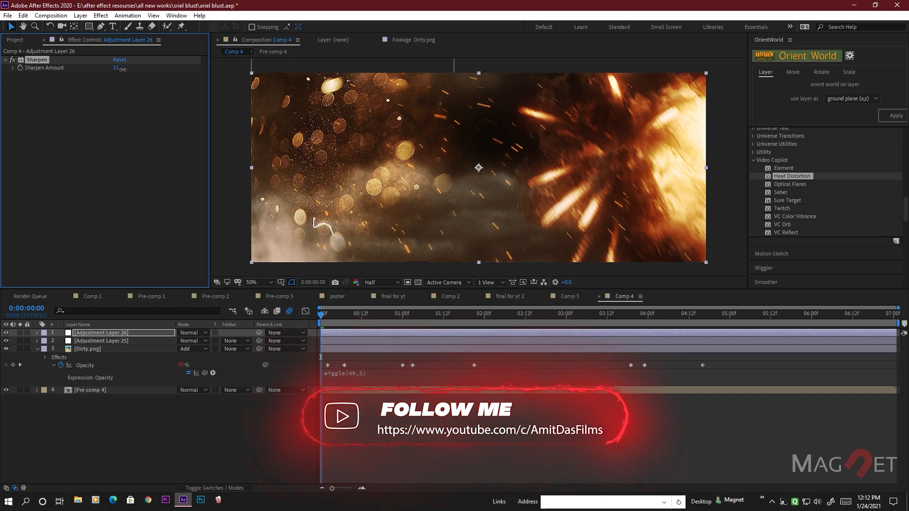
Preview the sharpened composition from the first frame and replay it.
left_click_drag(346, 314, 309, 334)
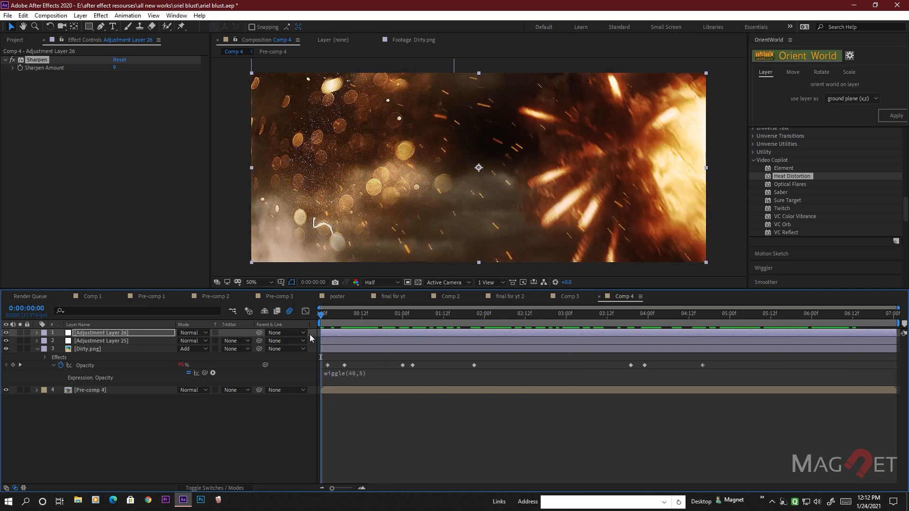
key("space")
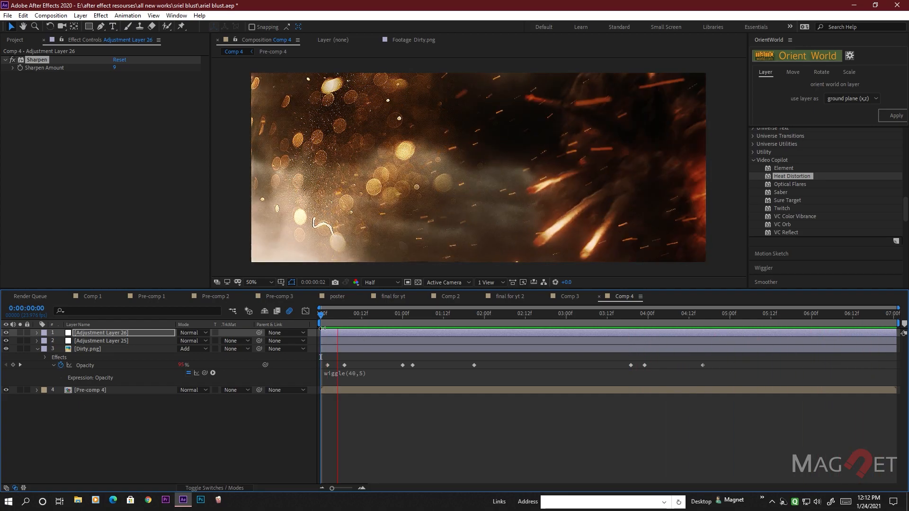
key("space")
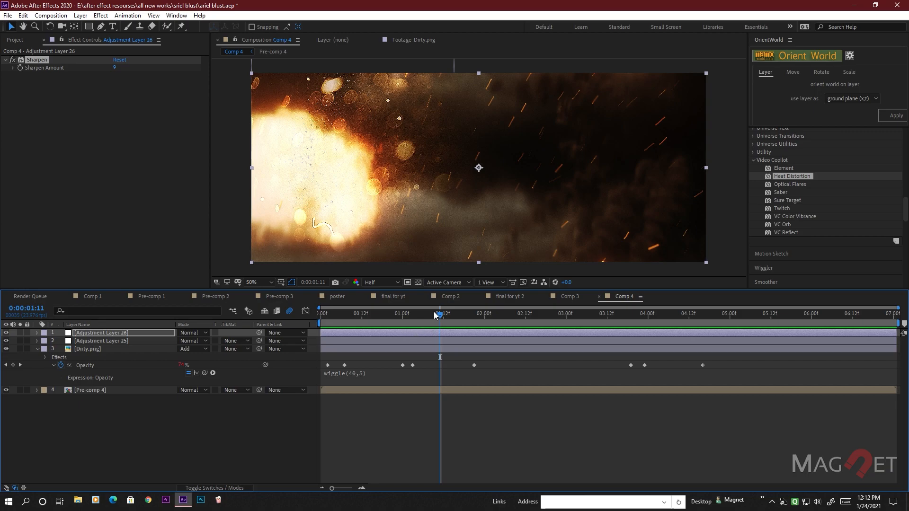
left_click_drag(436, 315, 312, 318)
key("space")
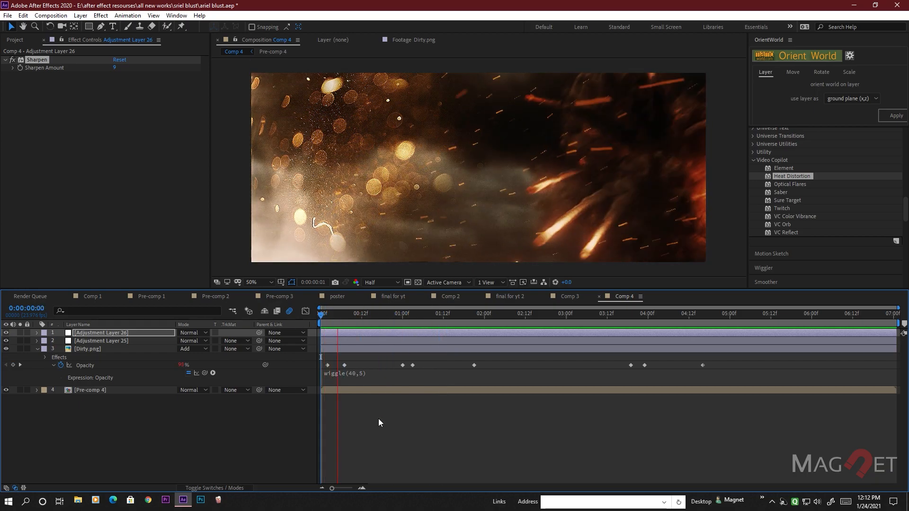